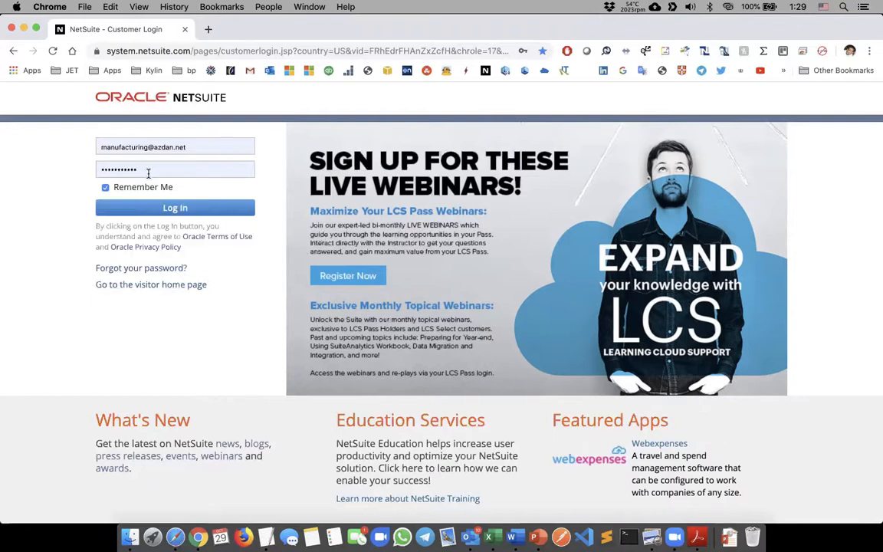
Log in with the prefilled credentials and switch to the 03: Sales - Dubai production role
{"action": "left_click", "coordinate": [160, 206]}
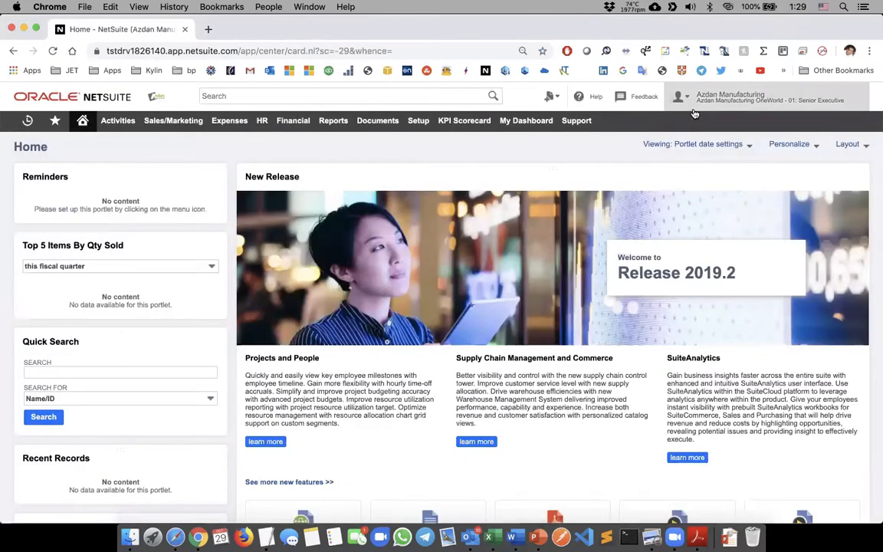
{"action": "mouse_move", "coordinate": [684, 115]}
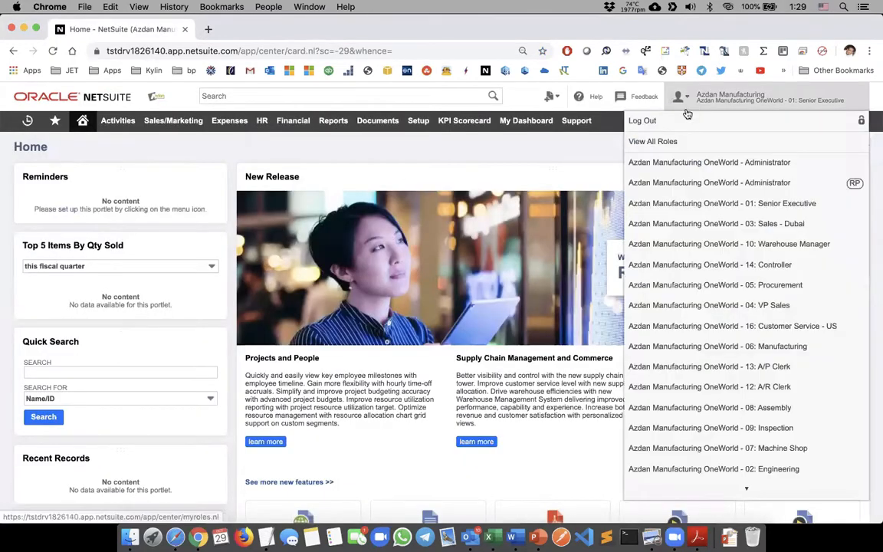
{"action": "left_click", "coordinate": [667, 142]}
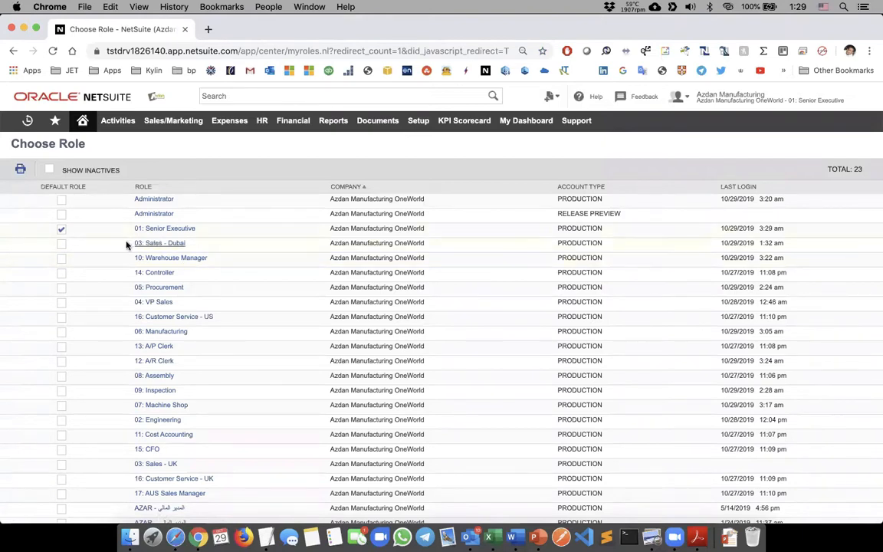
{"action": "scroll", "coordinate": [129, 376], "scroll_direction": "down", "scroll_amount": 1}
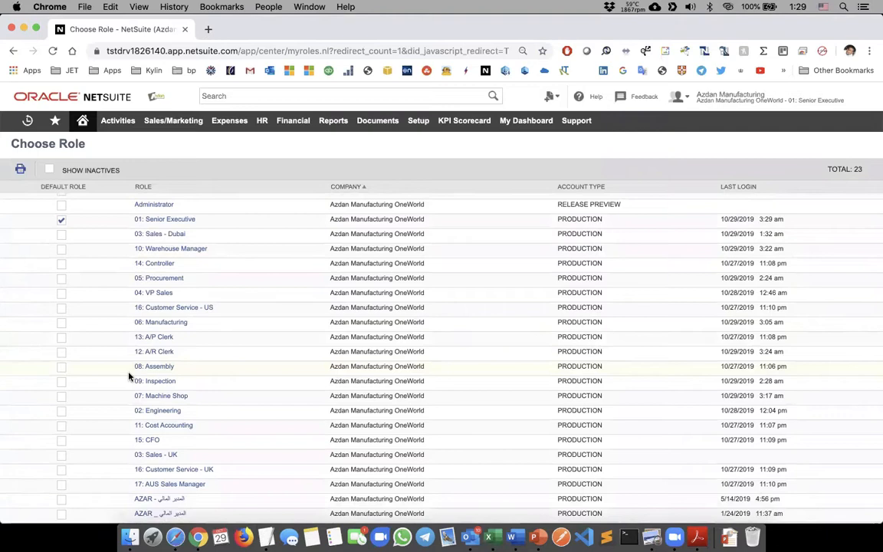
{"action": "left_click", "coordinate": [147, 240]}
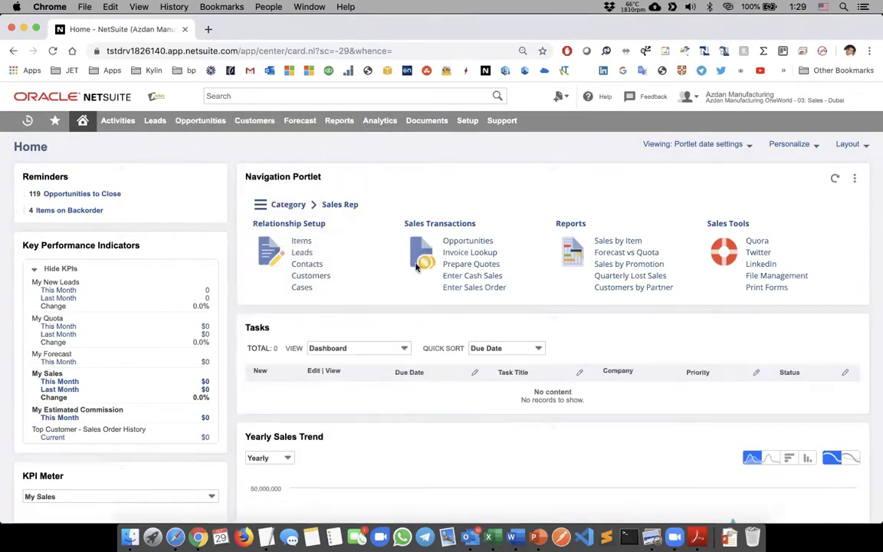
Start a new opportunity from the sales dashboard and set its company to ACM Group
{"action": "scroll", "coordinate": [416, 267], "scroll_direction": "down", "scroll_amount": 10}
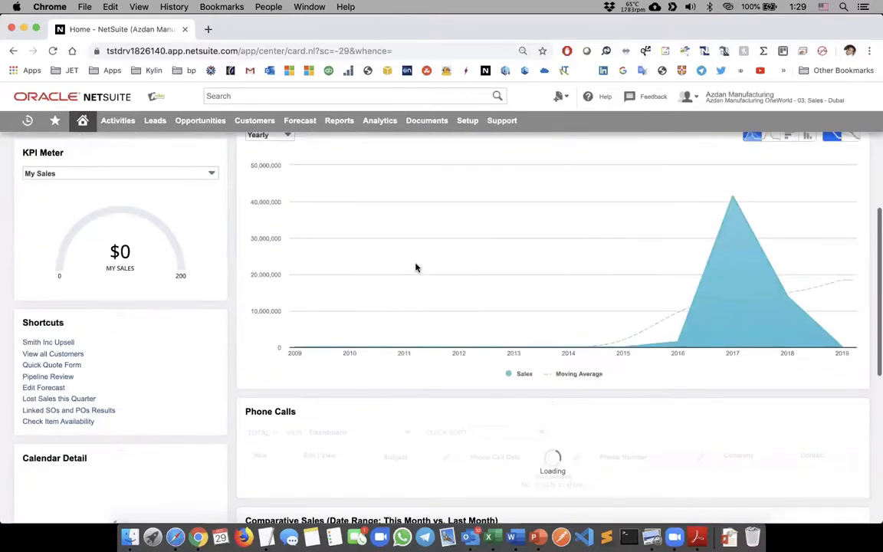
{"action": "scroll", "coordinate": [416, 267], "scroll_direction": "down", "scroll_amount": 5}
{"action": "scroll", "coordinate": [417, 267], "scroll_direction": "up", "scroll_amount": 15}
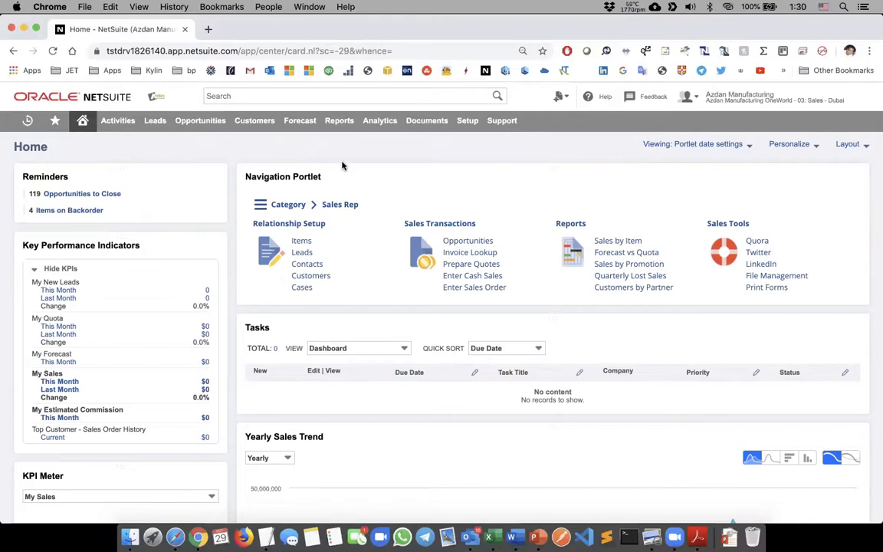
{"action": "left_click", "coordinate": [458, 241]}
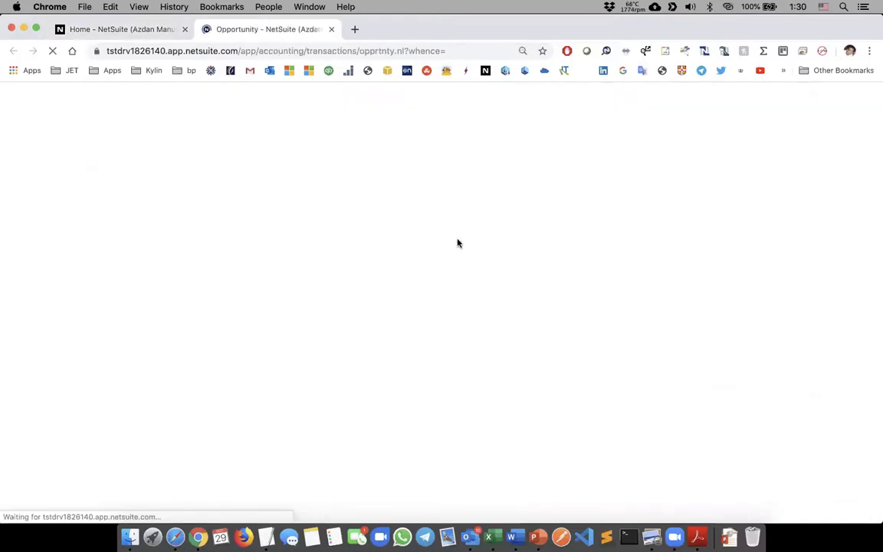
{"action": "left_click", "coordinate": [308, 207]}
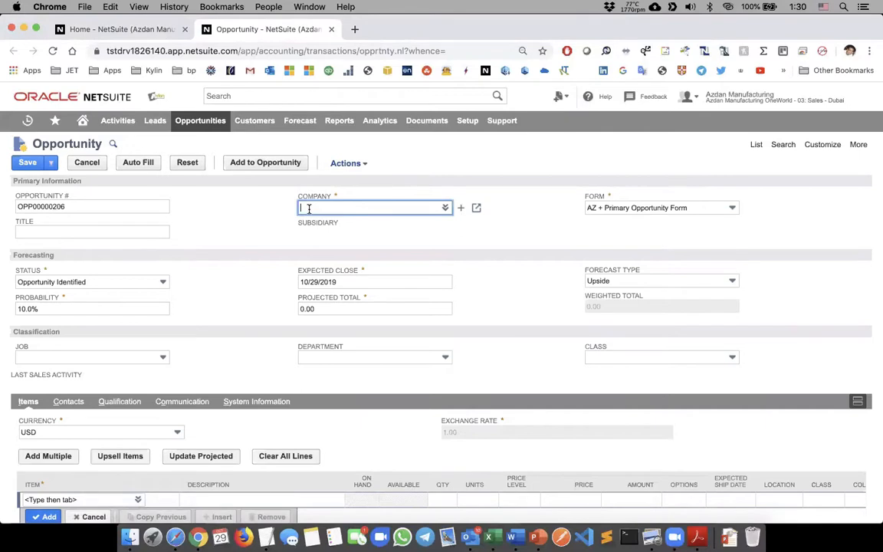
{"action": "type", "text": "ACM"}
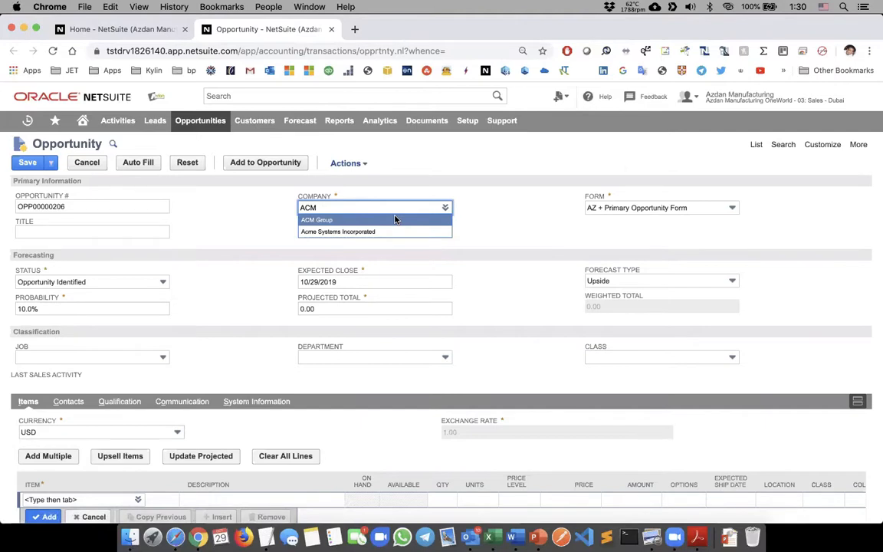
{"action": "left_click", "coordinate": [396, 220]}
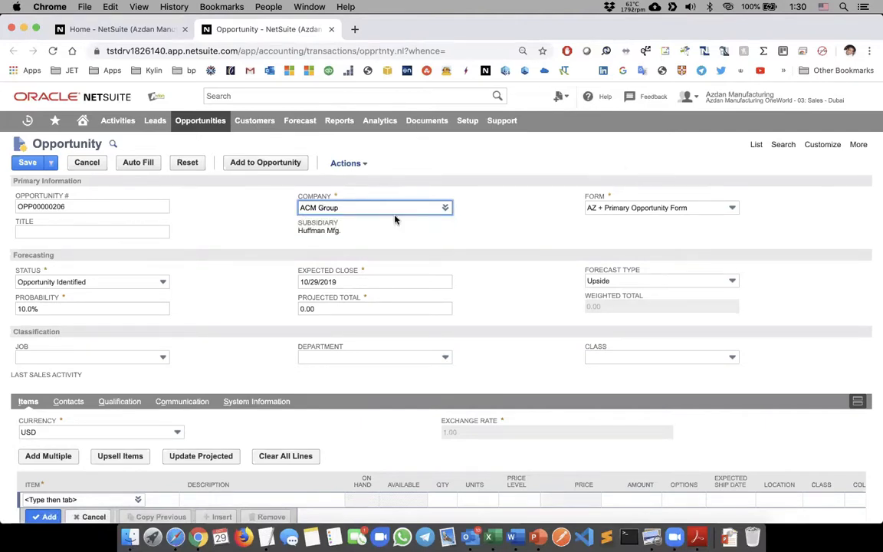
Set the opportunity's forecasting status to In Discussion
{"action": "scroll", "coordinate": [171, 281], "scroll_direction": "down", "scroll_amount": 1}
{"action": "left_click", "coordinate": [149, 268]}
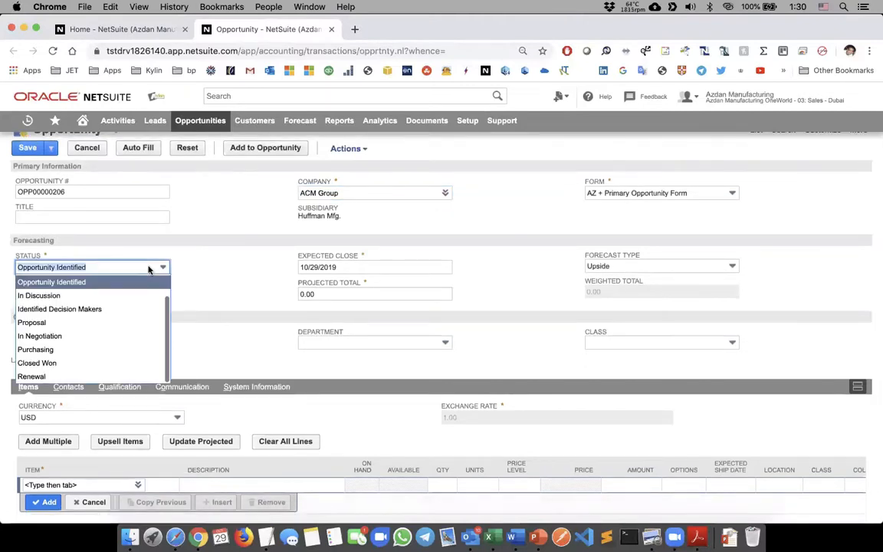
{"action": "left_click", "coordinate": [115, 296]}
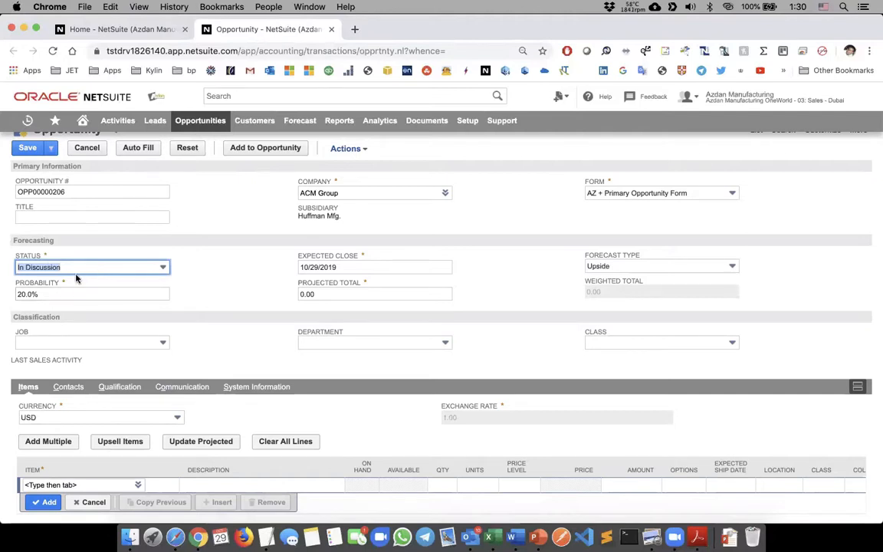
Try the Identified Decision Makers and Proposal statuses on the opportunity and return the status to In Discussion
{"action": "left_click", "coordinate": [76, 276]}
{"action": "left_click", "coordinate": [76, 273]}
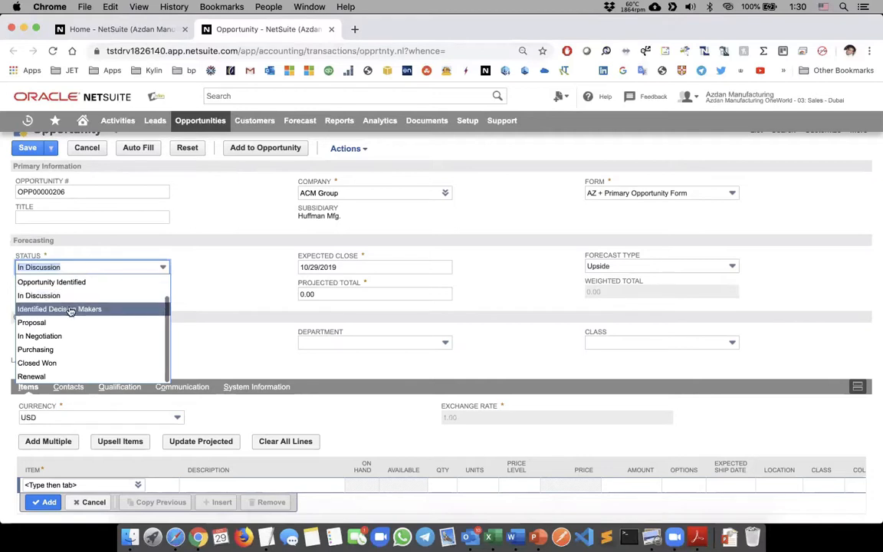
{"action": "left_click", "coordinate": [70, 310]}
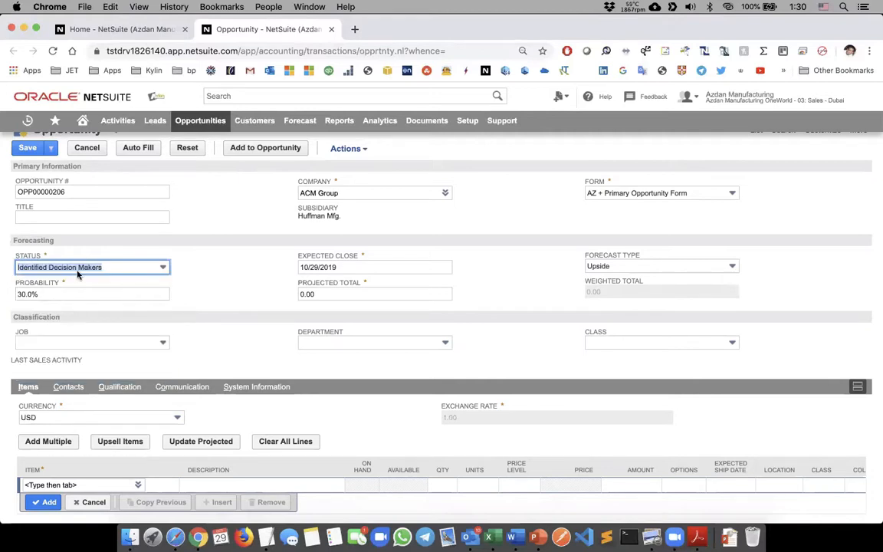
{"action": "left_click", "coordinate": [75, 269]}
{"action": "left_click", "coordinate": [77, 322]}
{"action": "left_click", "coordinate": [75, 270]}
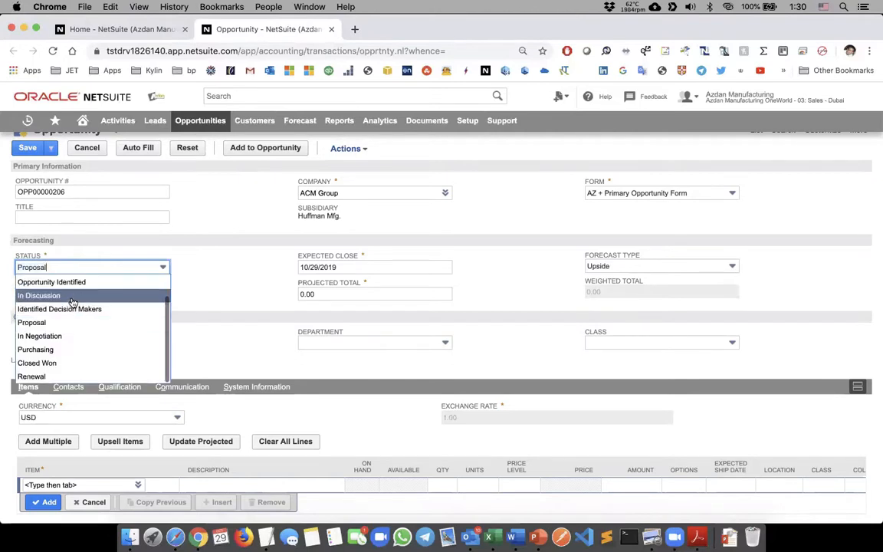
{"action": "left_click", "coordinate": [72, 296]}
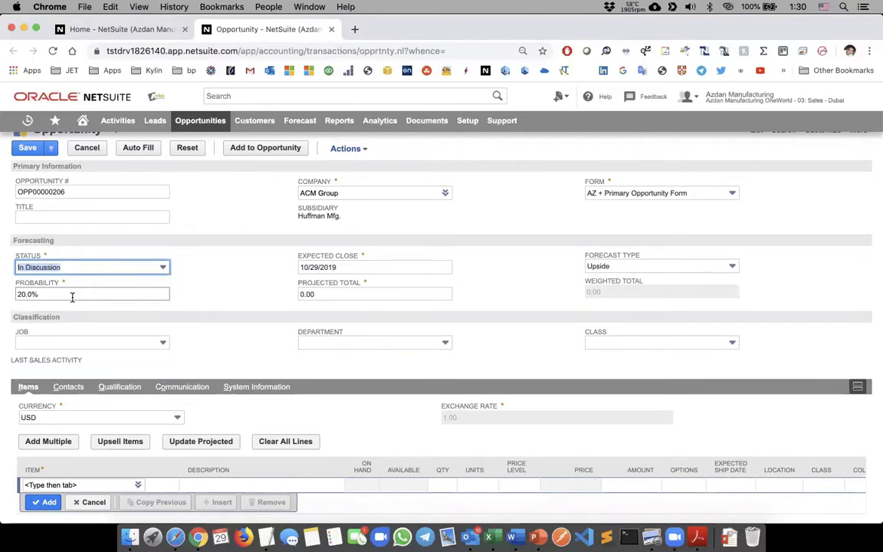
Set the opportunity's expected close date to 10/31/2019 and its projected total to 60000
{"action": "left_click", "coordinate": [387, 268]}
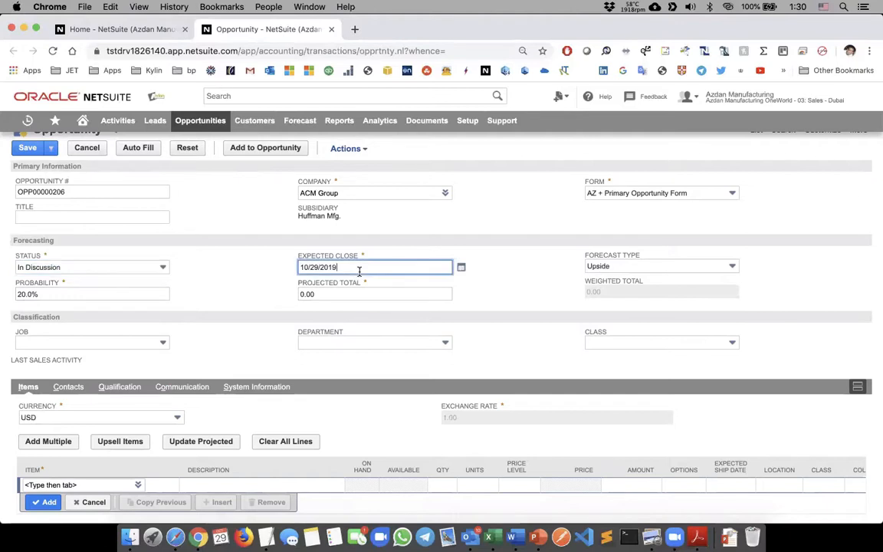
{"action": "left_click", "coordinate": [460, 268]}
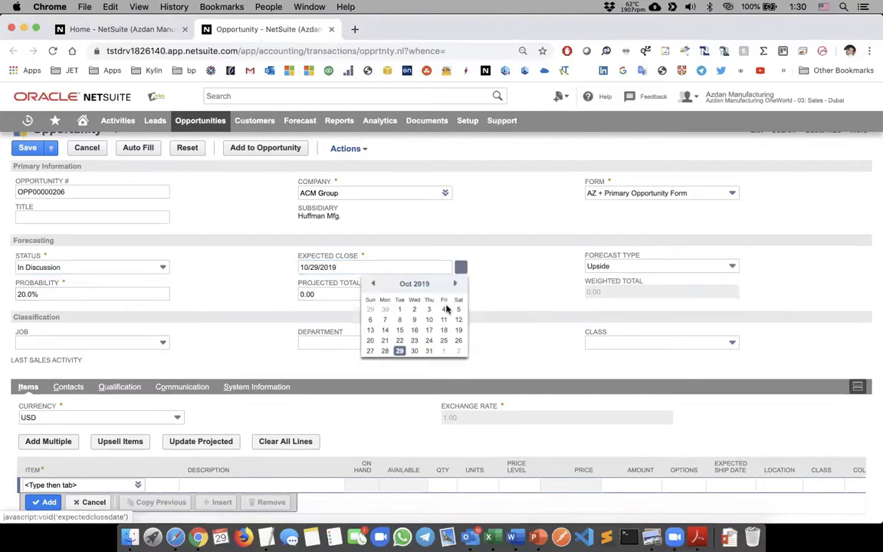
{"action": "left_click", "coordinate": [429, 351]}
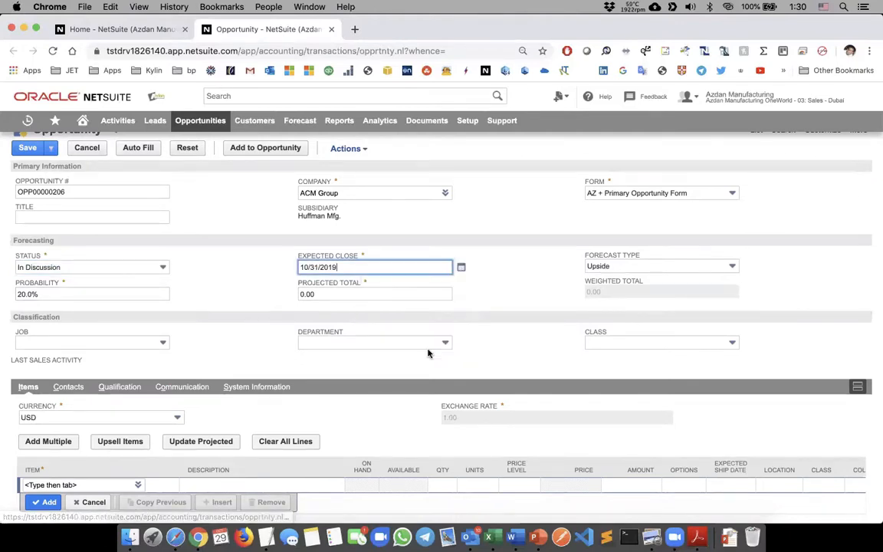
{"action": "key", "text": "Tab"}
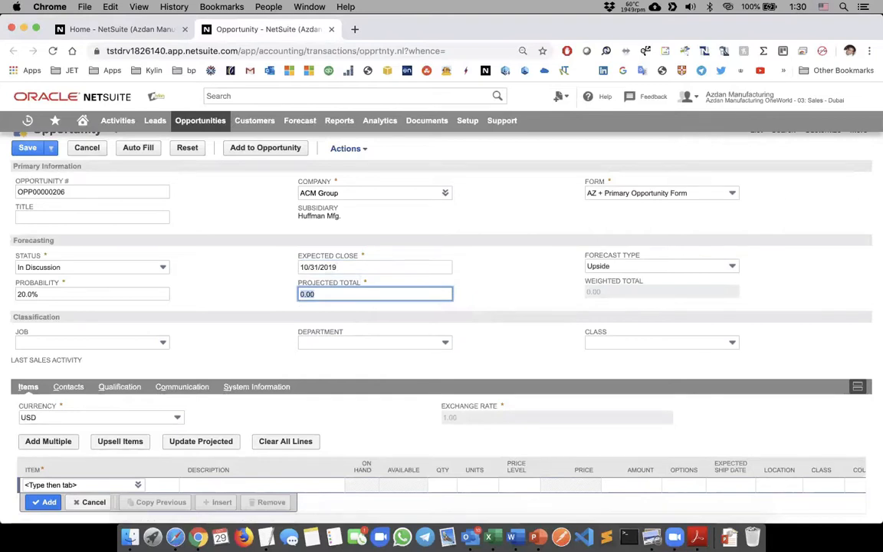
{"action": "type", "text": "60000"}
{"action": "key", "text": "Tab"}
{"action": "left_click", "coordinate": [588, 267]}
{"action": "left_click", "coordinate": [589, 267]}
{"action": "left_click", "coordinate": [534, 266]}
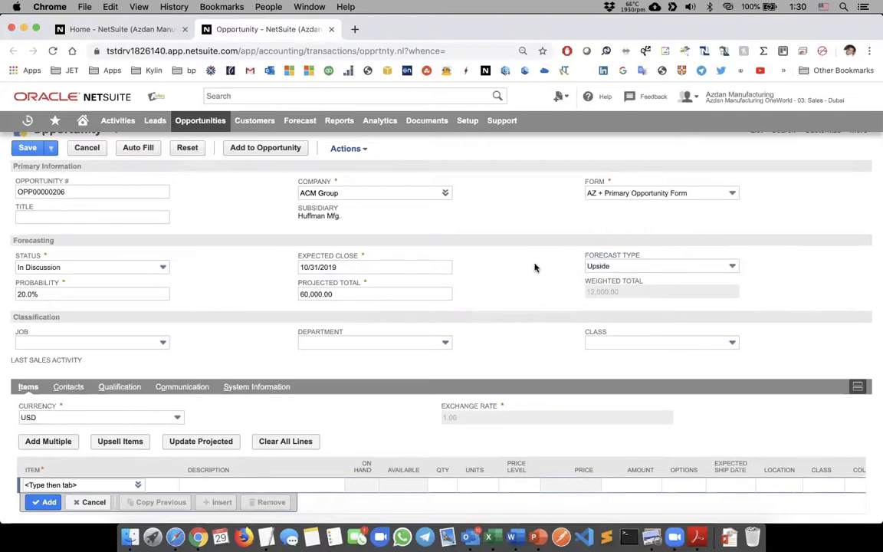
Create and save a new project for the Job field, named ACM Project Demo and based on the New Design Template
{"action": "scroll", "coordinate": [289, 322], "scroll_direction": "down", "scroll_amount": 1}
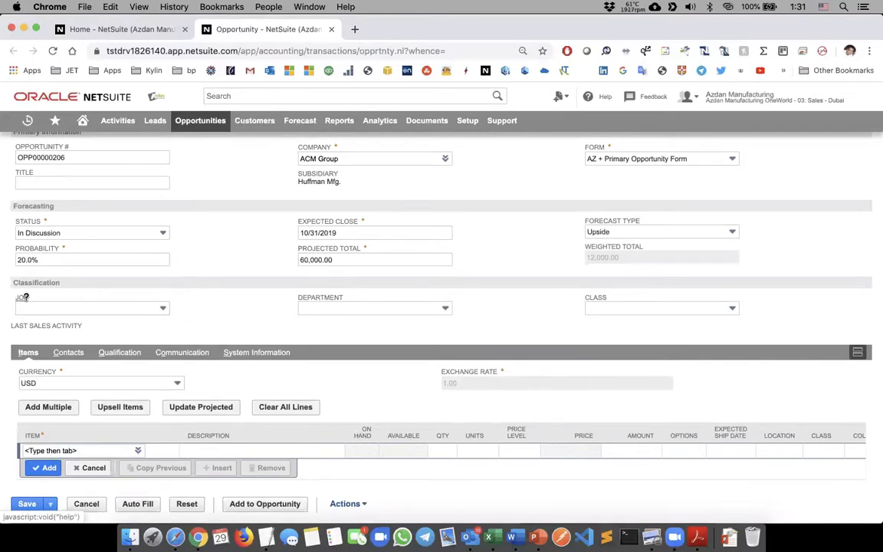
{"action": "left_click", "coordinate": [181, 309]}
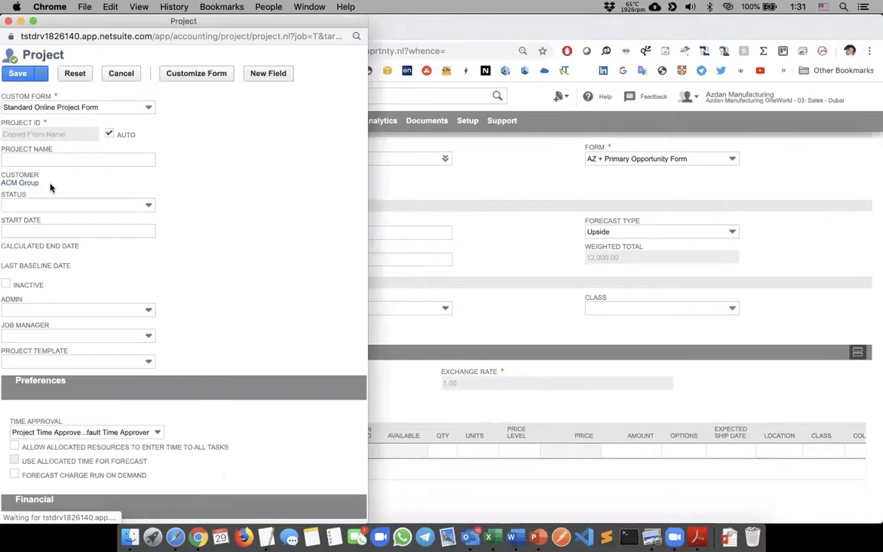
{"action": "left_click", "coordinate": [29, 158]}
{"action": "left_click", "coordinate": [29, 159]}
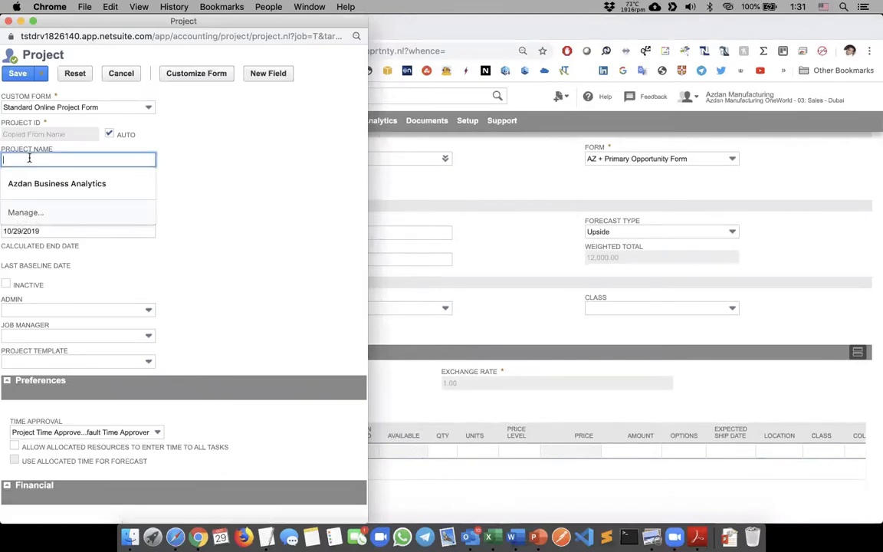
{"action": "type", "text": "AC"}
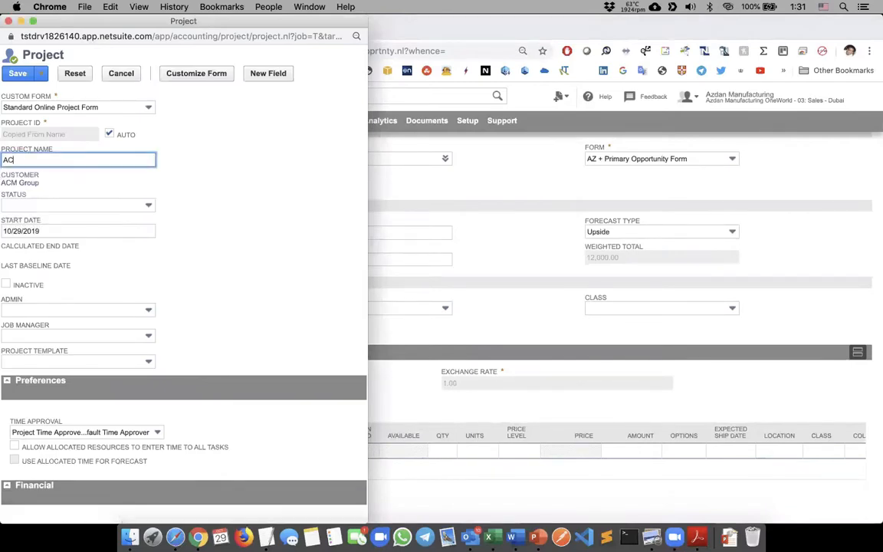
{"action": "type", "text": "M Project Demo"}
{"action": "key", "text": "Tab"}
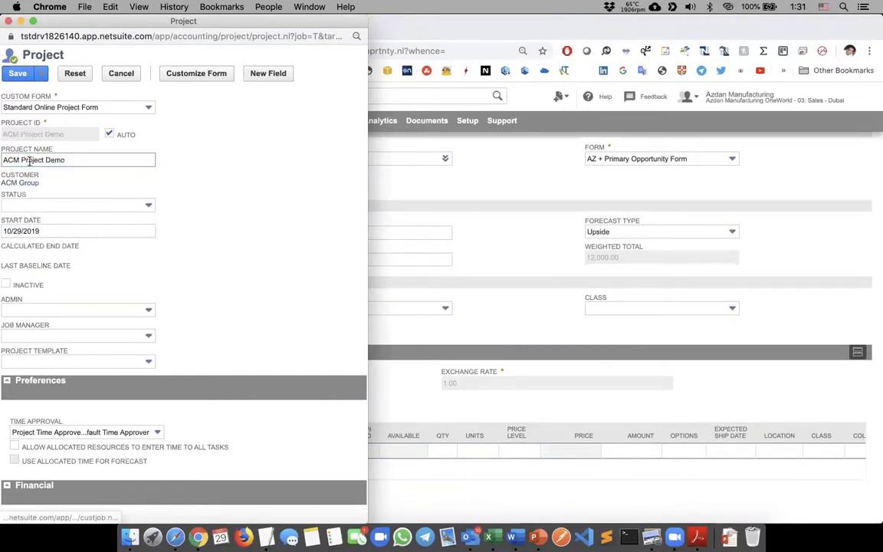
{"action": "left_click", "coordinate": [33, 361]}
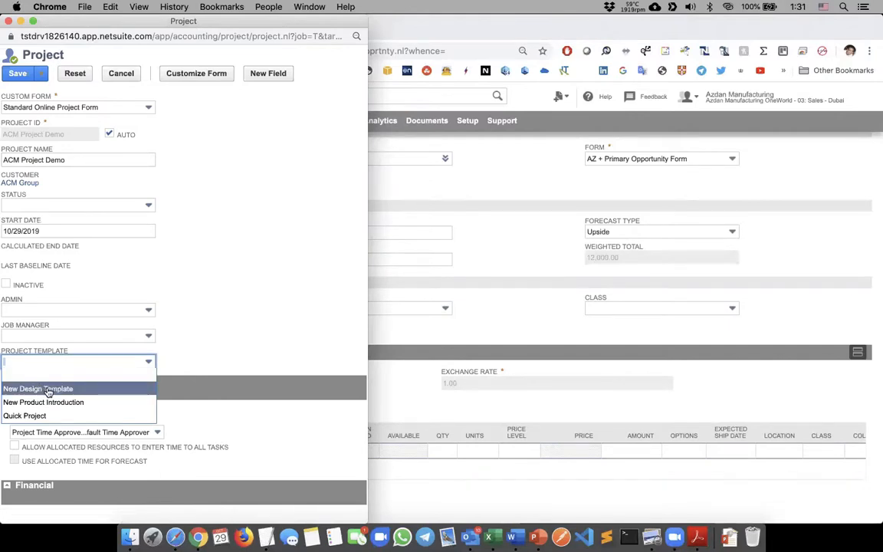
{"action": "left_click", "coordinate": [47, 389]}
{"action": "left_click", "coordinate": [19, 72]}
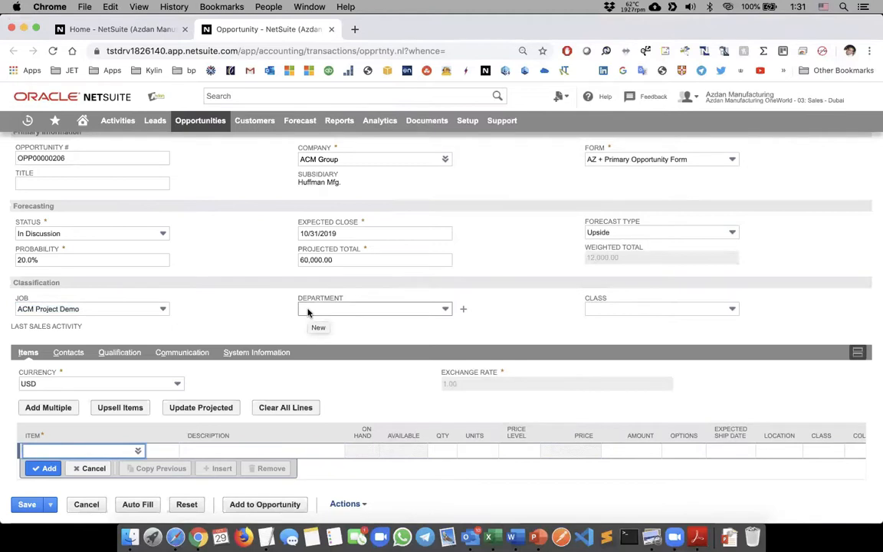
Classify the opportunity under the Sales department and the class 1. Product Line A
{"action": "left_click", "coordinate": [309, 313]}
{"action": "type", "text": "s"}
{"action": "key", "text": "Tab"}
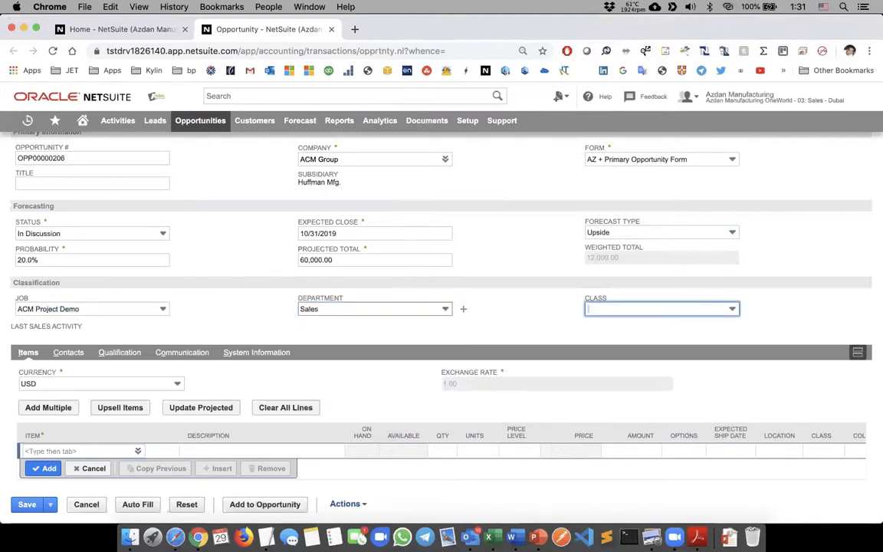
{"action": "left_click", "coordinate": [610, 312]}
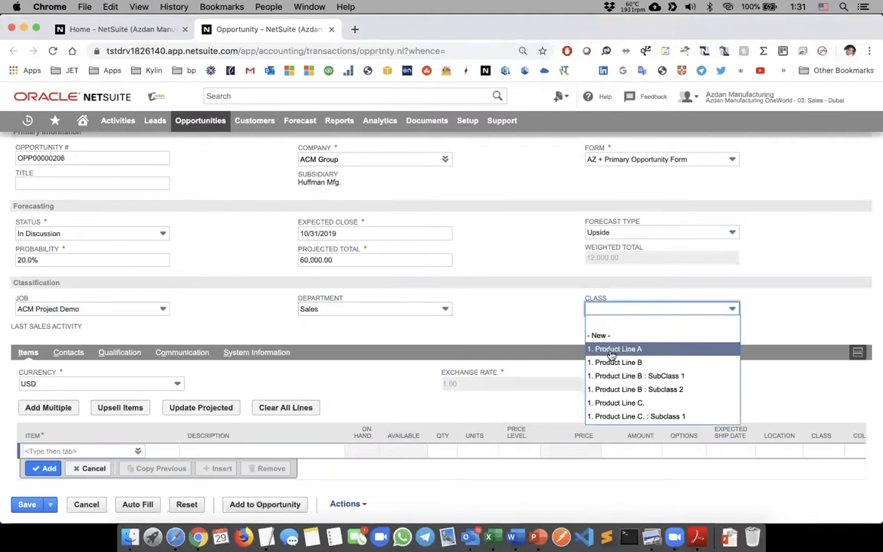
{"action": "left_click", "coordinate": [610, 349]}
{"action": "left_click", "coordinate": [559, 336]}
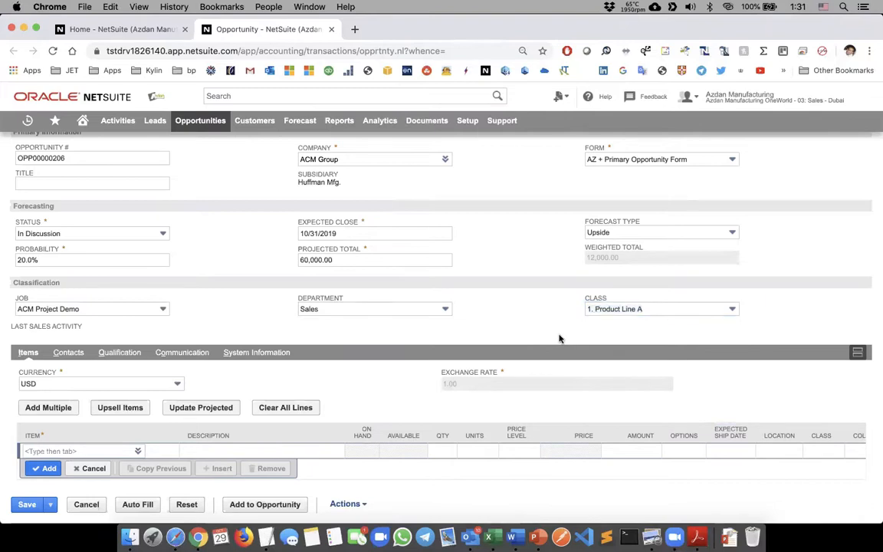
Review the opportunity's contacts and qualification details
{"action": "scroll", "coordinate": [338, 348], "scroll_direction": "down", "scroll_amount": 1}
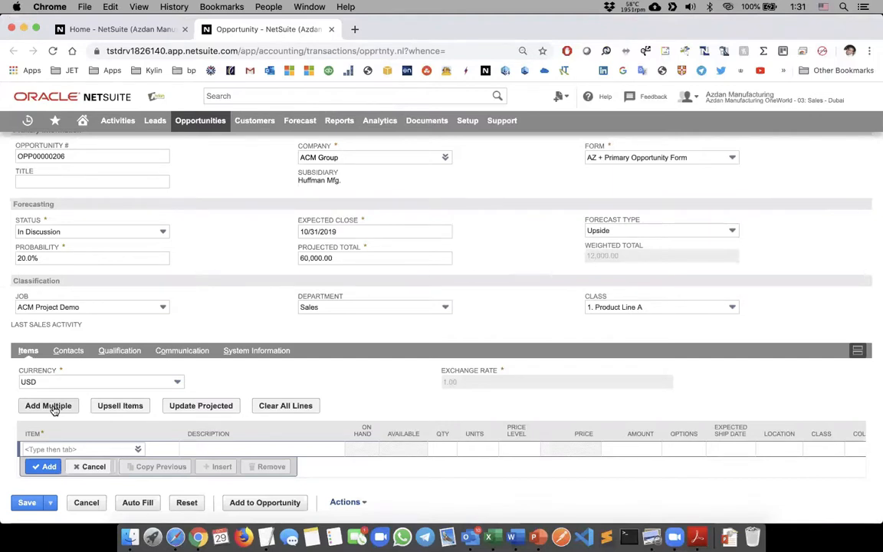
{"action": "left_click", "coordinate": [66, 351]}
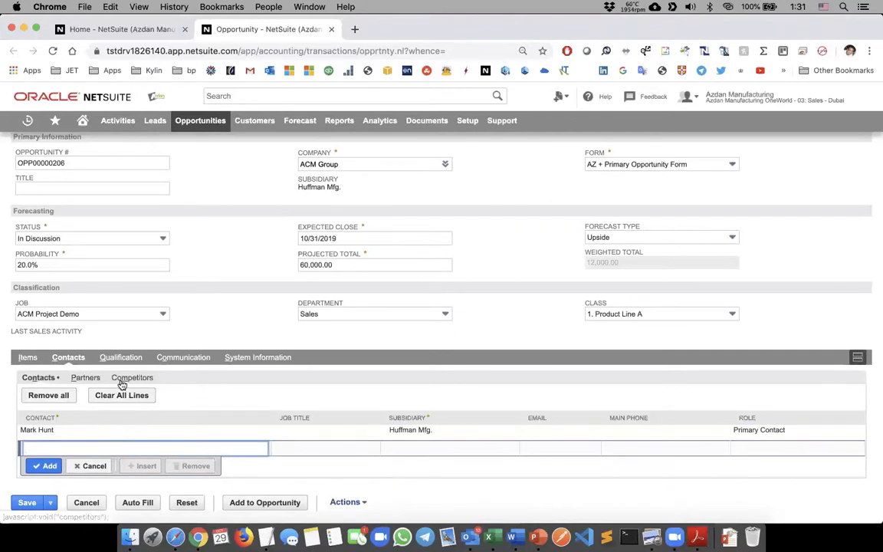
{"action": "left_click", "coordinate": [117, 359]}
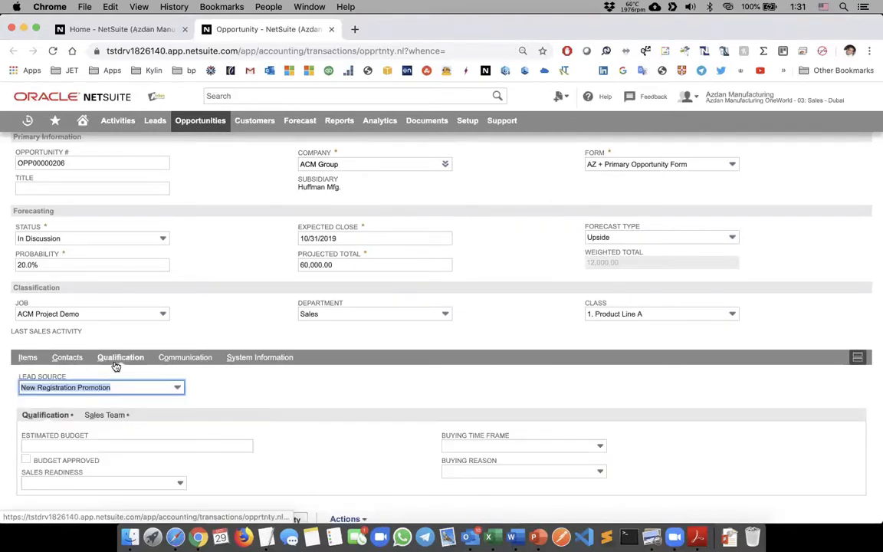
Set the estimated budget to 70,000, mark the budget as approved and set the sales readiness to Hot
{"action": "scroll", "coordinate": [105, 360], "scroll_direction": "down", "scroll_amount": 1}
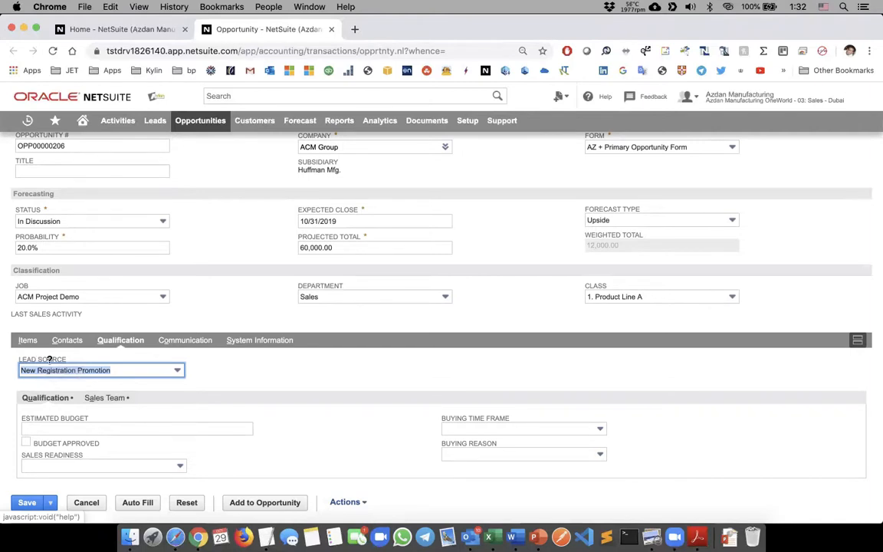
{"action": "left_click", "coordinate": [97, 427]}
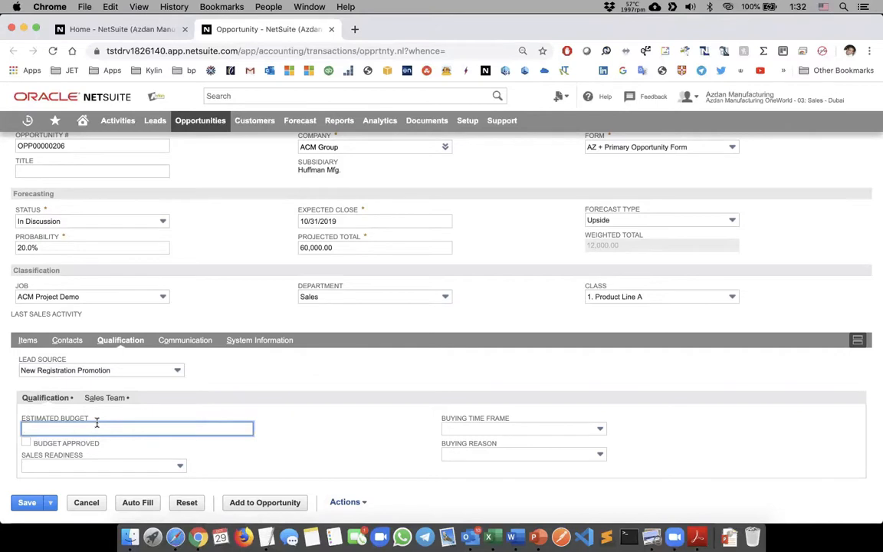
{"action": "type", "text": "70"}
{"action": "key", "text": "Tab"}
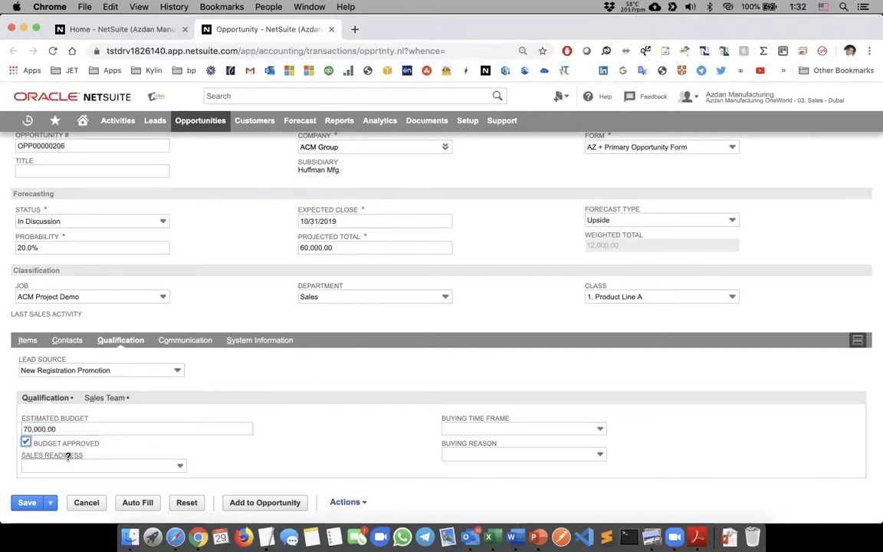
{"action": "left_click", "coordinate": [69, 466]}
{"action": "left_click", "coordinate": [62, 438]}
{"action": "key", "text": "Tab"}
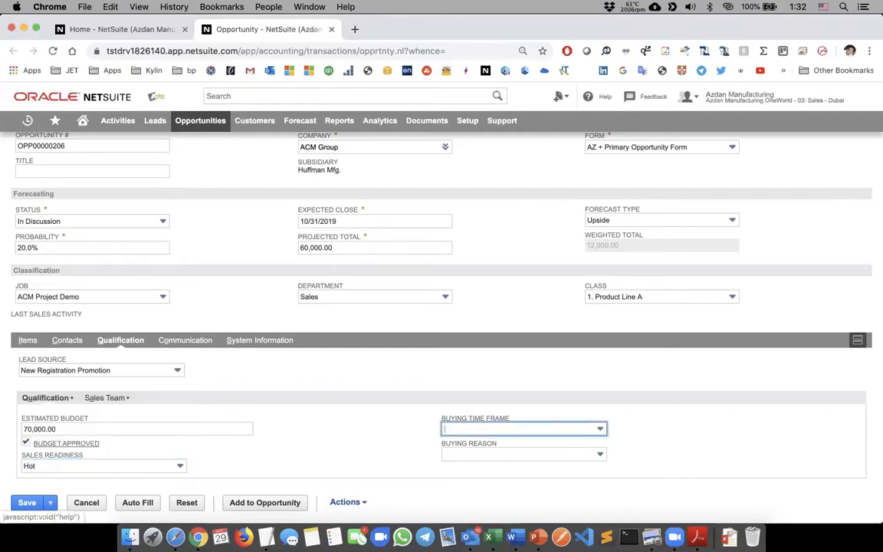
Set the buying time frame to Less than 1 month and the buying reason to New Requirement
{"action": "left_click", "coordinate": [452, 430]}
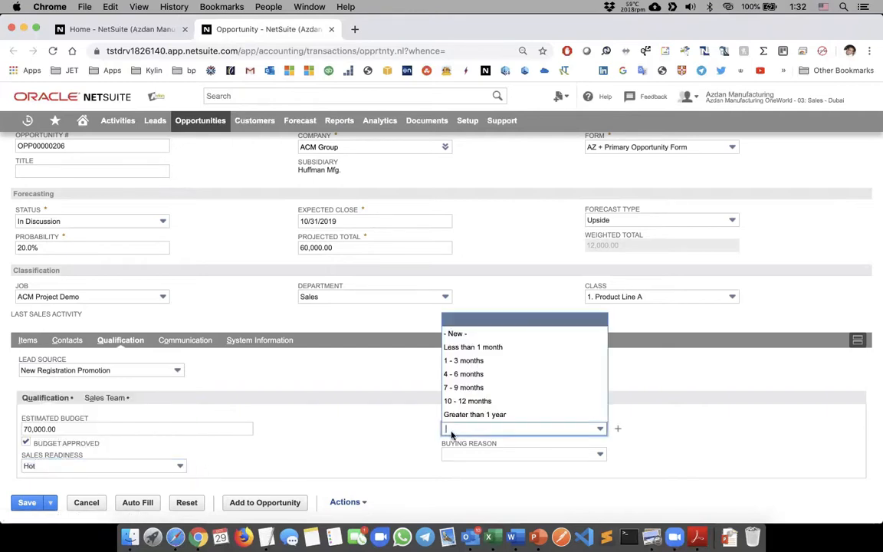
{"action": "left_click", "coordinate": [460, 348]}
{"action": "scroll", "coordinate": [417, 392], "scroll_direction": "down", "scroll_amount": 1}
{"action": "scroll", "coordinate": [416, 392], "scroll_direction": "up", "scroll_amount": 1}
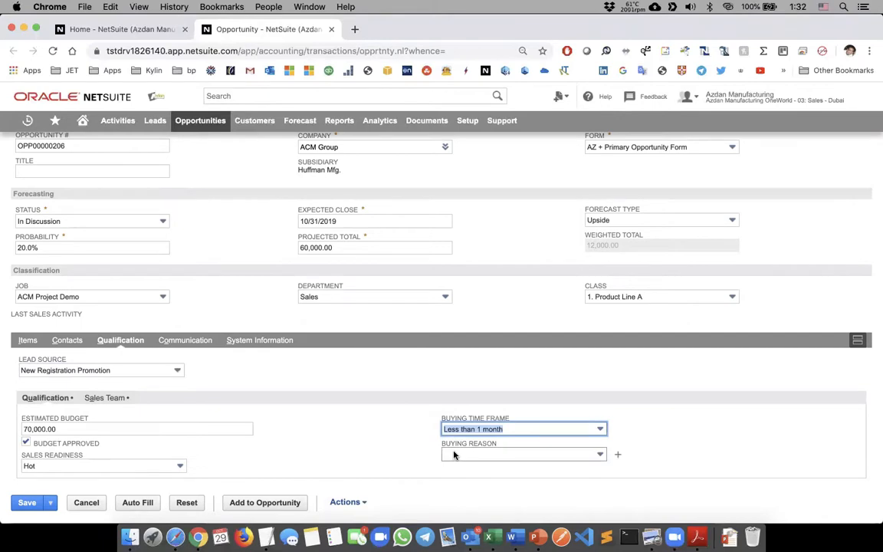
{"action": "left_click", "coordinate": [453, 454]}
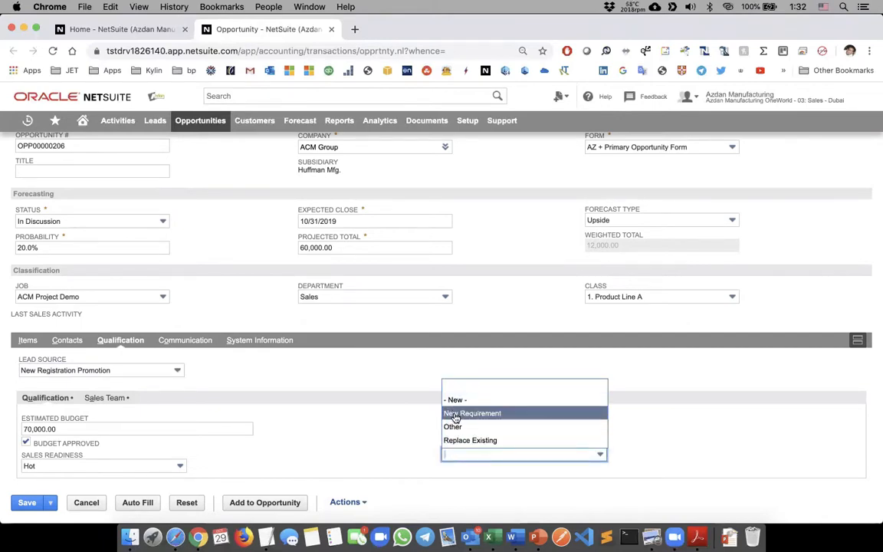
{"action": "left_click", "coordinate": [453, 417]}
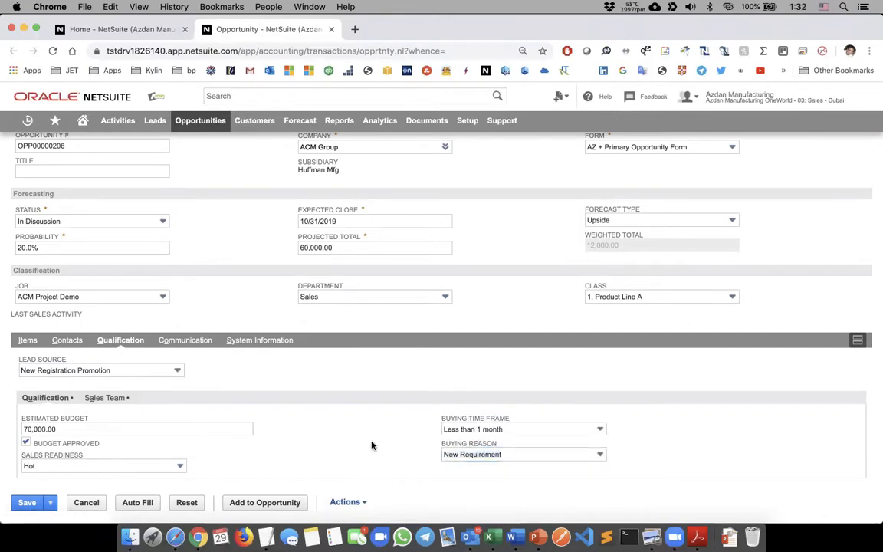
Save the completed opportunity for ACM Group
{"action": "scroll", "coordinate": [217, 362], "scroll_direction": "up", "scroll_amount": 3}
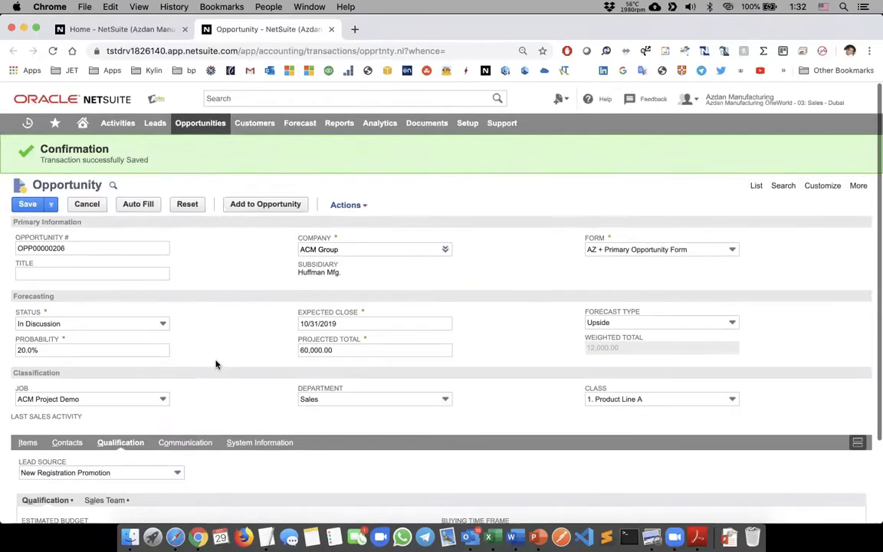
{"action": "scroll", "coordinate": [247, 318], "scroll_direction": "down", "scroll_amount": 1}
{"action": "scroll", "coordinate": [247, 319], "scroll_direction": "up", "scroll_amount": 1}
{"action": "left_click", "coordinate": [33, 202]}
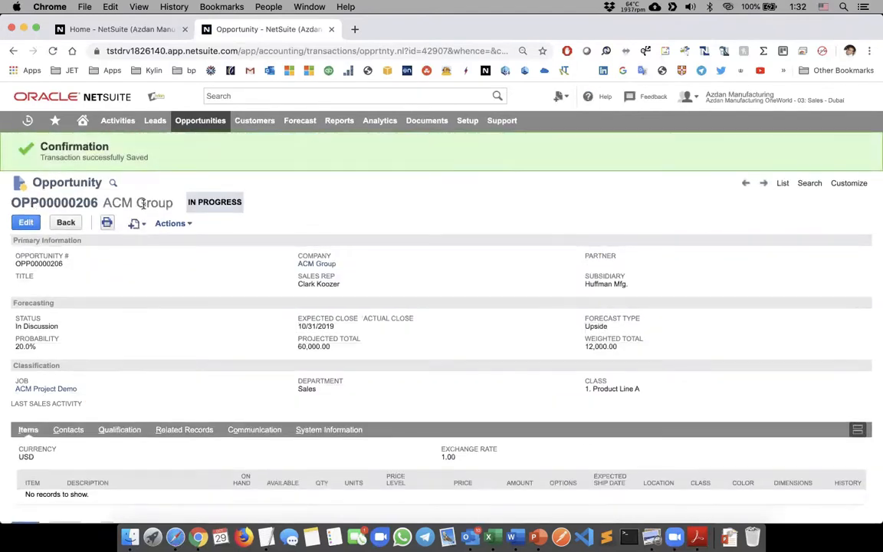
Review the saved opportunity's system notes and open its workflow history
{"action": "triple_click", "coordinate": [190, 202]}
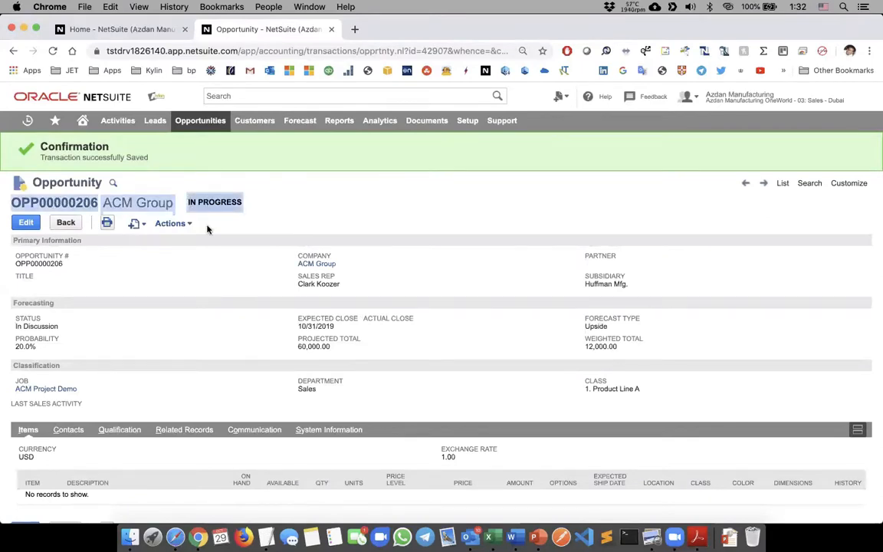
{"action": "left_click", "coordinate": [207, 229]}
{"action": "scroll", "coordinate": [207, 230], "scroll_direction": "down", "scroll_amount": 1}
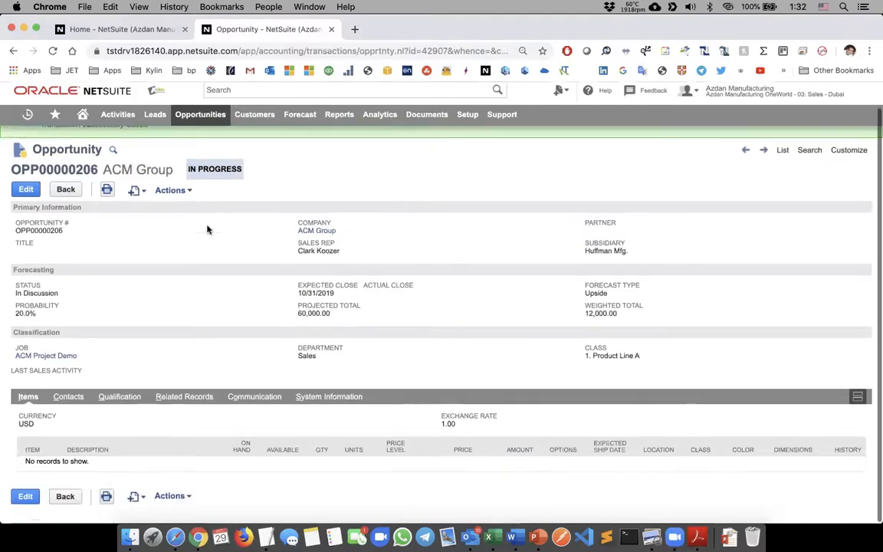
{"action": "left_click", "coordinate": [330, 403]}
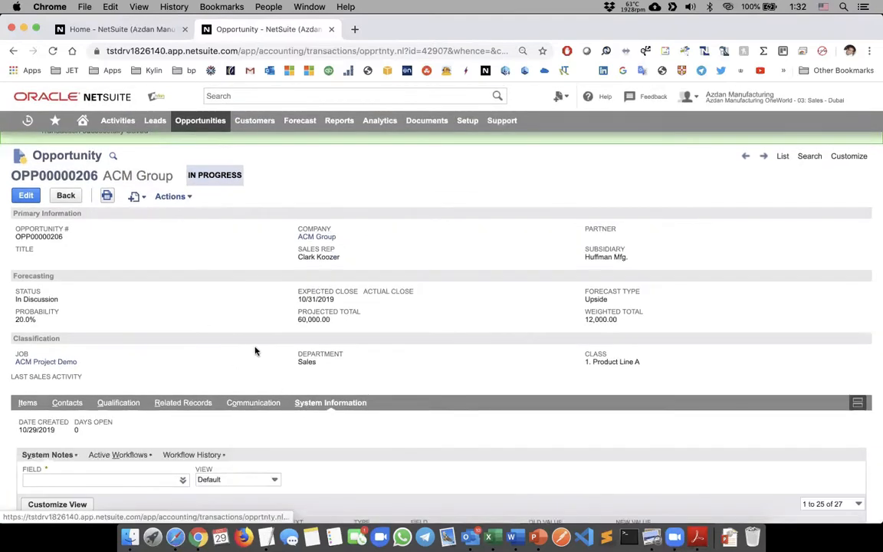
{"action": "scroll", "coordinate": [255, 351], "scroll_direction": "down", "scroll_amount": 8}
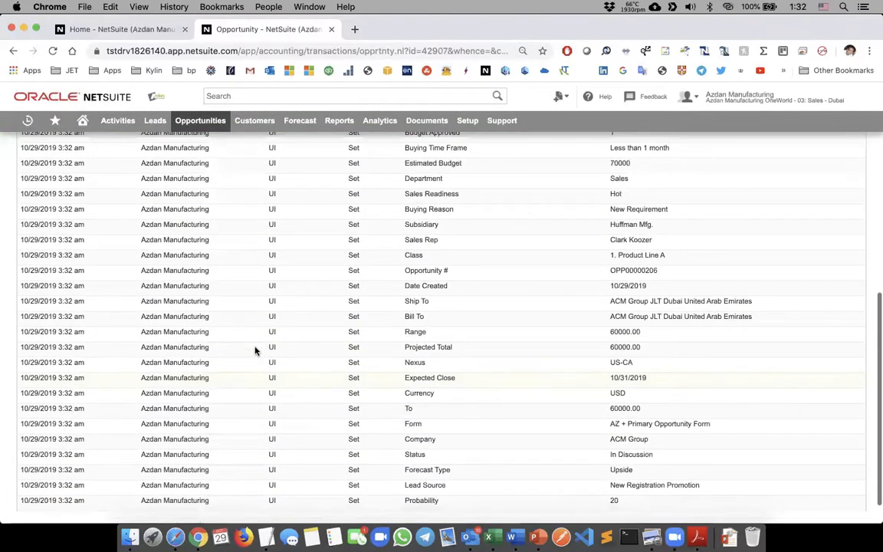
{"action": "scroll", "coordinate": [245, 349], "scroll_direction": "up", "scroll_amount": 5}
{"action": "left_click", "coordinate": [175, 354]}
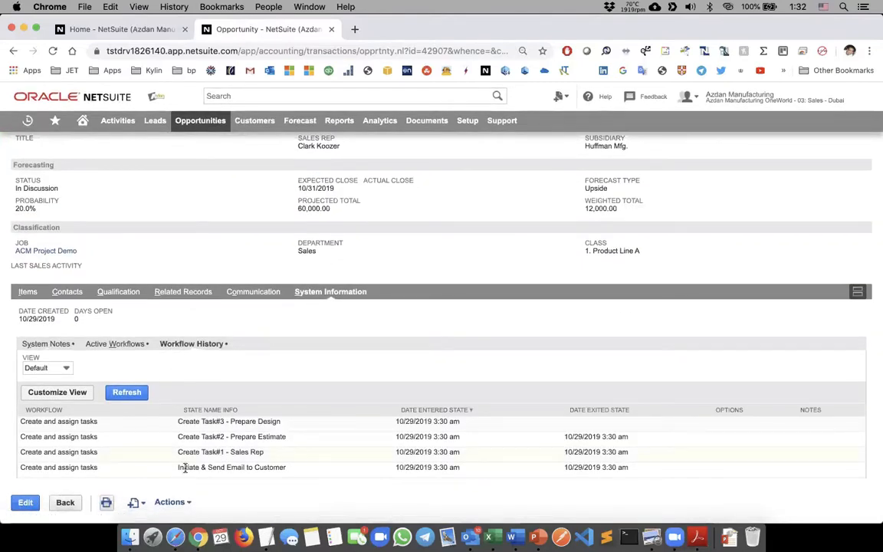
Examine the workflow history states for the customer email and the sales rep, prepare estimate and prepare design tasks
{"action": "left_click_drag", "start_coordinate": [182, 467], "coordinate": [220, 471]}
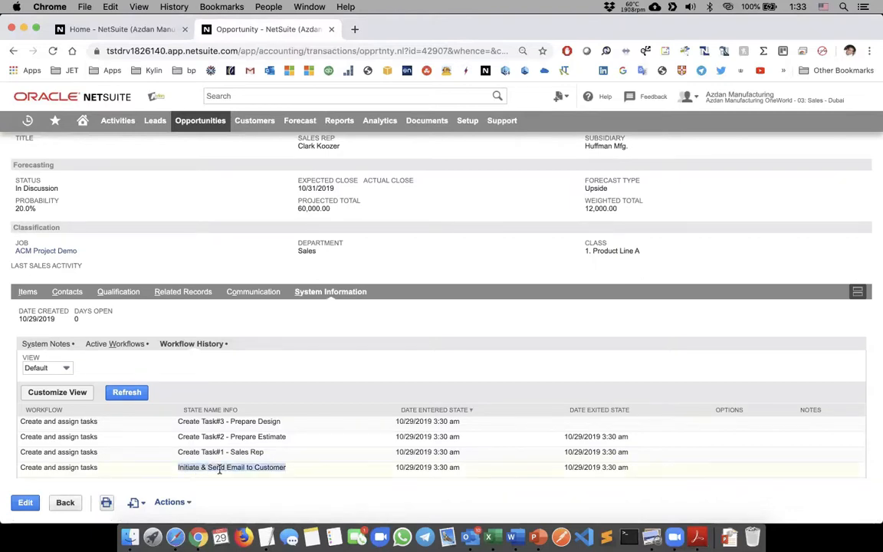
{"action": "double_click", "coordinate": [209, 453]}
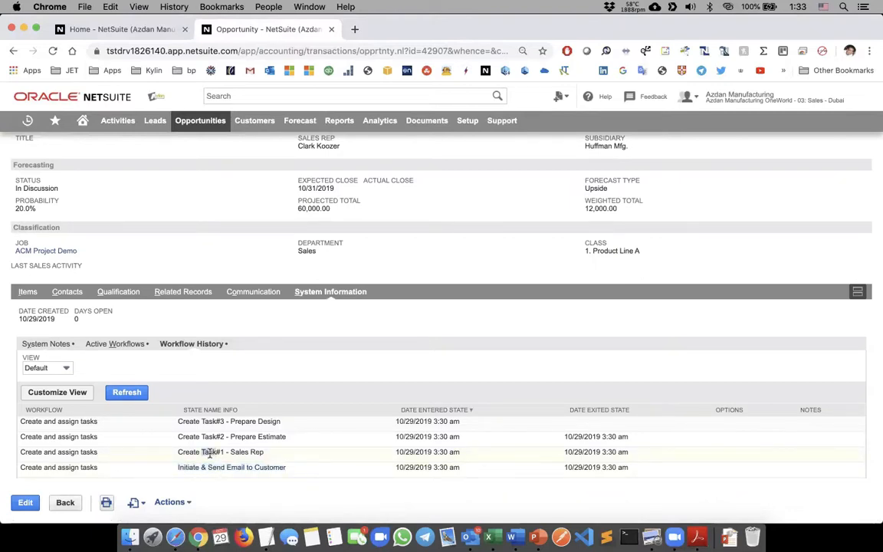
{"action": "triple_click", "coordinate": [241, 451]}
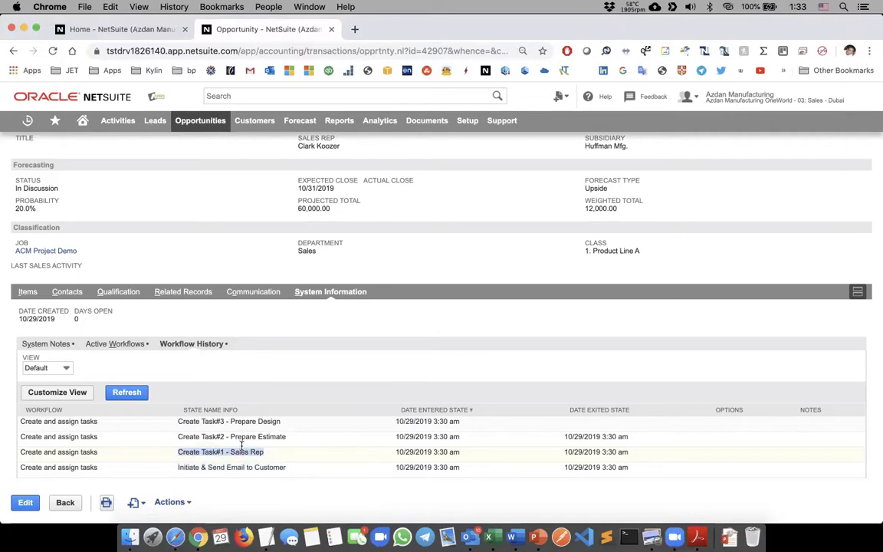
{"action": "triple_click", "coordinate": [239, 437]}
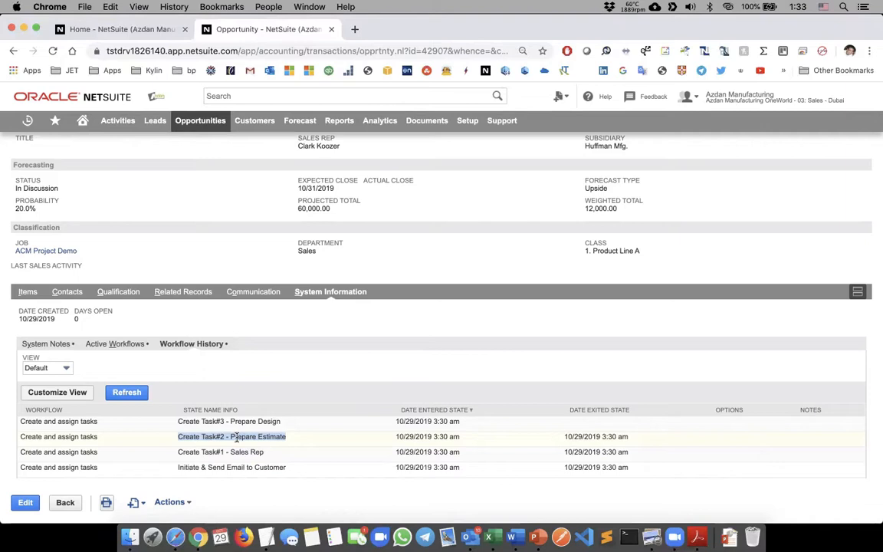
{"action": "double_click", "coordinate": [237, 438]}
{"action": "double_click", "coordinate": [236, 421]}
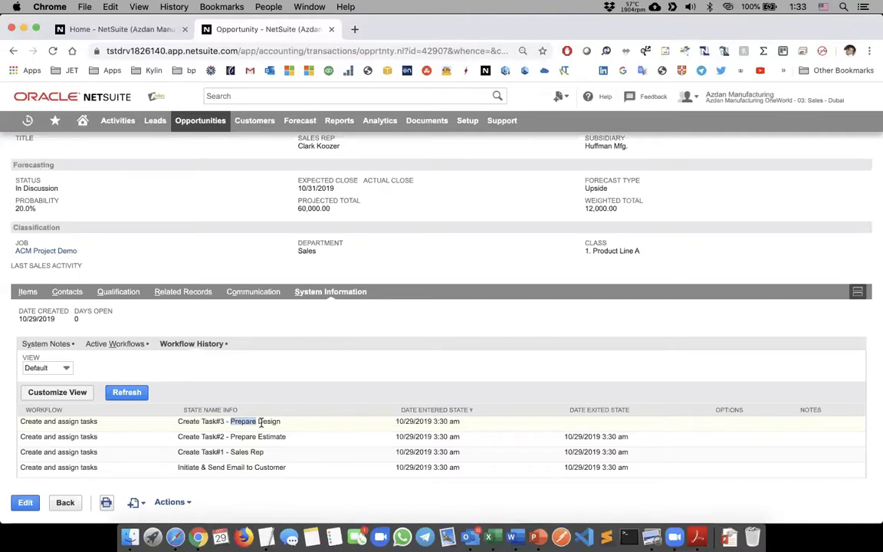
Switch to Outlook, check the newest message in the Azdan Manufacturing inbox, and return to NetSuite in Chrome
{"action": "left_click", "coordinate": [443, 520]}
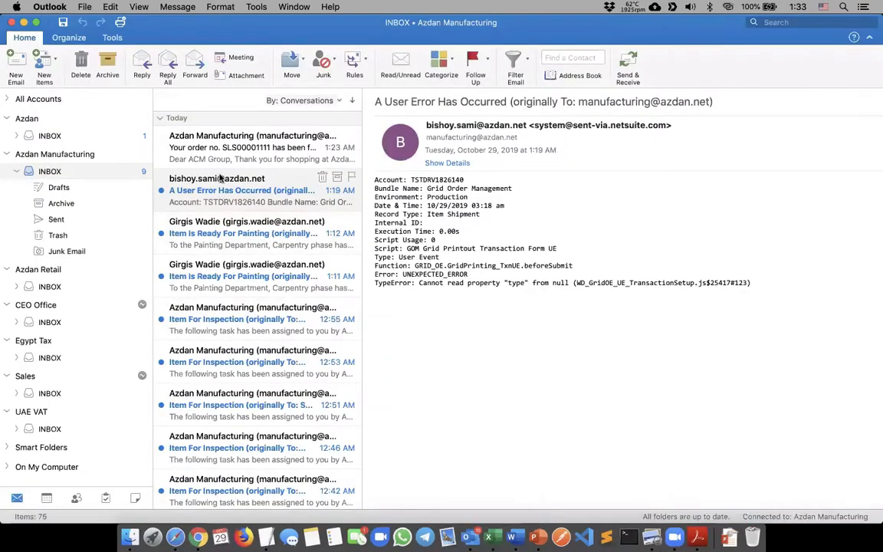
{"action": "left_click", "coordinate": [290, 154]}
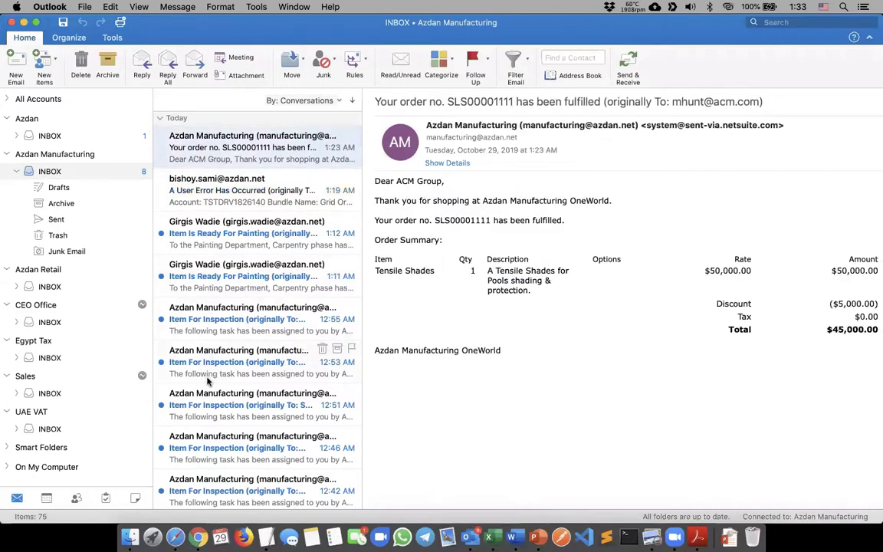
{"action": "key", "text": "super+Tab"}
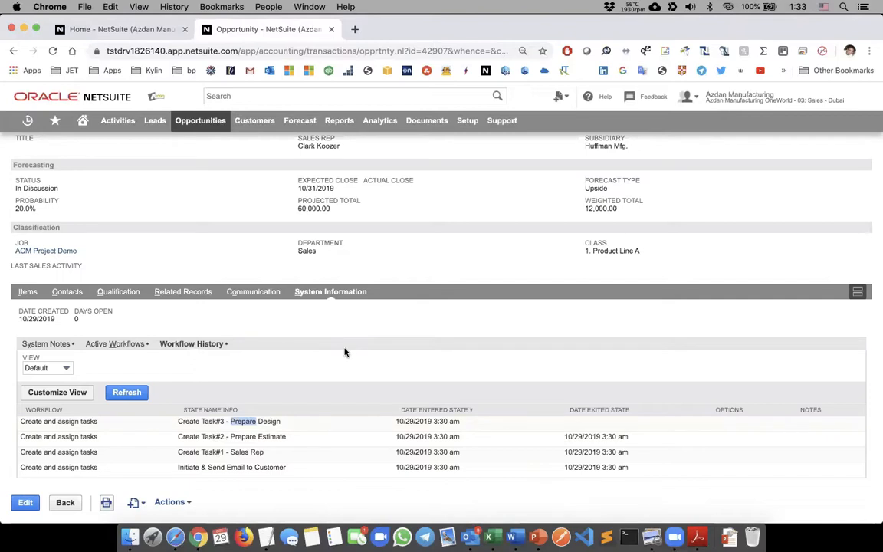
Open the scheduling task list in a new browser tab to examine the tasks created for ACM Group
{"action": "left_click", "coordinate": [303, 333]}
{"action": "scroll", "coordinate": [304, 333], "scroll_direction": "up", "scroll_amount": 3}
{"action": "mouse_move", "coordinate": [122, 130]}
{"action": "mouse_move", "coordinate": [129, 161]}
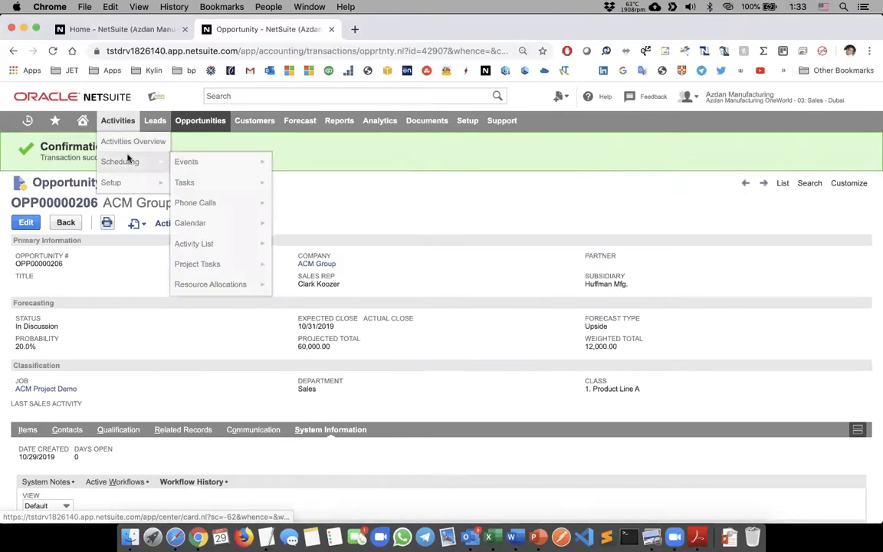
{"action": "left_click", "coordinate": [186, 188], "text": "super"}
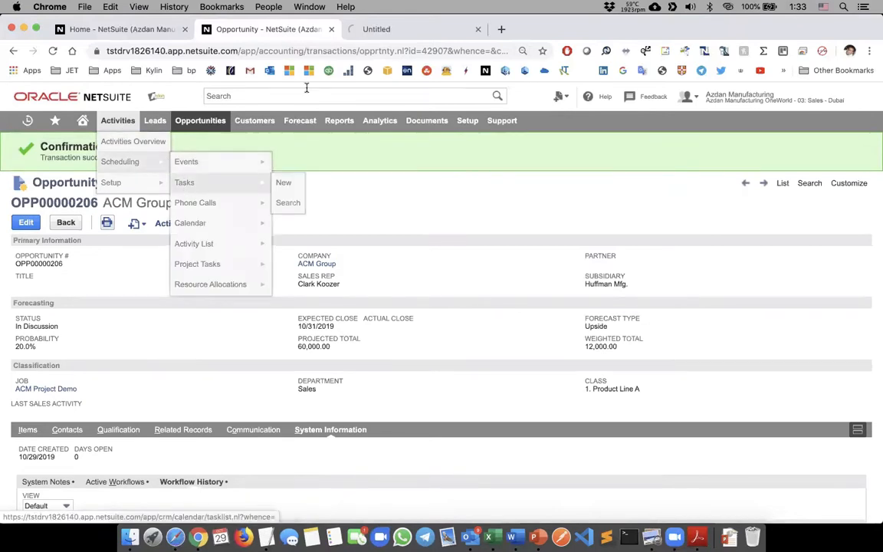
{"action": "left_click", "coordinate": [376, 31]}
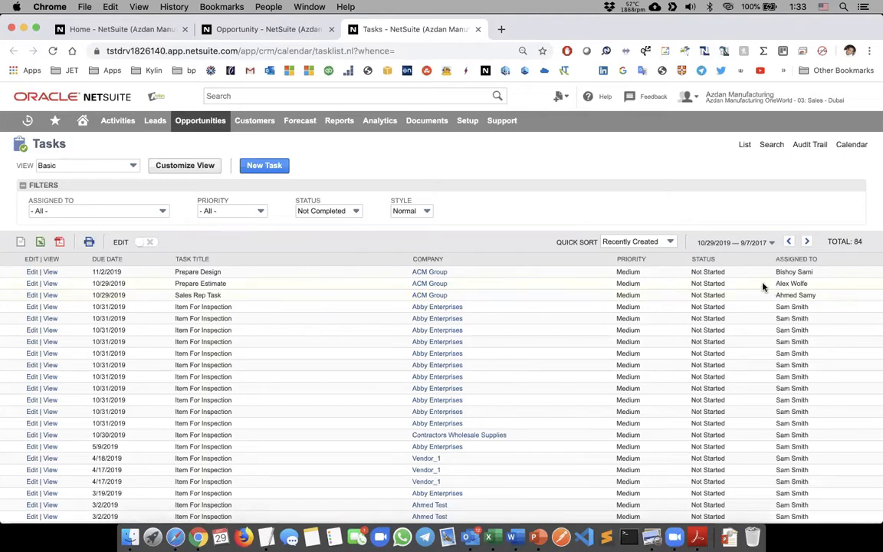
Switch to Outlook, read the Sales Rep Task, Prepare Estimate and Prepare Design emails, and return to the task list in Chrome
{"action": "left_click", "coordinate": [466, 535]}
{"action": "left_click", "coordinate": [230, 236]}
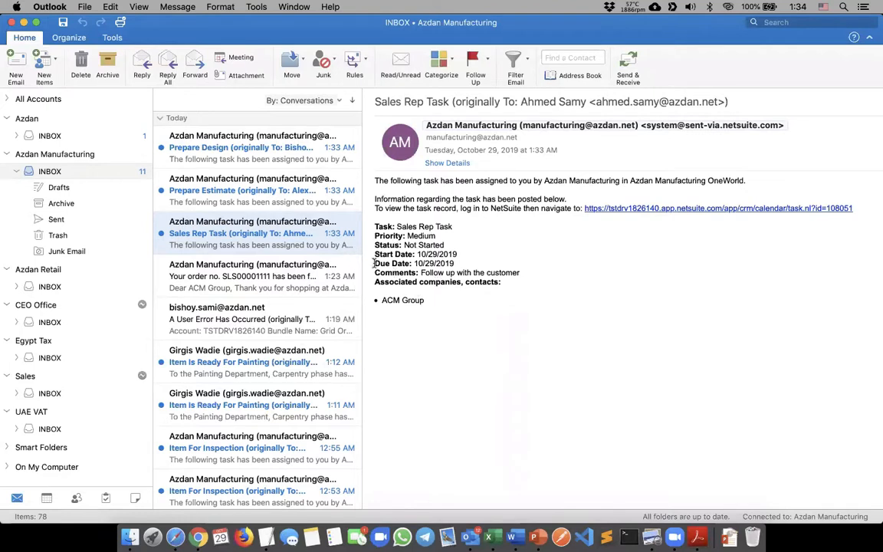
{"action": "left_click", "coordinate": [262, 205]}
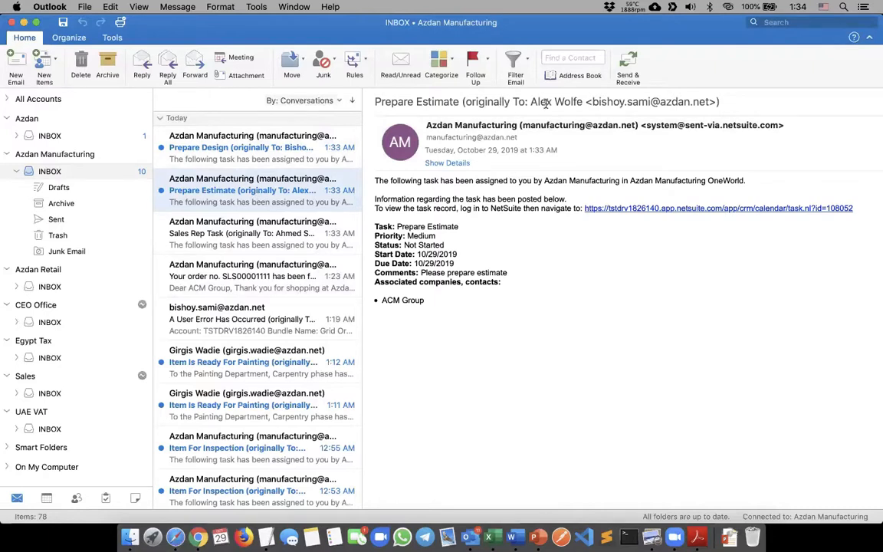
{"action": "left_click", "coordinate": [218, 147]}
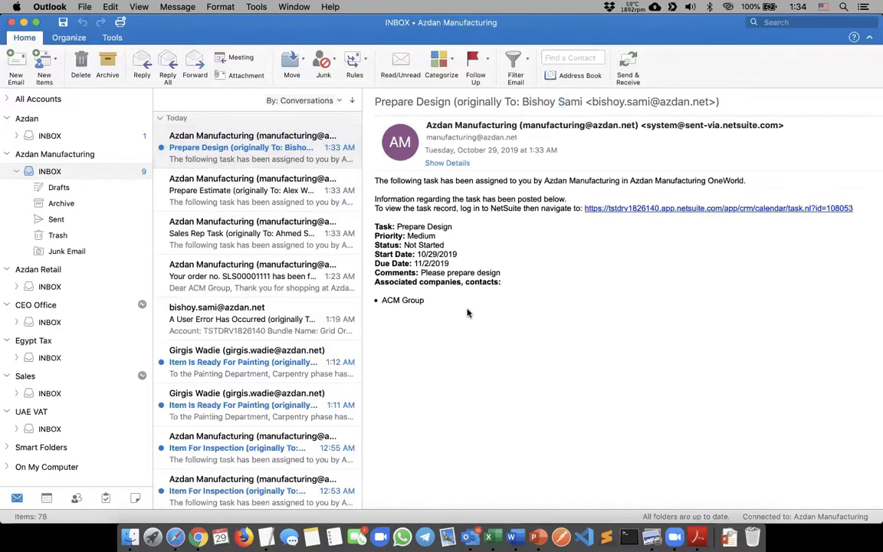
{"action": "key", "text": "super+Tab"}
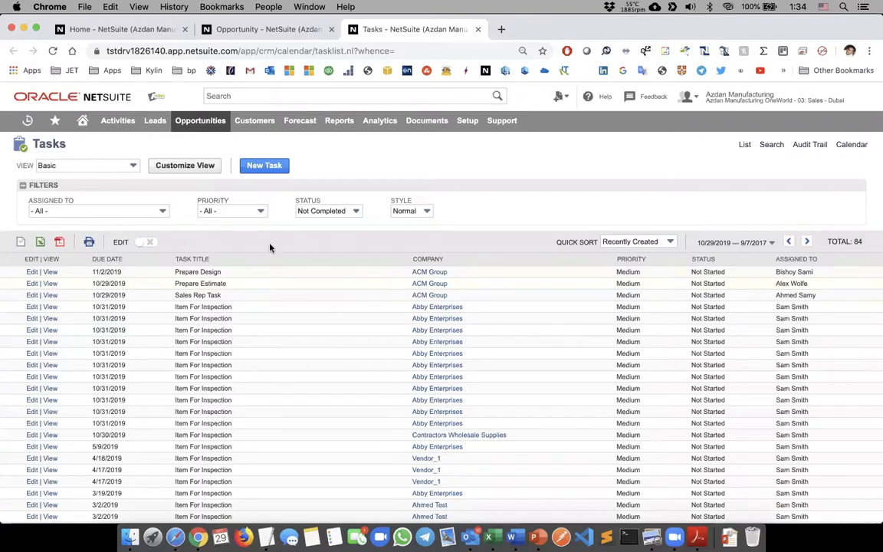
Return to the Home dashboard and add the My Task reminder to the Reminders portlet
{"action": "left_click", "coordinate": [85, 125]}
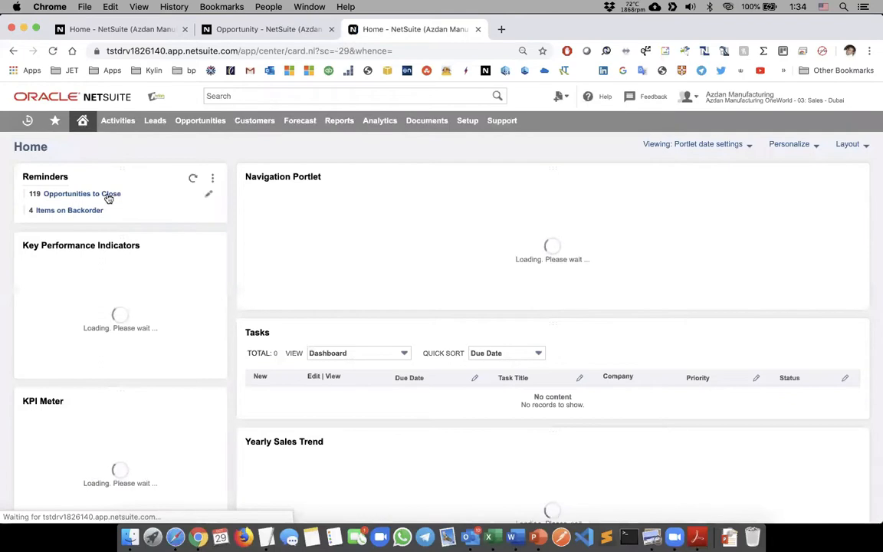
{"action": "left_click", "coordinate": [212, 177]}
{"action": "left_click", "coordinate": [196, 194]}
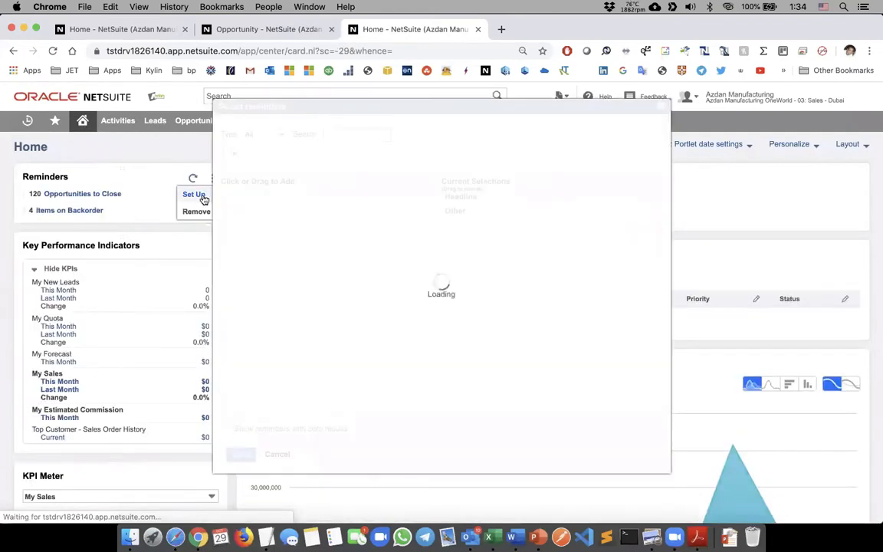
{"action": "left_click", "coordinate": [348, 136]}
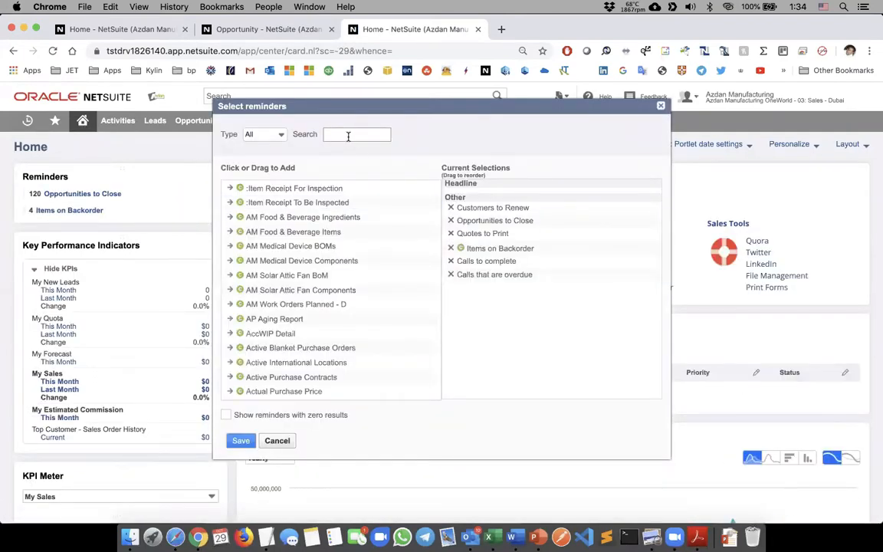
{"action": "type", "text": "tas"}
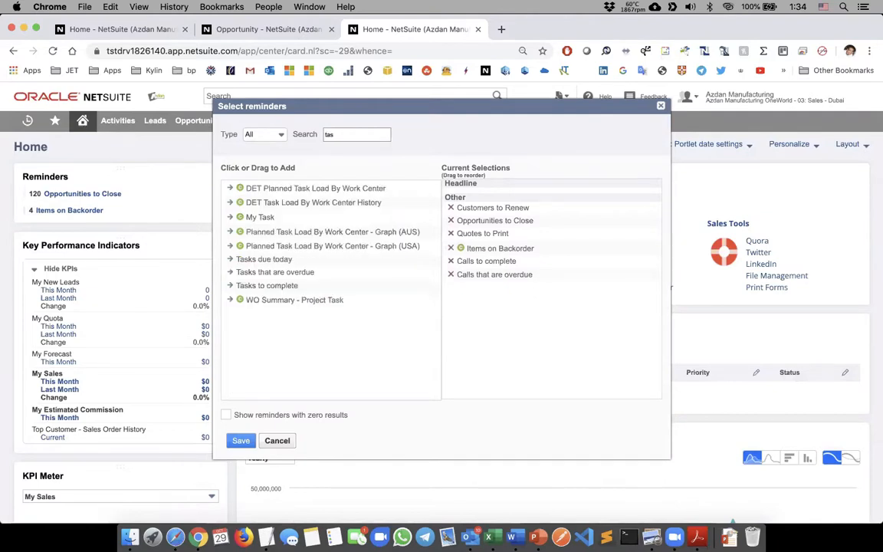
{"action": "left_click", "coordinate": [254, 217]}
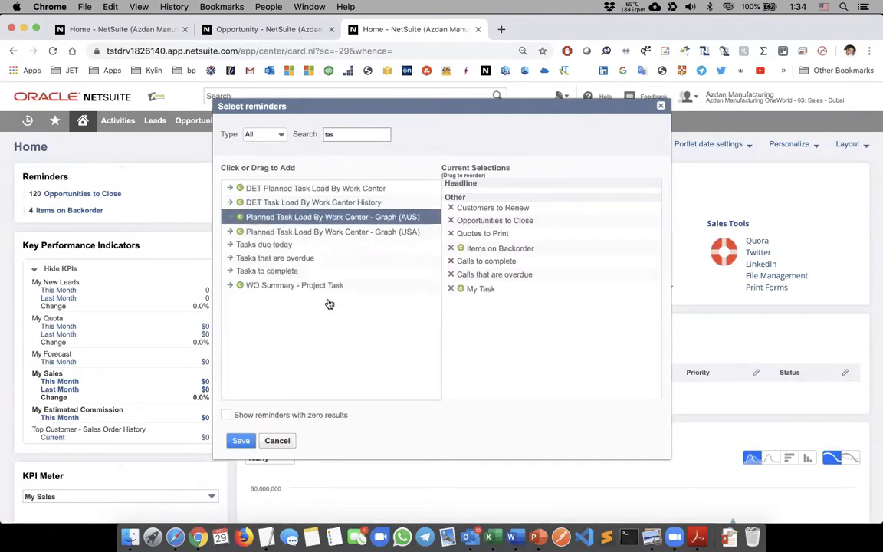
{"action": "left_click", "coordinate": [241, 440]}
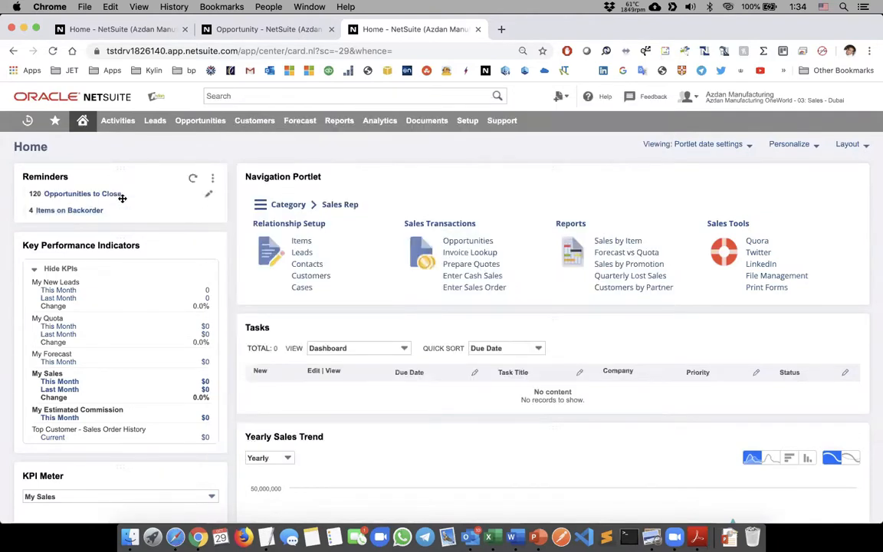
Set the Reminders portlet to show reminders with zero results
{"action": "left_click", "coordinate": [212, 179]}
{"action": "left_click", "coordinate": [195, 193]}
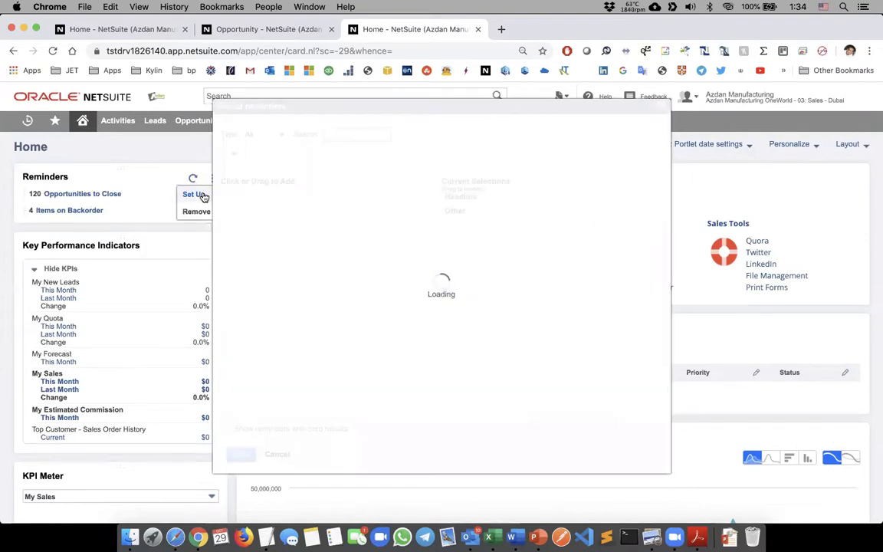
{"action": "left_click", "coordinate": [241, 441]}
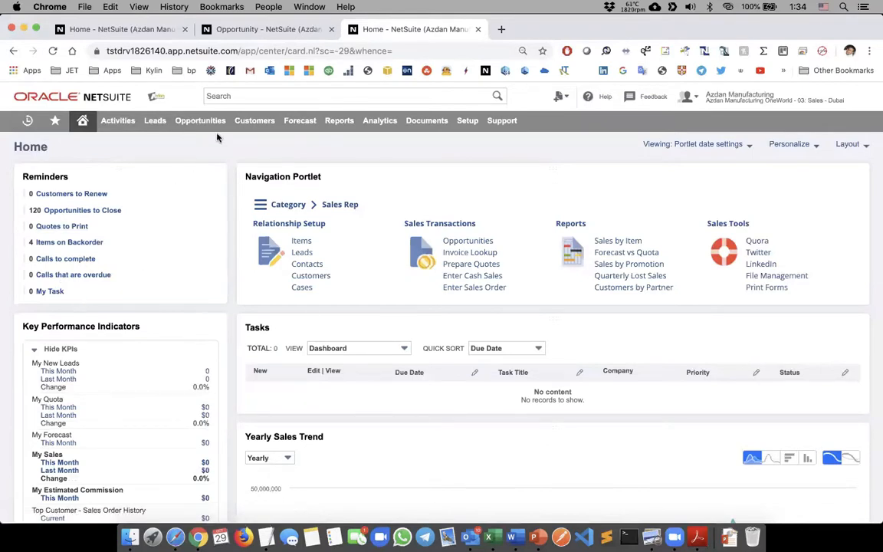
Return to the ACM Group opportunity to check its communication messages and primary details
{"action": "left_click", "coordinate": [227, 35]}
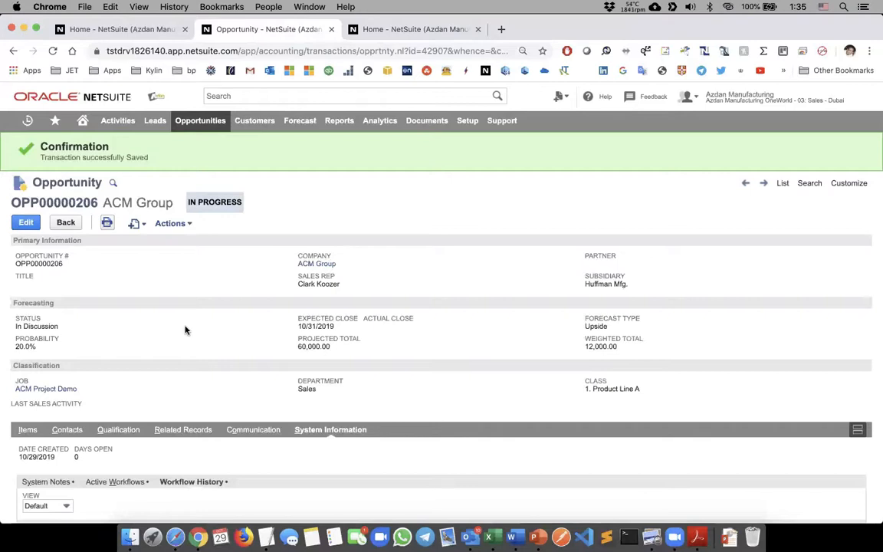
{"action": "scroll", "coordinate": [185, 330], "scroll_direction": "down", "scroll_amount": 2}
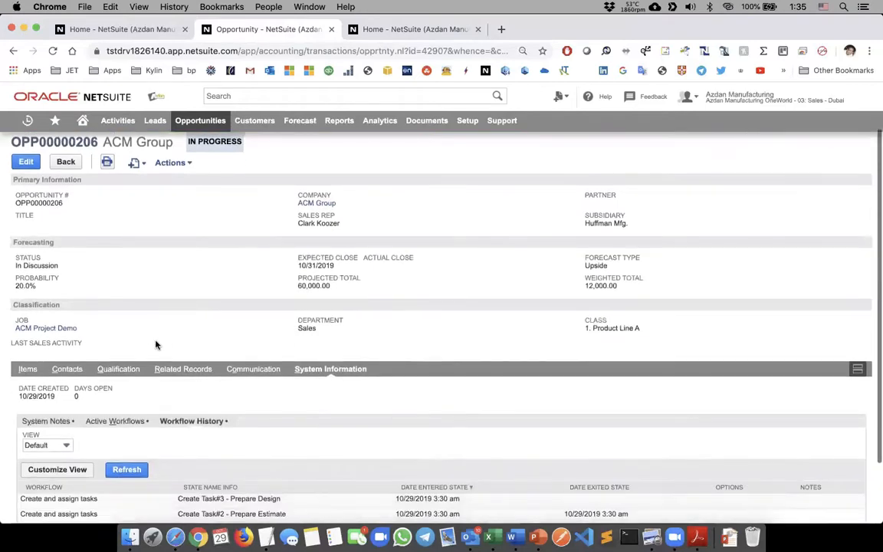
{"action": "left_click", "coordinate": [239, 370]}
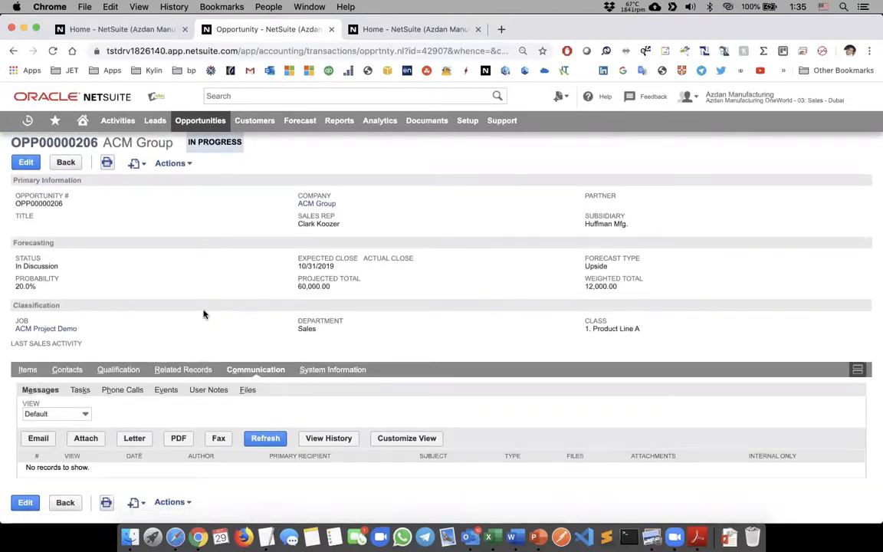
{"action": "scroll", "coordinate": [203, 314], "scroll_direction": "up", "scroll_amount": 1}
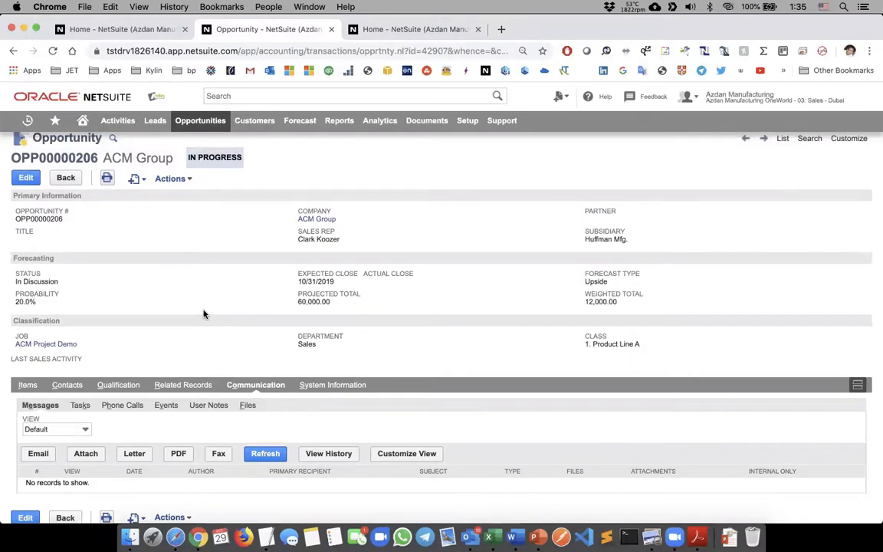
{"action": "scroll", "coordinate": [203, 315], "scroll_direction": "up", "scroll_amount": 3}
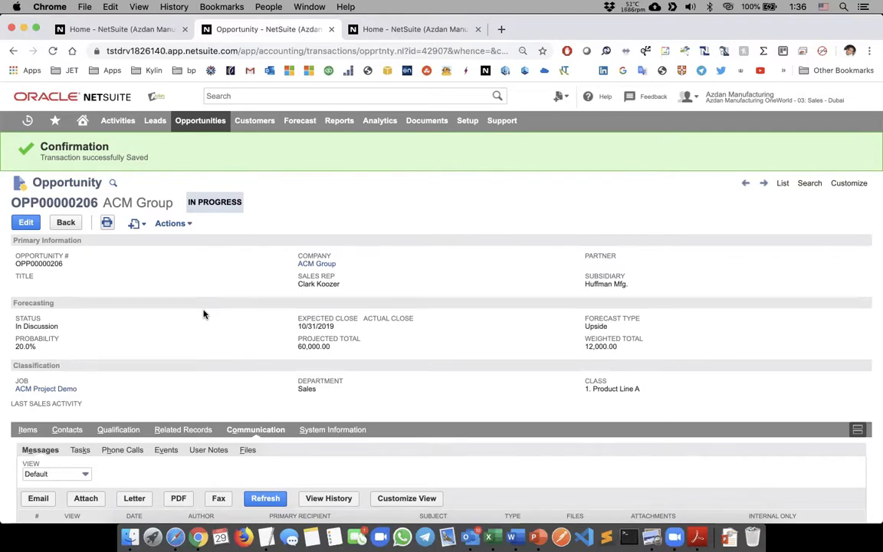
{"action": "double_click", "coordinate": [203, 201]}
{"action": "left_click", "coordinate": [203, 266]}
Create a new quote from the ACM Group opportunity and close the extra Home browser tab
{"action": "mouse_move", "coordinate": [134, 225]}
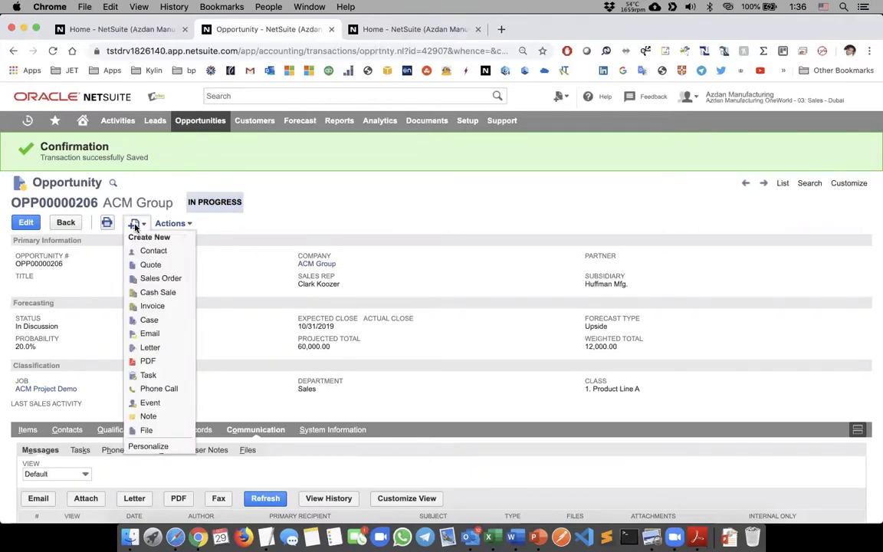
{"action": "left_click", "coordinate": [143, 266]}
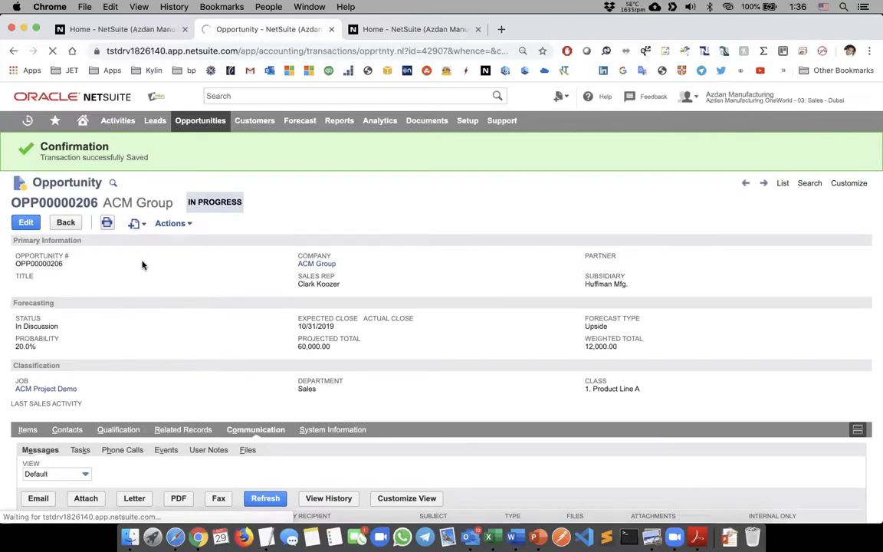
{"action": "left_click", "coordinate": [477, 30]}
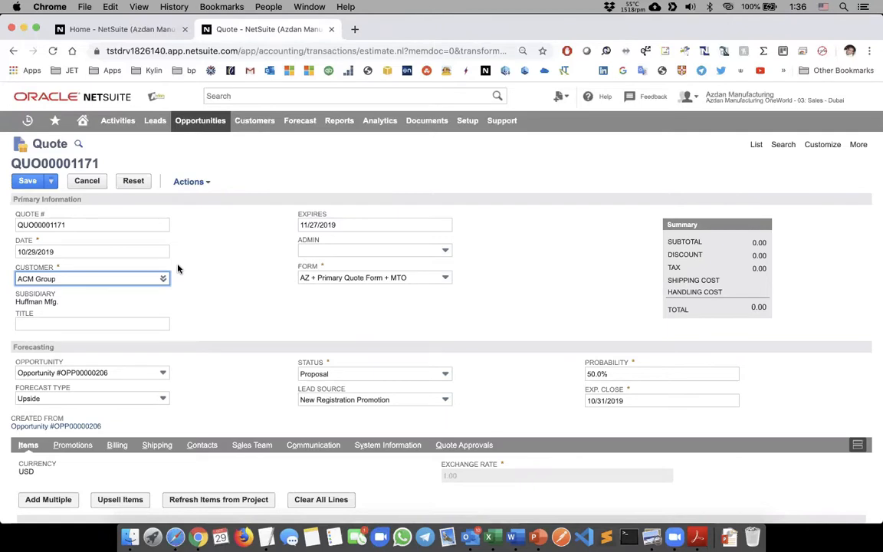
Review the new quote form, enter Tensile Shades as its first item, and dismiss the availability warning
{"action": "scroll", "coordinate": [178, 268], "scroll_direction": "down", "scroll_amount": 1}
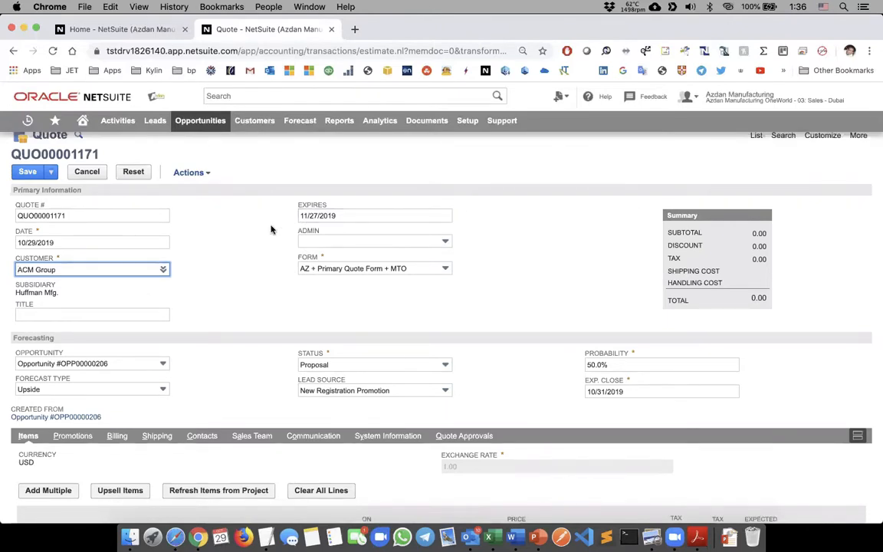
{"action": "scroll", "coordinate": [270, 230], "scroll_direction": "down", "scroll_amount": 2}
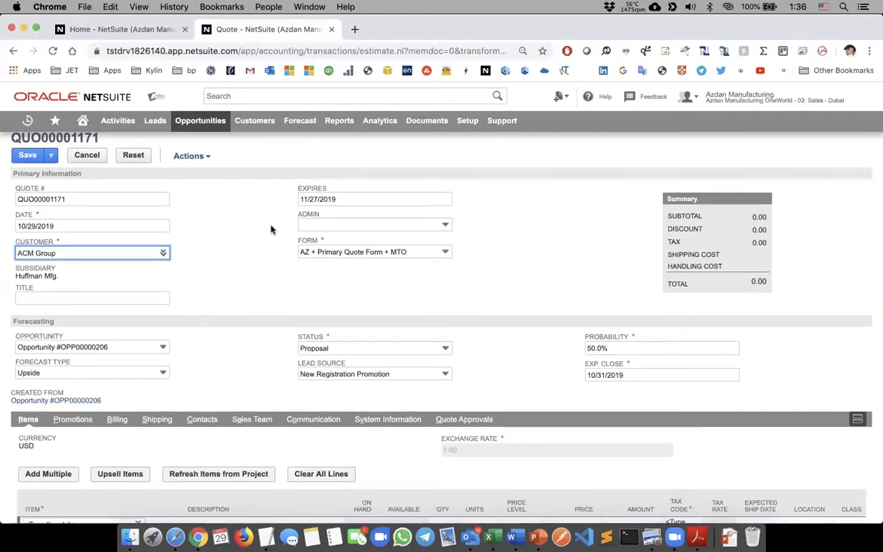
{"action": "scroll", "coordinate": [230, 261], "scroll_direction": "down", "scroll_amount": 3}
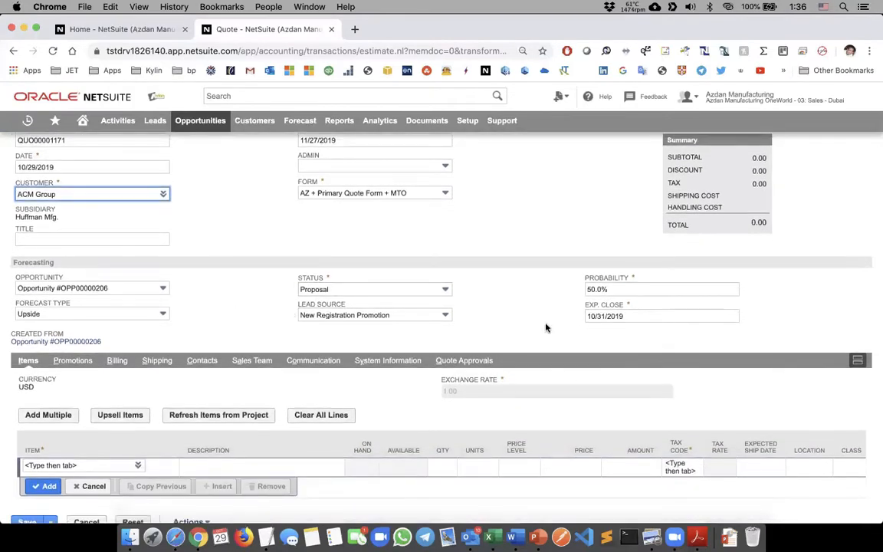
{"action": "scroll", "coordinate": [545, 327], "scroll_direction": "down", "scroll_amount": 1}
{"action": "scroll", "coordinate": [545, 326], "scroll_direction": "up", "scroll_amount": 5}
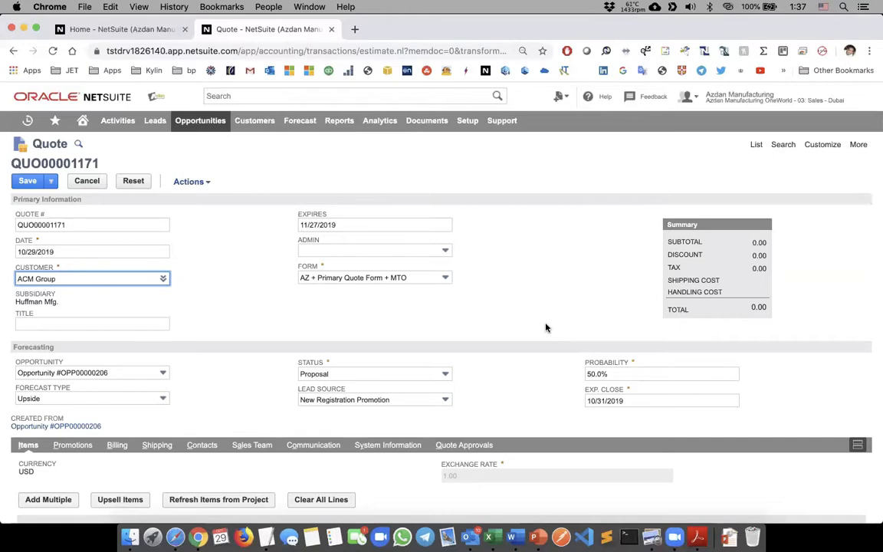
{"action": "scroll", "coordinate": [546, 328], "scroll_direction": "down", "scroll_amount": 3}
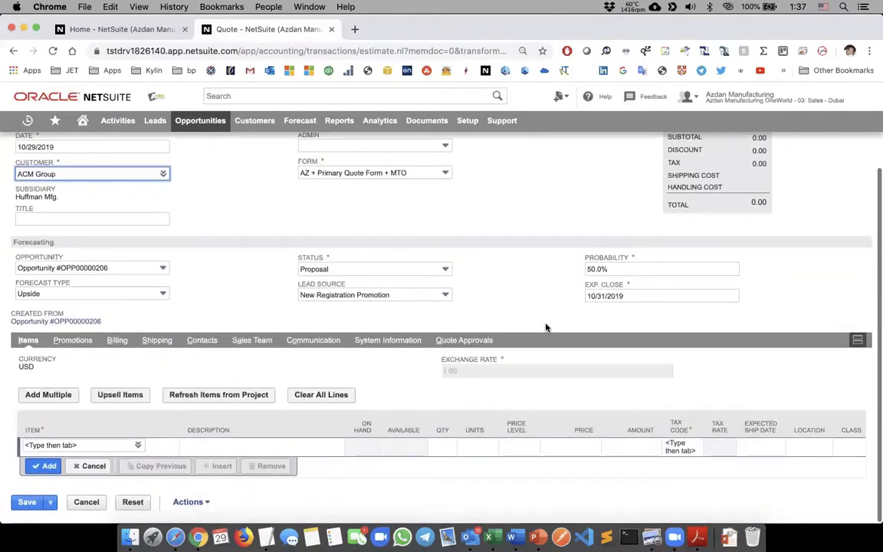
{"action": "left_click", "coordinate": [115, 445]}
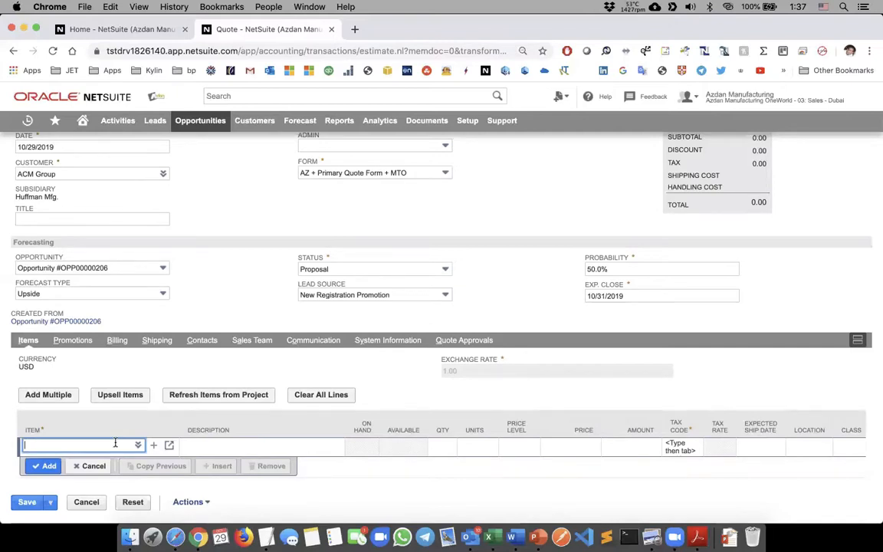
{"action": "type", "text": "Tensil"}
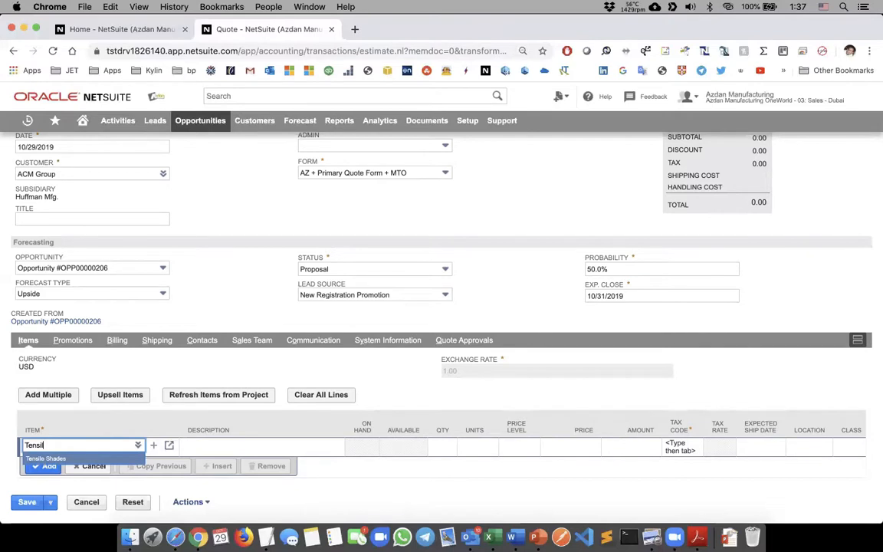
{"action": "key", "text": "Return"}
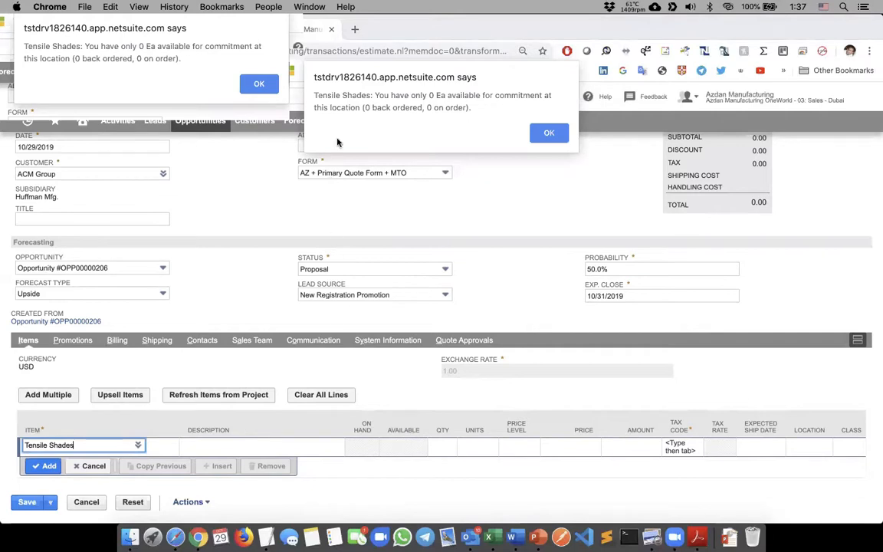
{"action": "left_click", "coordinate": [537, 134]}
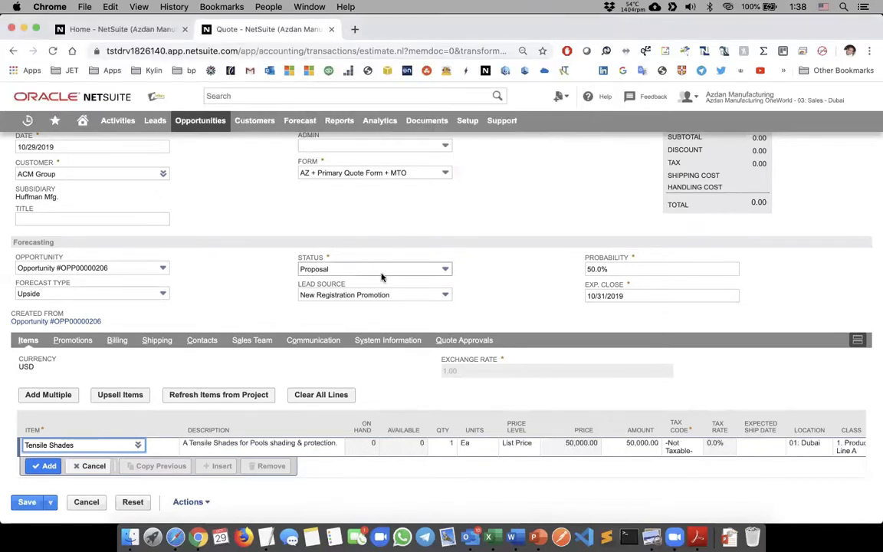
Try the 10% Discount Level on the Tensile Shades line and return its price level to List Price
{"action": "key", "text": "Tab"}
{"action": "key", "text": "Tab"}
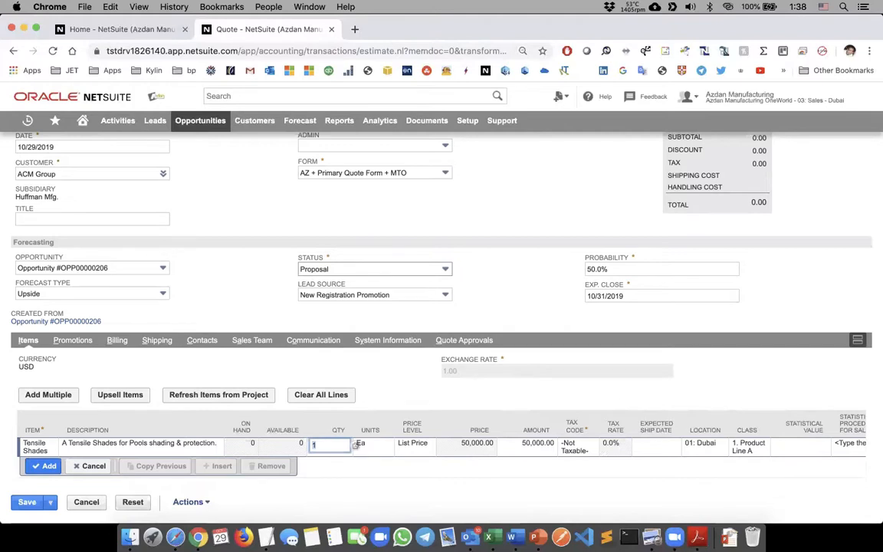
{"action": "key", "text": "Tab"}
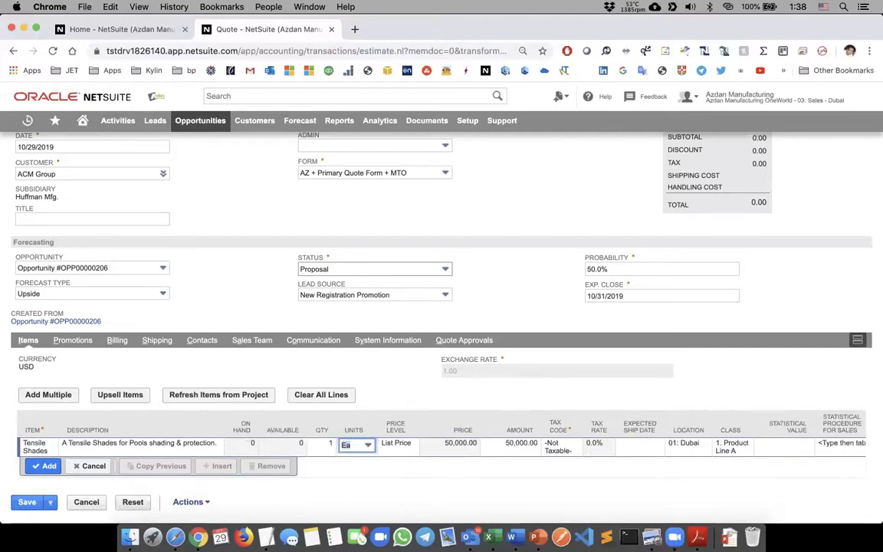
{"action": "key", "text": "Tab"}
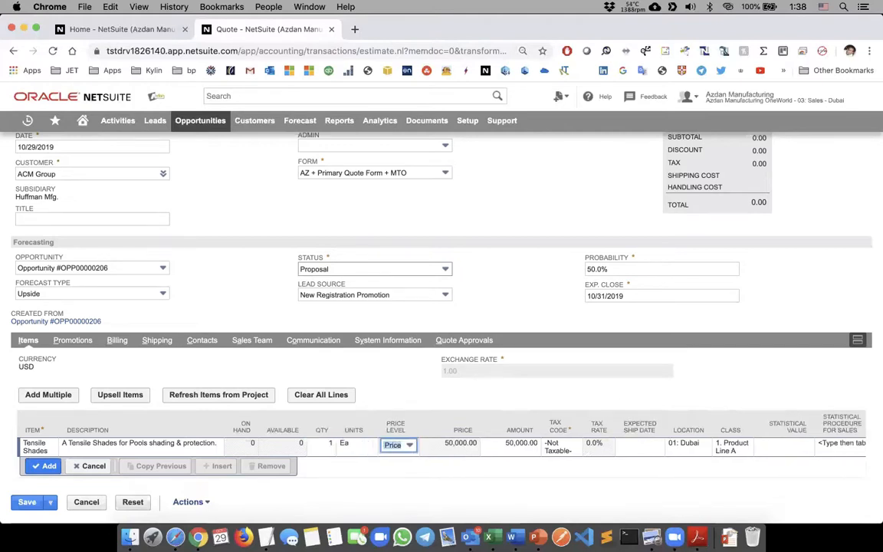
{"action": "left_click", "coordinate": [393, 446]}
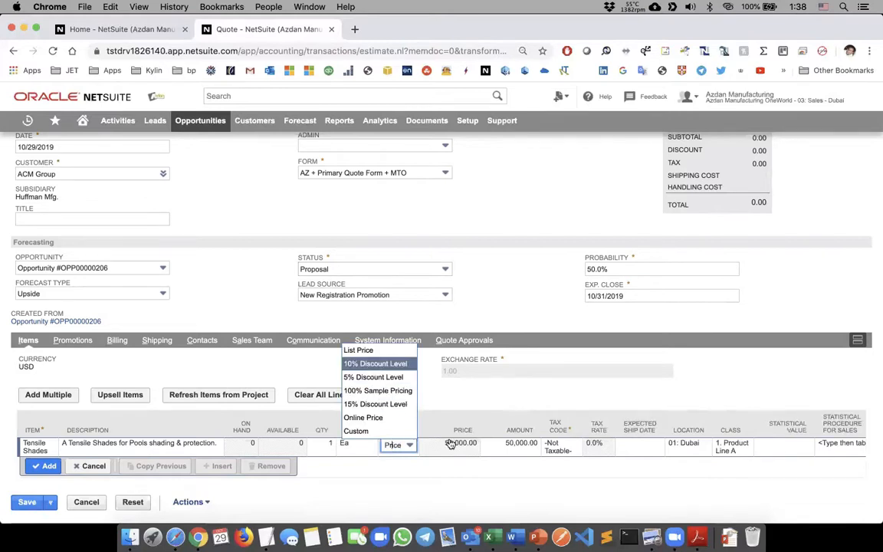
{"action": "left_click", "coordinate": [393, 451]}
{"action": "left_click", "coordinate": [392, 449]}
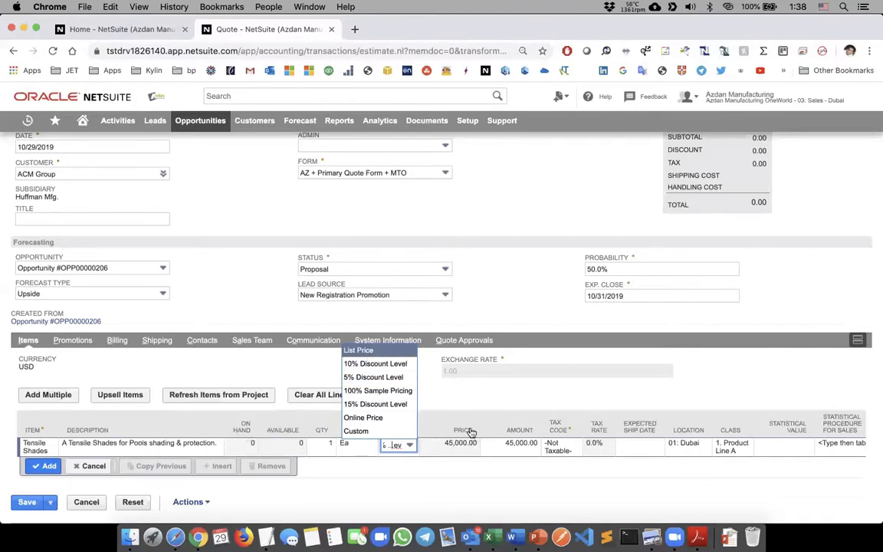
{"action": "left_click", "coordinate": [358, 351]}
Add the Tensile Shades line to the quote and set its expected ship date to 11/14/2019
{"action": "left_click", "coordinate": [557, 449]}
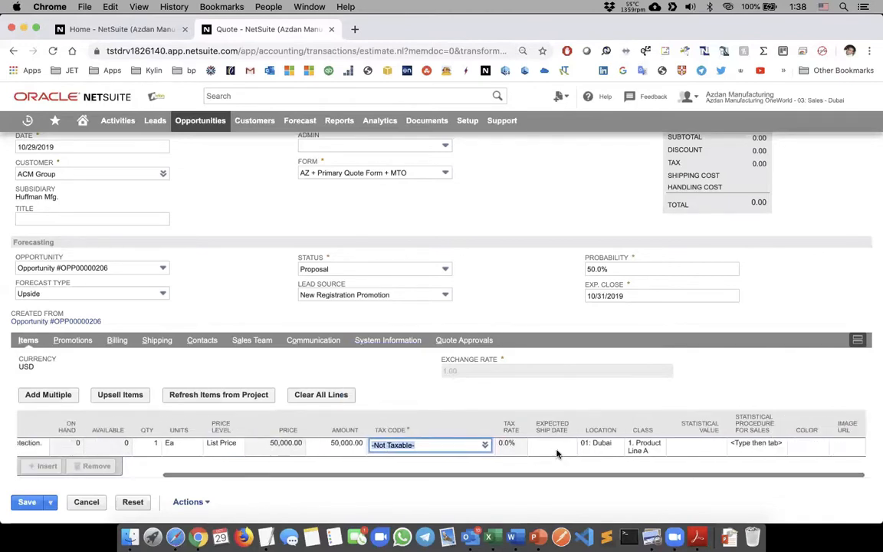
{"action": "left_click", "coordinate": [42, 466]}
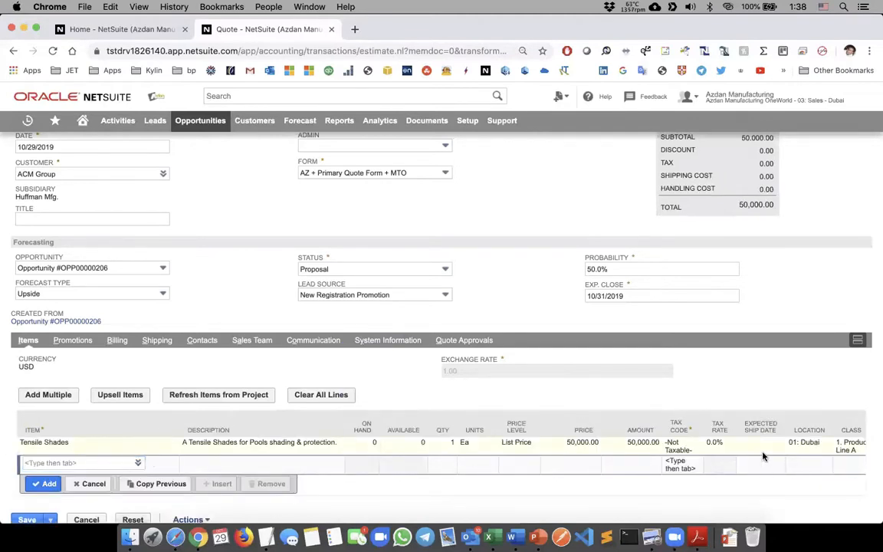
{"action": "left_click", "coordinate": [686, 444]}
{"action": "left_click", "coordinate": [690, 447]}
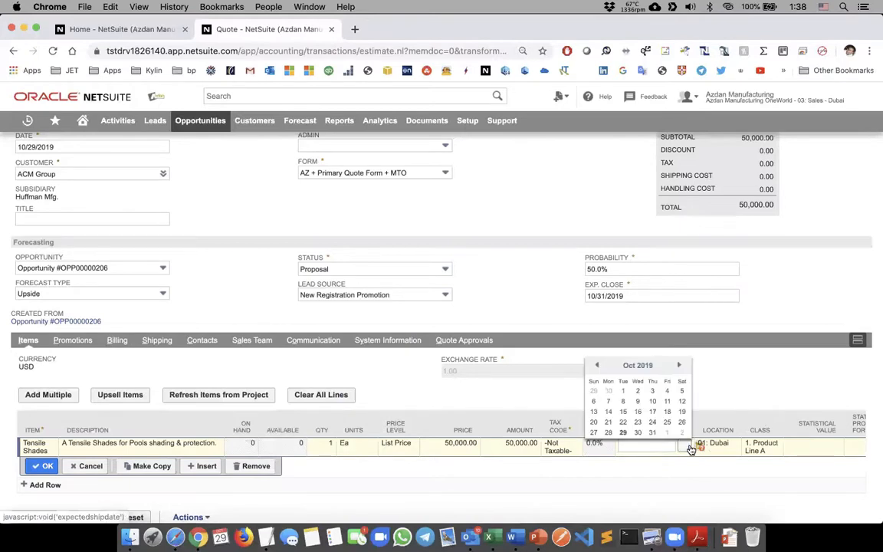
{"action": "left_click", "coordinate": [679, 365]}
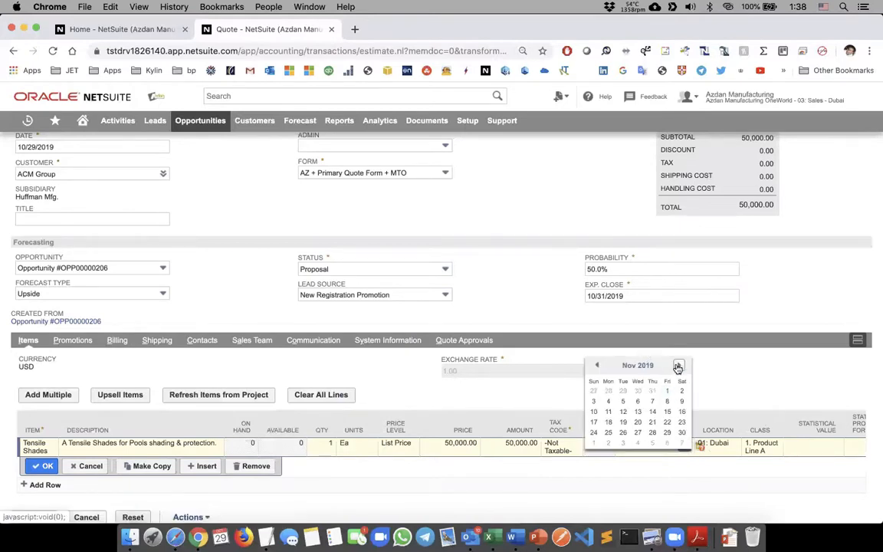
{"action": "left_click", "coordinate": [652, 411]}
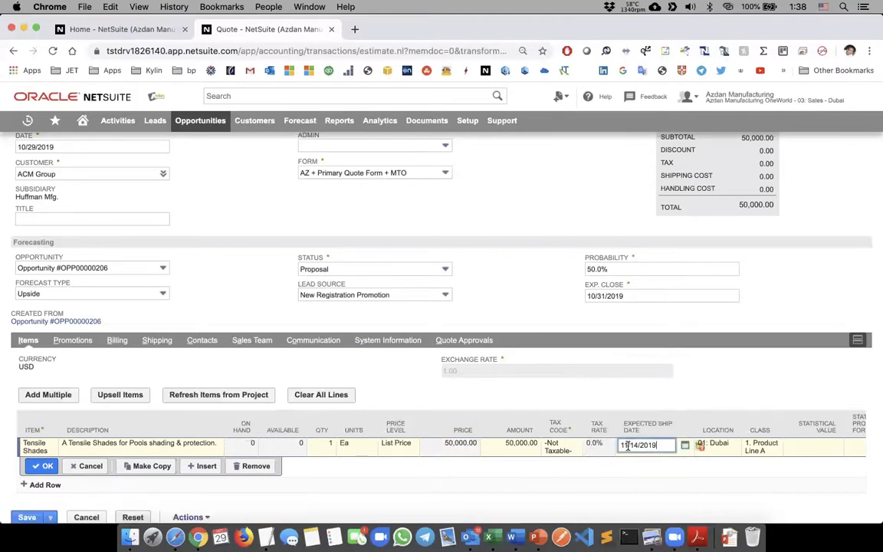
Confirm the Tensile Shades line and apply the CMWI05 promotion to the quote
{"action": "left_click", "coordinate": [42, 466]}
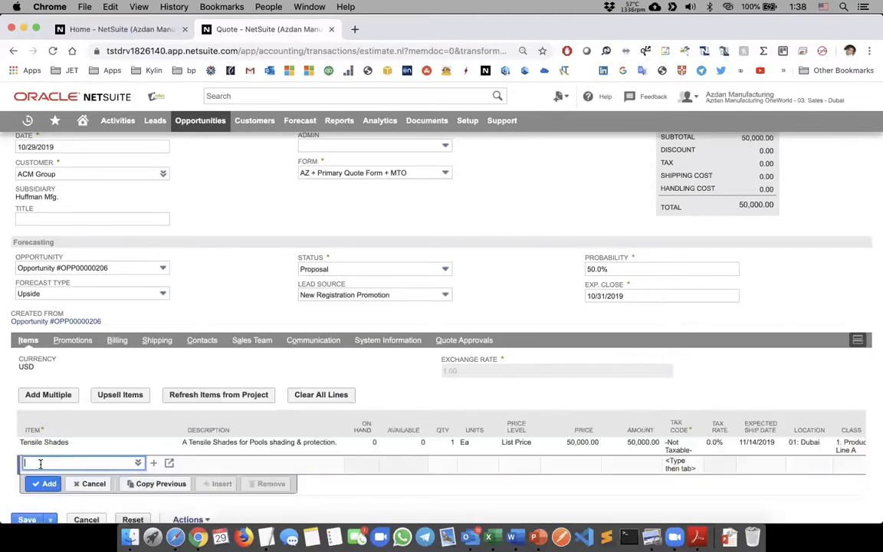
{"action": "left_click", "coordinate": [60, 343]}
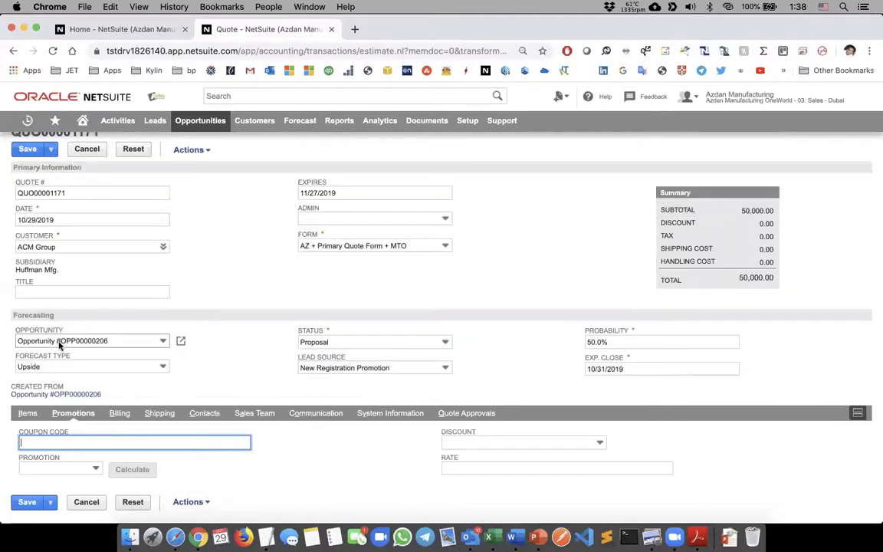
{"action": "left_click", "coordinate": [61, 468]}
{"action": "left_click", "coordinate": [48, 390]}
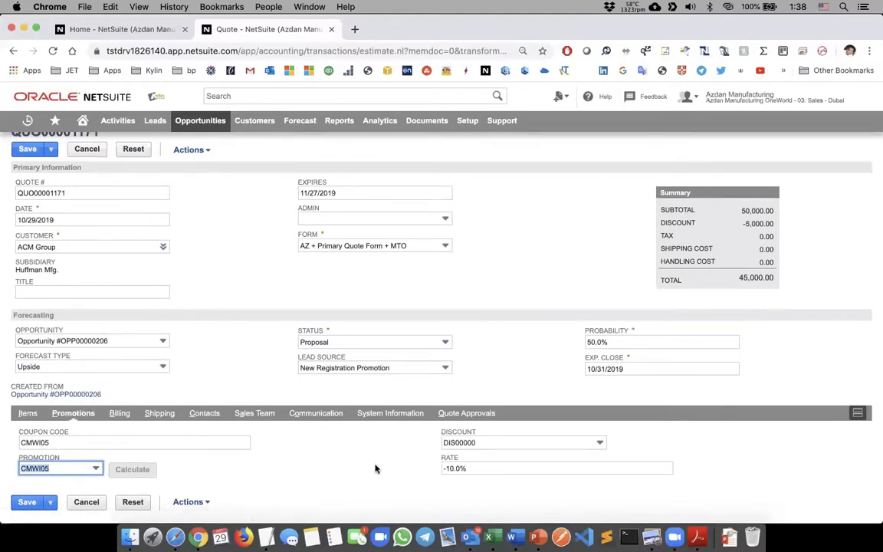
Set the quote's billing terms to Net 15
{"action": "left_click", "coordinate": [117, 413]}
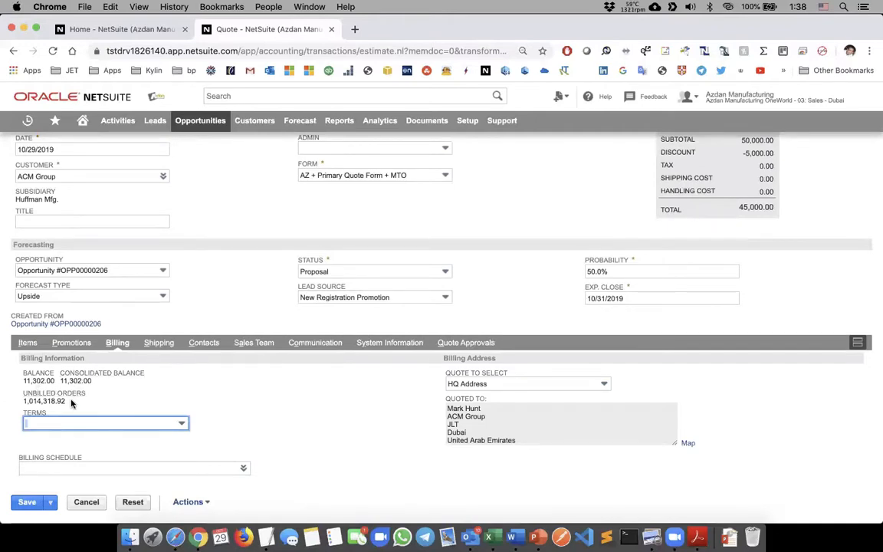
{"action": "left_click", "coordinate": [70, 425]}
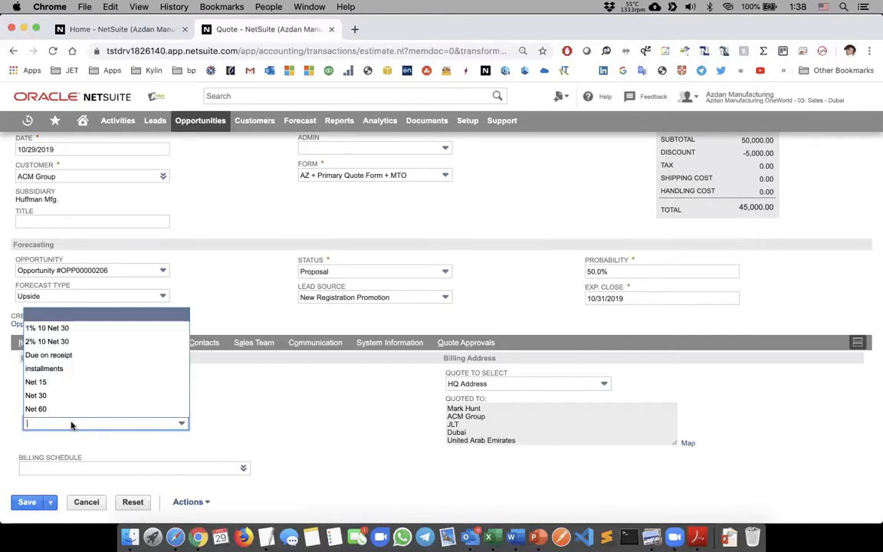
{"action": "left_click", "coordinate": [61, 386]}
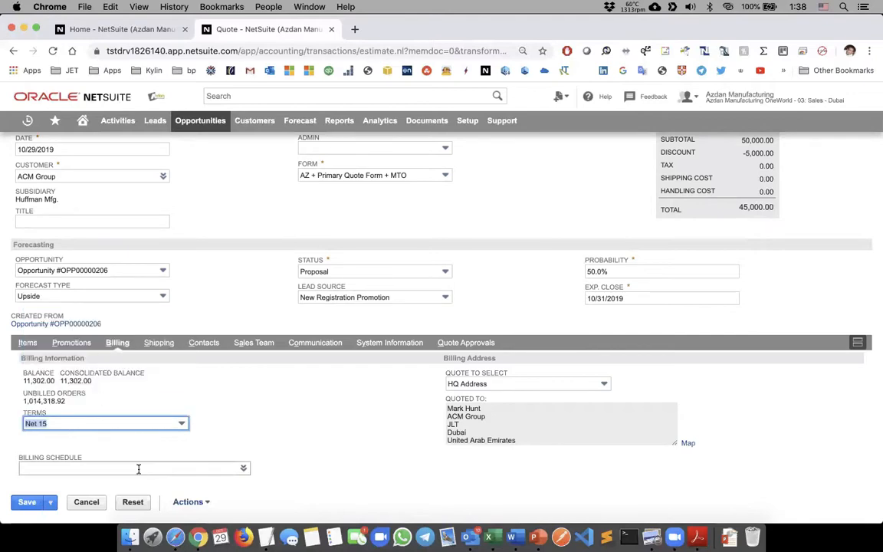
Set the quote's shipping method to UPS Ground - Store Order and check its shipping cost
{"action": "left_click", "coordinate": [151, 345]}
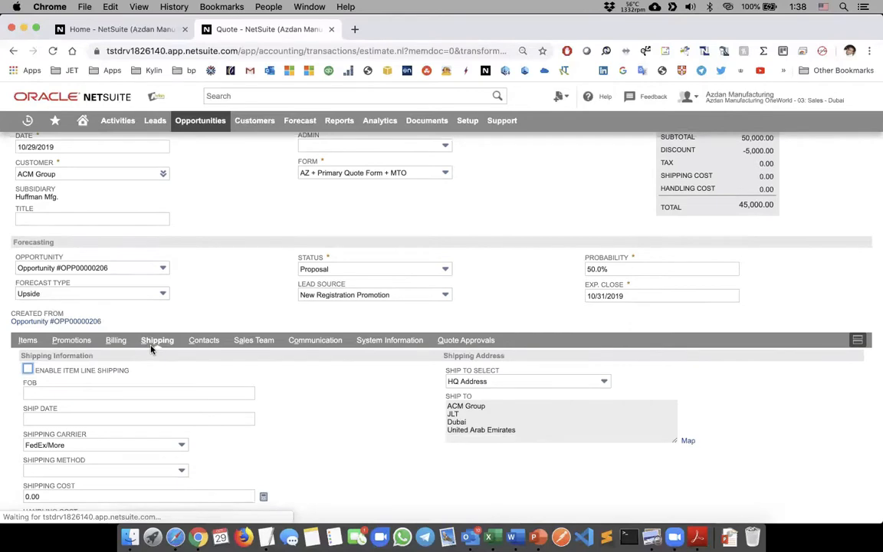
{"action": "scroll", "coordinate": [115, 347], "scroll_direction": "down", "scroll_amount": 3}
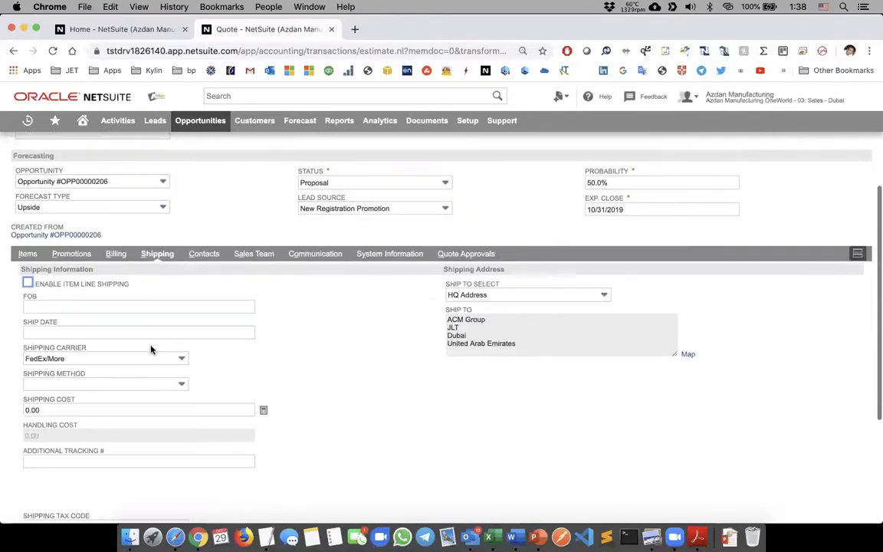
{"action": "left_click", "coordinate": [116, 387]}
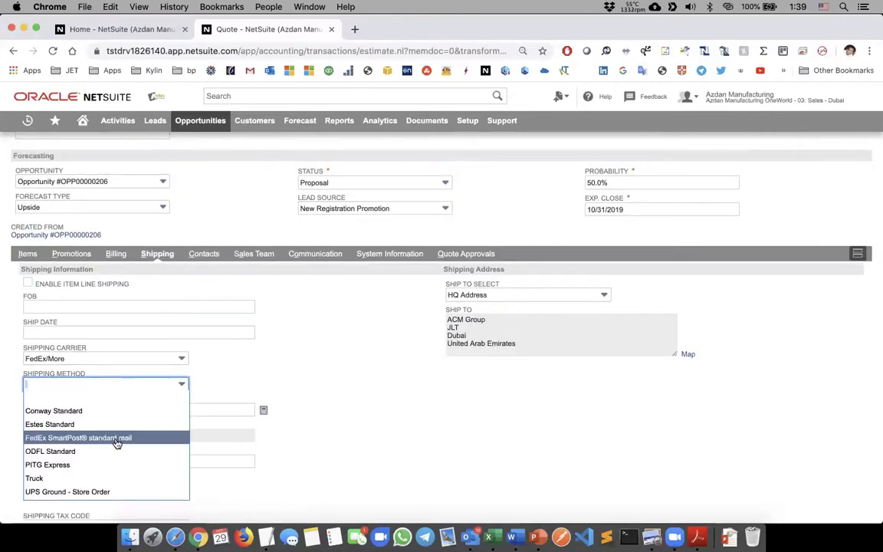
{"action": "scroll", "coordinate": [117, 443], "scroll_direction": "down", "scroll_amount": 3}
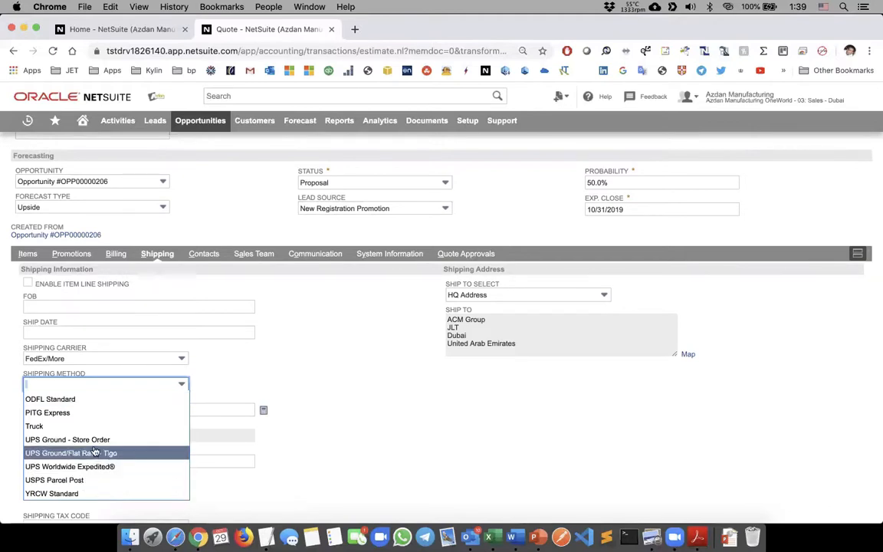
{"action": "scroll", "coordinate": [92, 463], "scroll_direction": "down", "scroll_amount": 1}
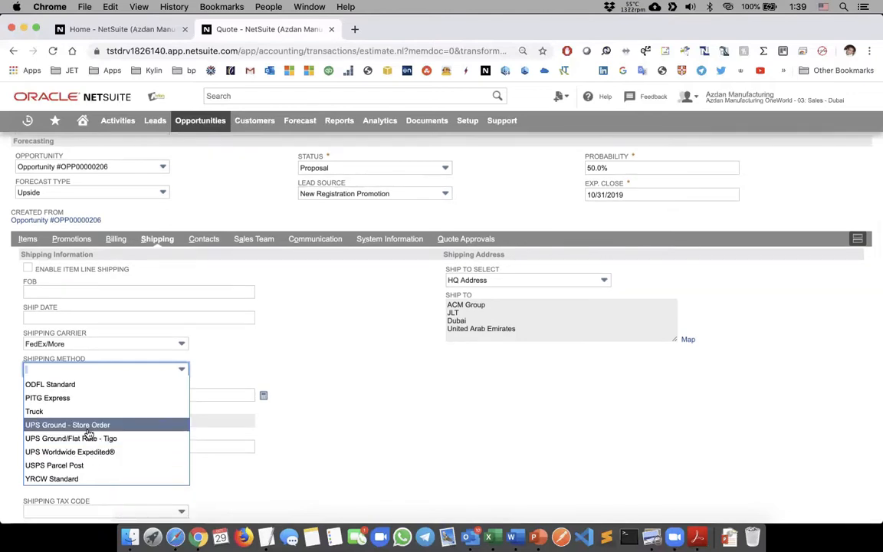
{"action": "left_click", "coordinate": [88, 425]}
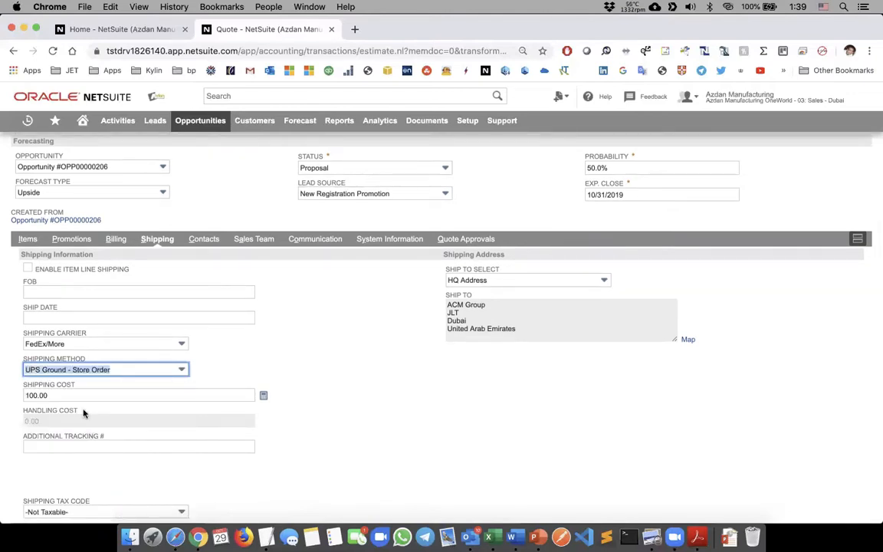
{"action": "left_click", "coordinate": [60, 396]}
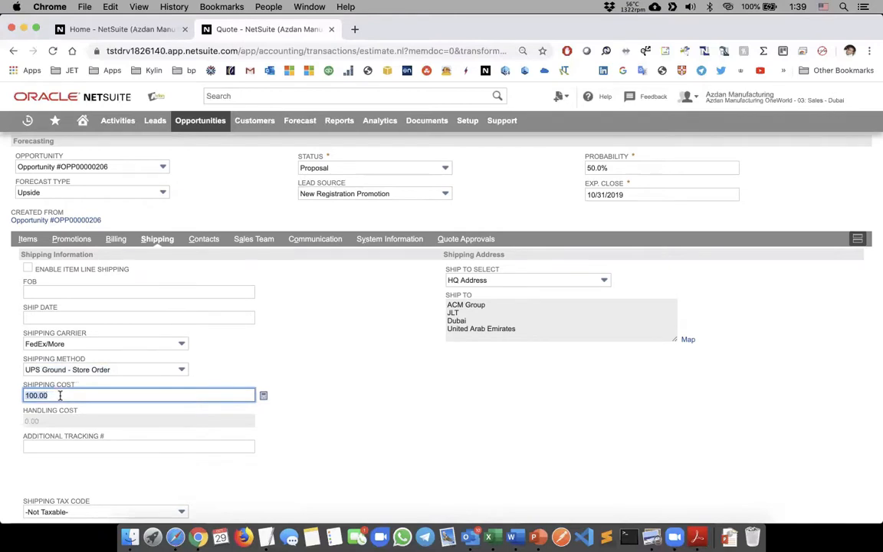
{"action": "scroll", "coordinate": [60, 396], "scroll_direction": "down", "scroll_amount": 3}
{"action": "scroll", "coordinate": [61, 399], "scroll_direction": "up", "scroll_amount": 4}
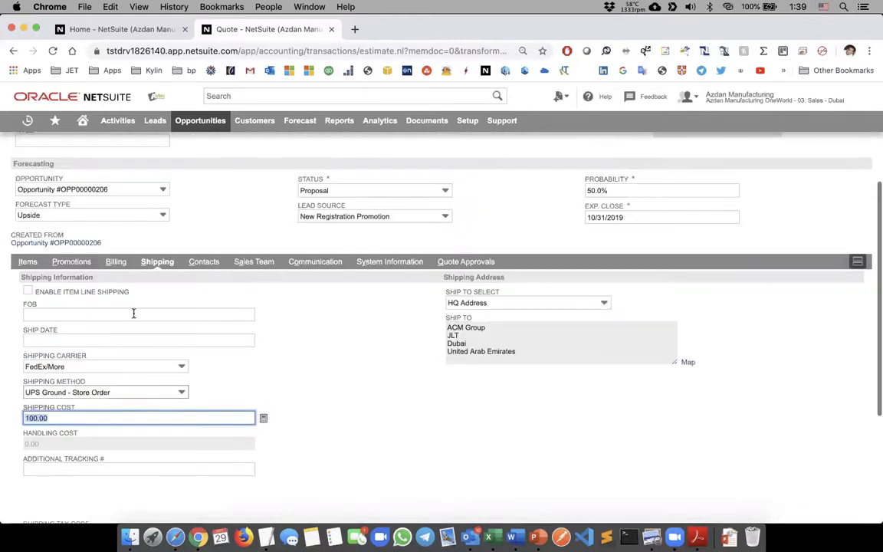
Check the quote's contacts and approval settings, and save the quote
{"action": "left_click", "coordinate": [202, 261]}
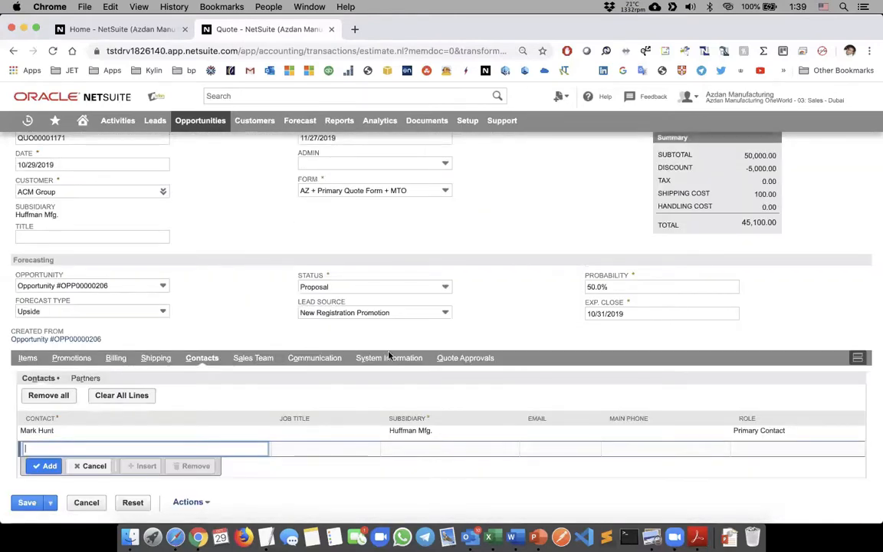
{"action": "left_click", "coordinate": [442, 358]}
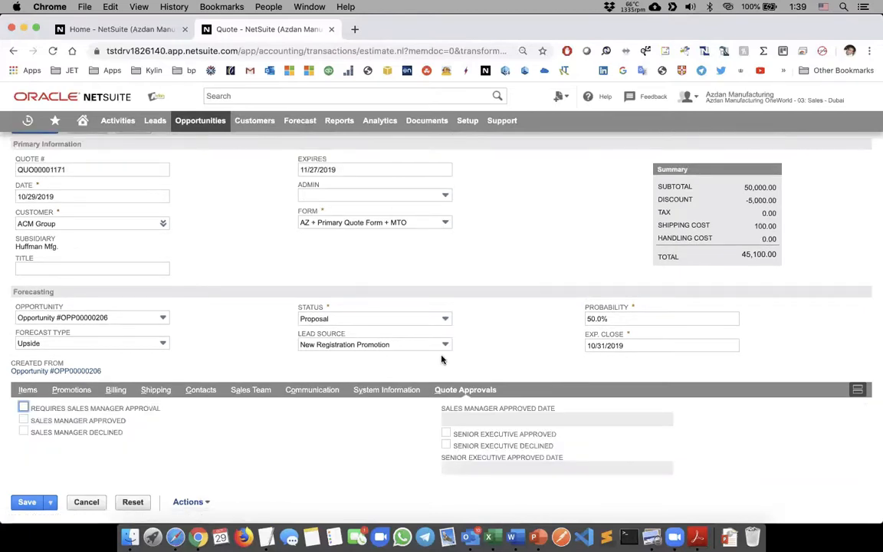
{"action": "scroll", "coordinate": [203, 310], "scroll_direction": "up", "scroll_amount": 2}
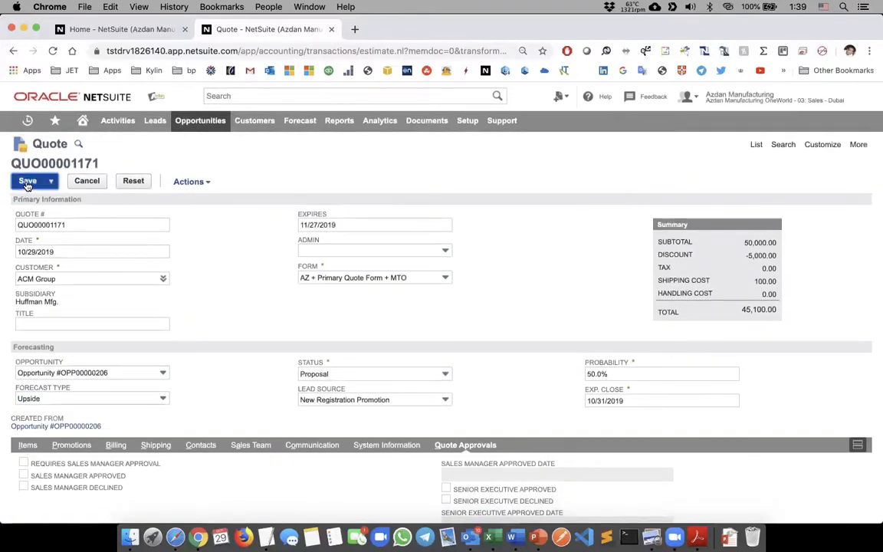
{"action": "left_click", "coordinate": [27, 185]}
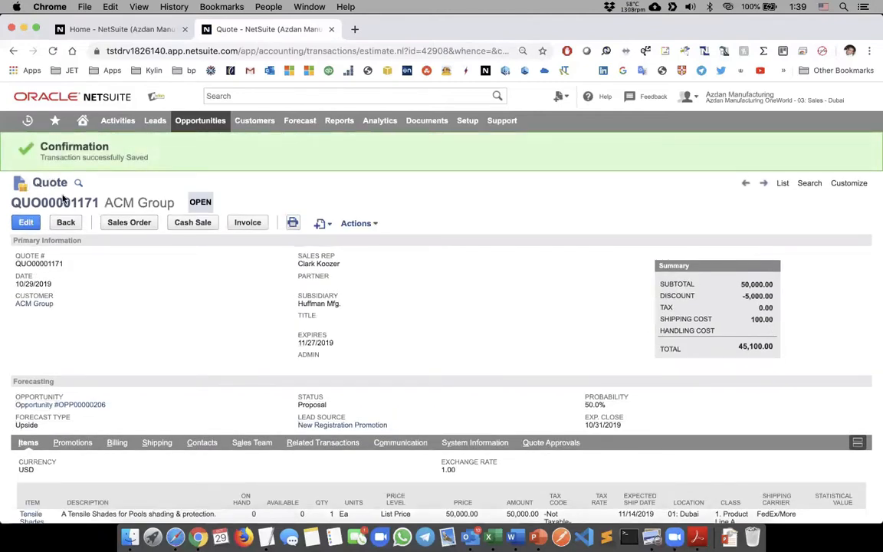
Open the quote's linked opportunity in a separate browser tab, check its status, and close that tab
{"action": "left_click", "coordinate": [73, 410], "text": "super"}
{"action": "left_click", "coordinate": [368, 28]}
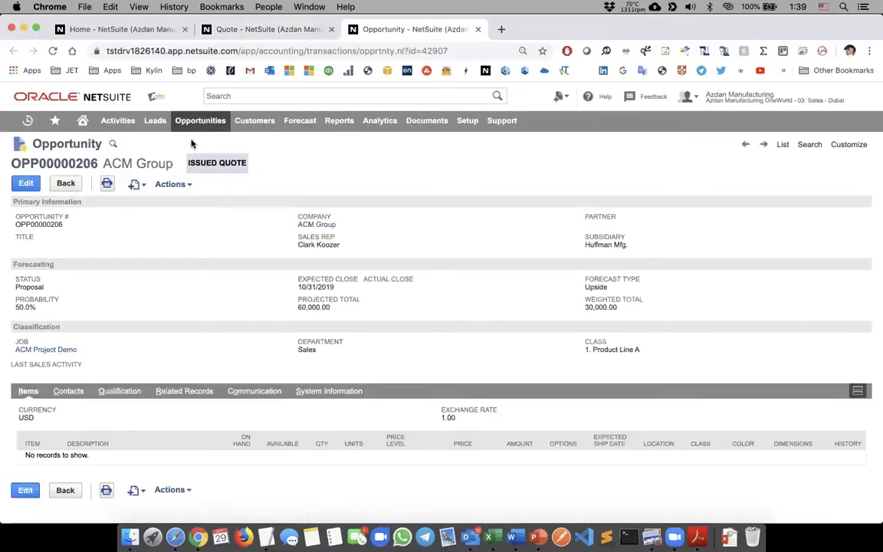
{"action": "double_click", "coordinate": [199, 164]}
{"action": "triple_click", "coordinate": [200, 164]}
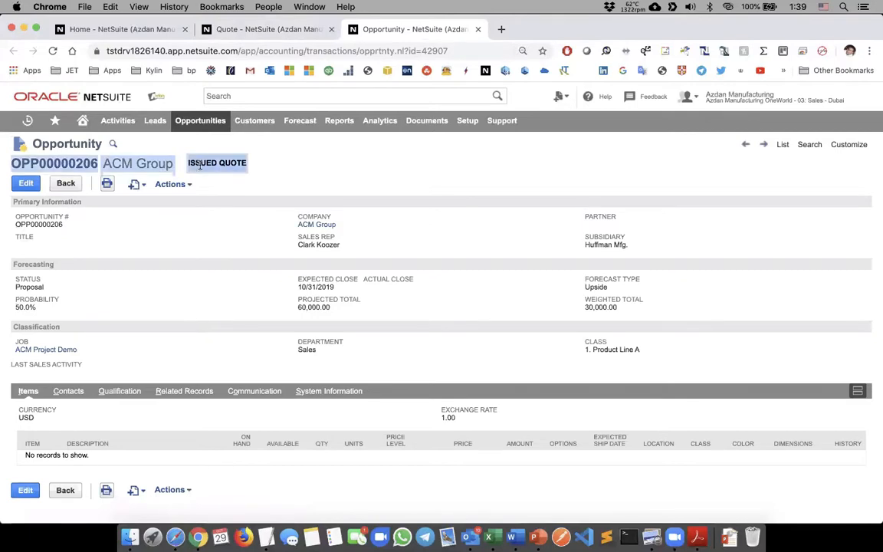
{"action": "key", "text": "super+w"}
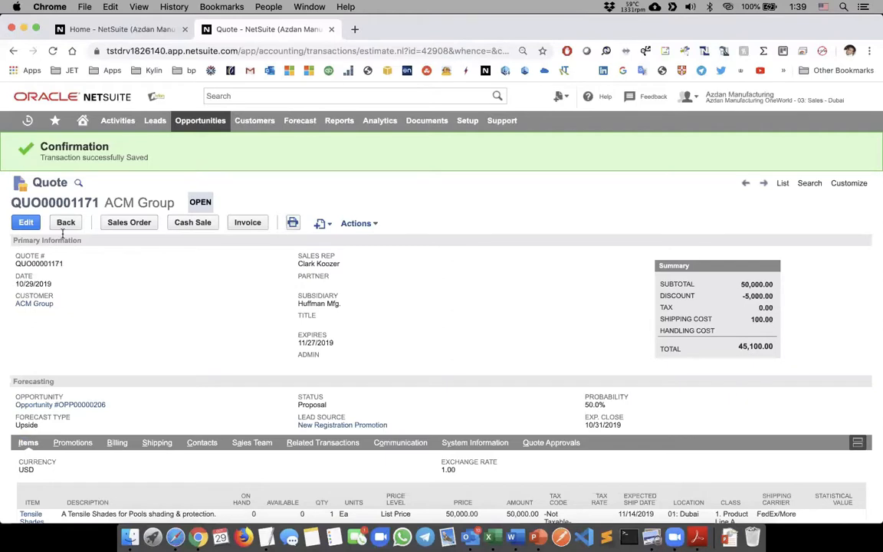
Examine the saved quote's status, summary, item line and quote approvals
{"action": "double_click", "coordinate": [194, 201]}
{"action": "left_click", "coordinate": [213, 313]}
{"action": "scroll", "coordinate": [213, 312], "scroll_direction": "down", "scroll_amount": 2}
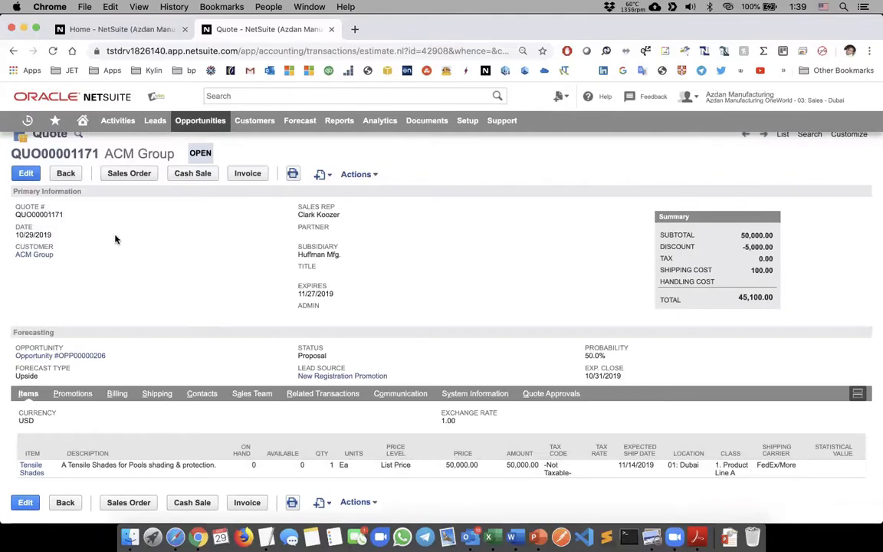
{"action": "scroll", "coordinate": [115, 239], "scroll_direction": "up", "scroll_amount": 2}
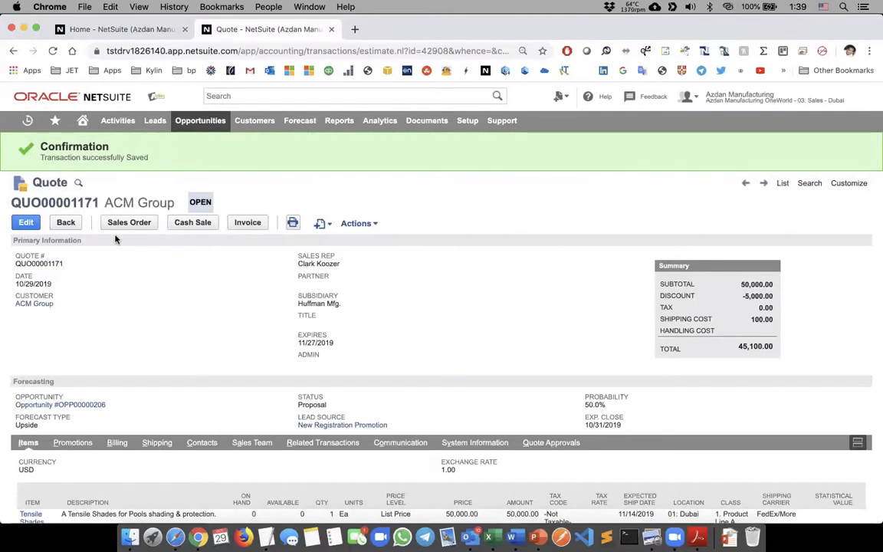
{"action": "scroll", "coordinate": [115, 239], "scroll_direction": "down", "scroll_amount": 2}
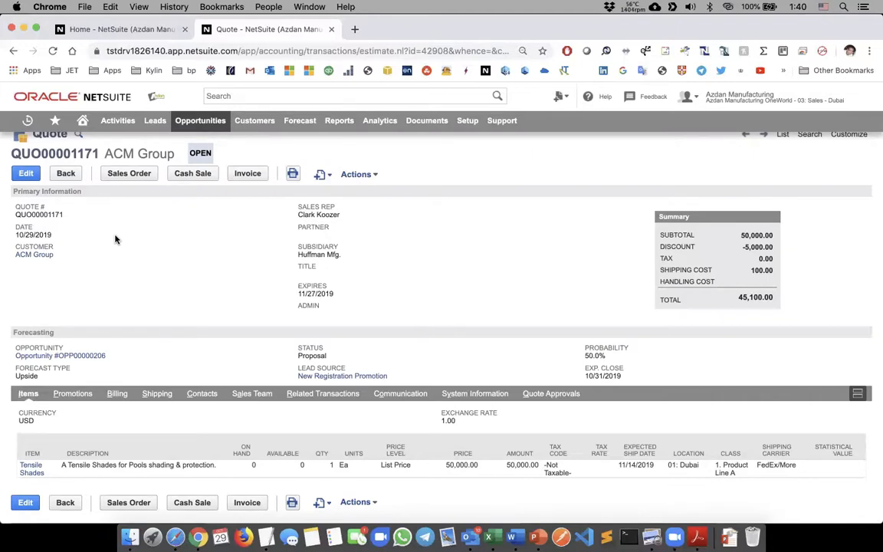
{"action": "left_click", "coordinate": [551, 393]}
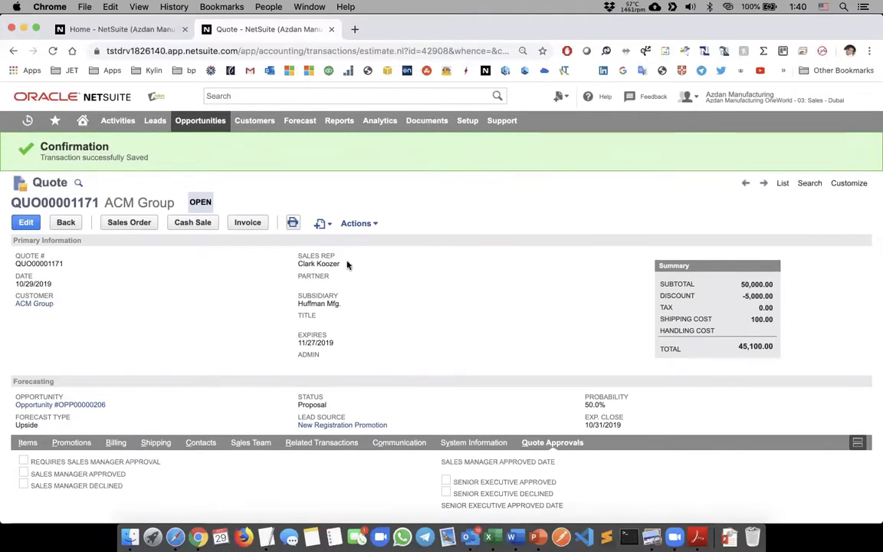
Email the saved quote to the customer and reopen the ACM Group quote record
{"action": "mouse_move", "coordinate": [356, 220]}
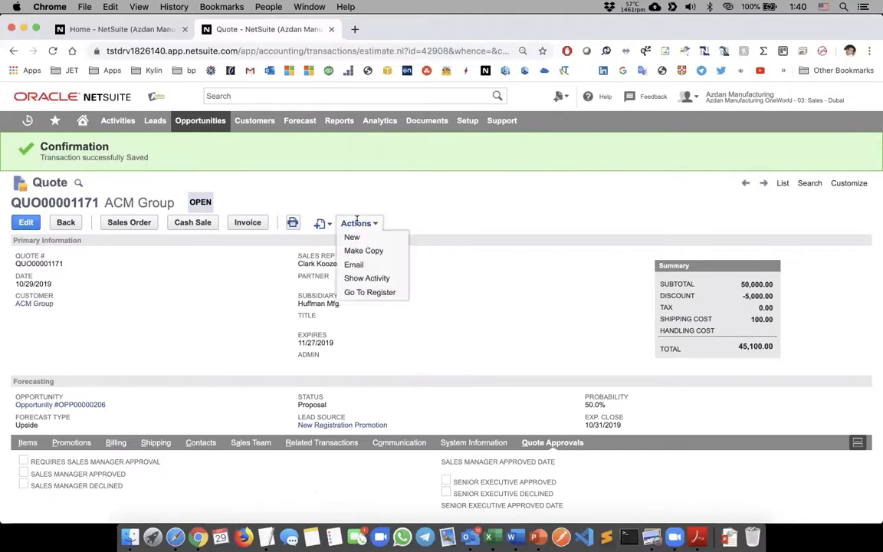
{"action": "left_click", "coordinate": [355, 265]}
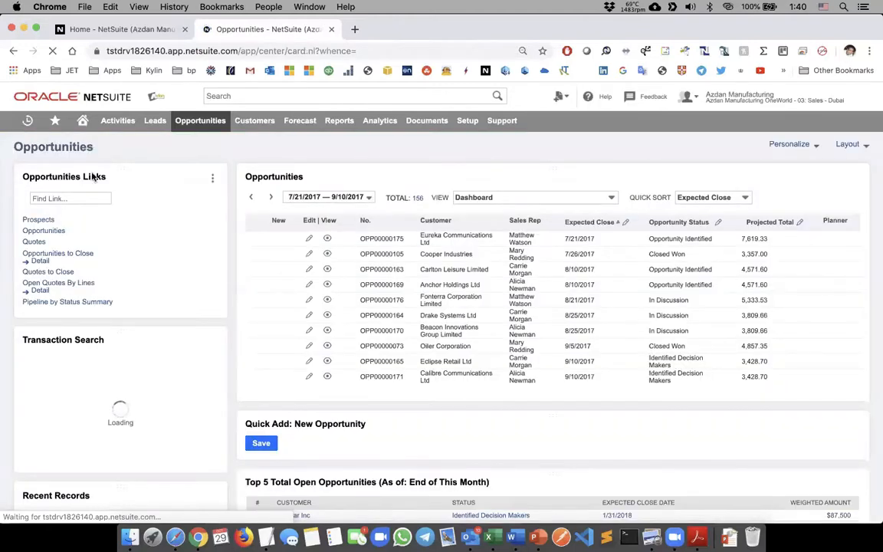
{"action": "mouse_move", "coordinate": [31, 140]}
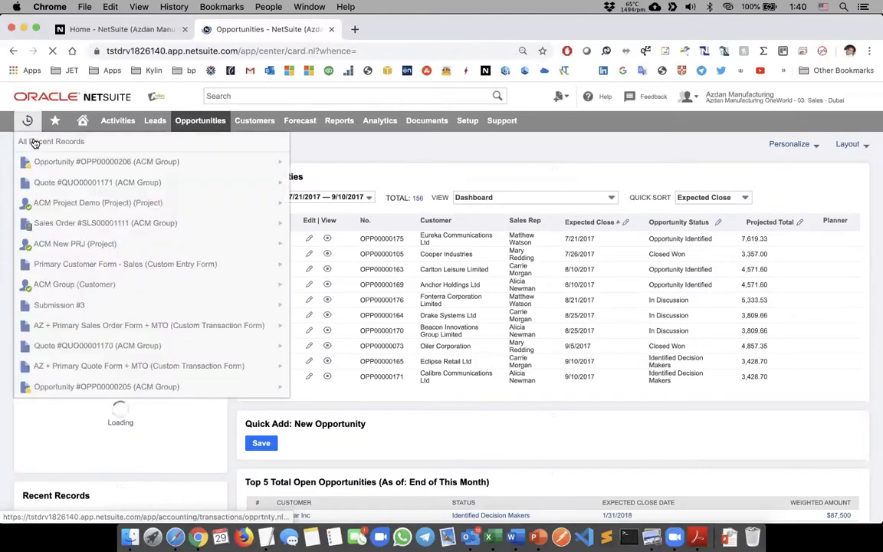
{"action": "left_click", "coordinate": [67, 181]}
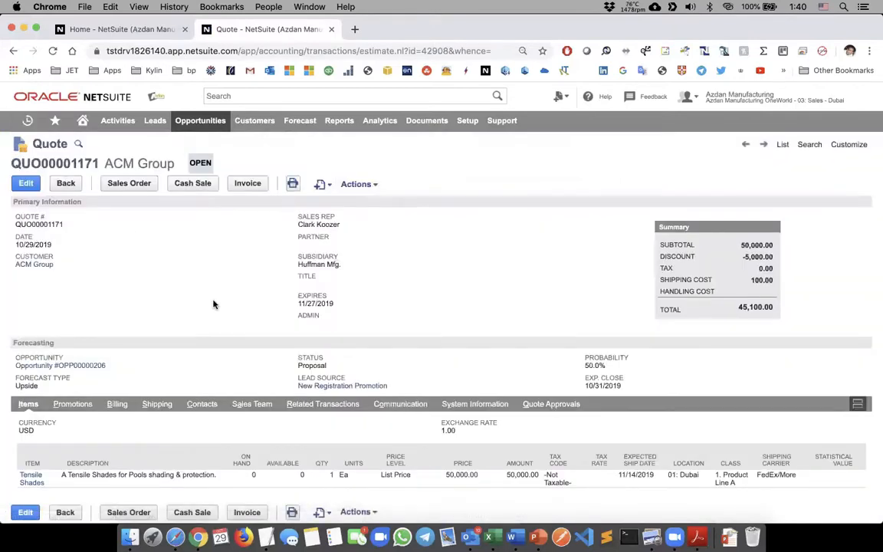
Open the sent email logged in the quote's communication messages, read its contents, and close it
{"action": "left_click", "coordinate": [392, 412]}
{"action": "scroll", "coordinate": [392, 411], "scroll_direction": "down", "scroll_amount": 3}
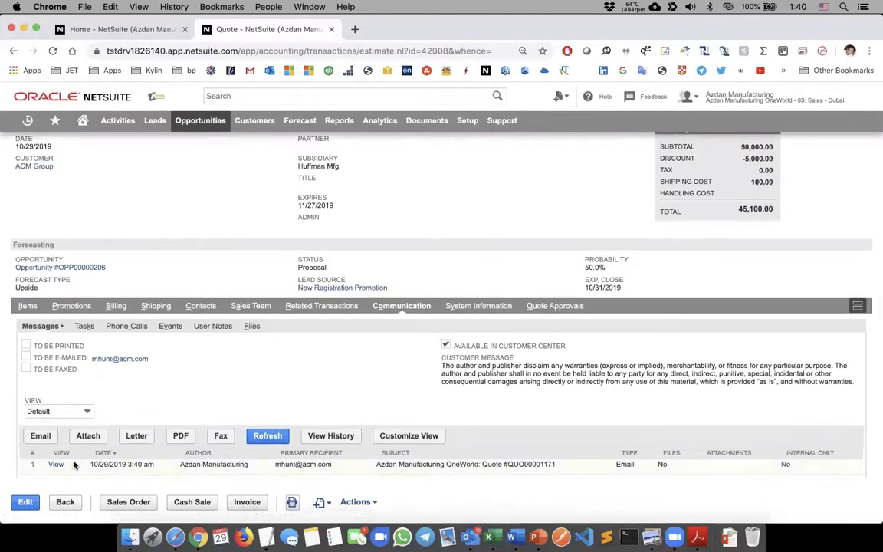
{"action": "left_click", "coordinate": [57, 465]}
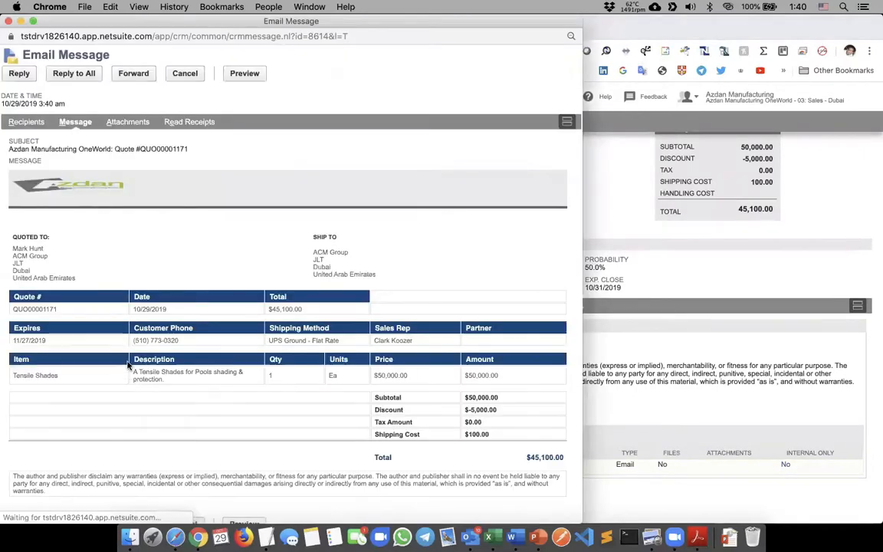
{"action": "scroll", "coordinate": [128, 366], "scroll_direction": "down", "scroll_amount": 1}
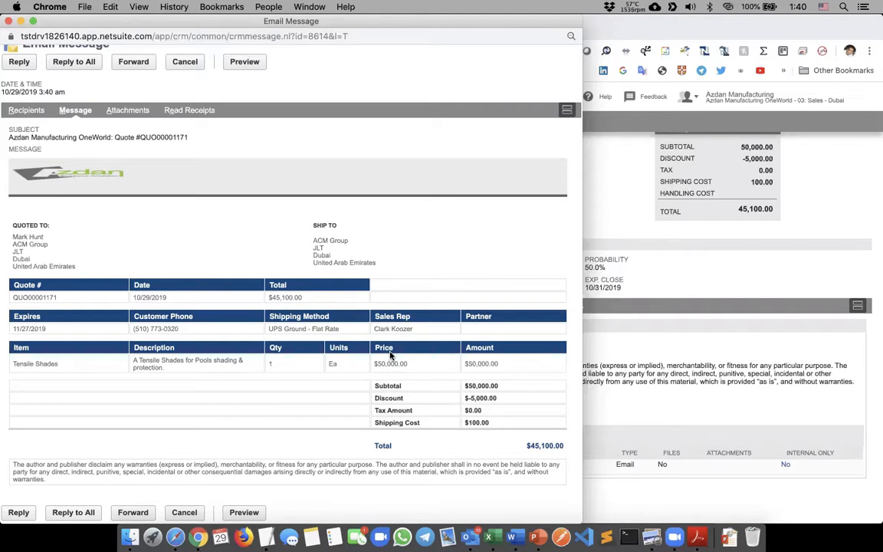
{"action": "key", "text": "super+w"}
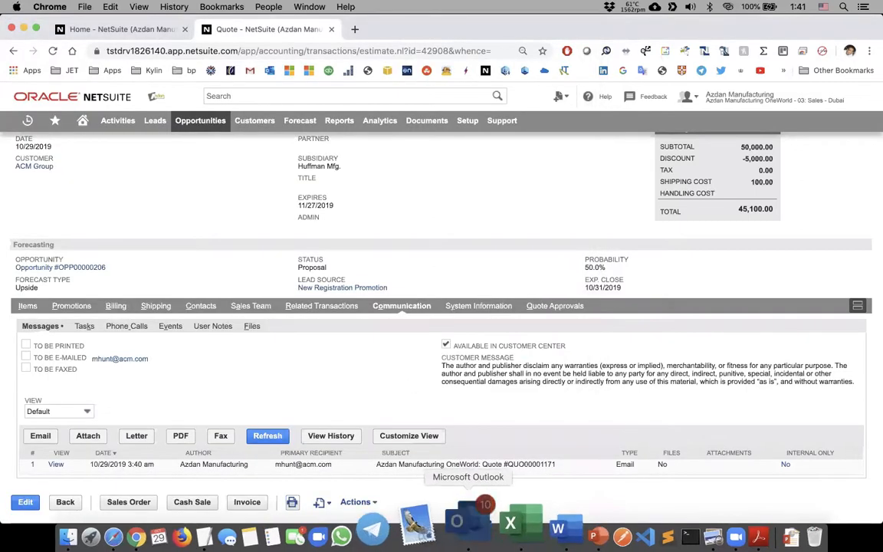
Switch to Outlook, fetch new mail, and open the received quote email with its pictures downloaded
{"action": "left_click", "coordinate": [468, 537]}
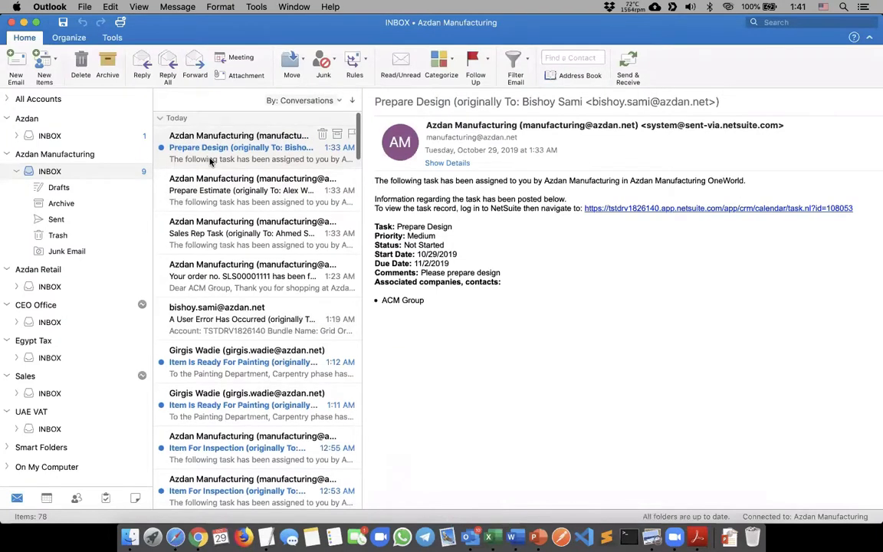
{"action": "left_click", "coordinate": [253, 190]}
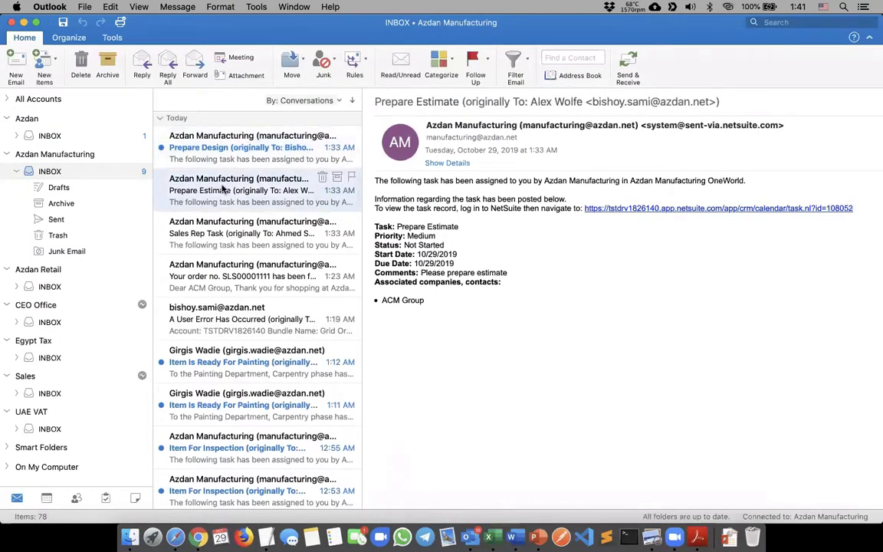
{"action": "left_click", "coordinate": [626, 65]}
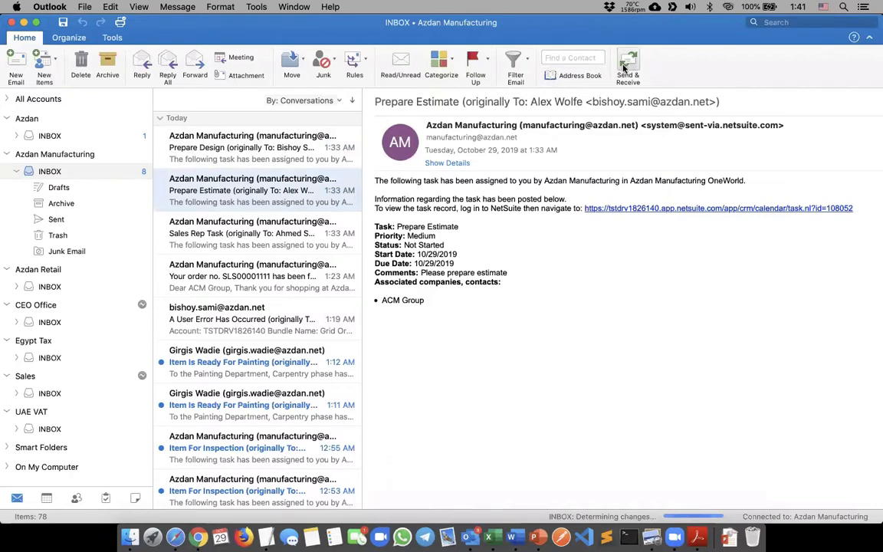
{"action": "key", "text": "super+Tab"}
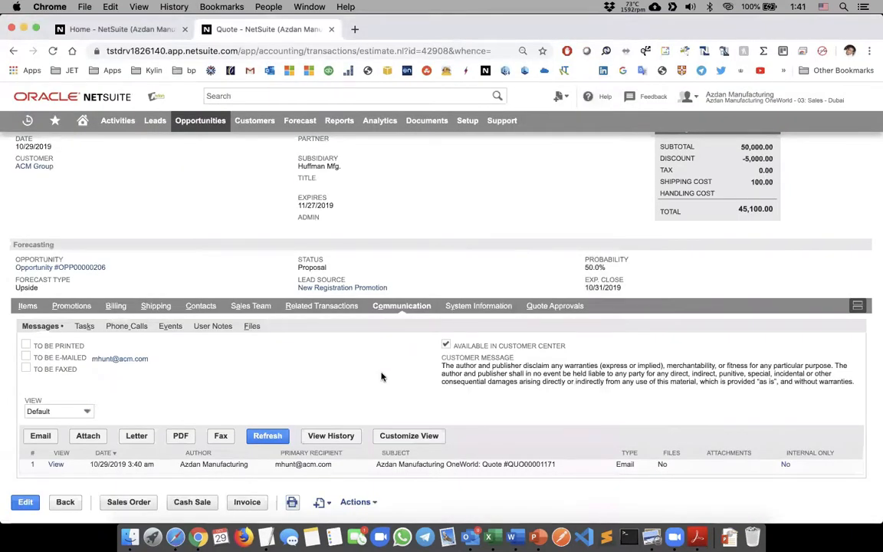
{"action": "key", "text": "super+Tab"}
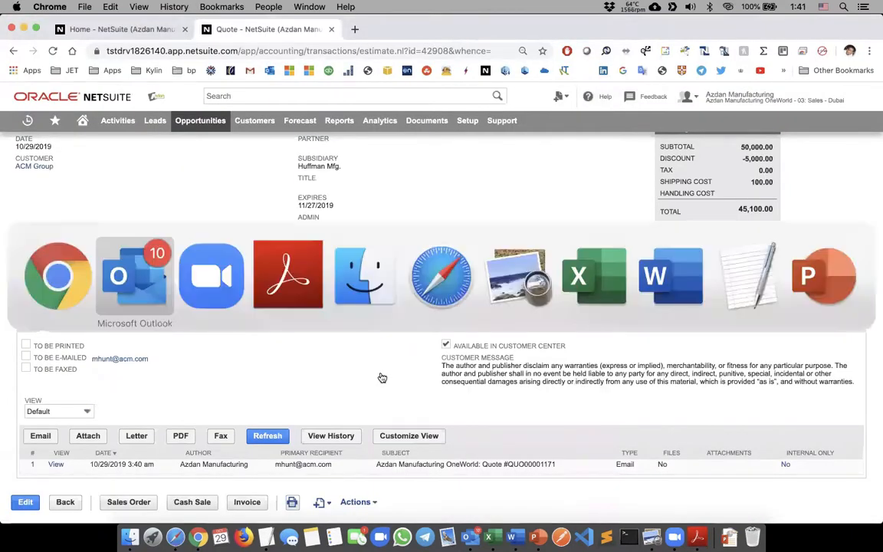
{"action": "left_click", "coordinate": [195, 146]}
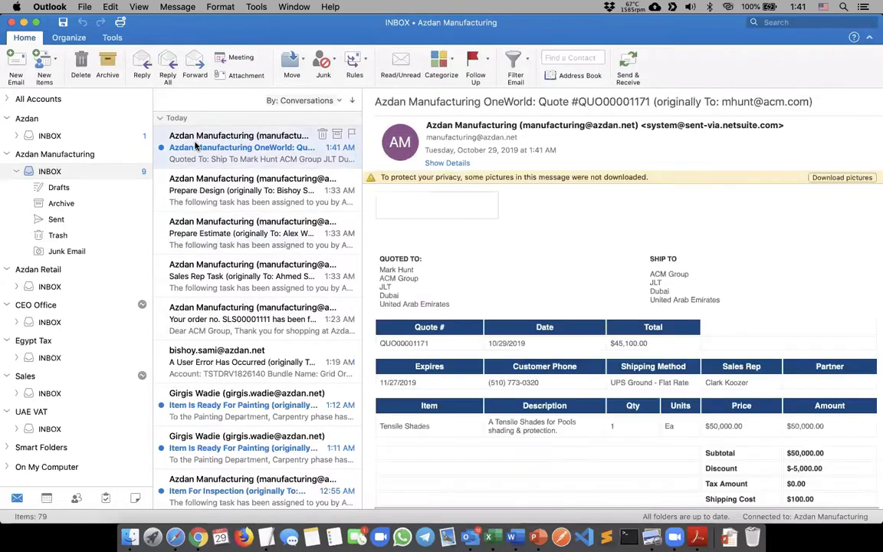
{"action": "left_click", "coordinate": [817, 177]}
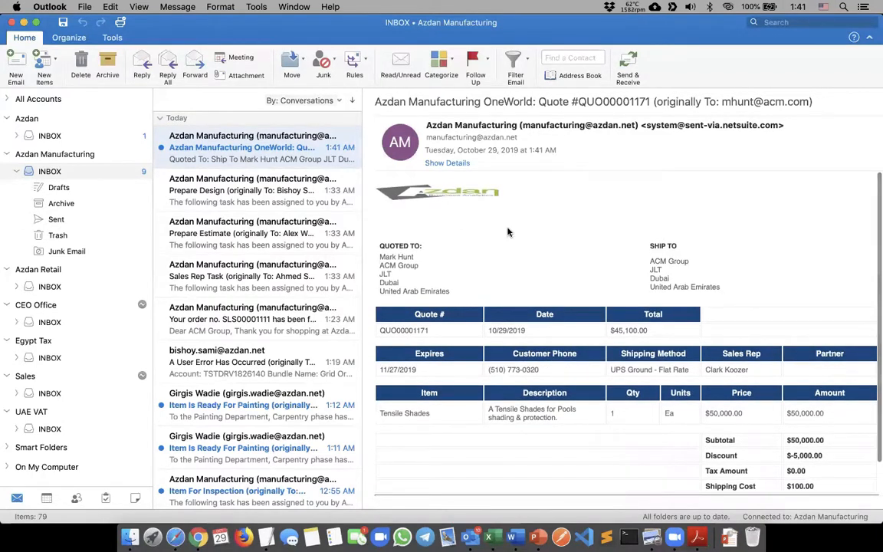
Reply to all on the quote email with "Thanks for sharing the quote, I will get in touch very soon." and send it
{"action": "left_click", "coordinate": [166, 69]}
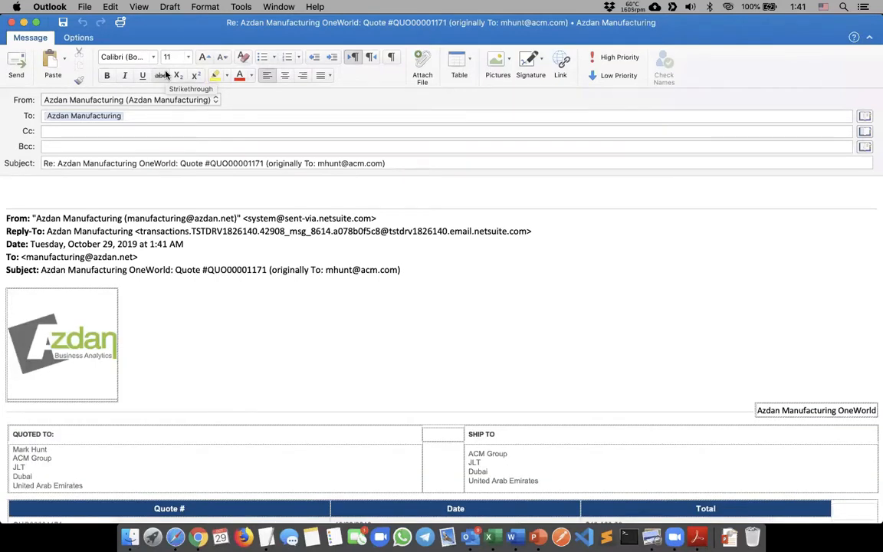
{"action": "type", "text": "Tha"}
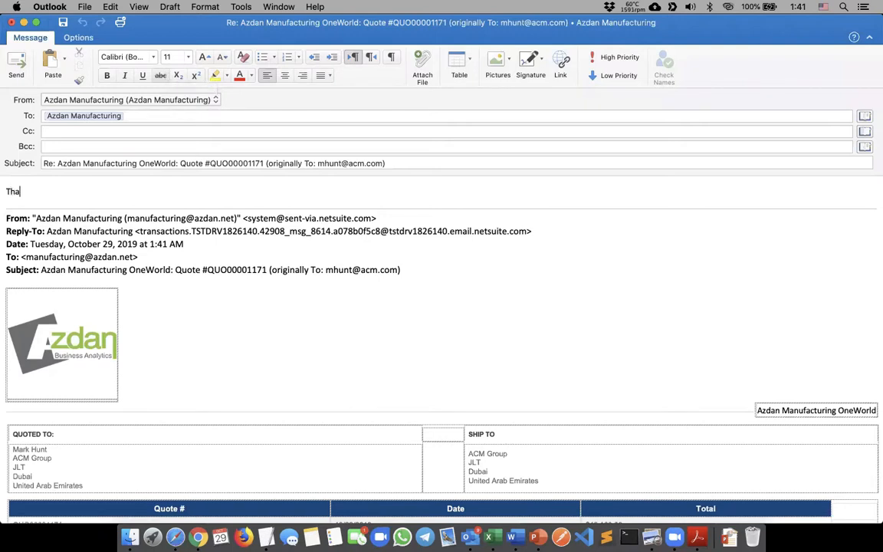
{"action": "type", "text": "nks for sharing t"}
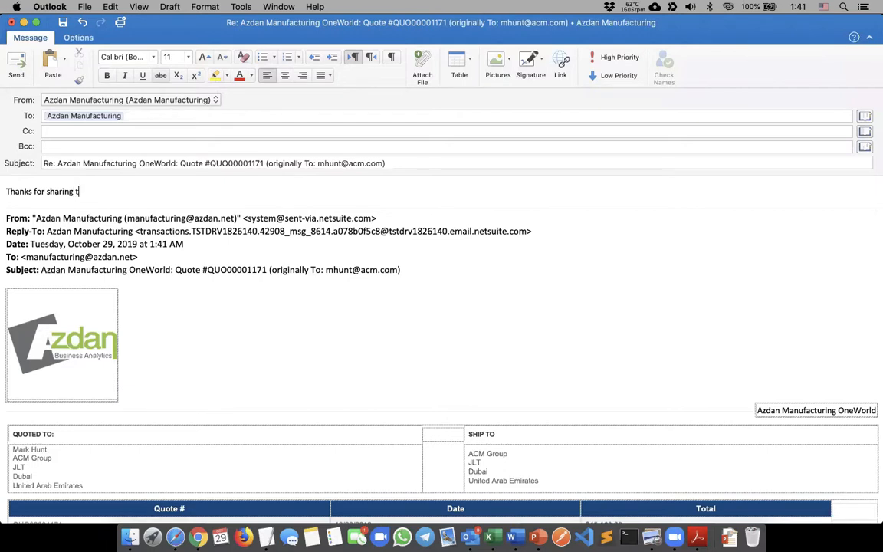
{"action": "type", "text": "he quote"}
{"action": "type", "text": ", I will fet"}
{"action": "key", "text": "BackSpace"}
{"action": "key", "text": "BackSpace"}
{"action": "key", "text": "BackSpace"}
{"action": "type", "text": "ge"}
{"action": "key", "text": "BackSpace"}
{"action": "key", "text": "BackSpace"}
{"action": "key", "text": "BackSpace"}
{"action": "type", "text": "get in touch very soon."}
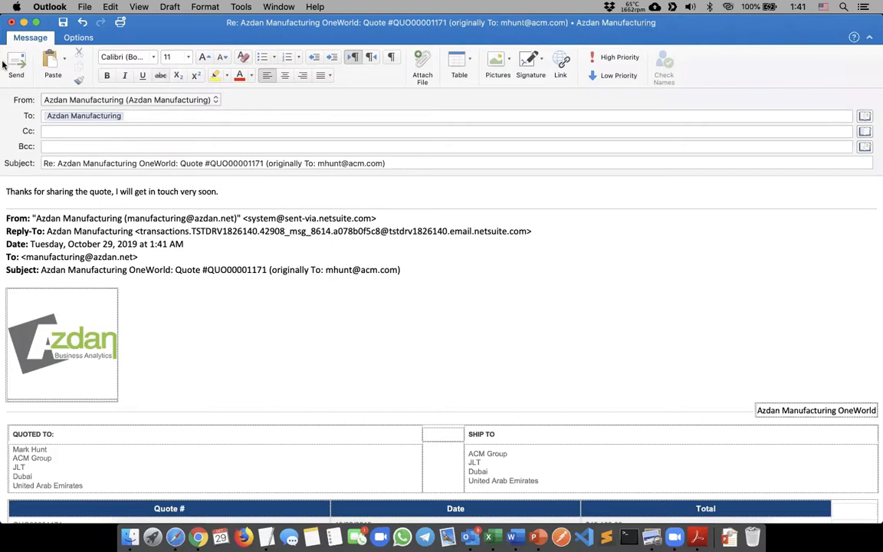
{"action": "left_click", "coordinate": [10, 64]}
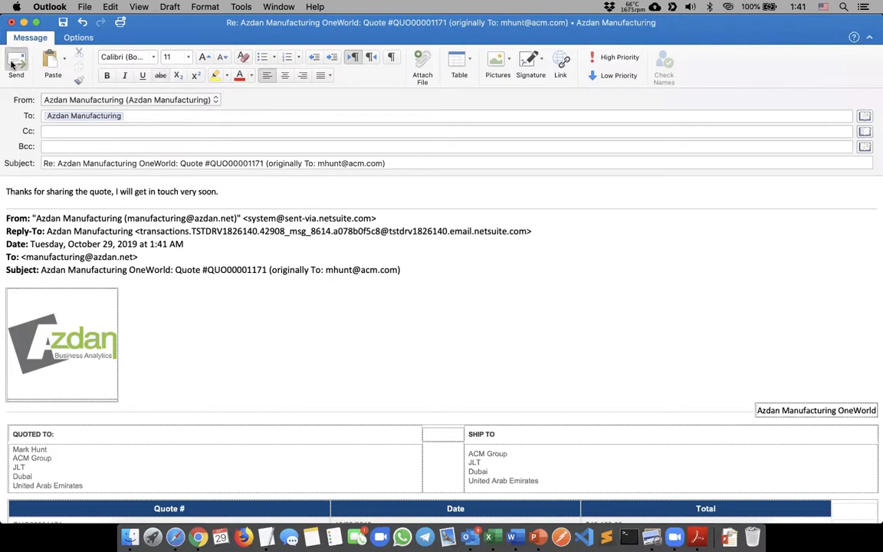
Switch back to the NetSuite quote in Chrome, refresh its communication messages, and read the customer's logged reply before closing it
{"action": "key", "text": "super+Tab"}
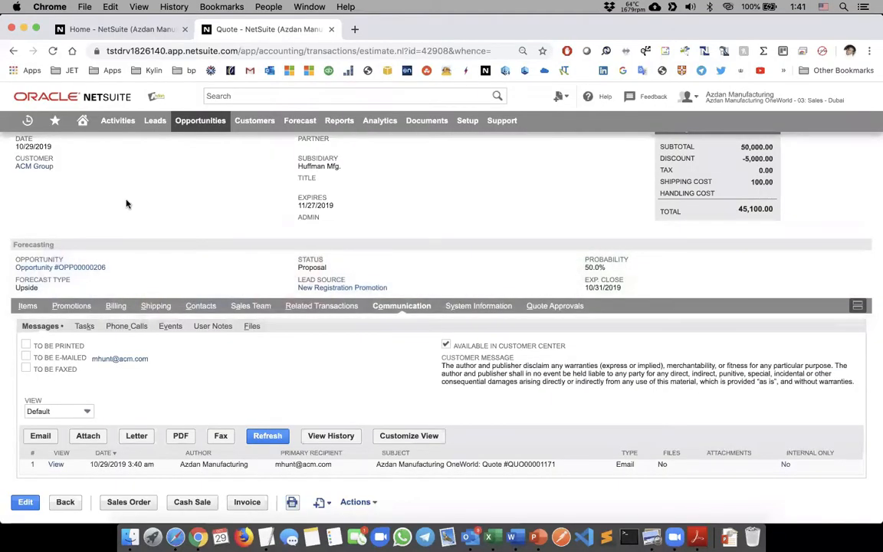
{"action": "scroll", "coordinate": [165, 254], "scroll_direction": "up", "scroll_amount": 2}
{"action": "scroll", "coordinate": [165, 253], "scroll_direction": "down", "scroll_amount": 3}
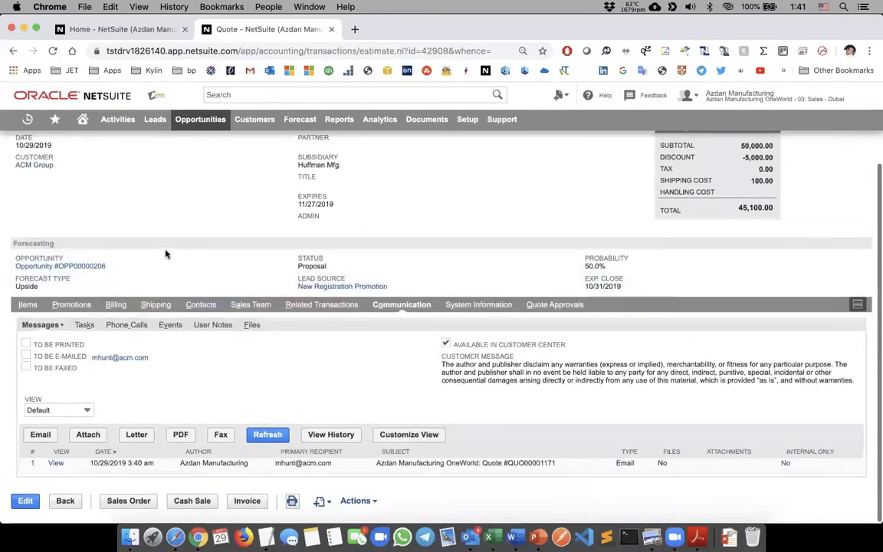
{"action": "left_click", "coordinate": [269, 435]}
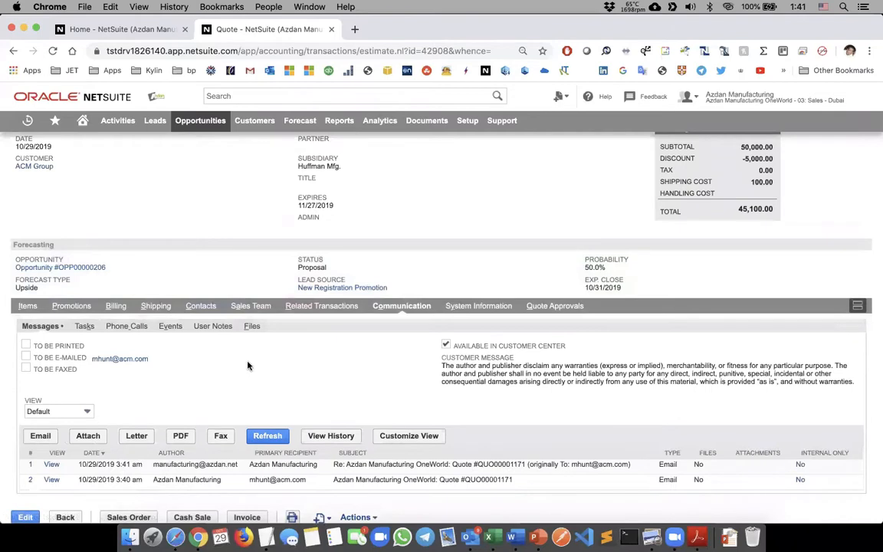
{"action": "scroll", "coordinate": [246, 365], "scroll_direction": "down", "scroll_amount": 1}
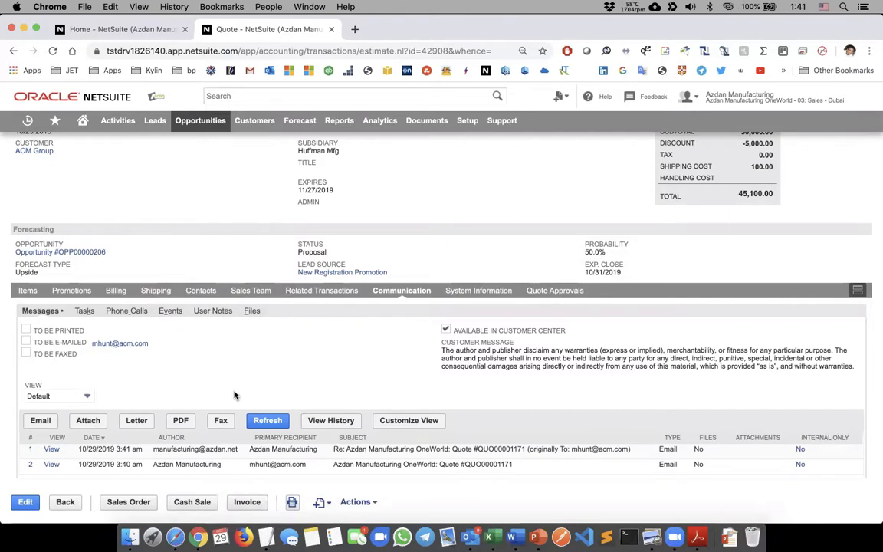
{"action": "left_click", "coordinate": [51, 450]}
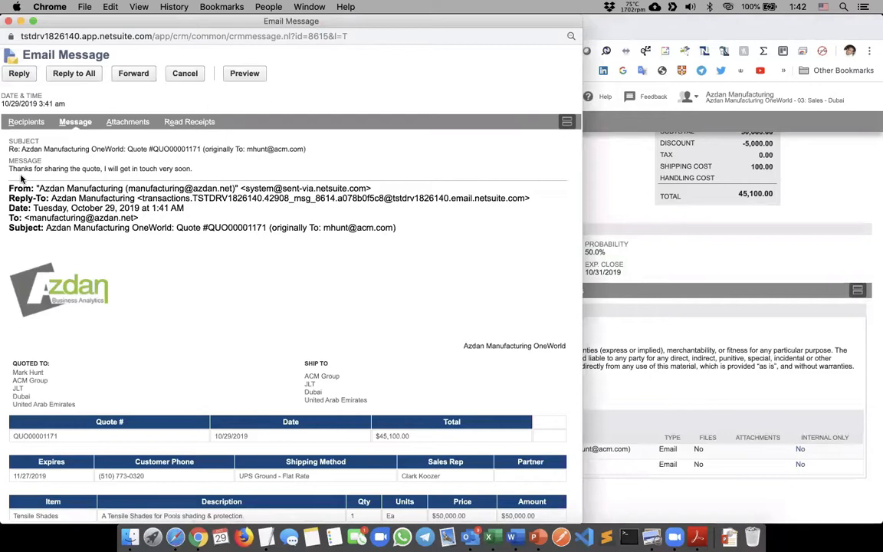
{"action": "triple_click", "coordinate": [21, 168]}
{"action": "left_click", "coordinate": [35, 168]}
{"action": "key", "text": "super+w"}
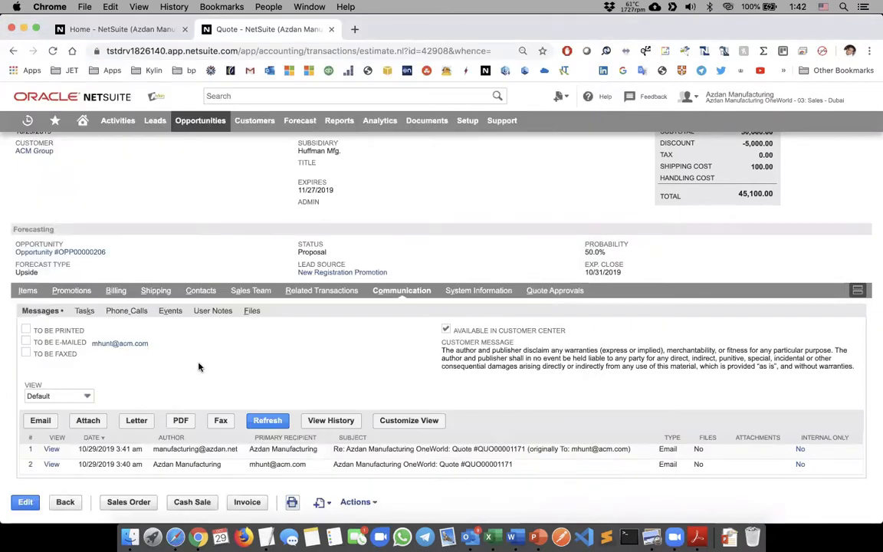
Create a sales order from the ACM Group quote, acknowledging the item availability alert, and review its Tensile Shades line
{"action": "scroll", "coordinate": [198, 367], "scroll_direction": "up", "scroll_amount": 5}
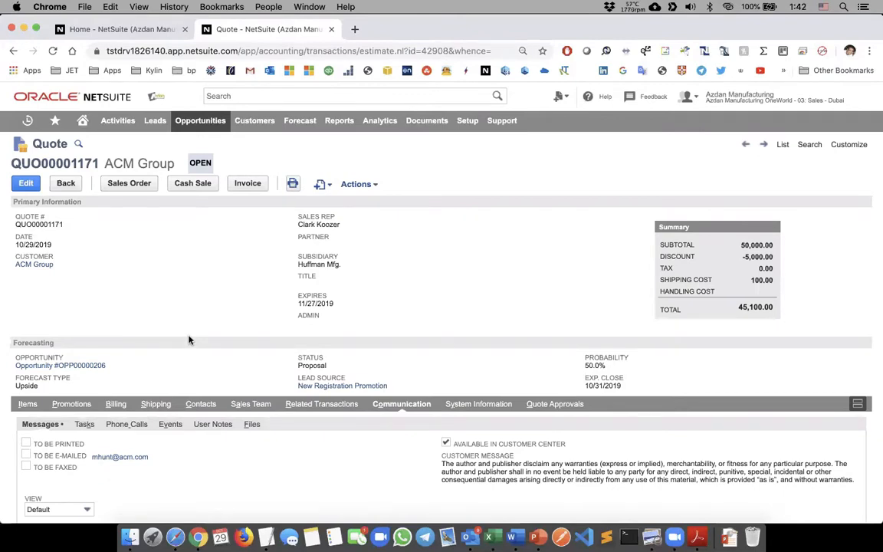
{"action": "scroll", "coordinate": [285, 347], "scroll_direction": "down", "scroll_amount": 3}
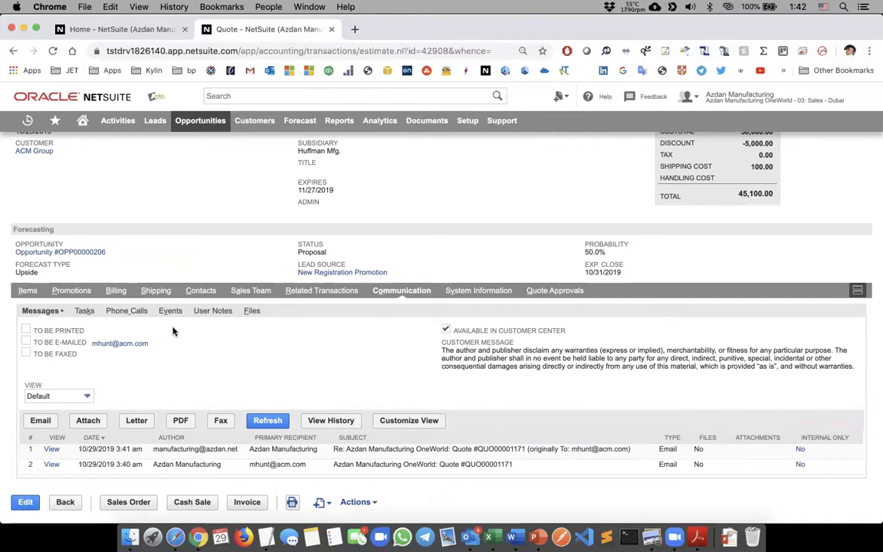
{"action": "scroll", "coordinate": [173, 331], "scroll_direction": "up", "scroll_amount": 3}
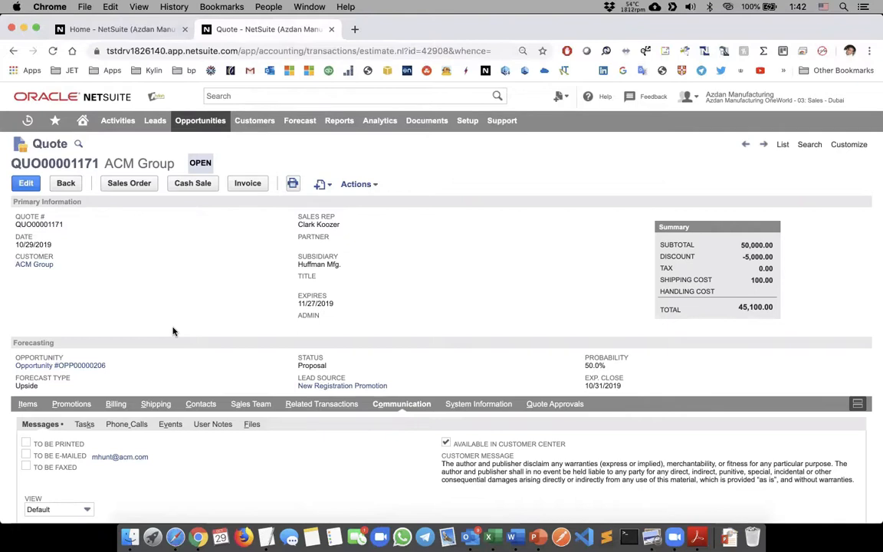
{"action": "left_click", "coordinate": [123, 187]}
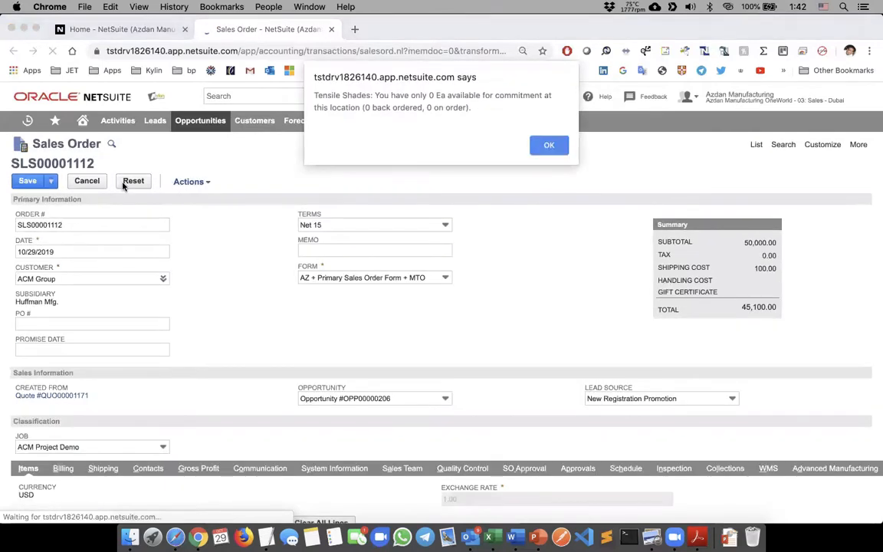
{"action": "left_click", "coordinate": [544, 144]}
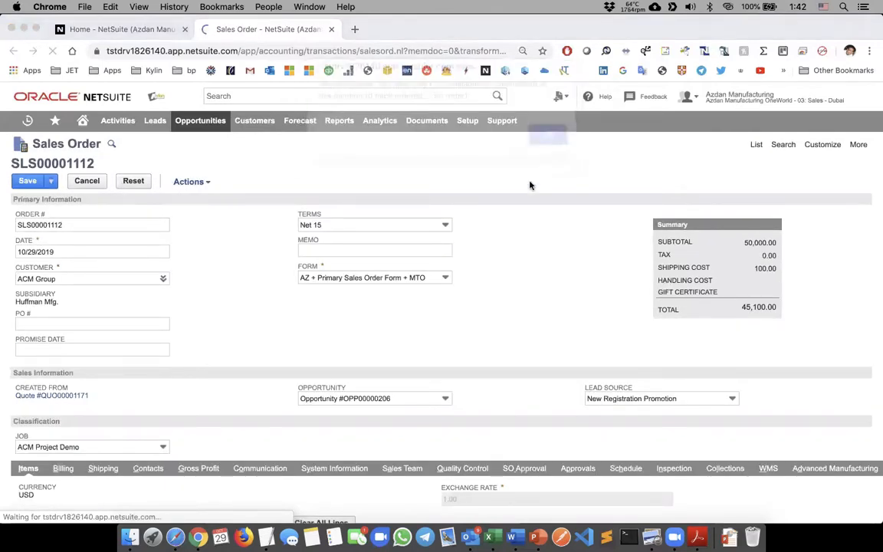
{"action": "scroll", "coordinate": [524, 232], "scroll_direction": "down", "scroll_amount": 5}
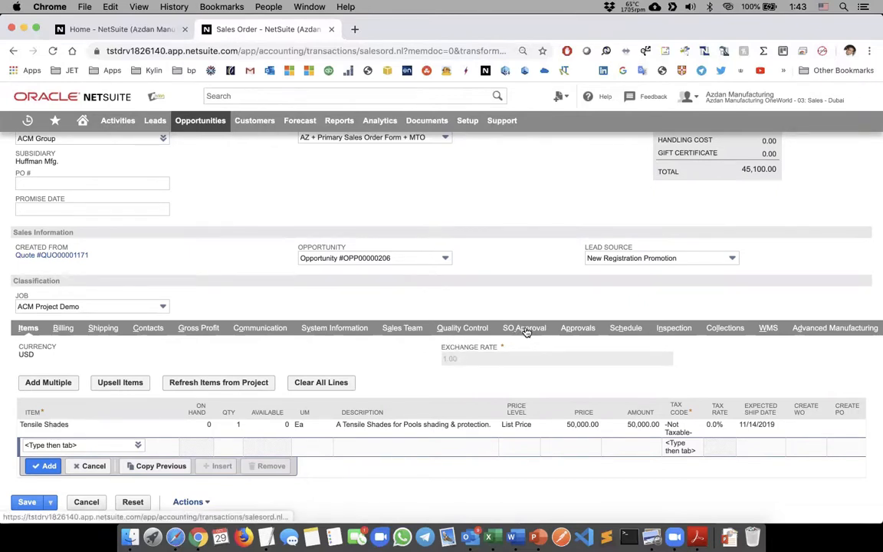
{"action": "scroll", "coordinate": [632, 368], "scroll_direction": "right", "scroll_amount": 3}
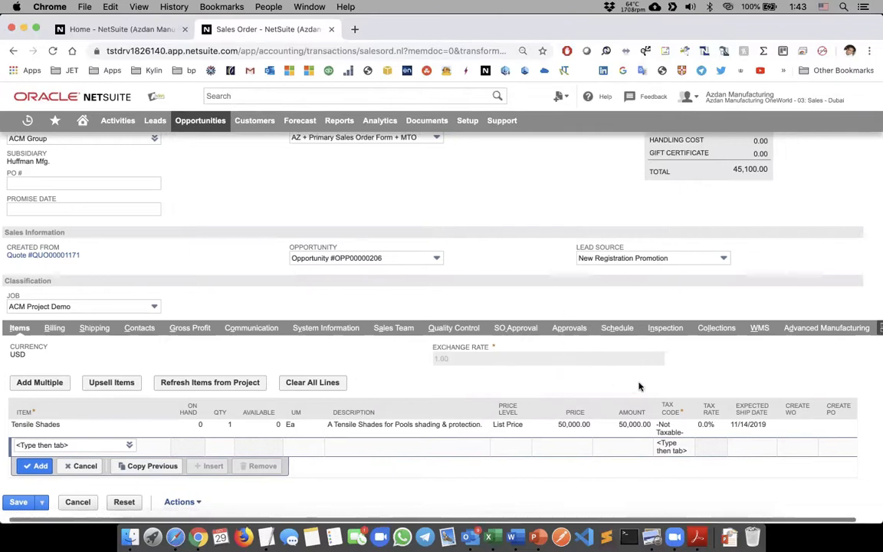
{"action": "scroll", "coordinate": [567, 365], "scroll_direction": "left", "scroll_amount": 3}
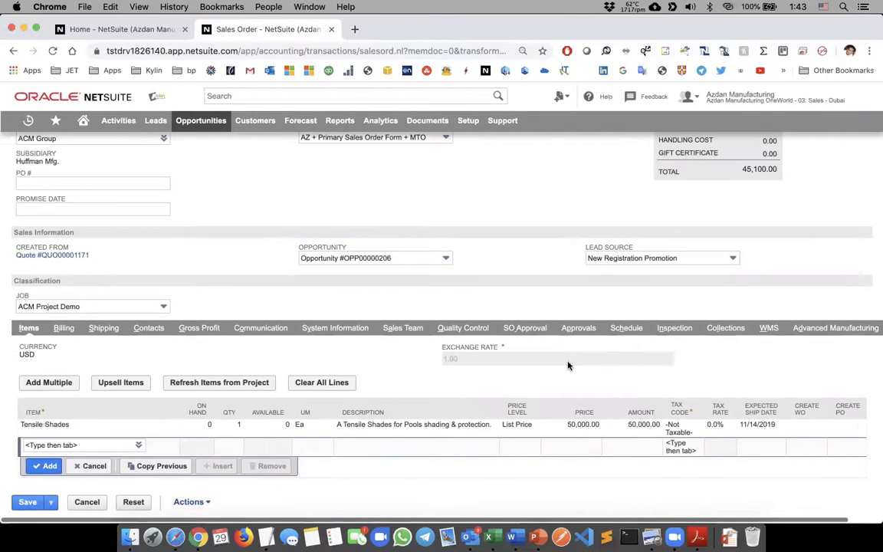
{"action": "scroll", "coordinate": [568, 366], "scroll_direction": "up", "scroll_amount": 5}
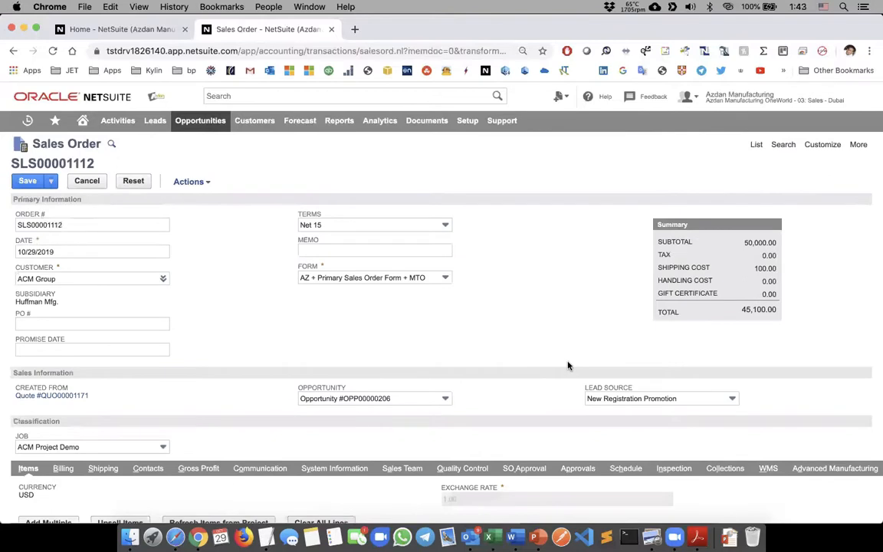
Enter the customer's purchase order number in the sales order's PO # field
{"action": "left_click", "coordinate": [139, 327]}
{"action": "type", "text": "PO#"}
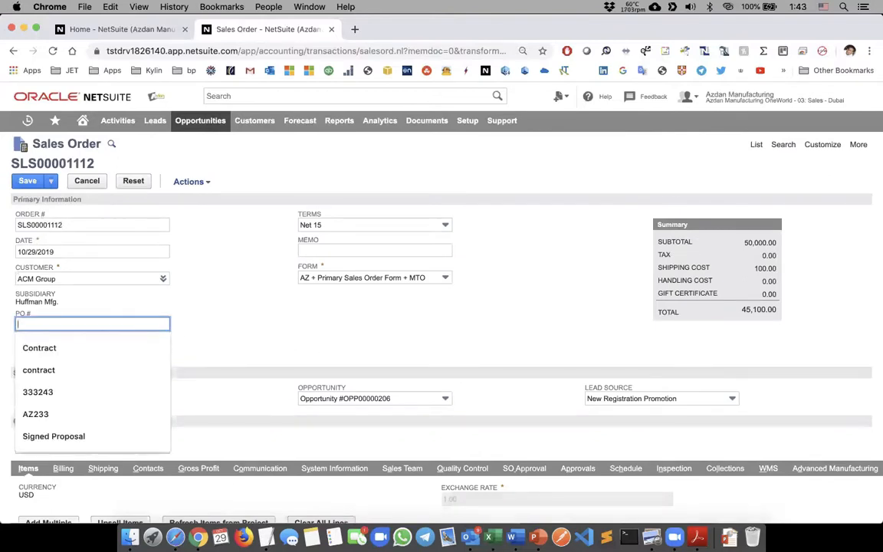
{"action": "type", "text": "2019"}
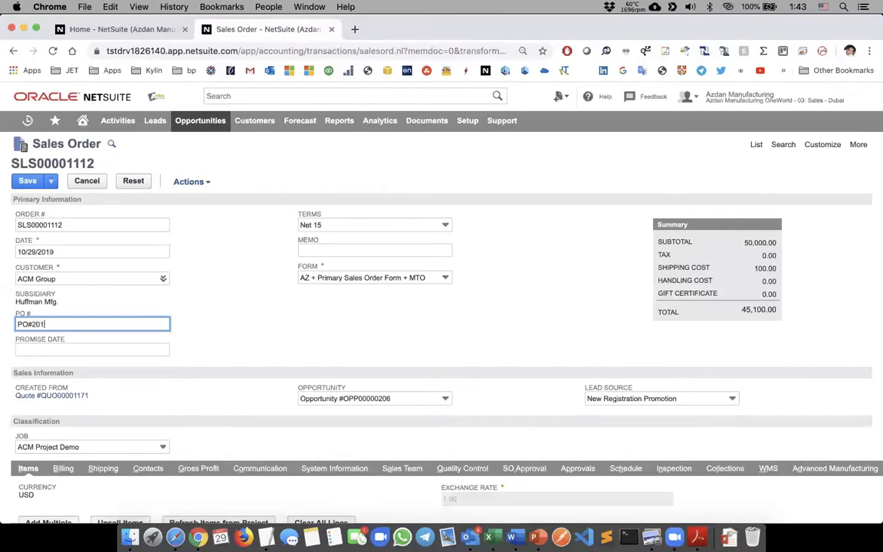
{"action": "type", "text": "345334"}
{"action": "key", "text": "Tab"}
Check the Tensile Shades line's expected ship date, location and department, and save the sales order
{"action": "scroll", "coordinate": [698, 443], "scroll_direction": "down", "scroll_amount": 5}
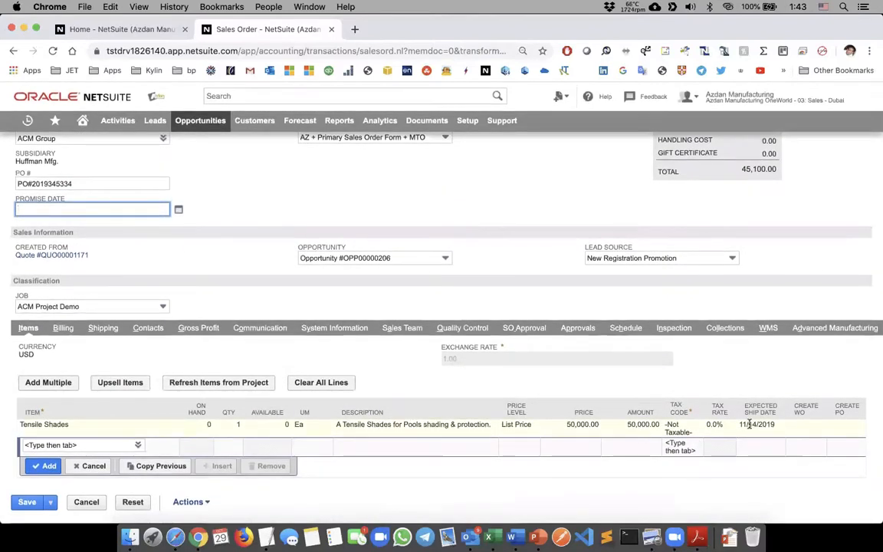
{"action": "scroll", "coordinate": [736, 425], "scroll_direction": "right", "scroll_amount": 5}
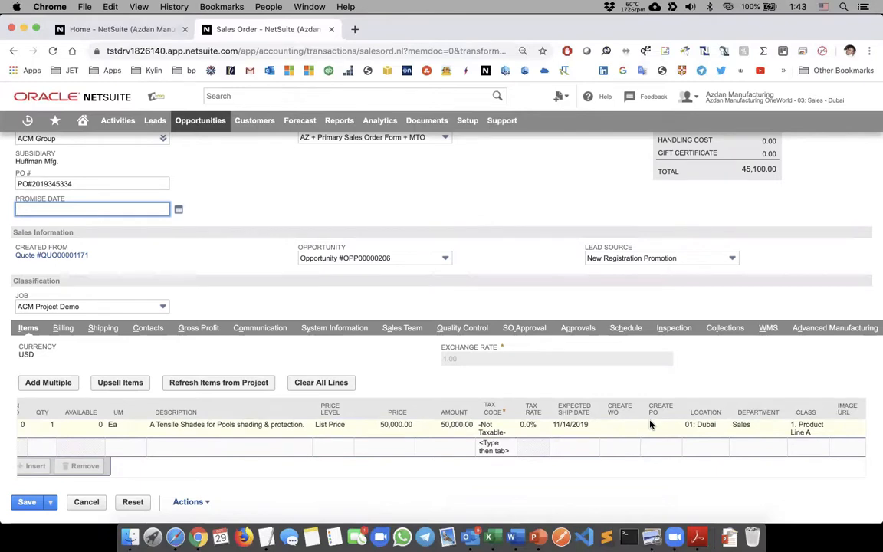
{"action": "scroll", "coordinate": [652, 424], "scroll_direction": "up", "scroll_amount": 1}
{"action": "scroll", "coordinate": [652, 425], "scroll_direction": "down", "scroll_amount": 1}
{"action": "scroll", "coordinate": [471, 370], "scroll_direction": "up", "scroll_amount": 5}
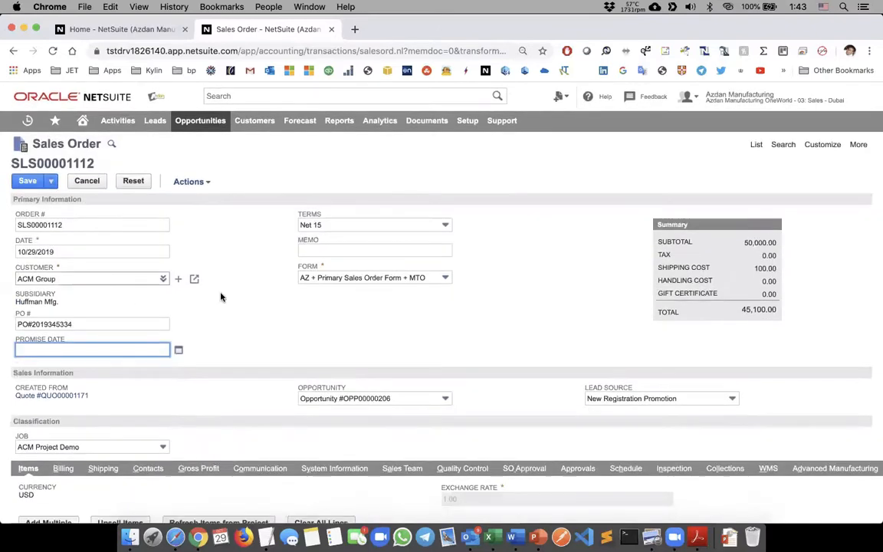
{"action": "scroll", "coordinate": [234, 302], "scroll_direction": "down", "scroll_amount": 5}
{"action": "scroll", "coordinate": [235, 302], "scroll_direction": "up", "scroll_amount": 5}
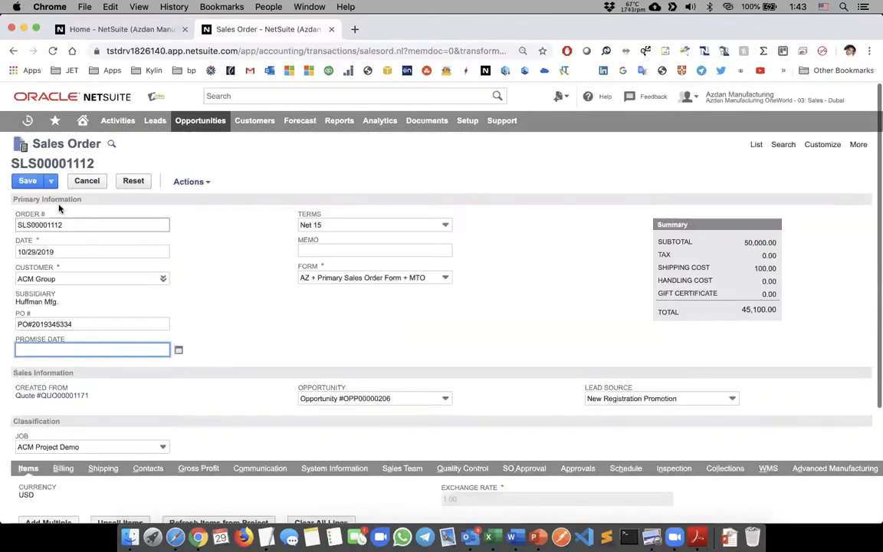
{"action": "left_click", "coordinate": [28, 184]}
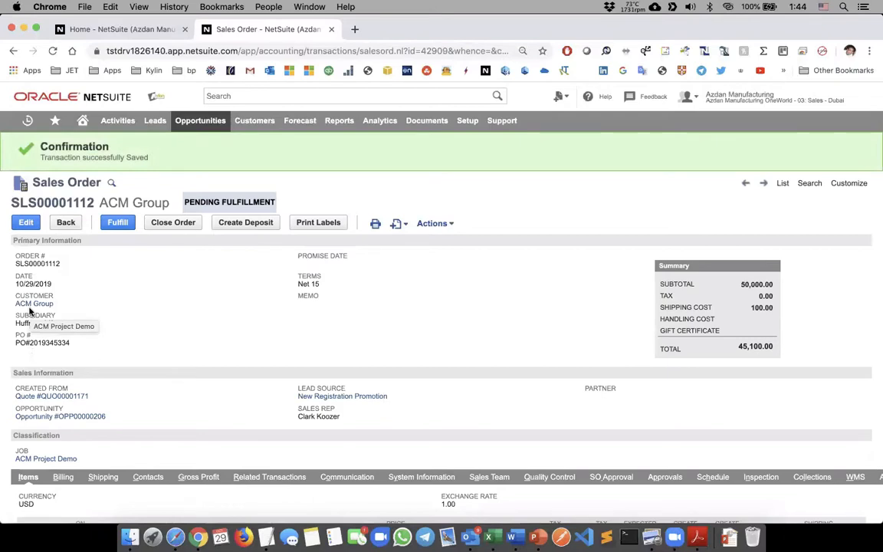
{"action": "scroll", "coordinate": [148, 310], "scroll_direction": "down", "scroll_amount": 2}
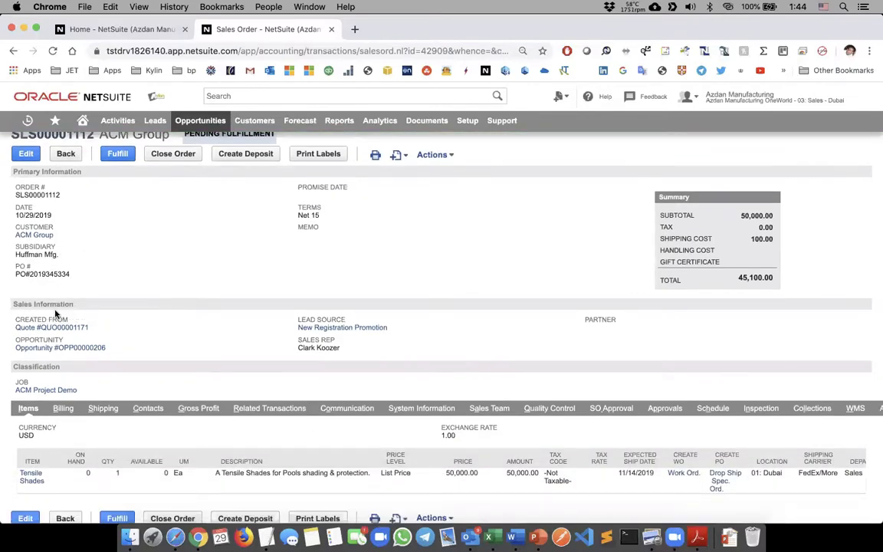
Open the source quote linked from the sales order, check its processing status, and close it
{"action": "scroll", "coordinate": [62, 311], "scroll_direction": "up", "scroll_amount": 2}
{"action": "scroll", "coordinate": [81, 306], "scroll_direction": "down", "scroll_amount": 3}
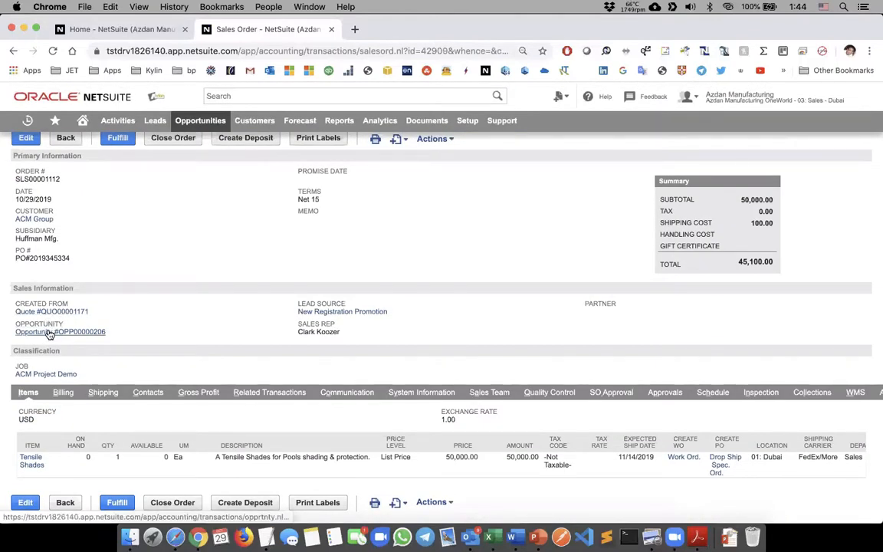
{"action": "left_click", "coordinate": [51, 313]}
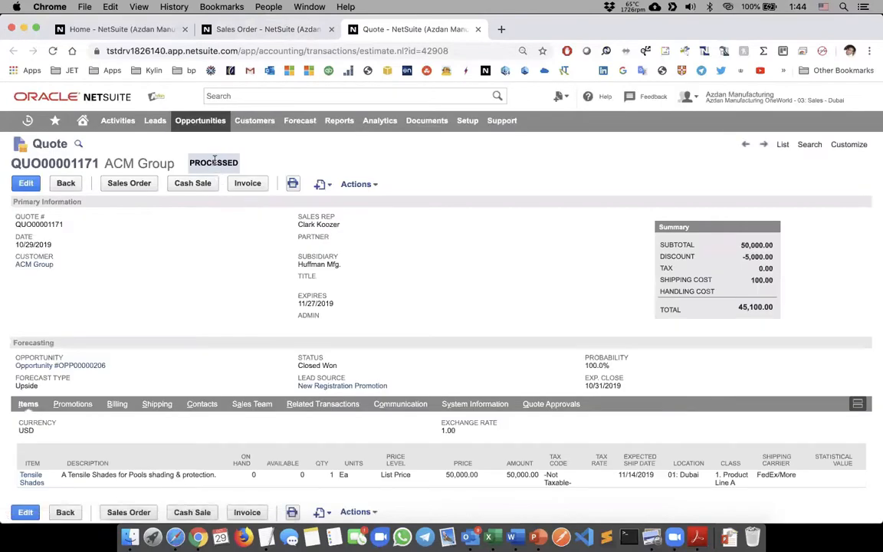
{"action": "double_click", "coordinate": [215, 161]}
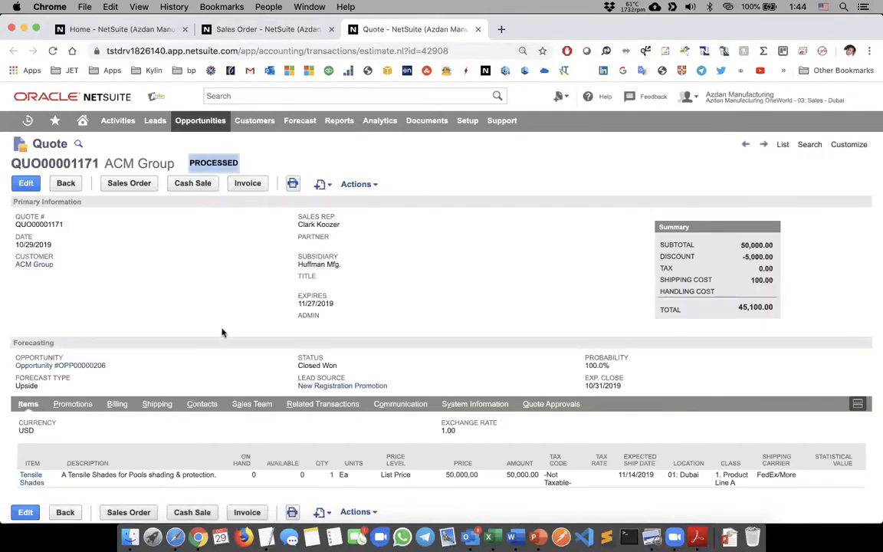
{"action": "key", "text": "super+w"}
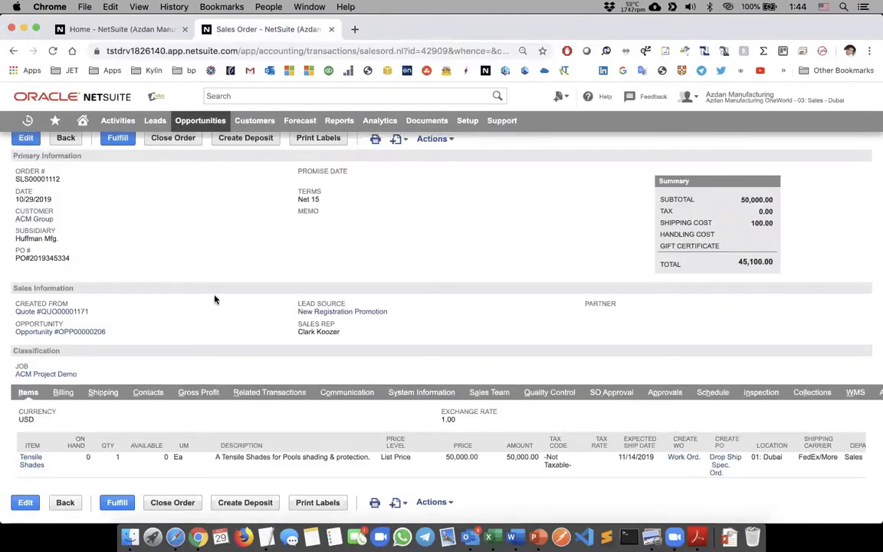
Open the ACM Project Demo job linked to the sales order in a separate tab and check its estimated work
{"action": "scroll", "coordinate": [215, 299], "scroll_direction": "up", "scroll_amount": 1}
{"action": "scroll", "coordinate": [214, 299], "scroll_direction": "up", "scroll_amount": 2}
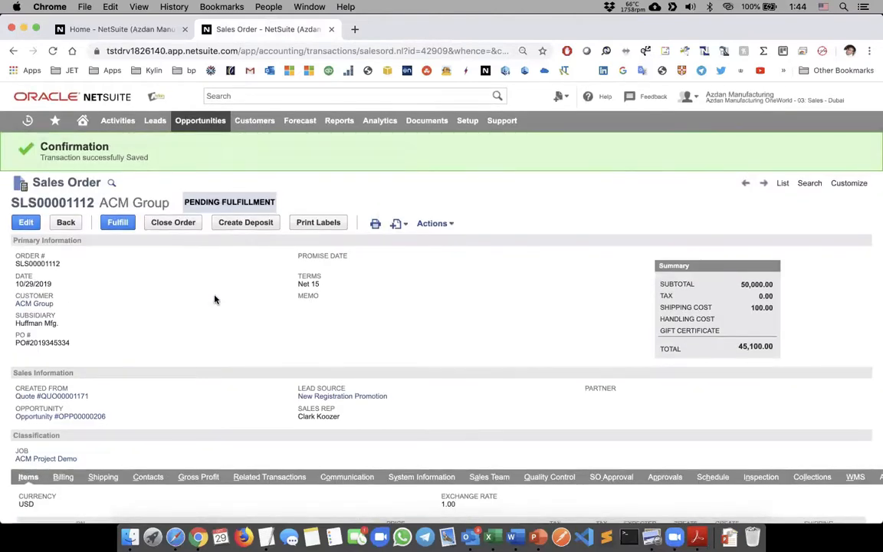
{"action": "left_click", "coordinate": [69, 460], "text": "super"}
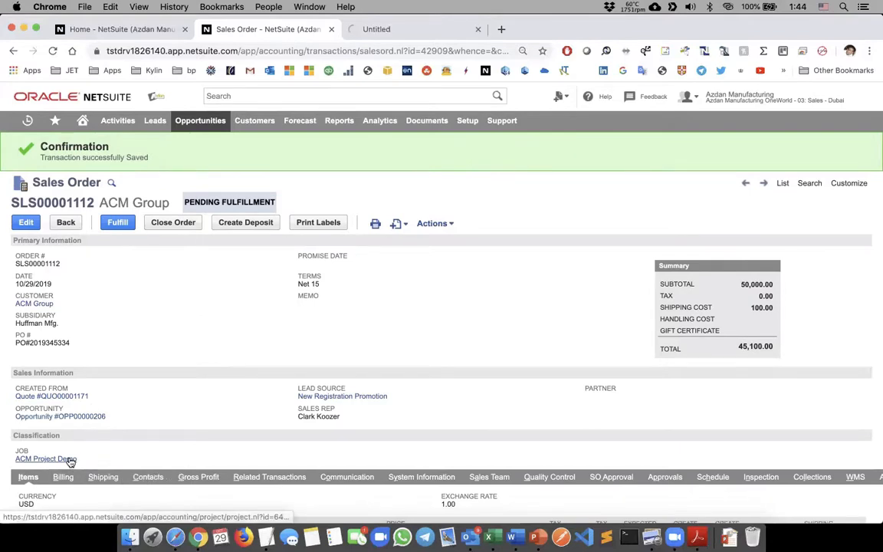
{"action": "left_click", "coordinate": [395, 28]}
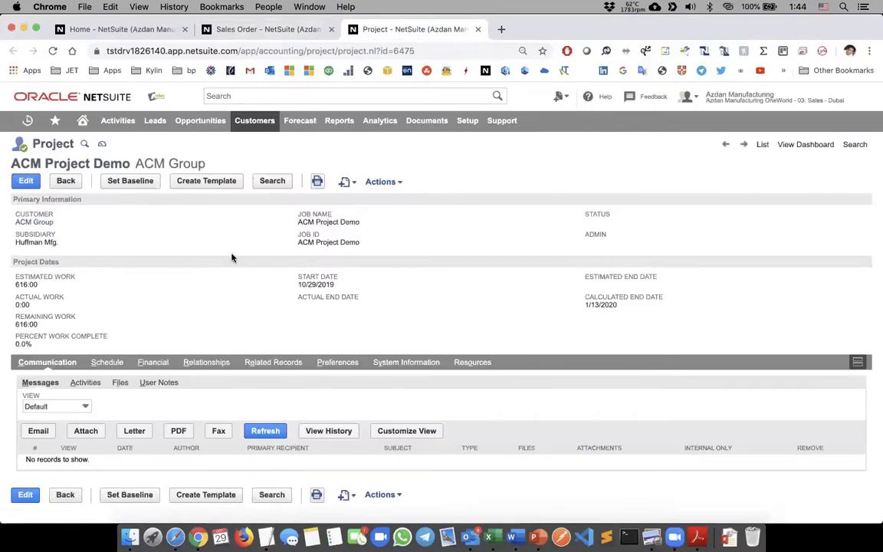
{"action": "double_click", "coordinate": [28, 284]}
Switch to Outlook to read the Sales Thank You Template email addressed to ACM Group, close it, and return to the project in Chrome
{"action": "left_click", "coordinate": [742, 58]}
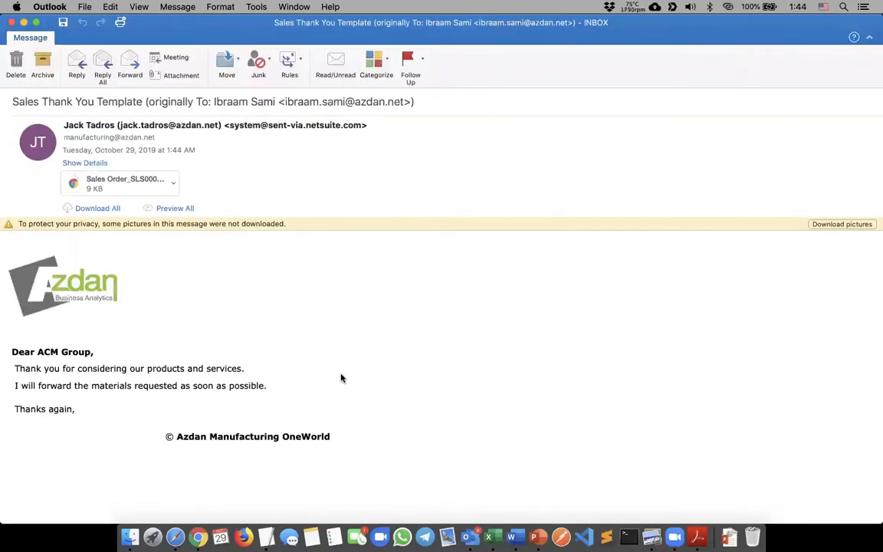
{"action": "triple_click", "coordinate": [51, 351]}
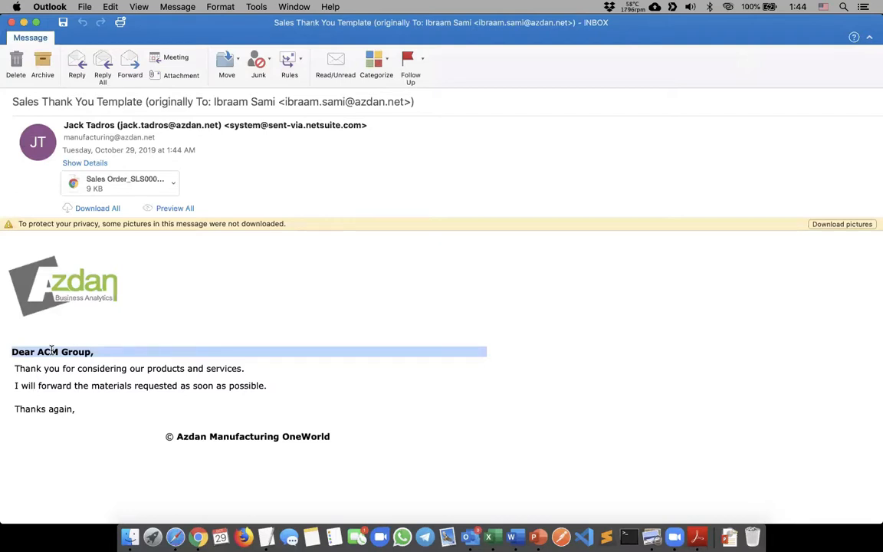
{"action": "key", "text": "super+w"}
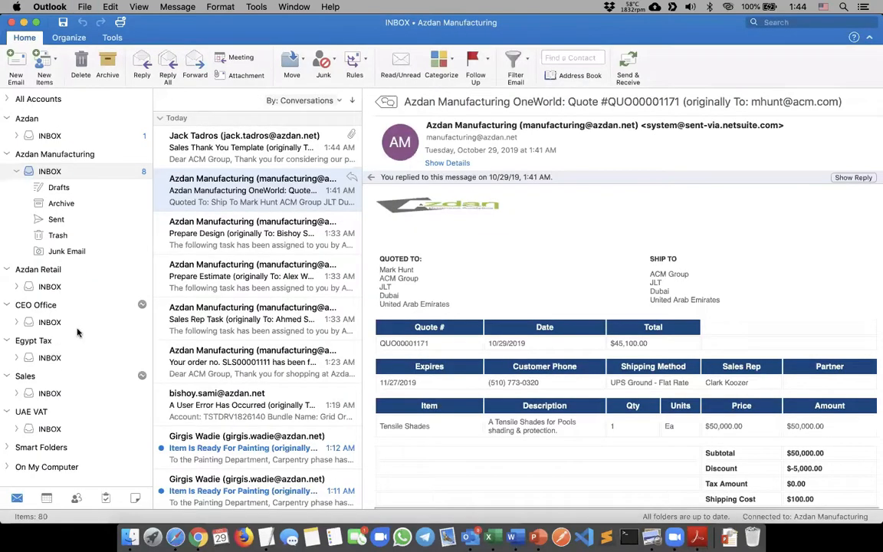
{"action": "key", "text": "super+Tab"}
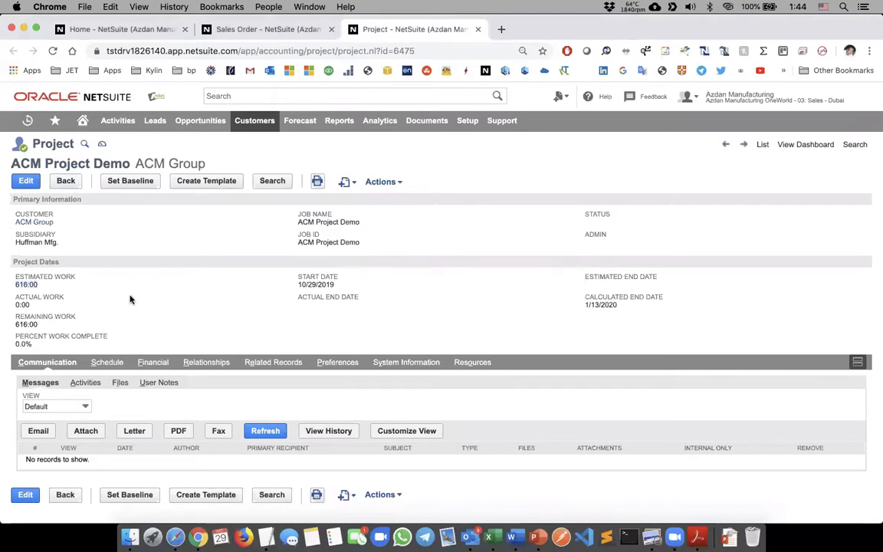
Check the project's remaining work, read the Sales Order Arabic email in Outlook, and return to the project in Chrome
{"action": "double_click", "coordinate": [22, 325]}
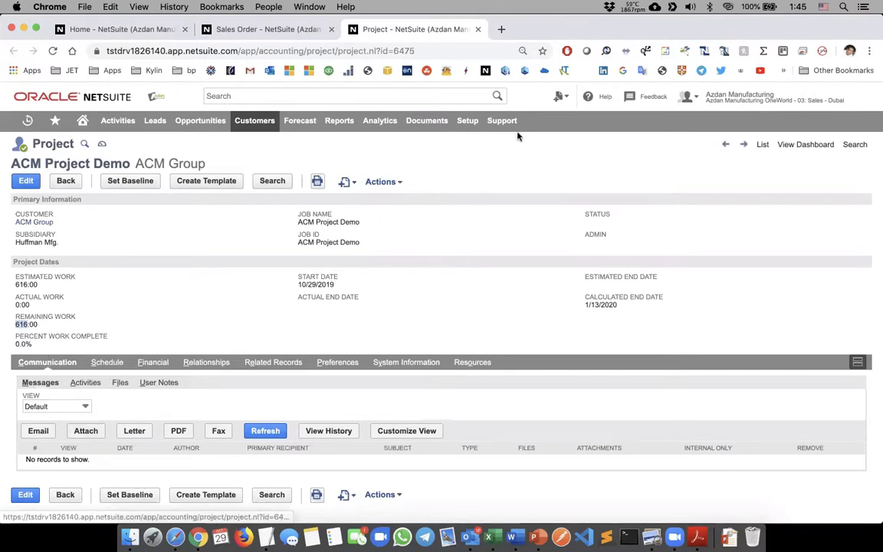
{"action": "left_click", "coordinate": [726, 46]}
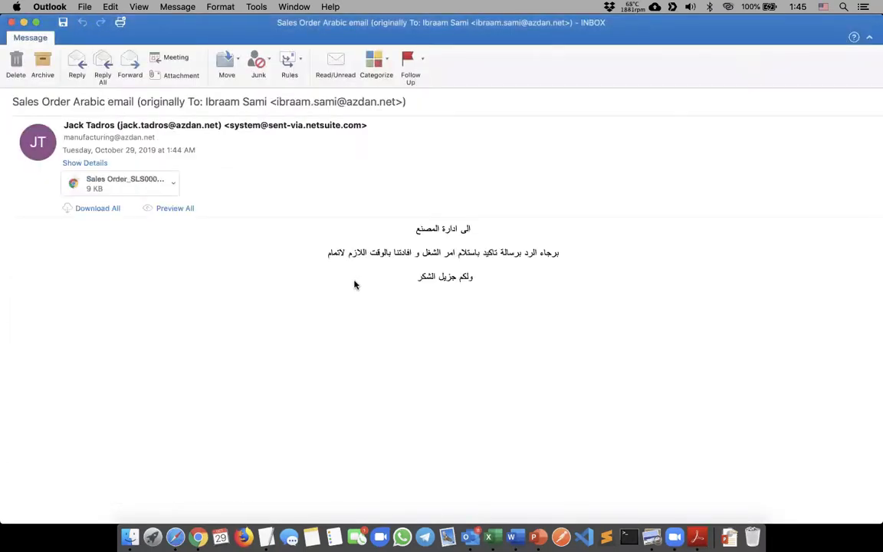
{"action": "key", "text": "super+w"}
{"action": "key", "text": "super+Tab"}
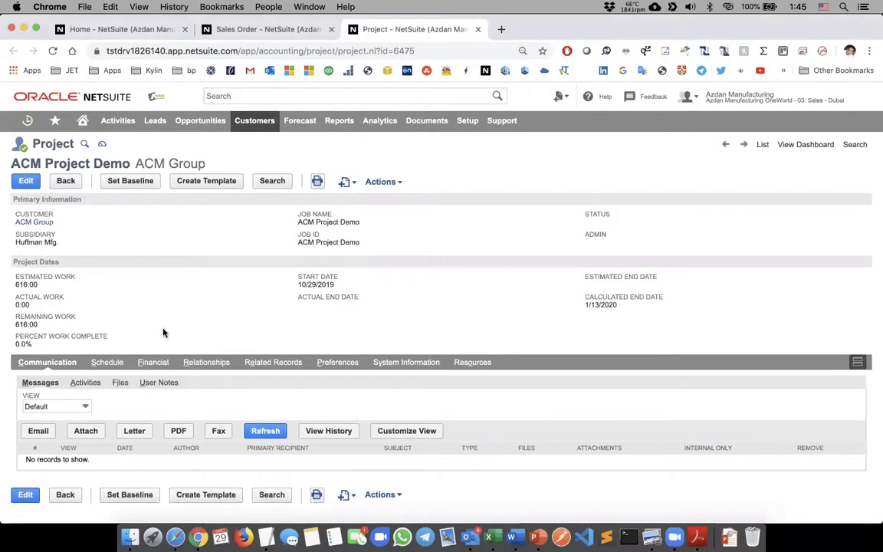
Review the project's scheduled tasks and display the submissions among its related records
{"action": "left_click", "coordinate": [104, 363]}
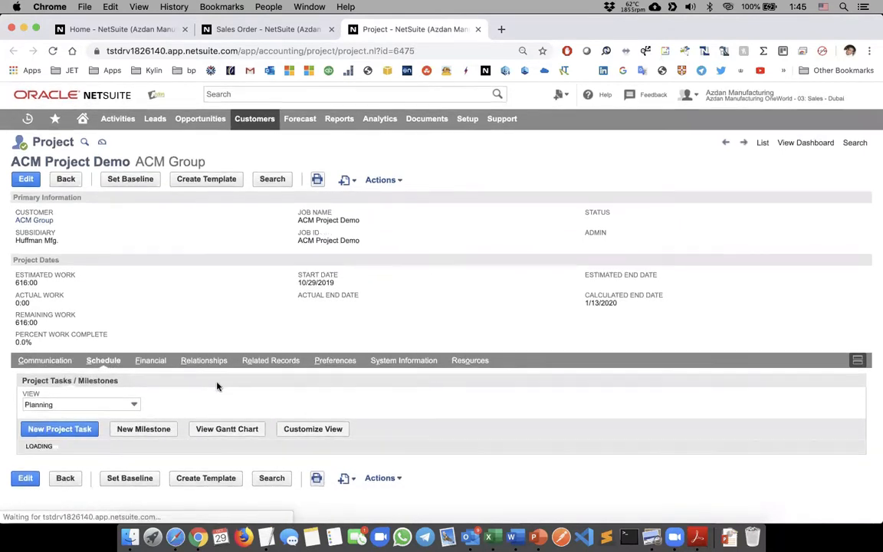
{"action": "scroll", "coordinate": [217, 386], "scroll_direction": "down", "scroll_amount": 2}
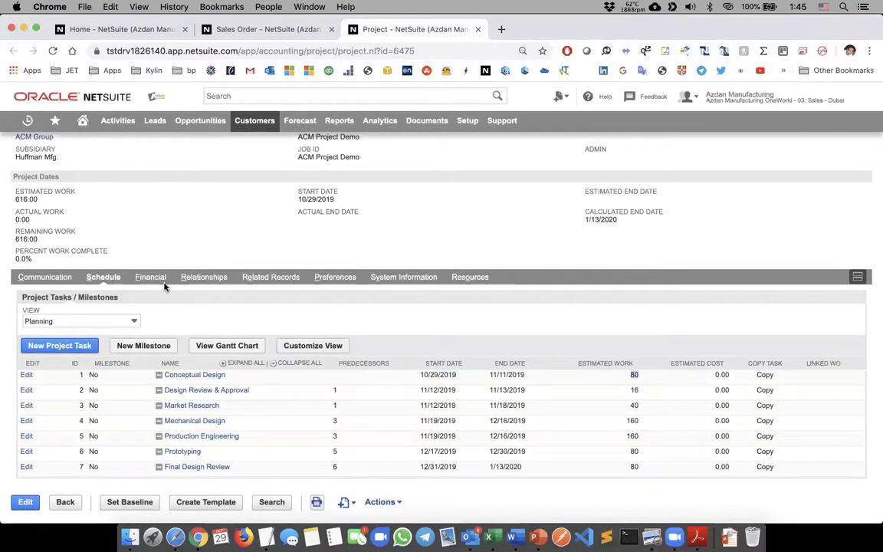
{"action": "left_click", "coordinate": [265, 277]}
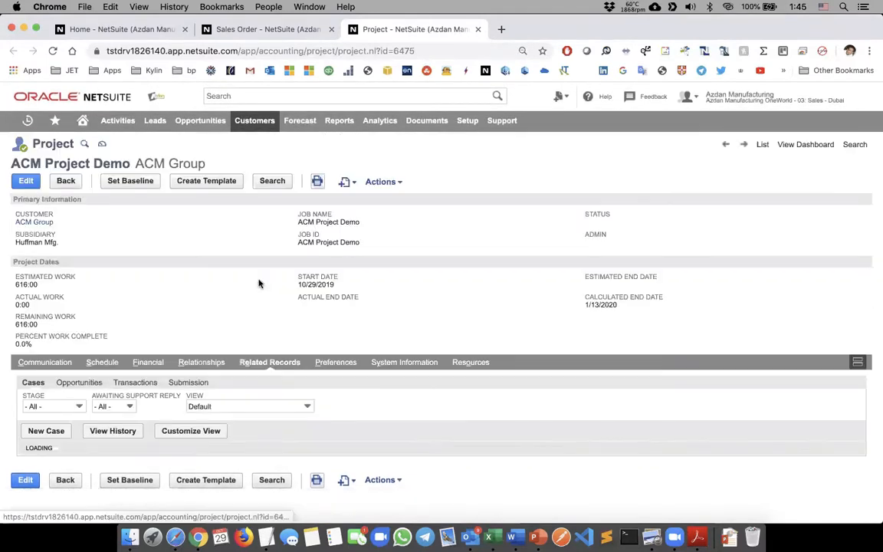
{"action": "left_click", "coordinate": [201, 384]}
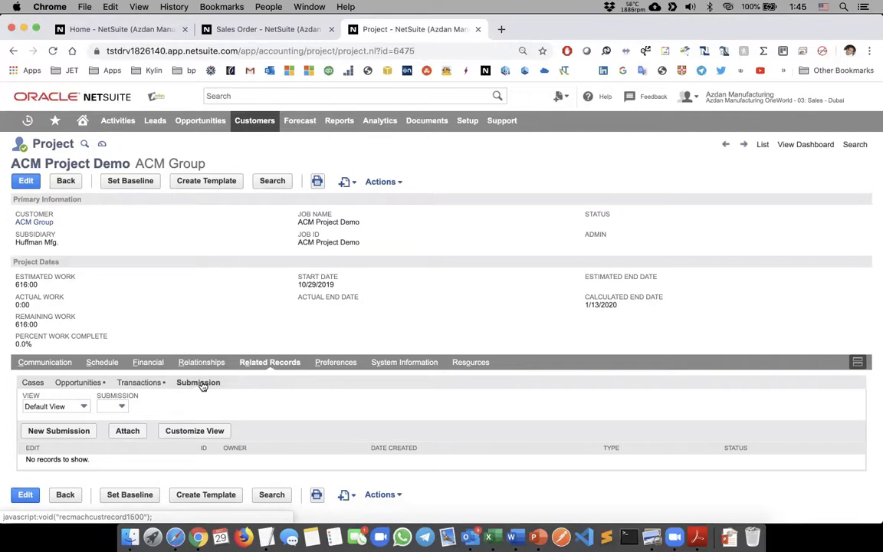
Create a new project submission of type Concept 3D, view its file attachment section, and save the record
{"action": "left_click", "coordinate": [74, 432]}
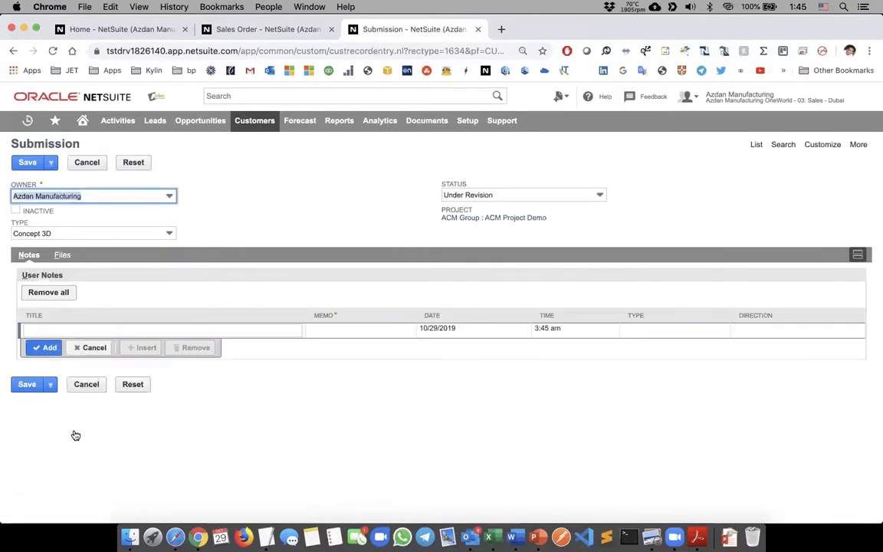
{"action": "left_click", "coordinate": [41, 233]}
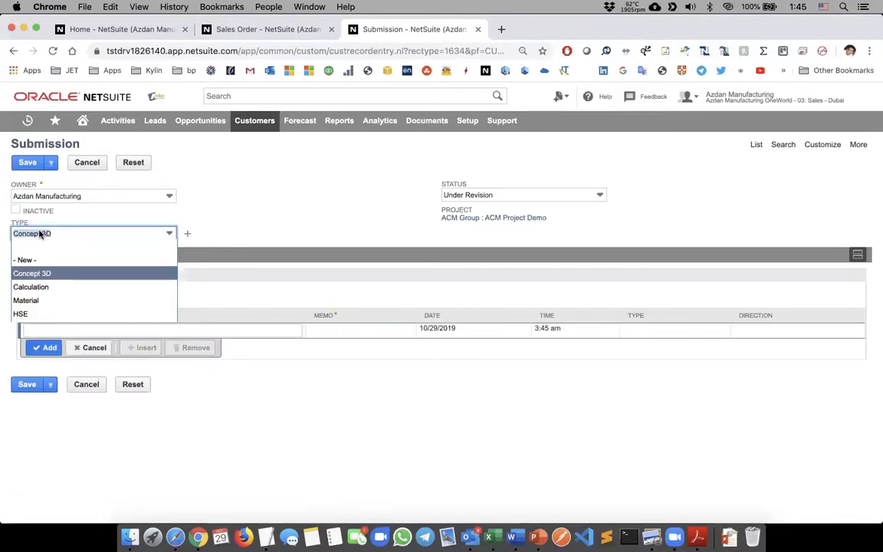
{"action": "left_click", "coordinate": [44, 274]}
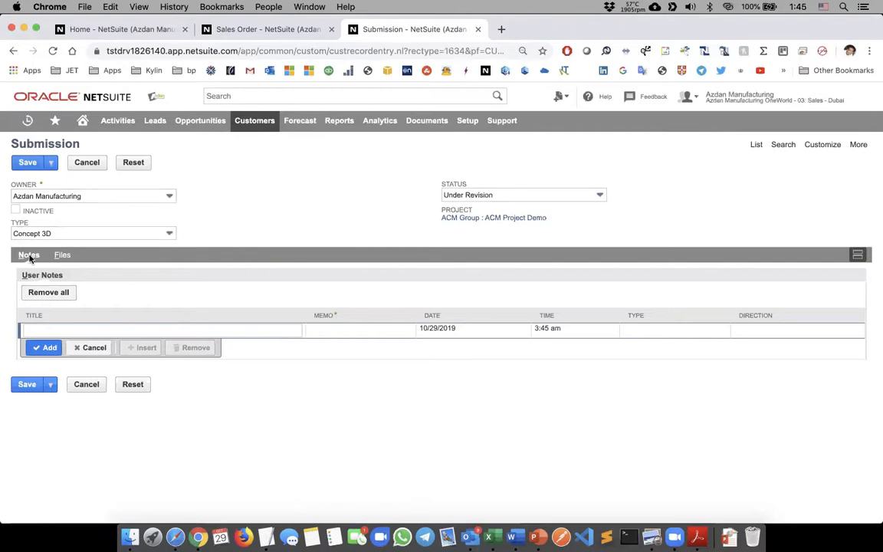
{"action": "left_click", "coordinate": [61, 255]}
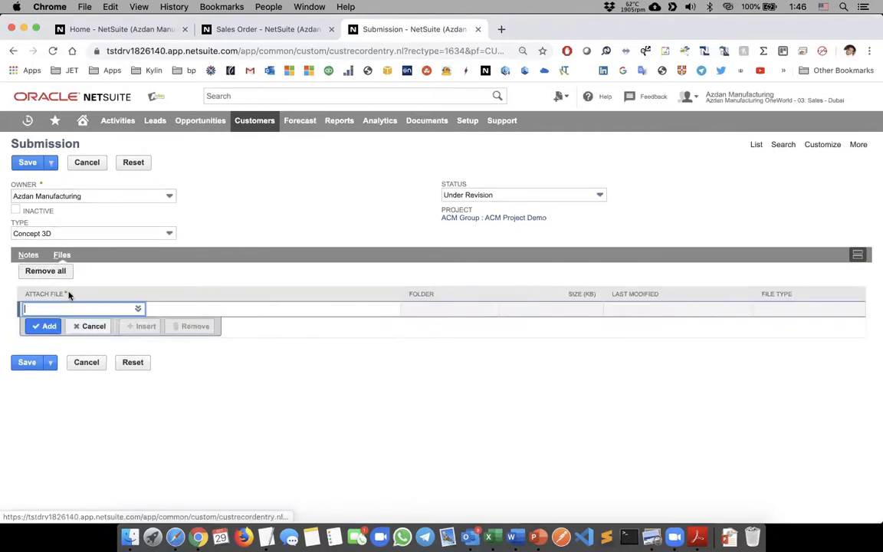
{"action": "left_click", "coordinate": [33, 166]}
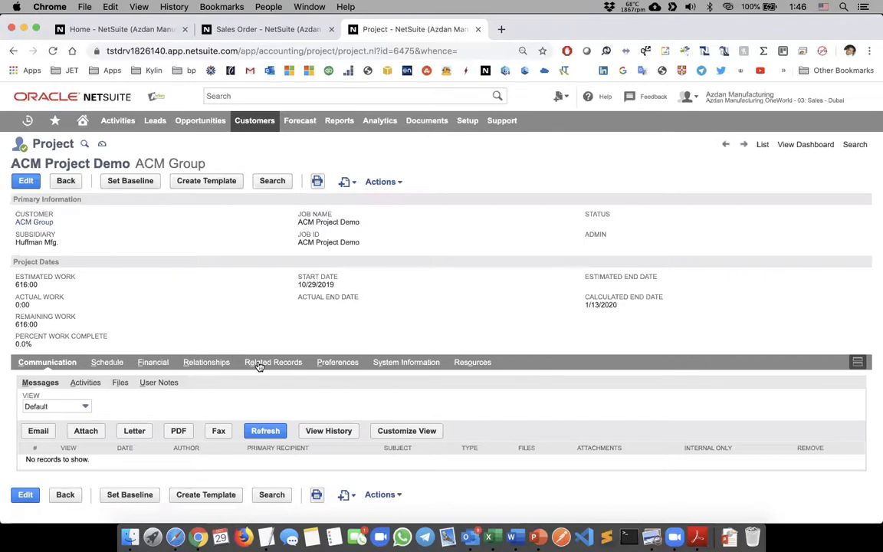
Open the saved Concept 3D submission from the project's related records, mark it Approved with Comments, and check its status
{"action": "left_click", "coordinate": [246, 362]}
{"action": "left_click", "coordinate": [184, 382]}
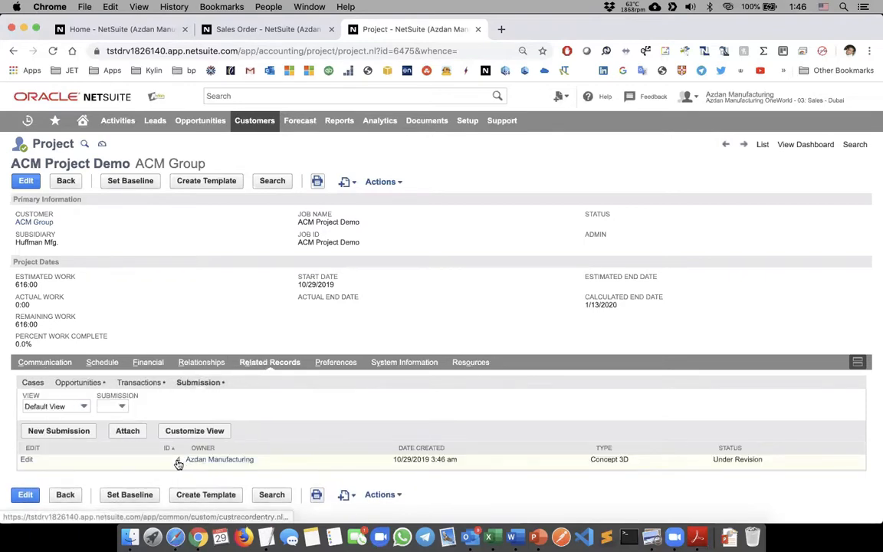
{"action": "left_click", "coordinate": [178, 463]}
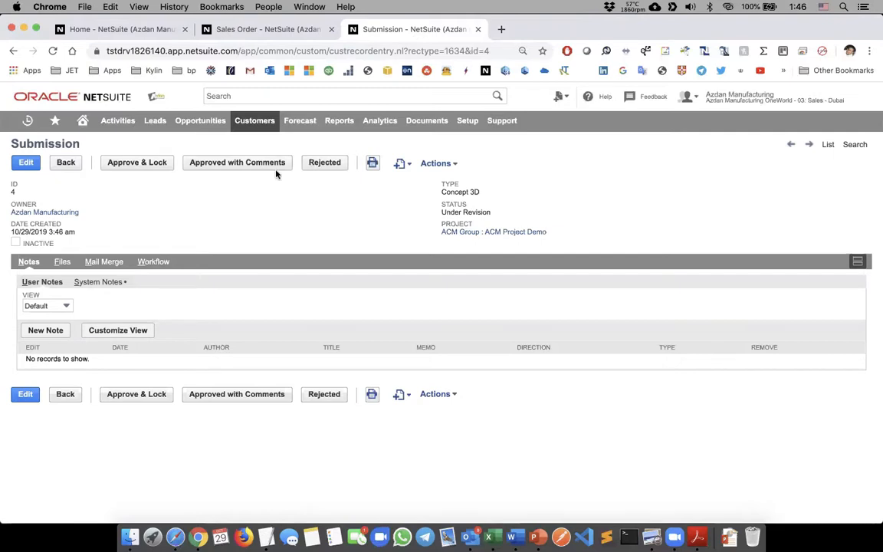
{"action": "left_click", "coordinate": [232, 170]}
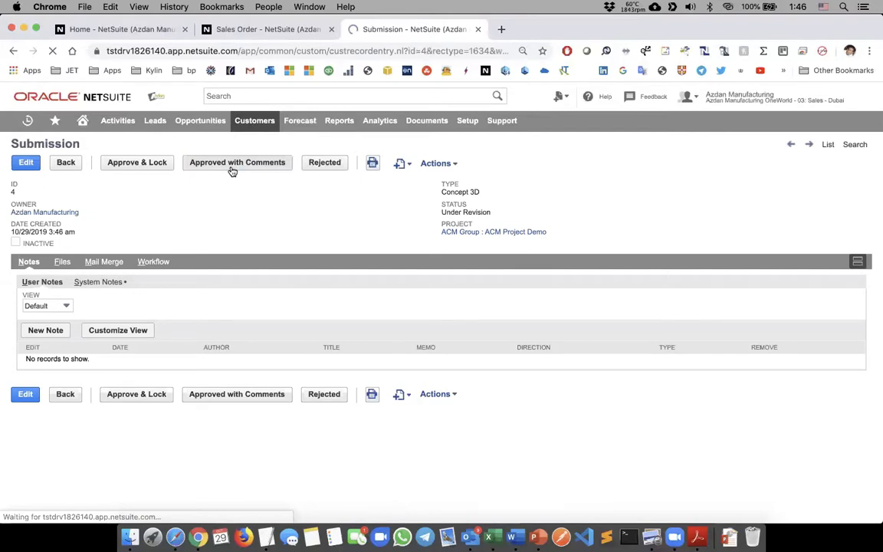
{"action": "triple_click", "coordinate": [450, 213]}
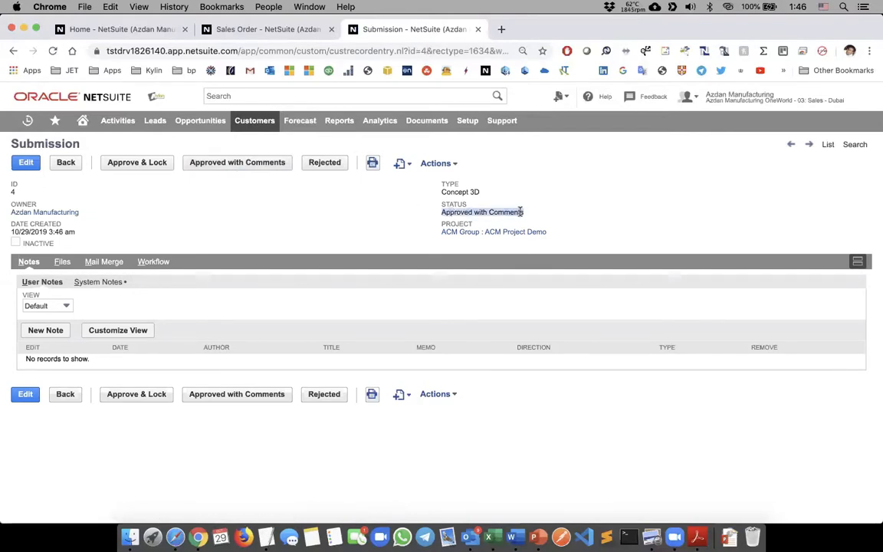
{"action": "left_click", "coordinate": [315, 235]}
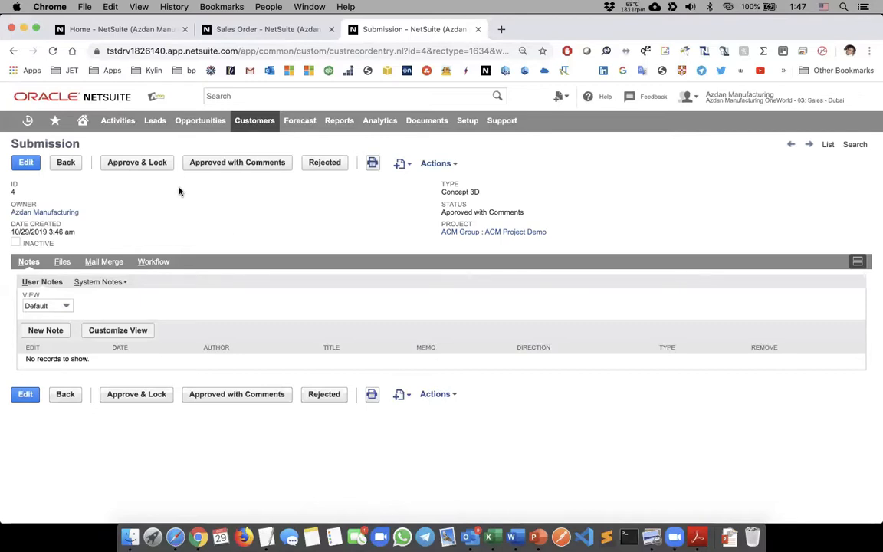
Approve and lock the Concept 3D submission, checking the lock mark beside its title
{"action": "left_click", "coordinate": [131, 170]}
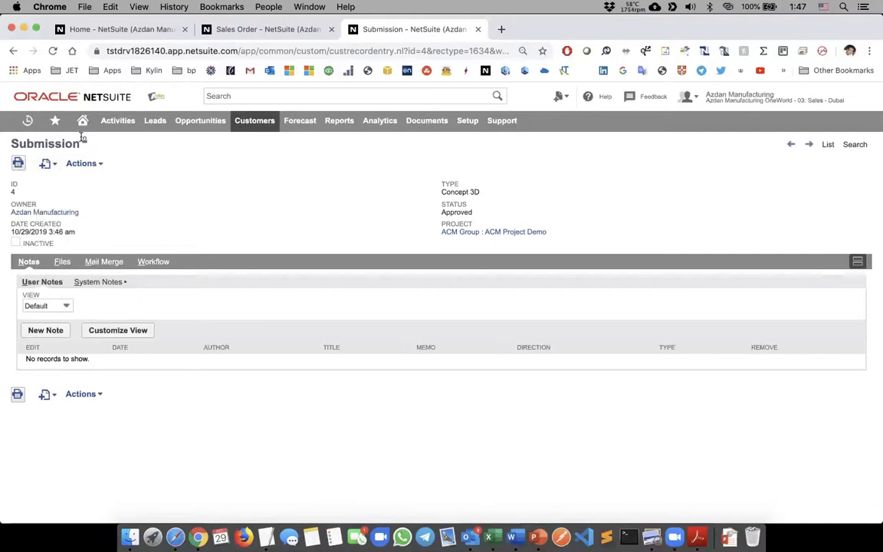
{"action": "triple_click", "coordinate": [44, 144]}
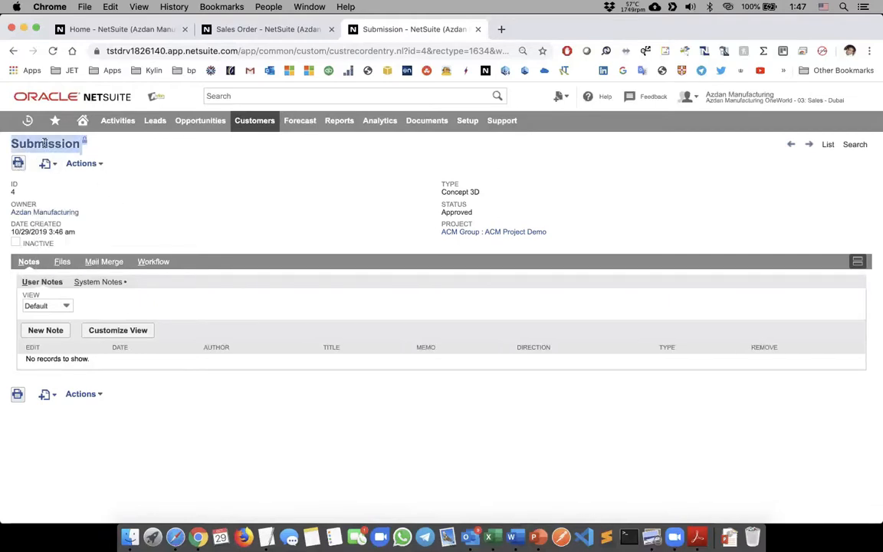
{"action": "left_click", "coordinate": [107, 205]}
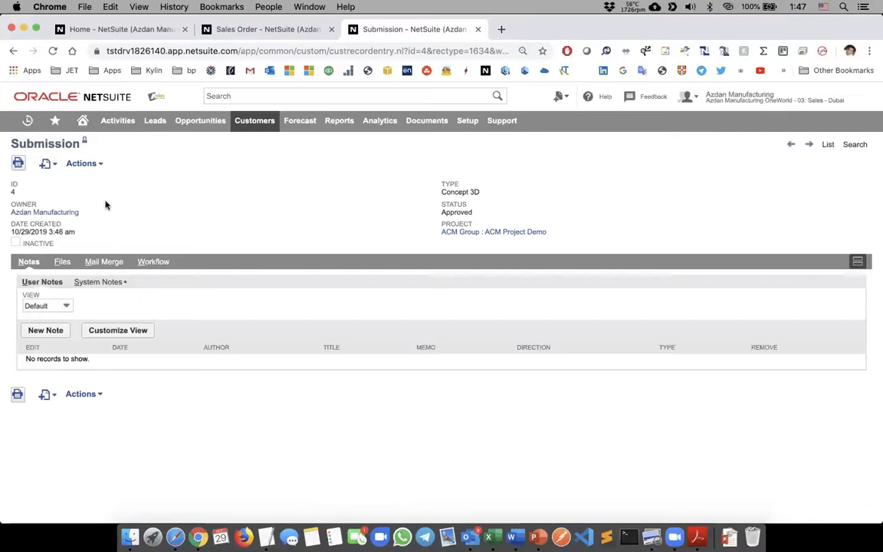
Return to ACM Project Demo, check the submission's status among the related records, and reopen the Concept 3D submission
{"action": "left_click", "coordinate": [449, 234]}
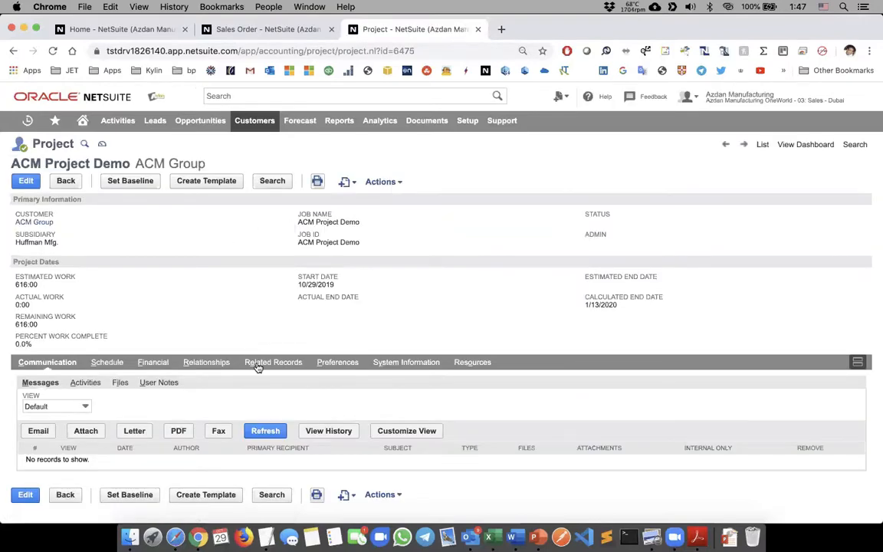
{"action": "left_click", "coordinate": [267, 362]}
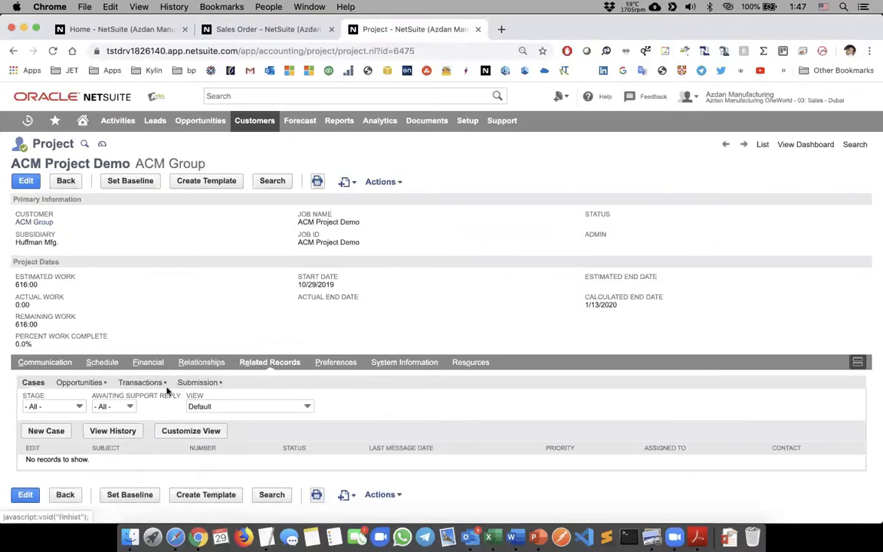
{"action": "left_click", "coordinate": [196, 383]}
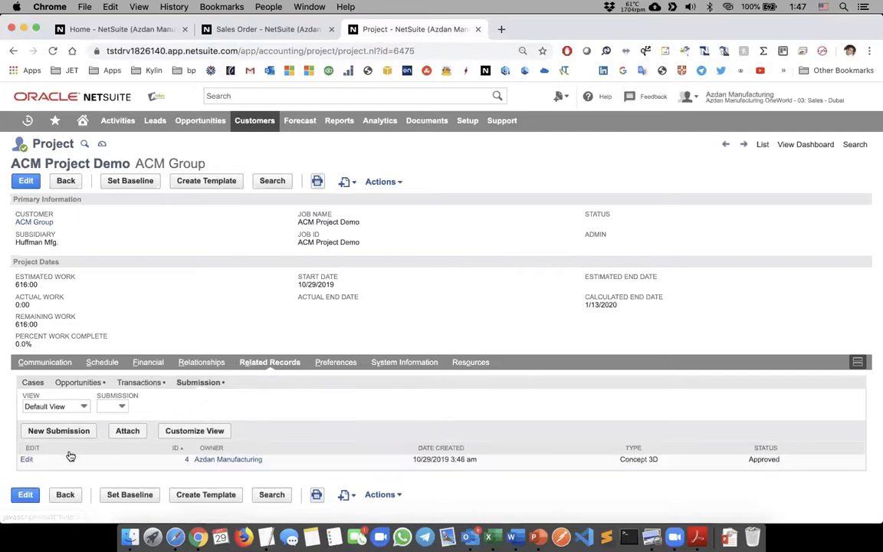
{"action": "left_click", "coordinate": [187, 461]}
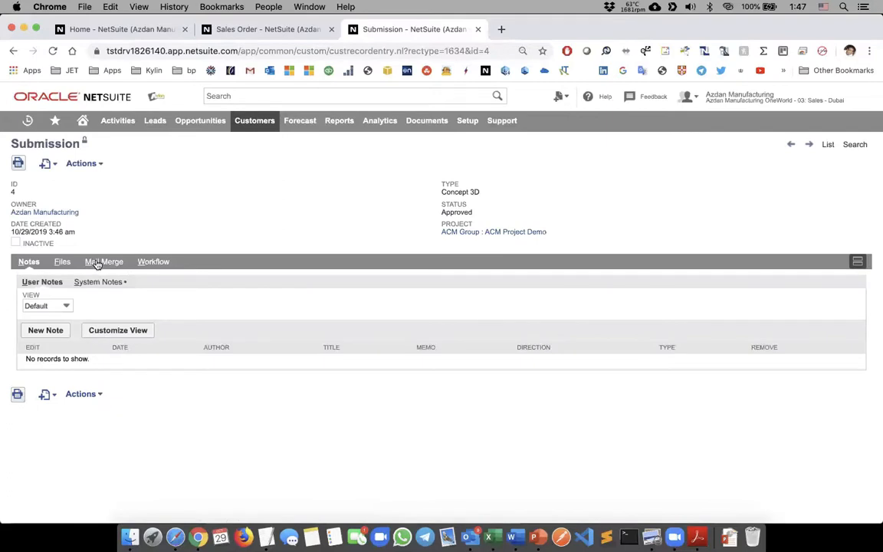
Start an email from the Concept 3D submission's mail merge section with Azdan Manufacturing as the recipient
{"action": "left_click", "coordinate": [91, 262]}
{"action": "left_click", "coordinate": [36, 330]}
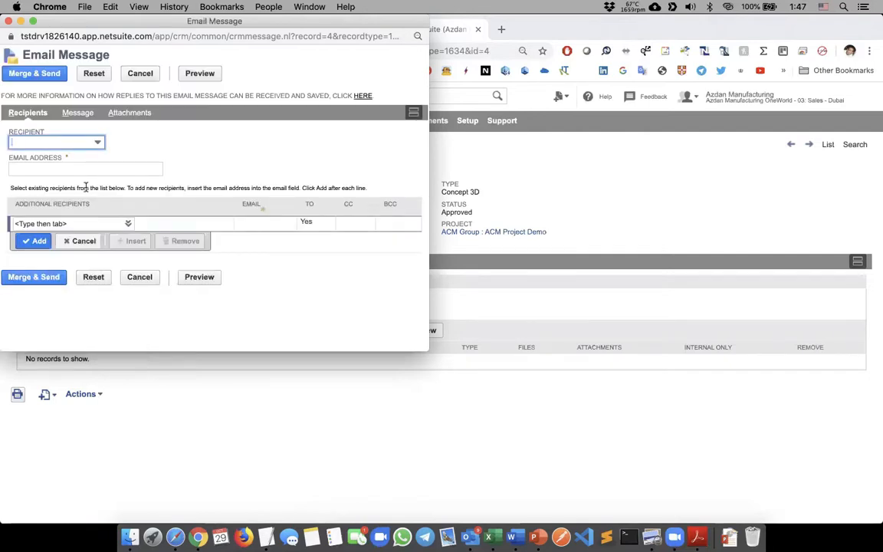
{"action": "left_click", "coordinate": [58, 143]}
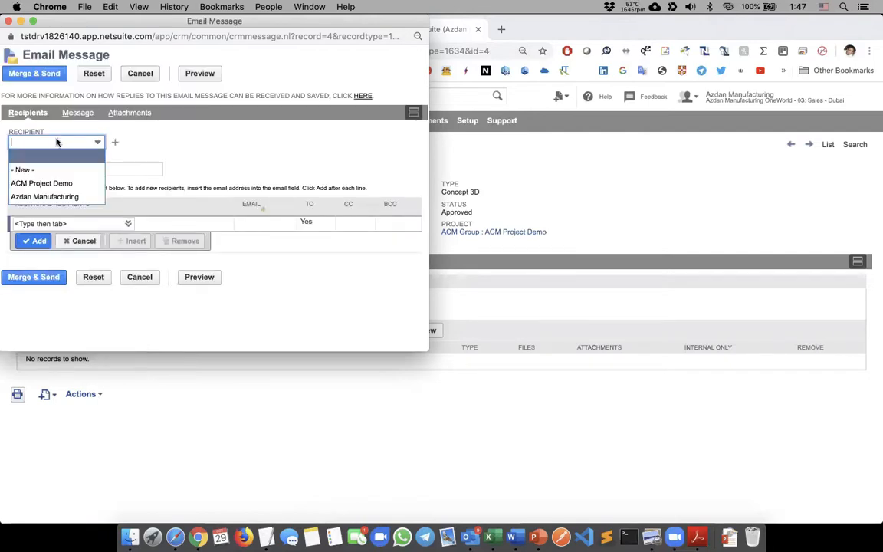
{"action": "left_click", "coordinate": [56, 196]}
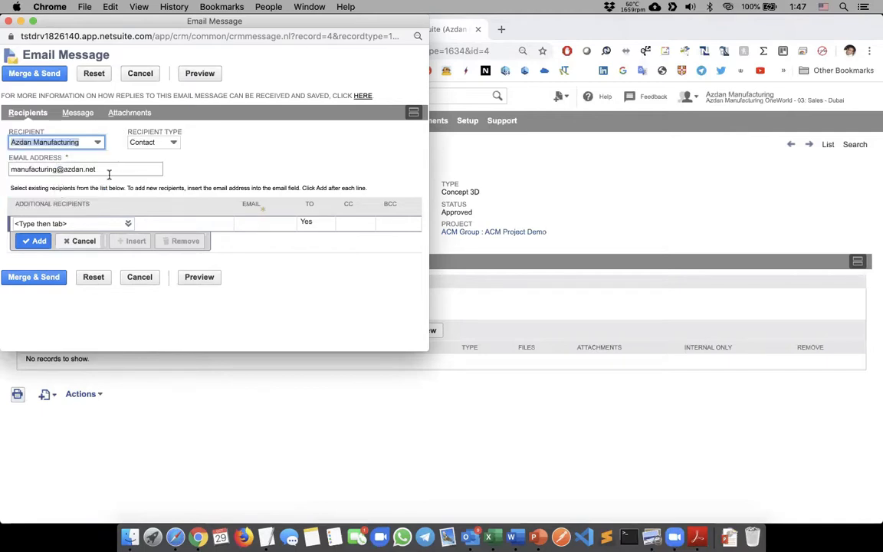
{"action": "left_click", "coordinate": [67, 222]}
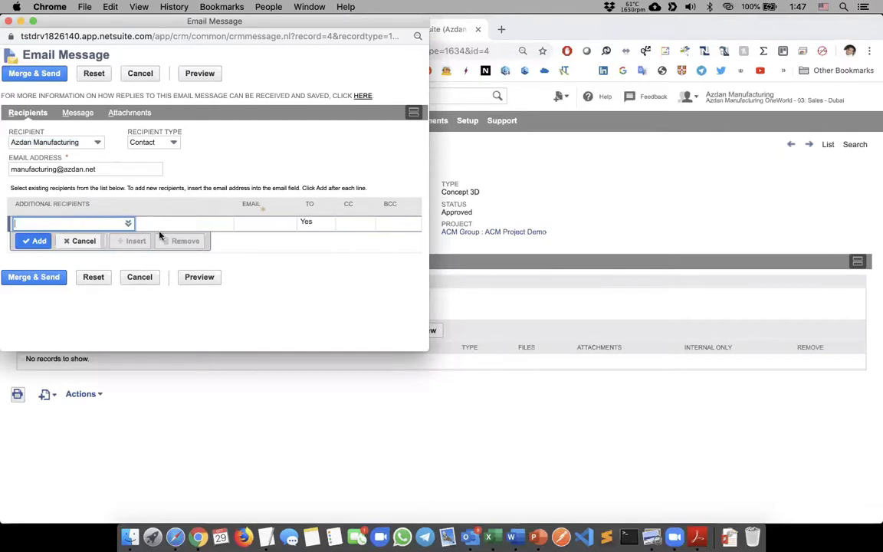
Request a read receipt for the submission email, view its attachment options, and cancel the message
{"action": "left_click", "coordinate": [74, 110]}
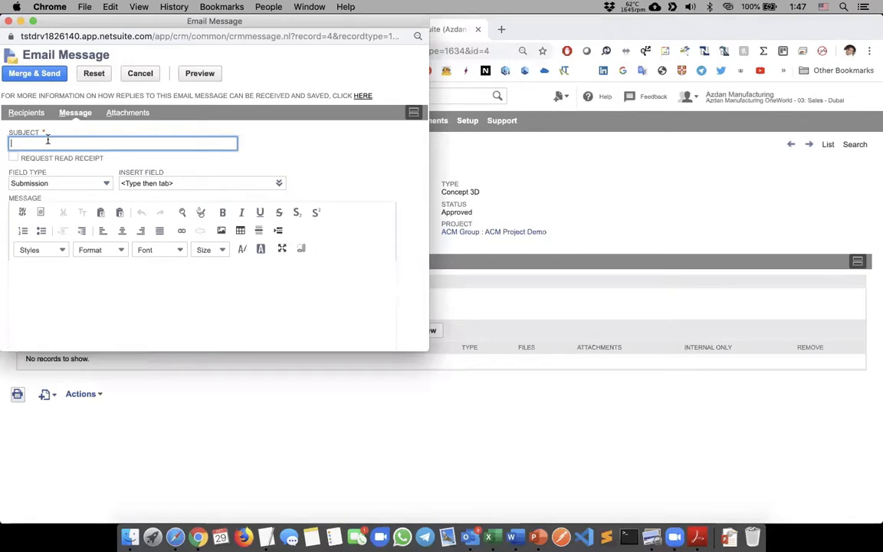
{"action": "left_click", "coordinate": [13, 158]}
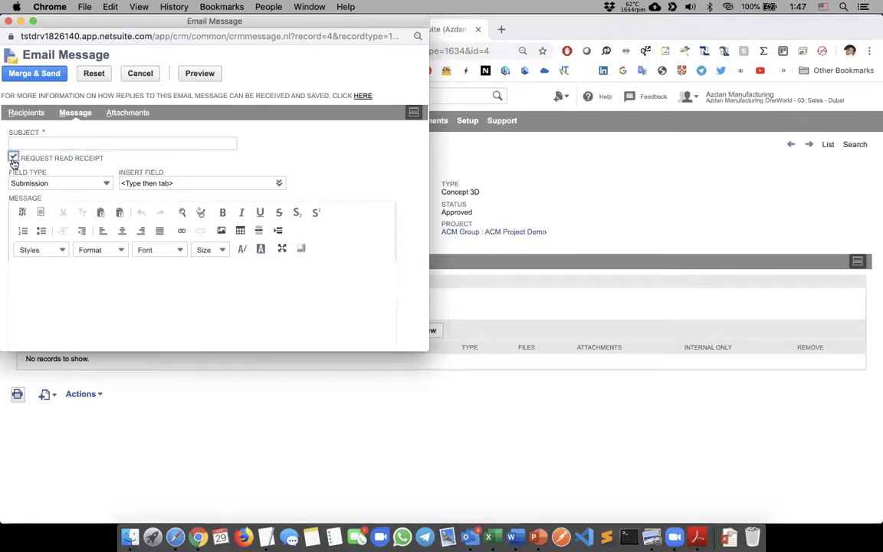
{"action": "left_click", "coordinate": [119, 113]}
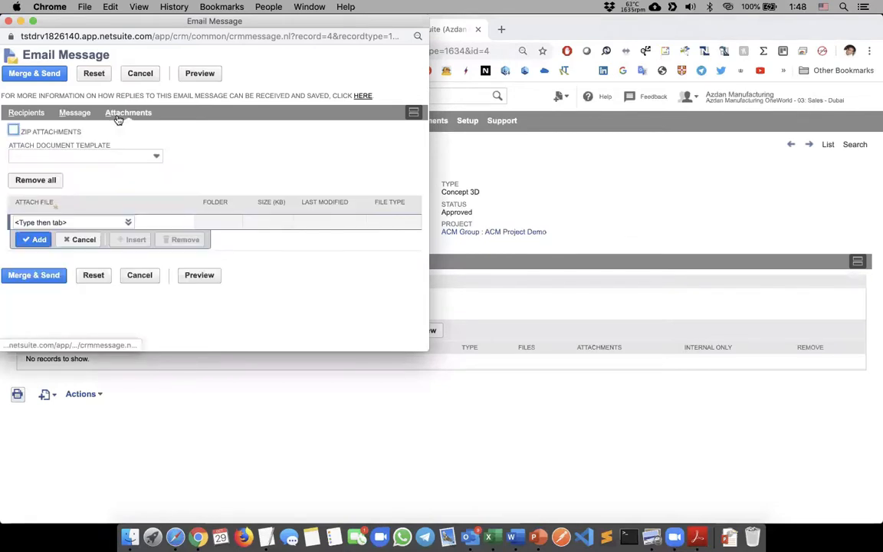
{"action": "left_click", "coordinate": [132, 74]}
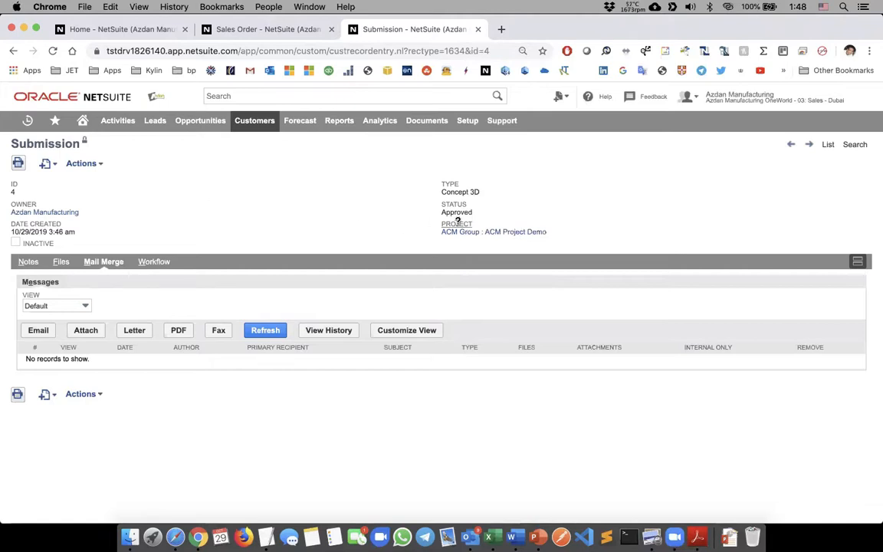
Open the linked ACM Project Demo record, close it, and return to the ACM Group sales order
{"action": "left_click", "coordinate": [462, 233]}
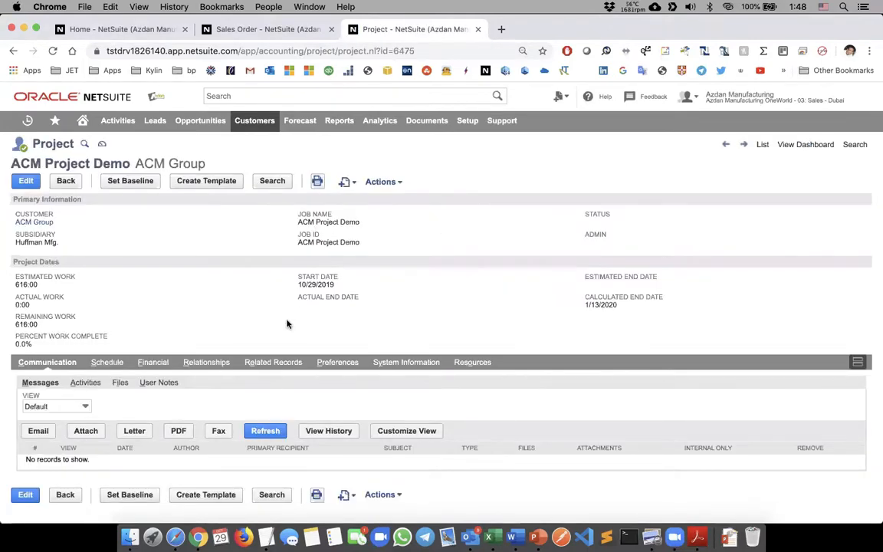
{"action": "key", "text": "super+w"}
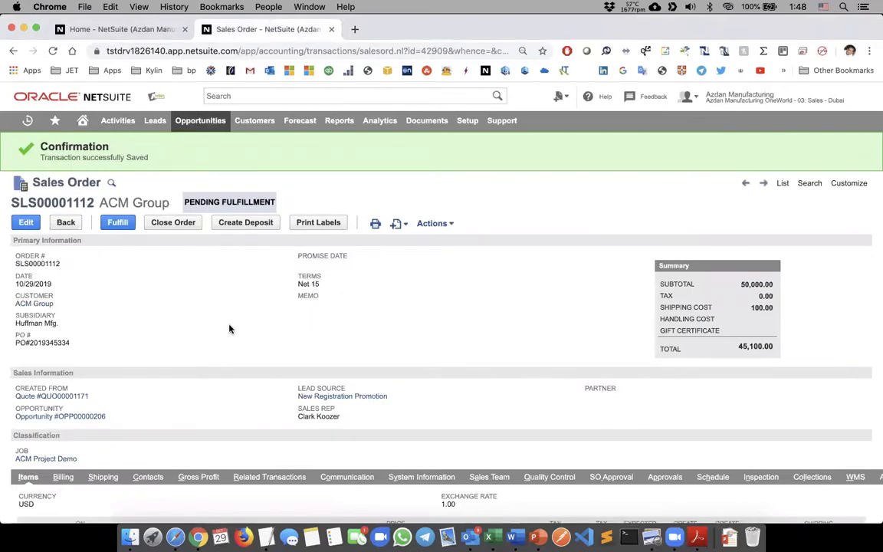
{"action": "scroll", "coordinate": [228, 329], "scroll_direction": "down", "scroll_amount": 3}
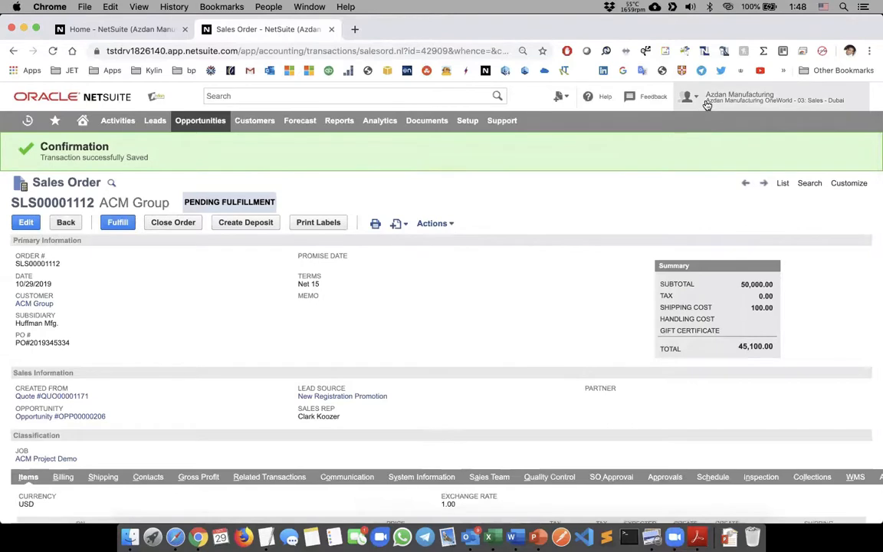
Switch to the 05: Procurement role and open the Tensile Shades assembly by searching for "tensile"
{"action": "mouse_move", "coordinate": [707, 105]}
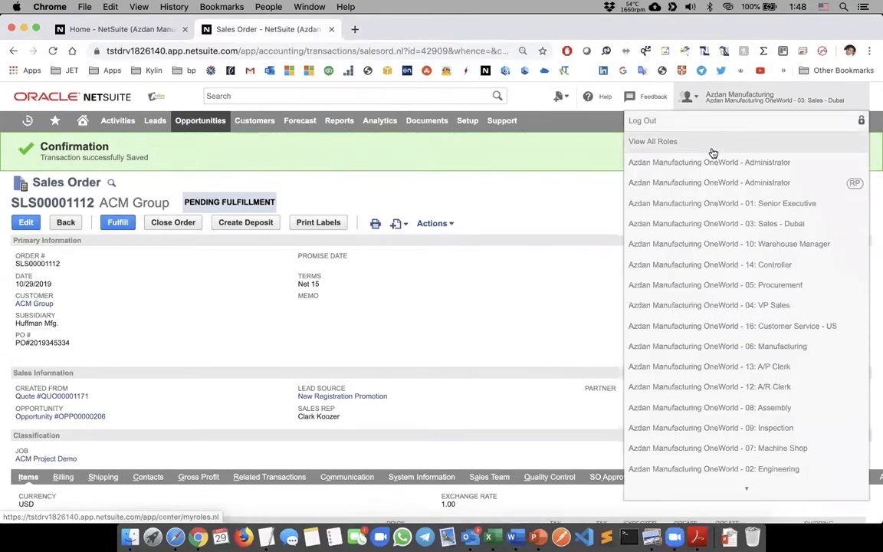
{"action": "left_click", "coordinate": [730, 285]}
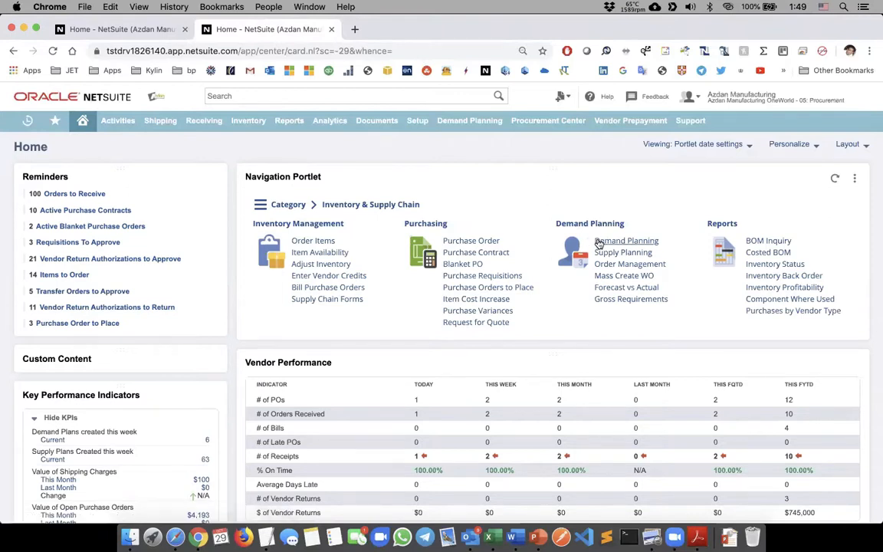
{"action": "left_click", "coordinate": [328, 98]}
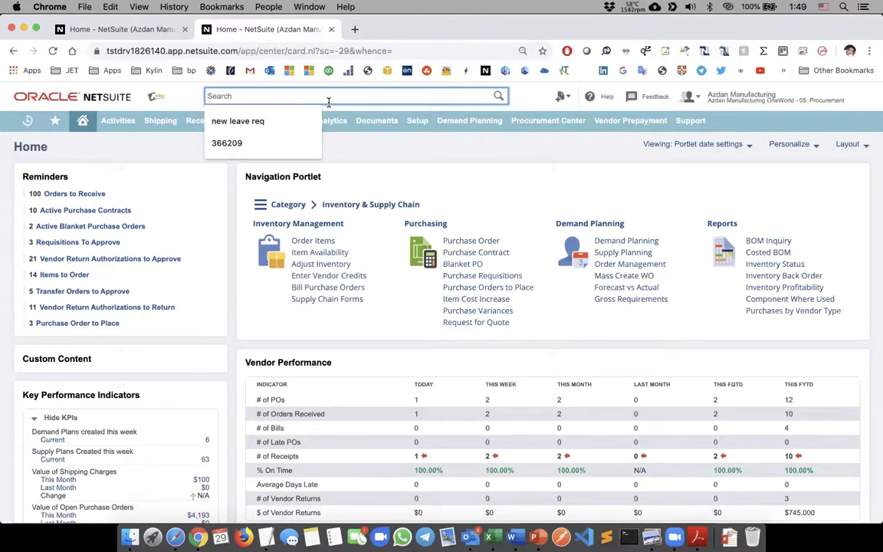
{"action": "type", "text": "tens"}
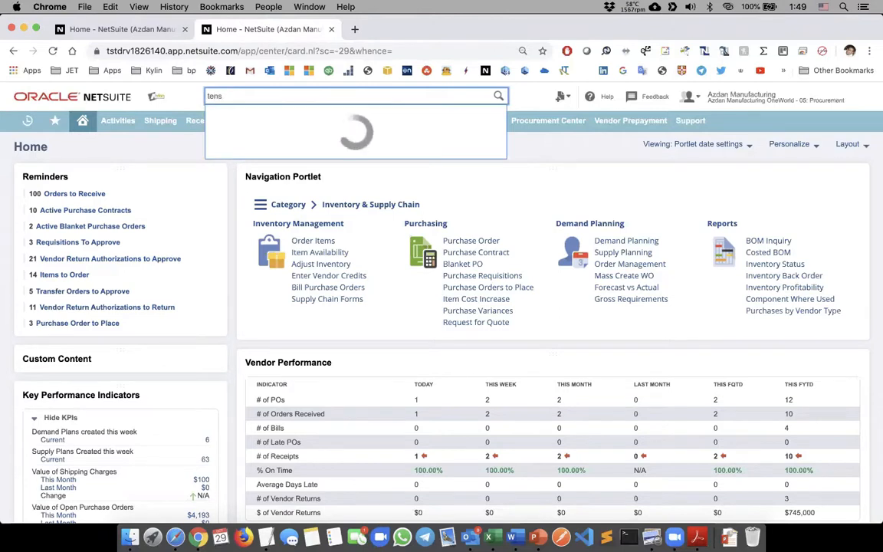
{"action": "type", "text": "ile"}
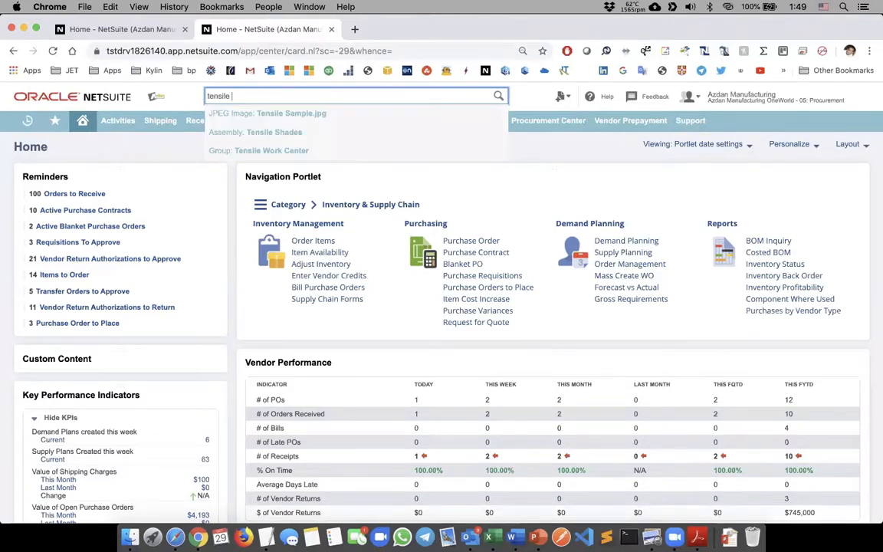
{"action": "left_click", "coordinate": [271, 138]}
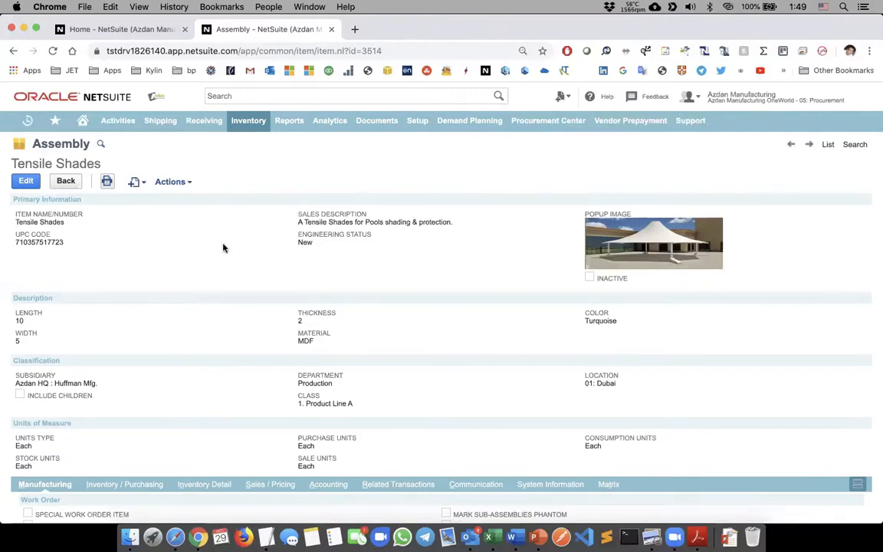
Examine the Tensile Shades assembly's name, image, description, classification and bills of materials
{"action": "triple_click", "coordinate": [36, 163]}
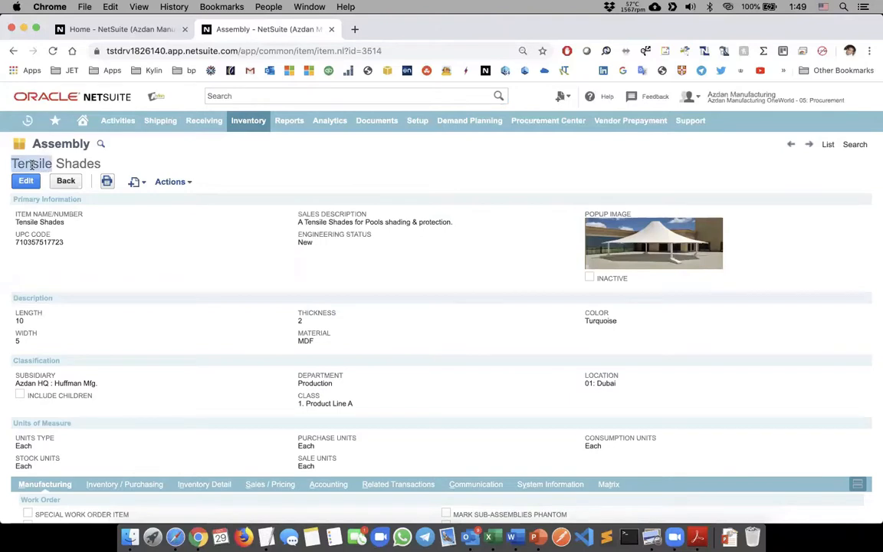
{"action": "scroll", "coordinate": [153, 256], "scroll_direction": "down", "scroll_amount": 1}
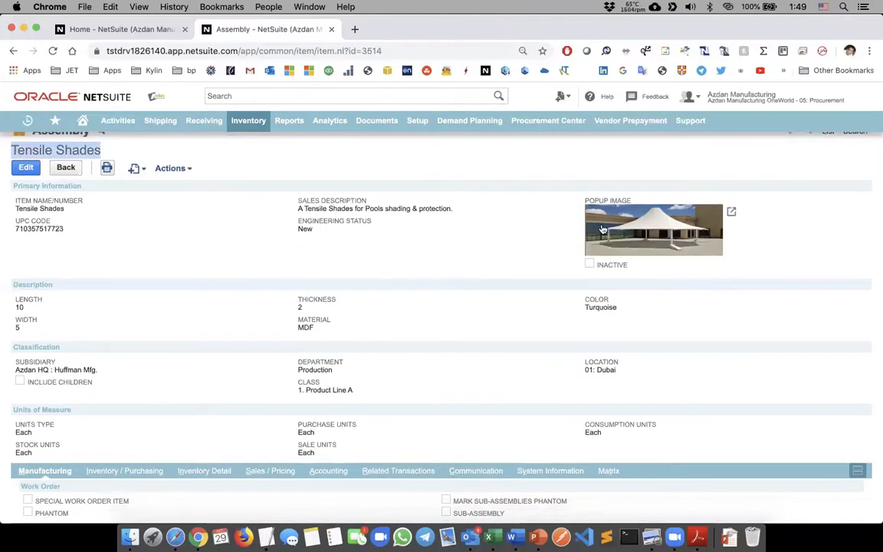
{"action": "scroll", "coordinate": [472, 293], "scroll_direction": "down", "scroll_amount": 3}
{"action": "scroll", "coordinate": [472, 293], "scroll_direction": "up", "scroll_amount": 1}
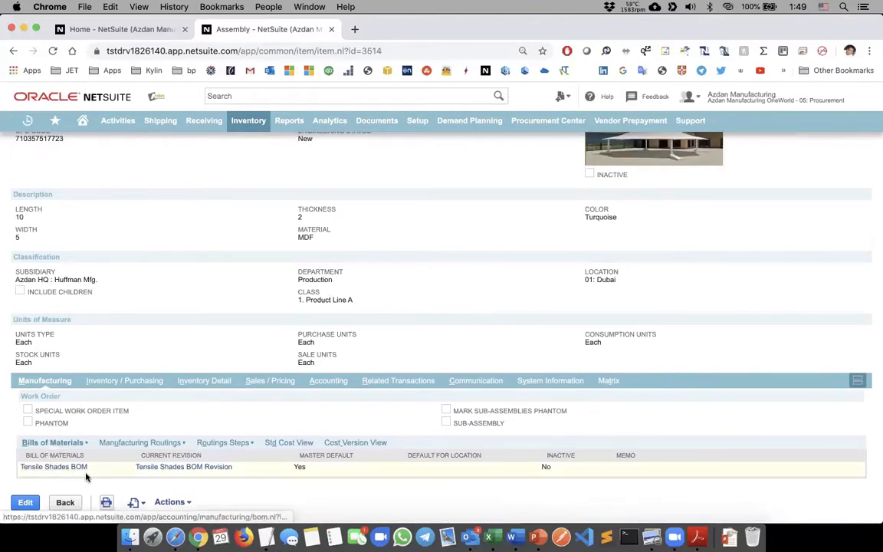
Try to open the Tensile Shades BOM Revision in a separate tab, read the page, and close it
{"action": "left_click", "coordinate": [143, 469], "text": "super"}
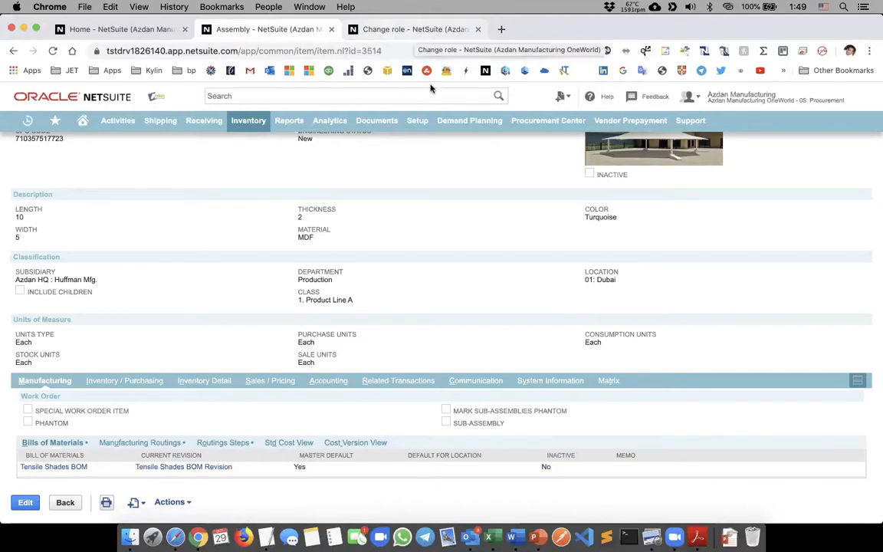
{"action": "left_click", "coordinate": [452, 29]}
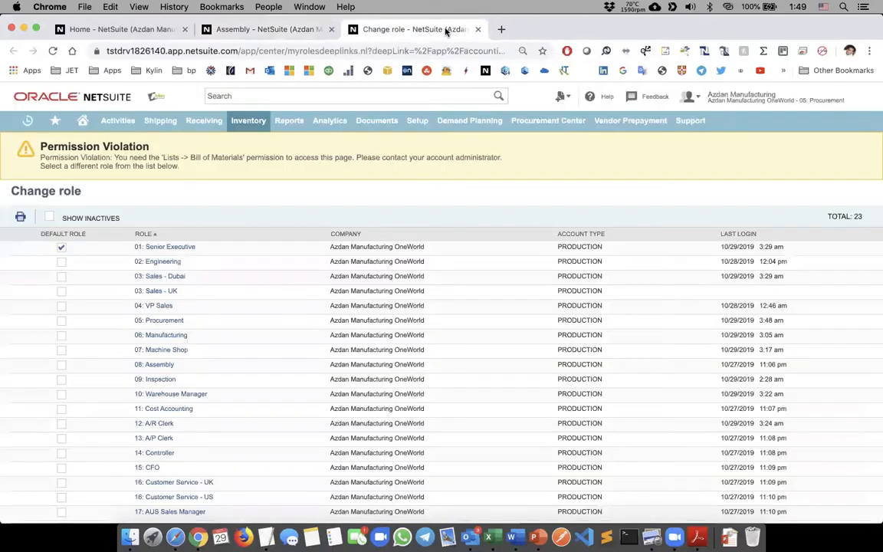
{"action": "triple_click", "coordinate": [49, 150]}
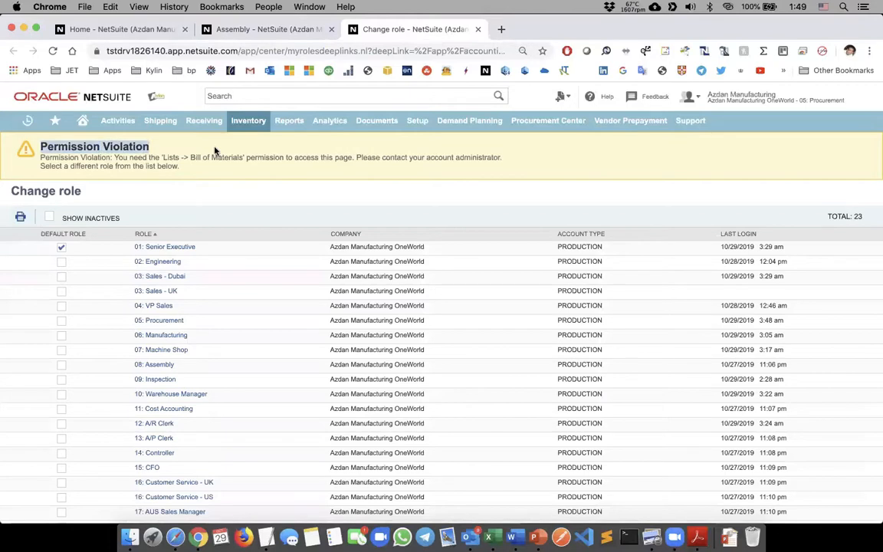
{"action": "left_click", "coordinate": [476, 29]}
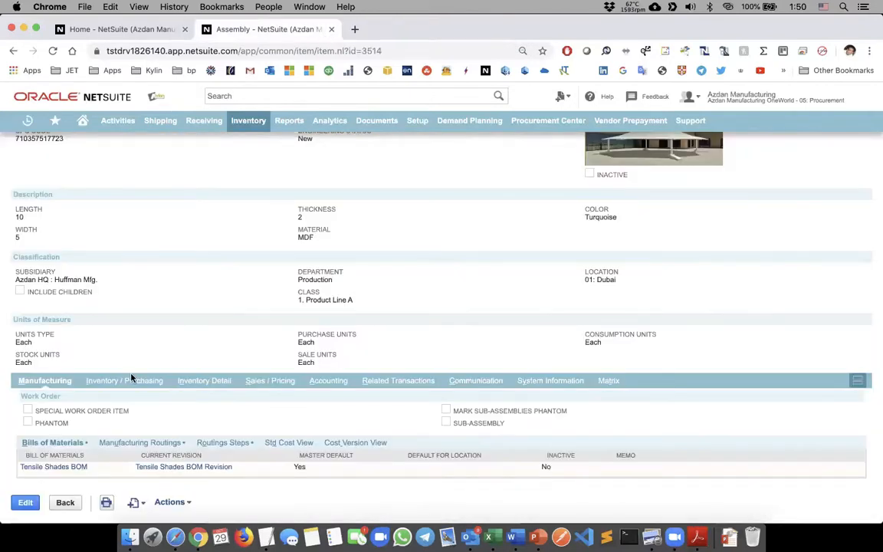
Review the assembly's manufacturing routings, including Tensile Shades Routing (Dubai), and look through the routing steps list
{"action": "left_click", "coordinate": [122, 445]}
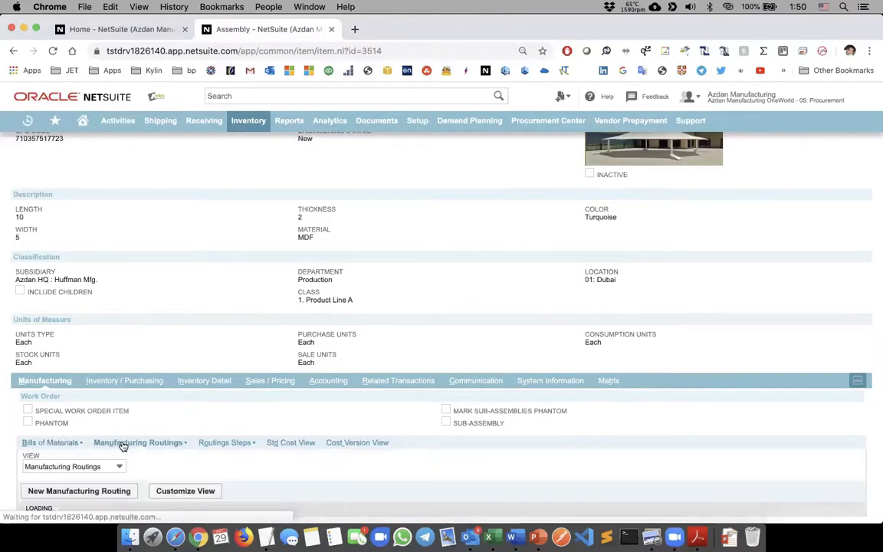
{"action": "scroll", "coordinate": [134, 452], "scroll_direction": "down", "scroll_amount": 2}
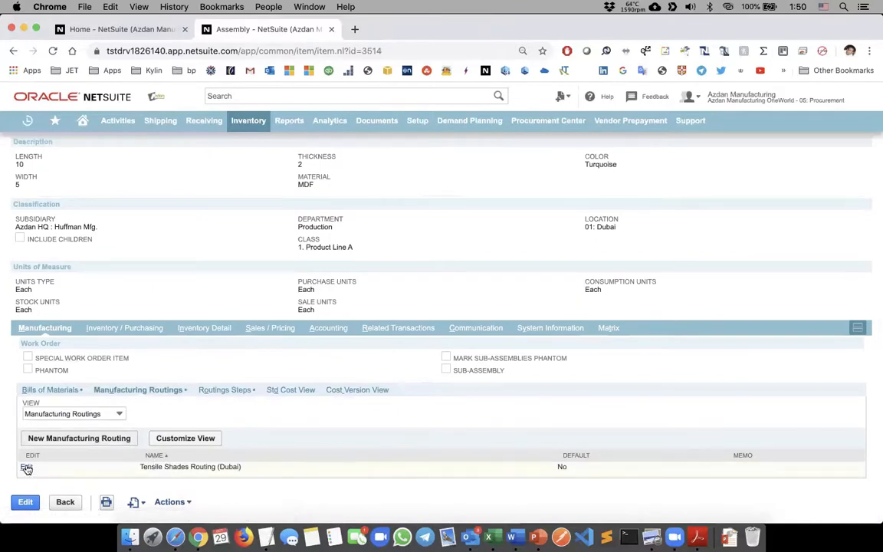
{"action": "triple_click", "coordinate": [168, 466]}
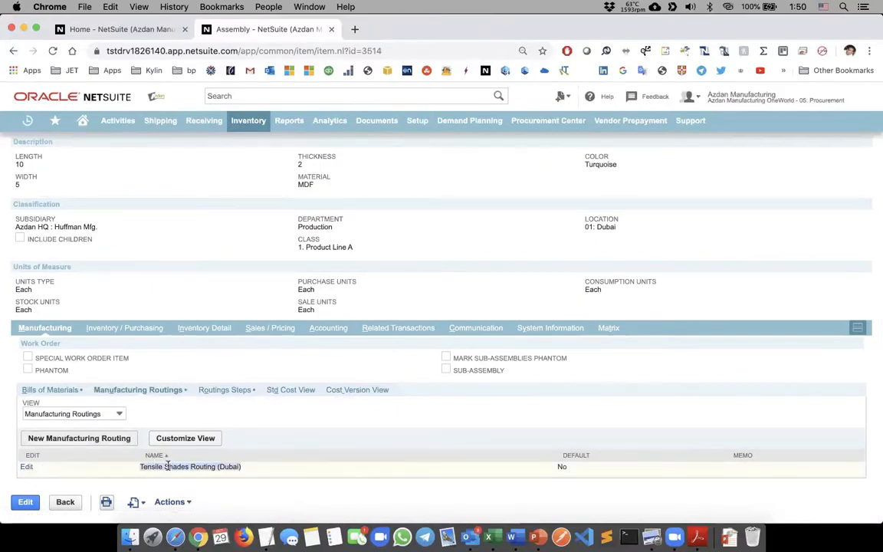
{"action": "left_click", "coordinate": [215, 393]}
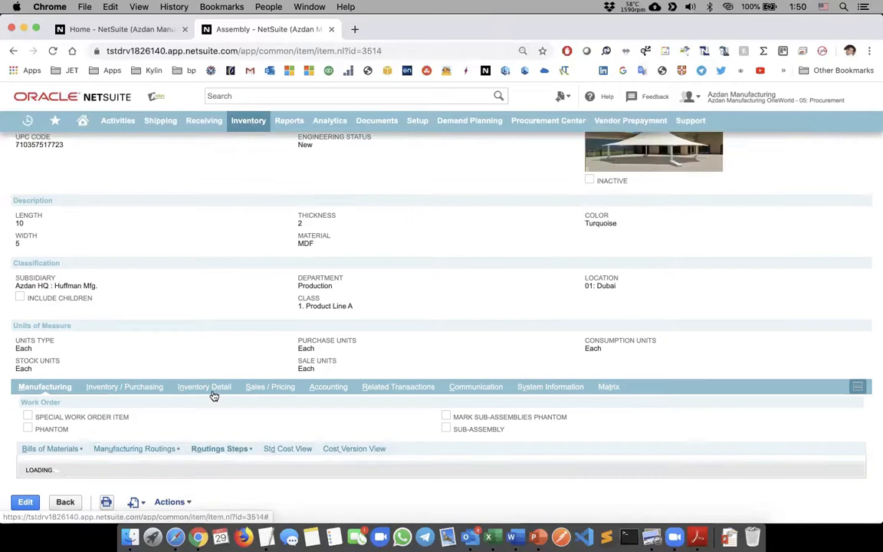
{"action": "scroll", "coordinate": [214, 394], "scroll_direction": "down", "scroll_amount": 5}
{"action": "scroll", "coordinate": [214, 394], "scroll_direction": "down", "scroll_amount": 3}
{"action": "scroll", "coordinate": [220, 372], "scroll_direction": "up", "scroll_amount": 4}
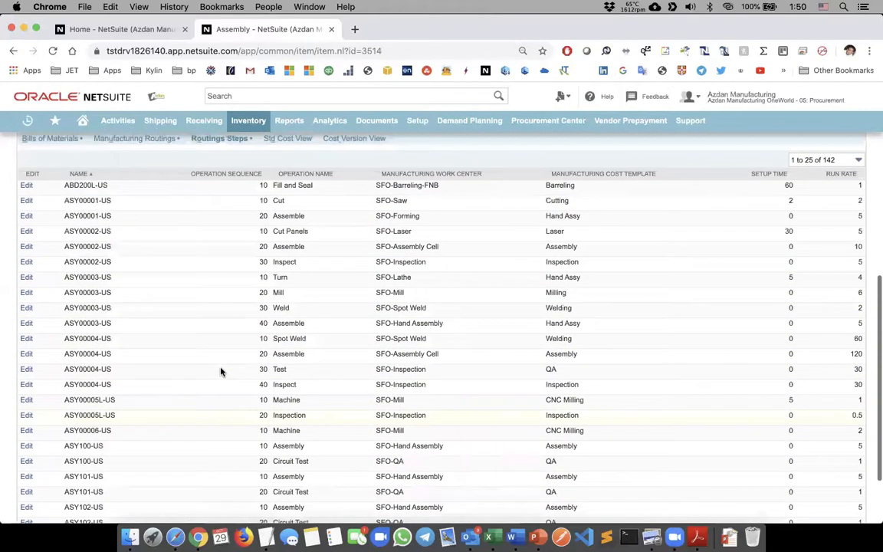
{"action": "scroll", "coordinate": [221, 370], "scroll_direction": "up", "scroll_amount": 1}
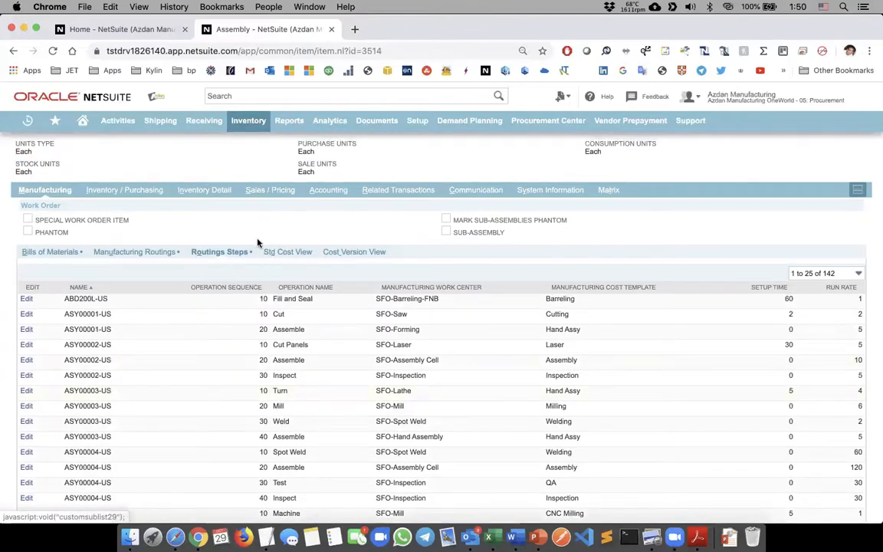
Review the assembly's inventory and purchasing details, including costing method, replenishment settings and stock and planning columns per location
{"action": "scroll", "coordinate": [204, 210], "scroll_direction": "up", "scroll_amount": 1}
{"action": "left_click", "coordinate": [142, 222]}
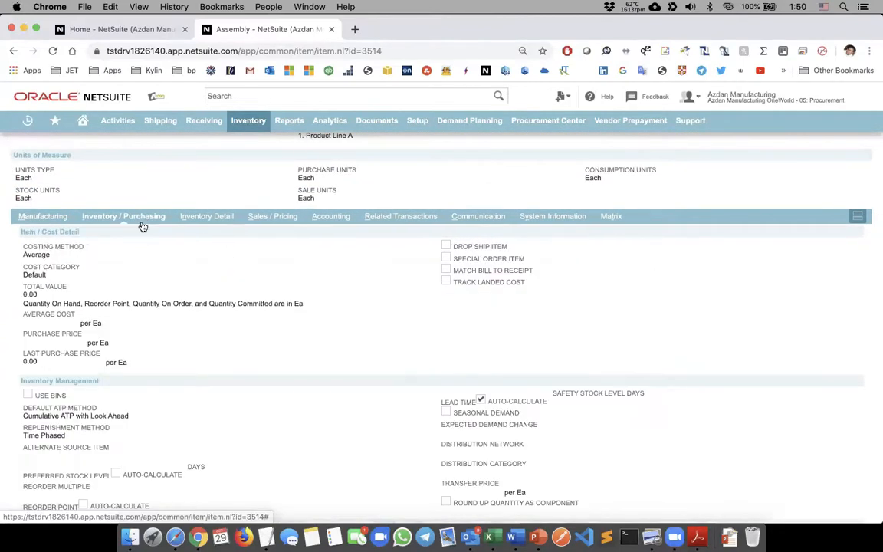
{"action": "scroll", "coordinate": [142, 244], "scroll_direction": "down", "scroll_amount": 1}
{"action": "double_click", "coordinate": [26, 242]}
{"action": "scroll", "coordinate": [68, 318], "scroll_direction": "down", "scroll_amount": 5}
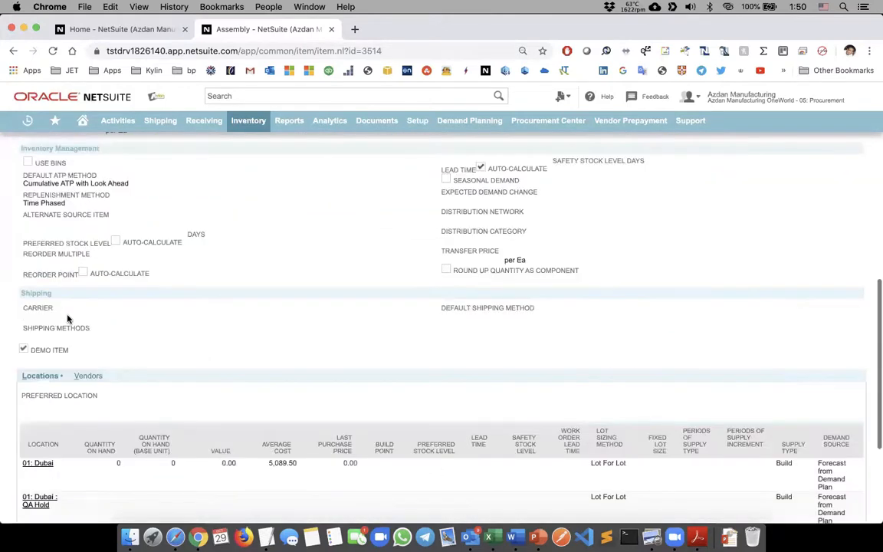
{"action": "scroll", "coordinate": [67, 316], "scroll_direction": "up", "scroll_amount": 1}
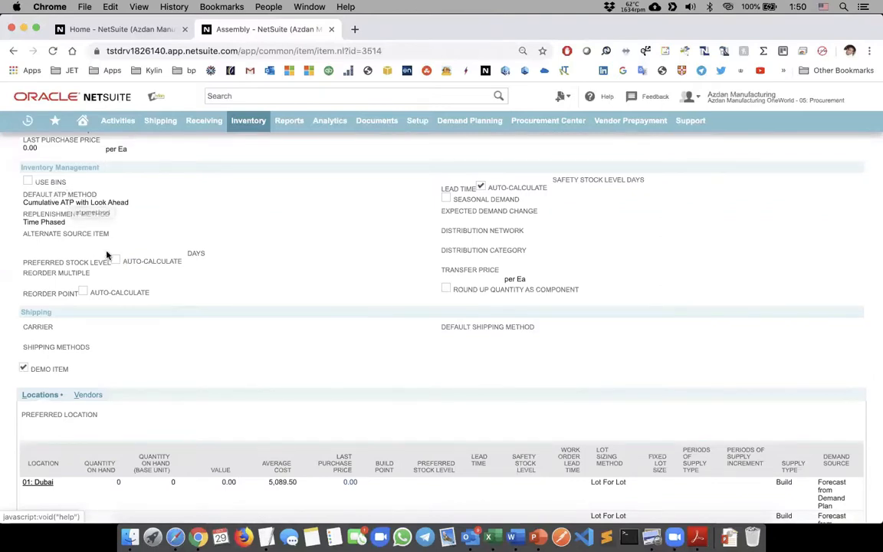
{"action": "scroll", "coordinate": [134, 257], "scroll_direction": "down", "scroll_amount": 5}
{"action": "scroll", "coordinate": [136, 257], "scroll_direction": "down", "scroll_amount": 1}
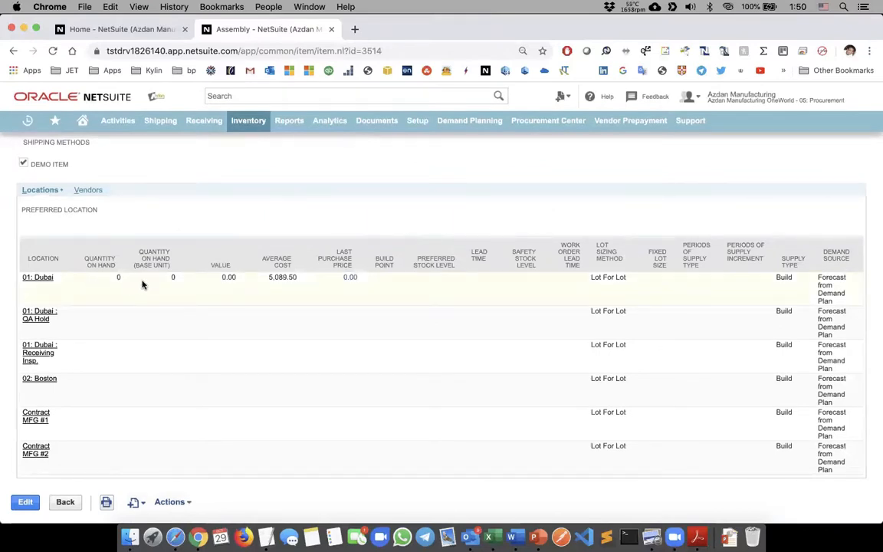
{"action": "scroll", "coordinate": [175, 290], "scroll_direction": "right", "scroll_amount": 5}
{"action": "scroll", "coordinate": [175, 291], "scroll_direction": "right", "scroll_amount": 2}
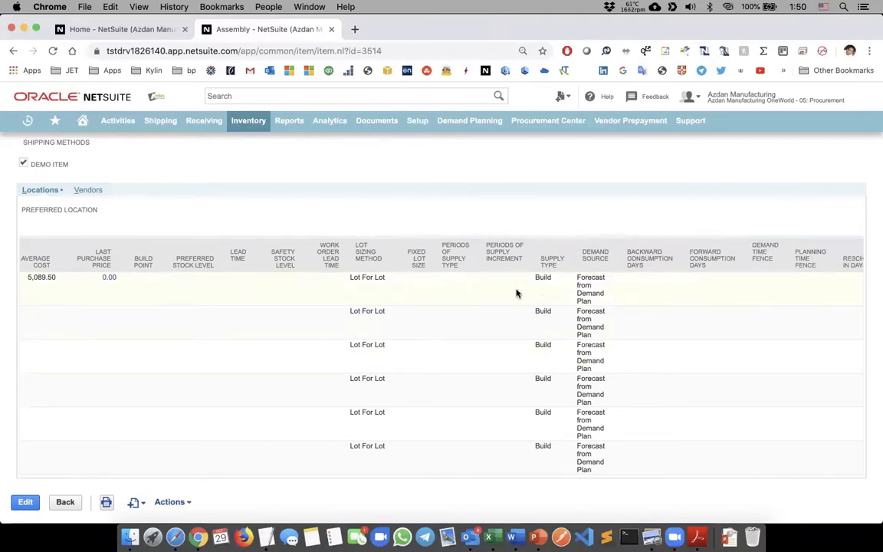
Review the Tensile Shades assembly's quantity, cost and planning columns per location and return to the primary information
{"action": "scroll", "coordinate": [517, 293], "scroll_direction": "left", "scroll_amount": 7}
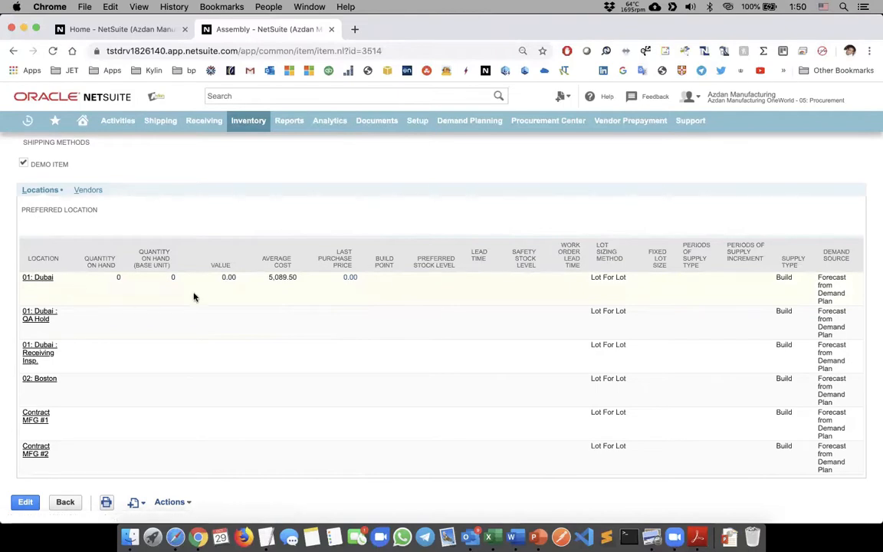
{"action": "scroll", "coordinate": [194, 298], "scroll_direction": "right", "scroll_amount": 4}
{"action": "scroll", "coordinate": [194, 297], "scroll_direction": "right", "scroll_amount": 10}
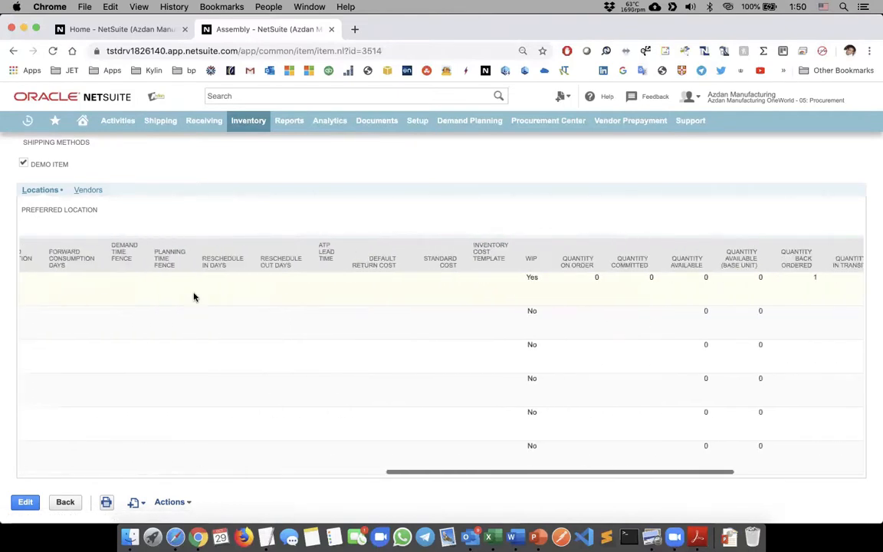
{"action": "scroll", "coordinate": [194, 298], "scroll_direction": "right", "scroll_amount": 2}
{"action": "scroll", "coordinate": [194, 297], "scroll_direction": "up", "scroll_amount": 10}
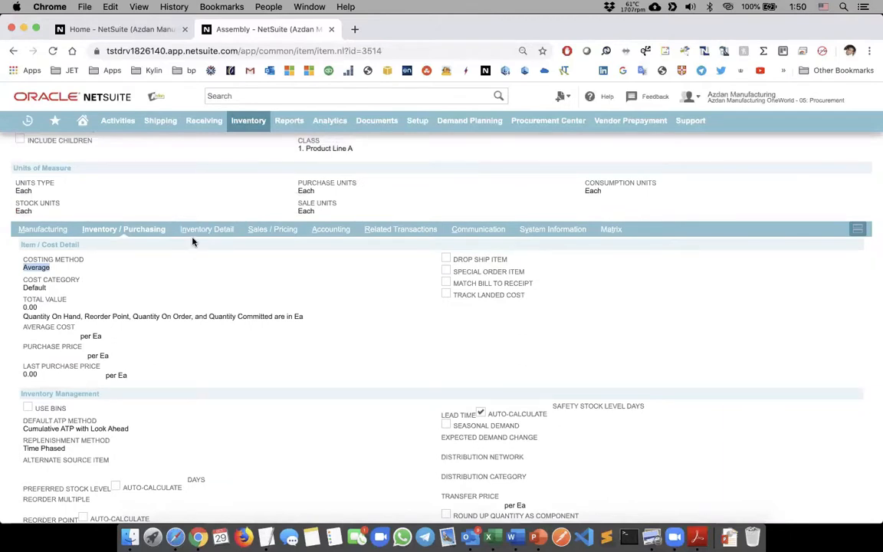
{"action": "scroll", "coordinate": [260, 276], "scroll_direction": "up", "scroll_amount": 5}
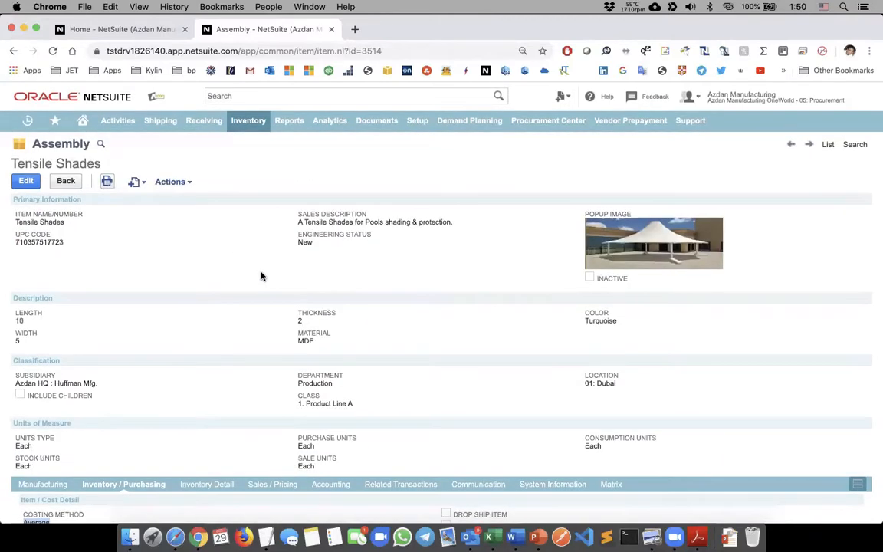
Return to the Procurement home dashboard, closing the leftover Sales role page, and open the Calculate Item Demand Plans page
{"action": "left_click", "coordinate": [90, 123]}
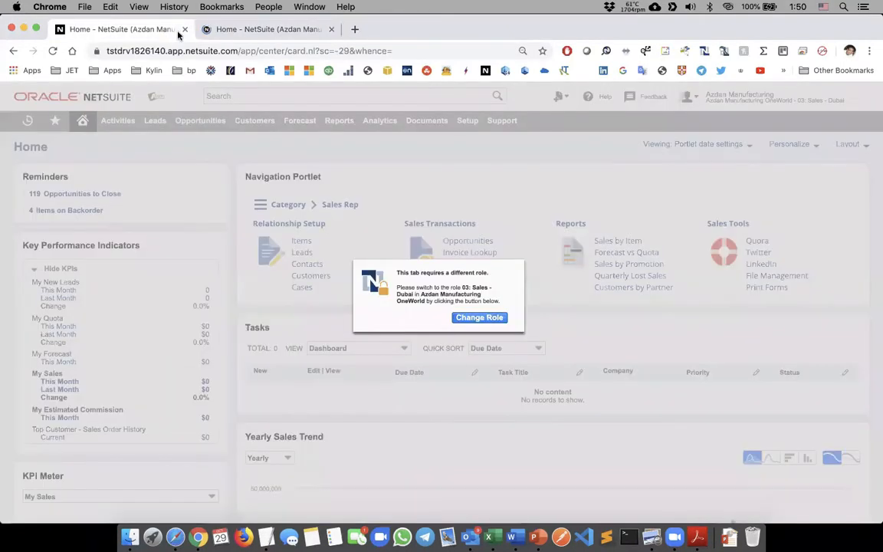
{"action": "left_click", "coordinate": [183, 29]}
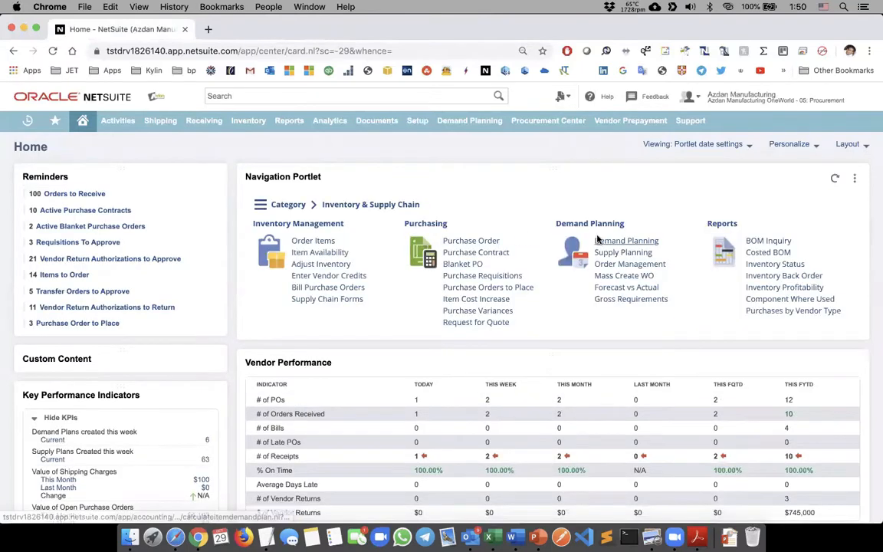
{"action": "left_click", "coordinate": [598, 241]}
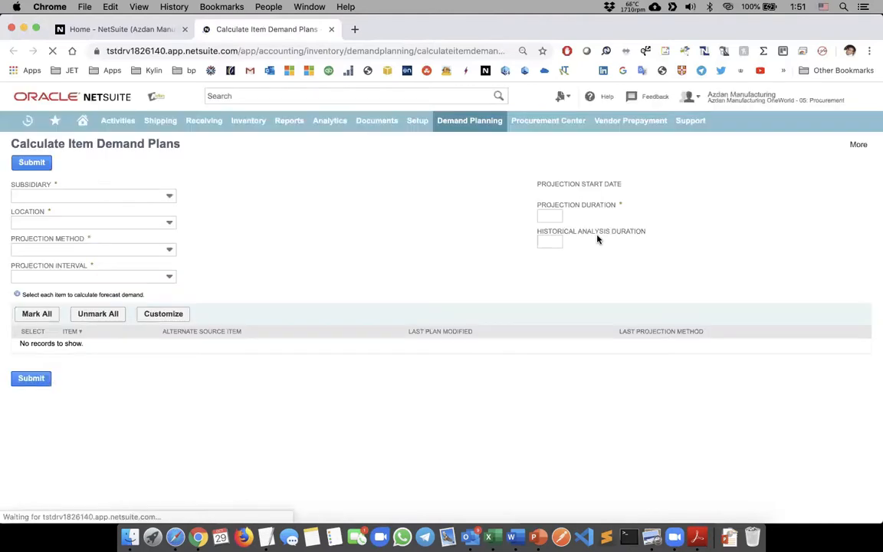
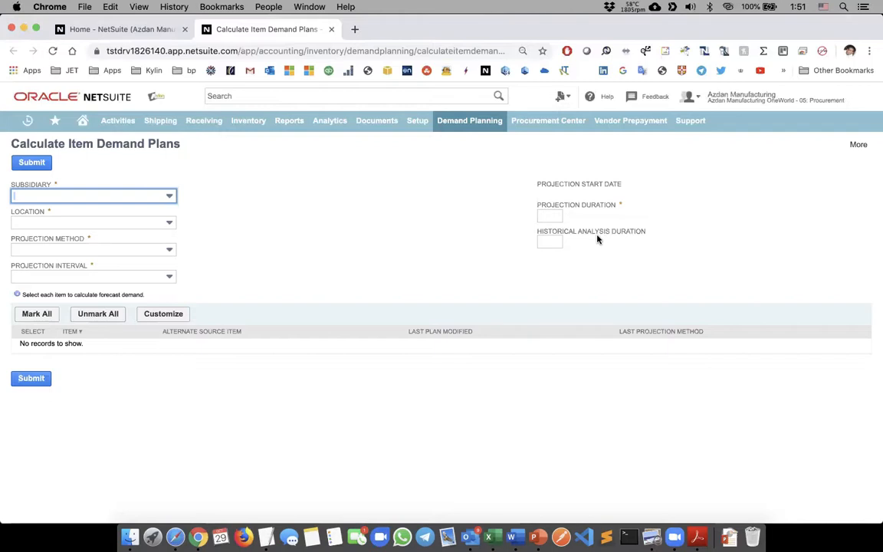
Set the demand plan calculation to subsidiary Huffman Mfg., location 01: Dubai and the Sales Forecast projection method
{"action": "left_click", "coordinate": [146, 197]}
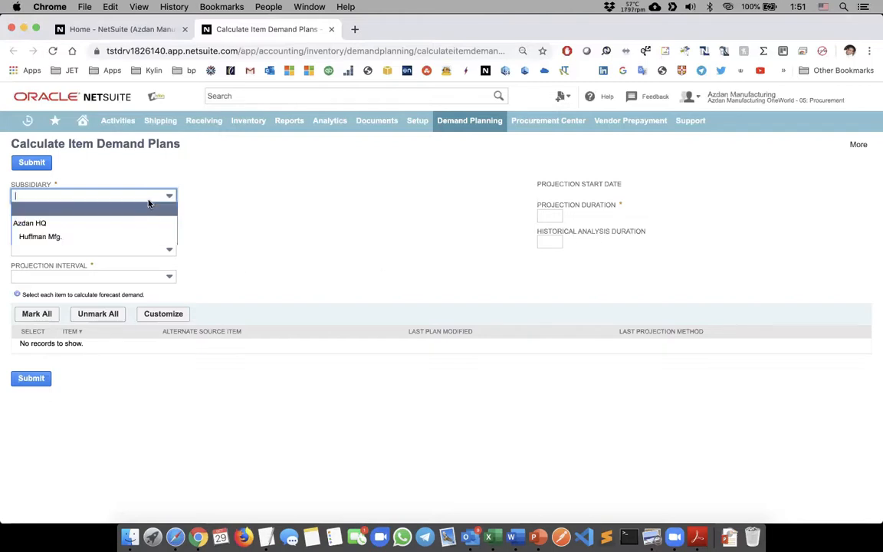
{"action": "left_click", "coordinate": [126, 238]}
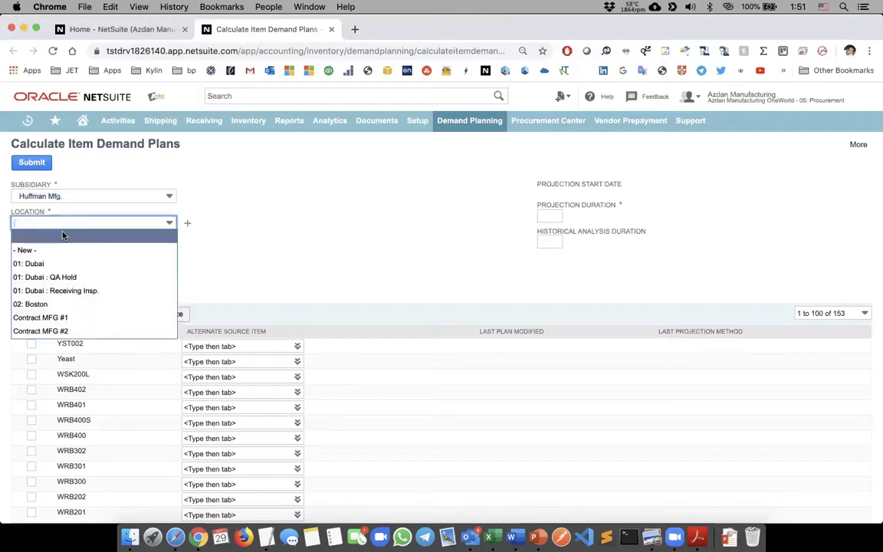
{"action": "left_click", "coordinate": [53, 263]}
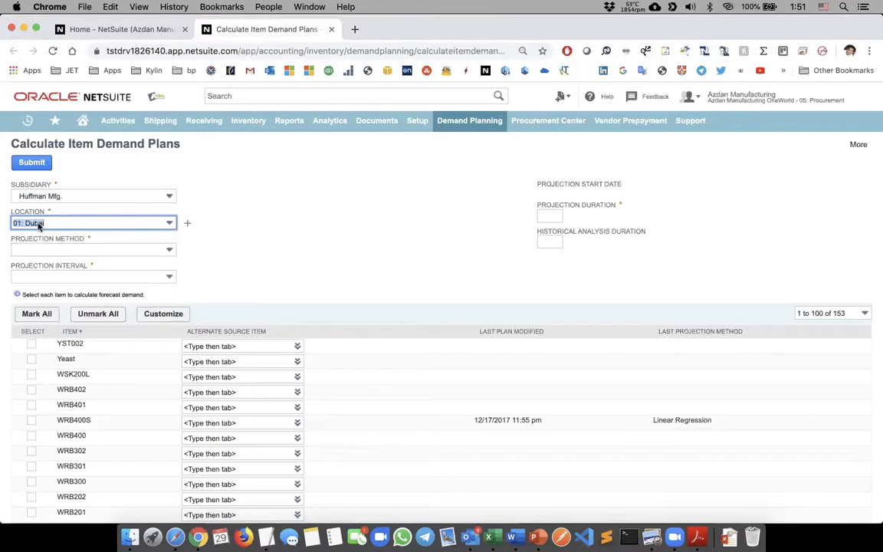
{"action": "left_click", "coordinate": [41, 253]}
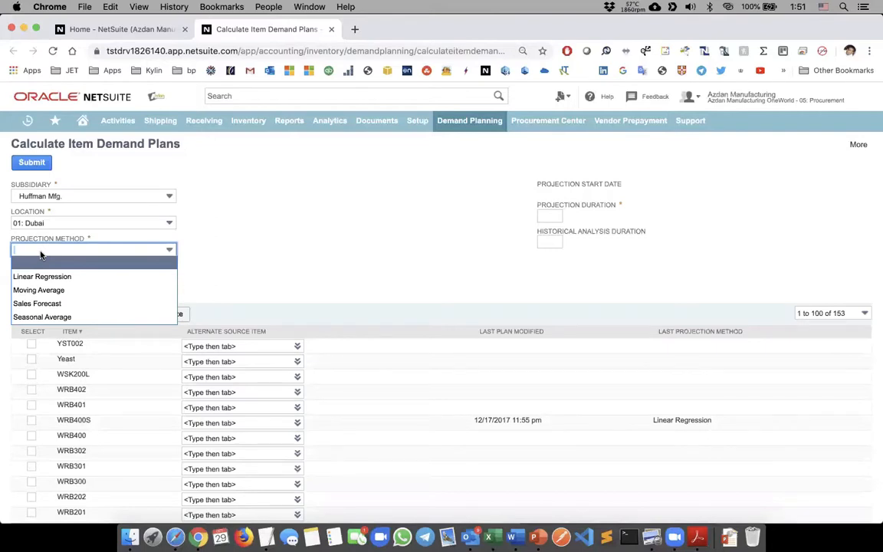
{"action": "left_click", "coordinate": [27, 304]}
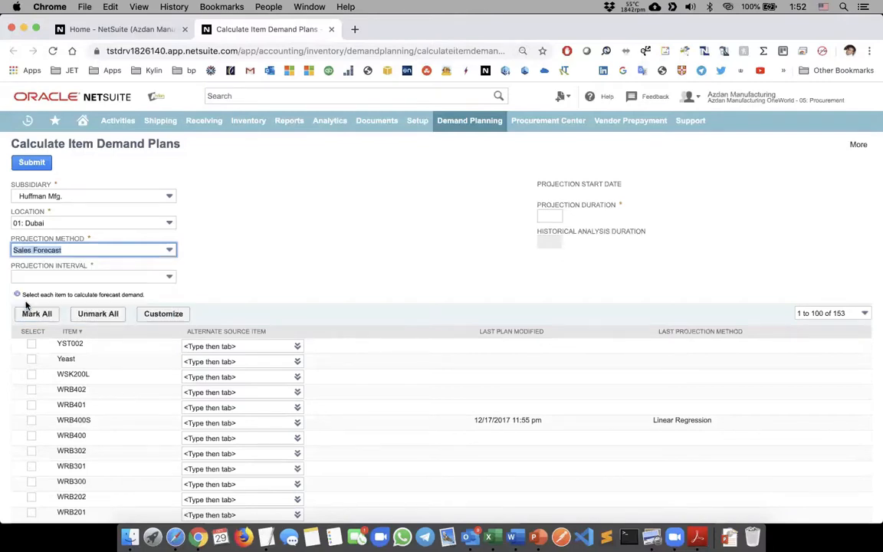
Set the demand plan's projection interval to Weekly and its projection duration to 12 weeks
{"action": "left_click", "coordinate": [29, 278]}
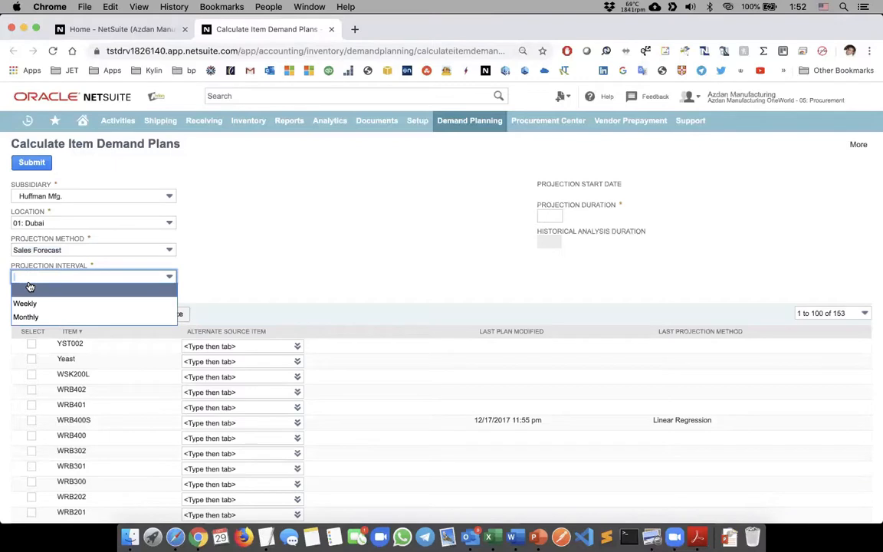
{"action": "left_click", "coordinate": [26, 303]}
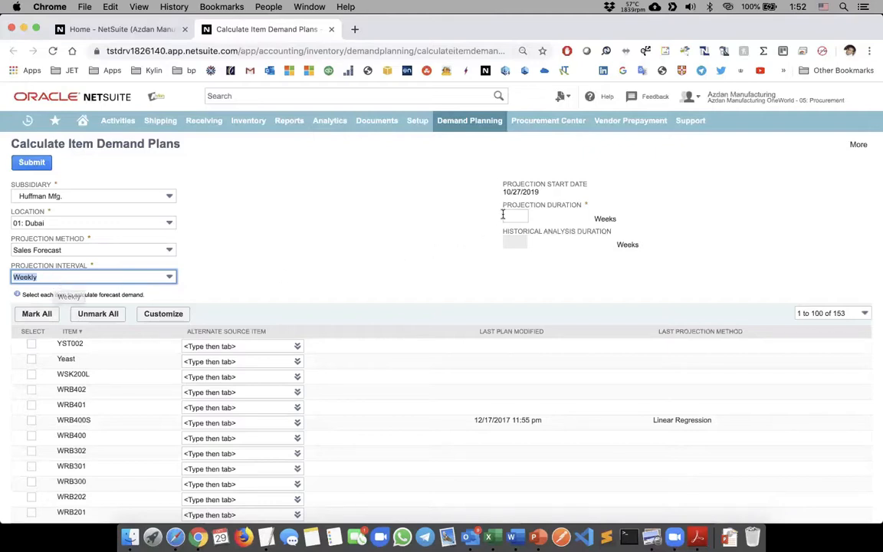
{"action": "key", "text": "Tab"}
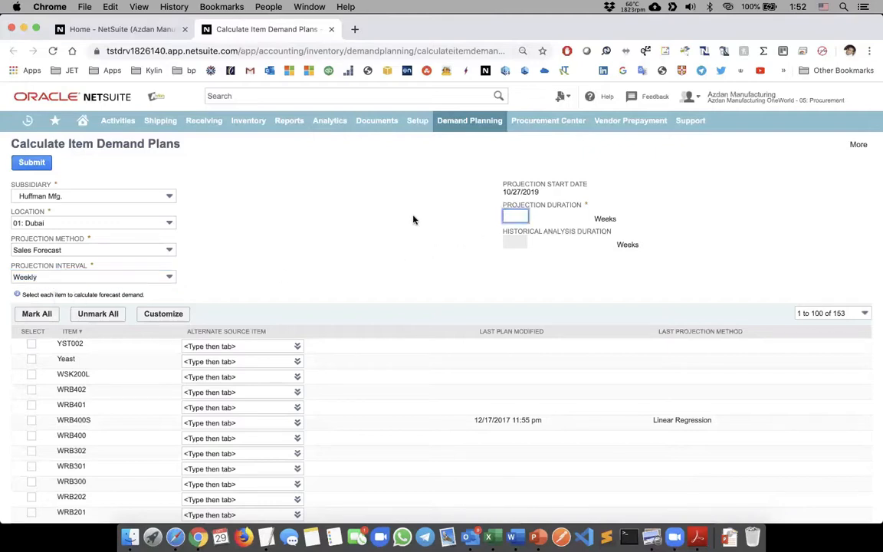
{"action": "type", "text": "12"}
Select only the Tensile Shades item and submit the demand plan calculation, overwriting current quantities
{"action": "scroll", "coordinate": [409, 248], "scroll_direction": "down", "scroll_amount": 5}
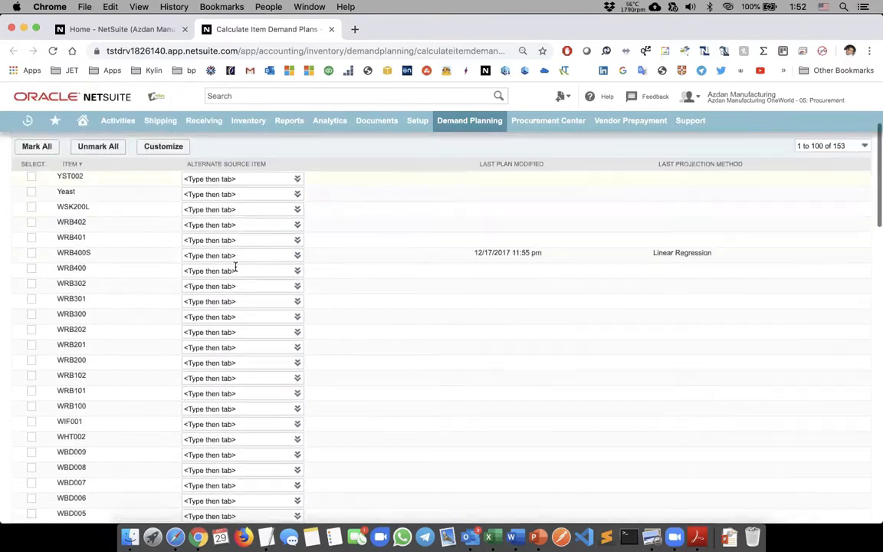
{"action": "scroll", "coordinate": [92, 230], "scroll_direction": "up", "scroll_amount": 1}
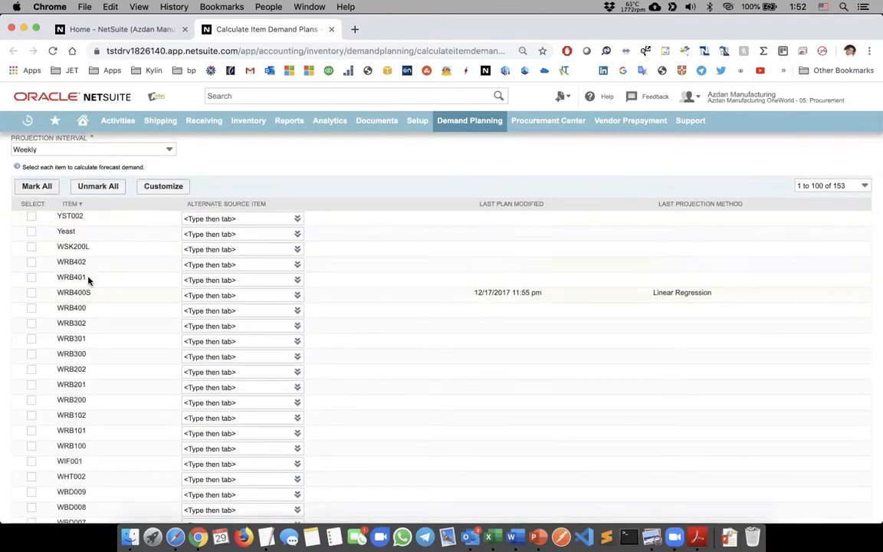
{"action": "scroll", "coordinate": [88, 281], "scroll_direction": "down", "scroll_amount": 5}
{"action": "scroll", "coordinate": [88, 281], "scroll_direction": "down", "scroll_amount": 5}
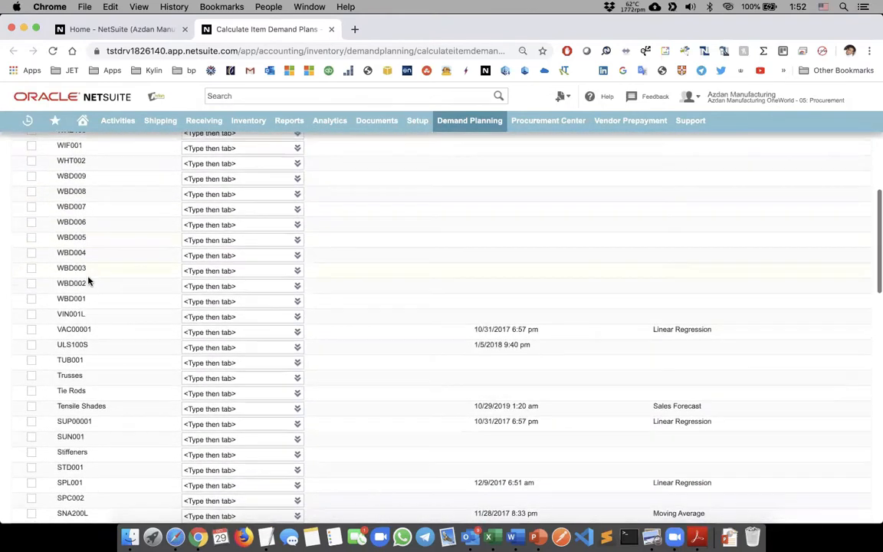
{"action": "left_click", "coordinate": [31, 377]}
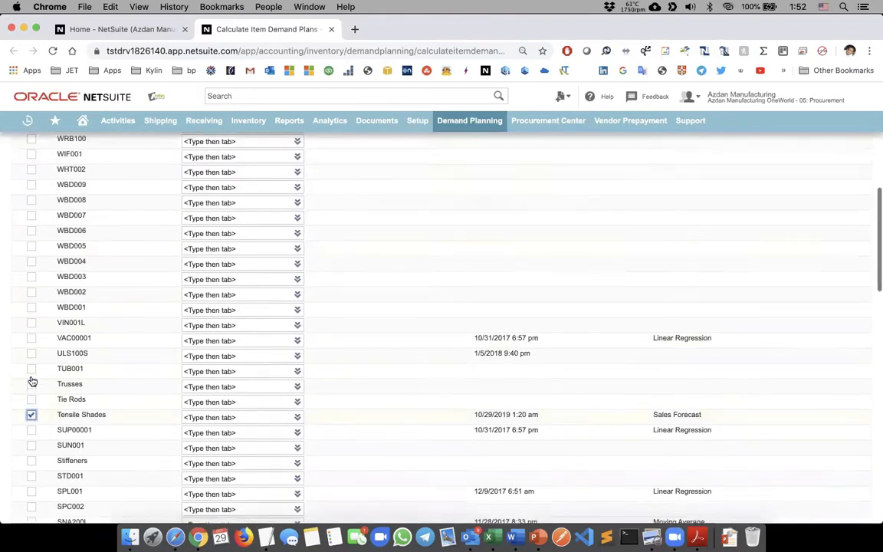
{"action": "scroll", "coordinate": [31, 379], "scroll_direction": "up", "scroll_amount": 15}
{"action": "left_click", "coordinate": [26, 165]}
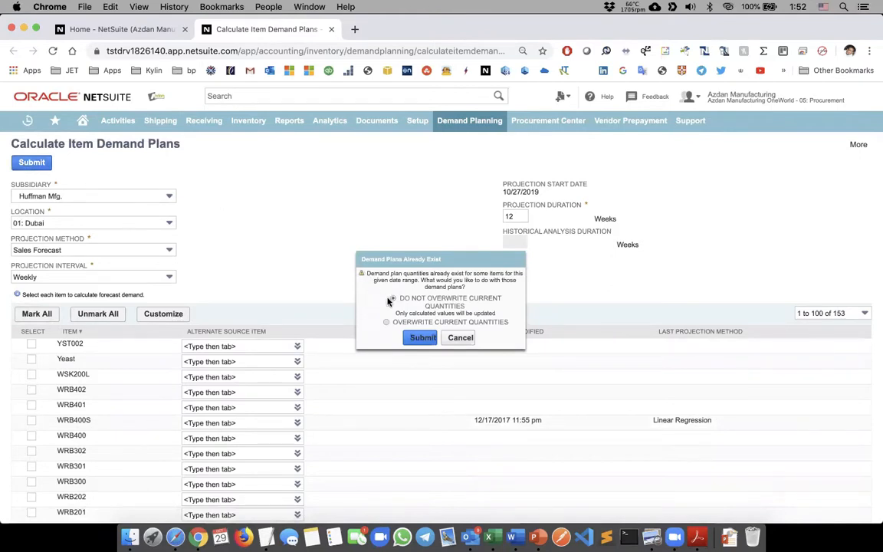
{"action": "left_click", "coordinate": [397, 322]}
{"action": "left_click", "coordinate": [418, 338]}
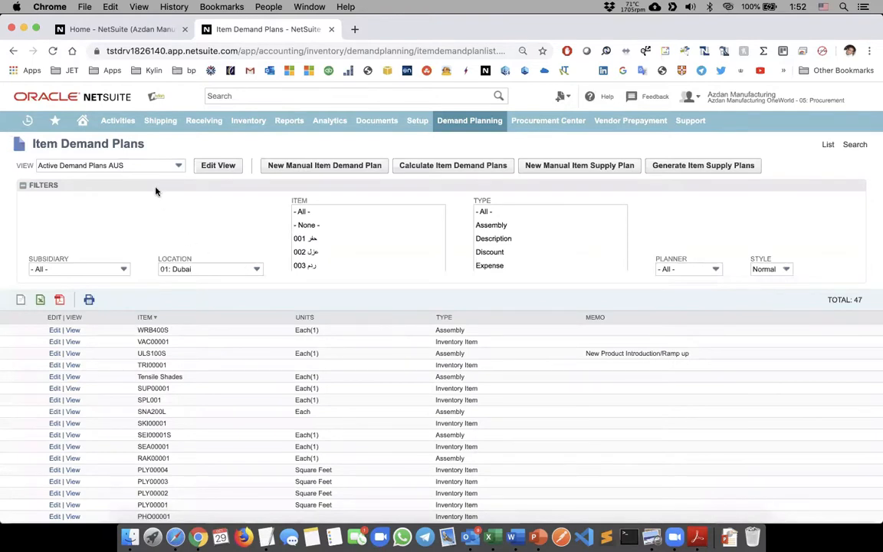
Open the Tensile Shades demand plan for viewing and restrict its weekly demand to November
{"action": "left_click", "coordinate": [153, 186]}
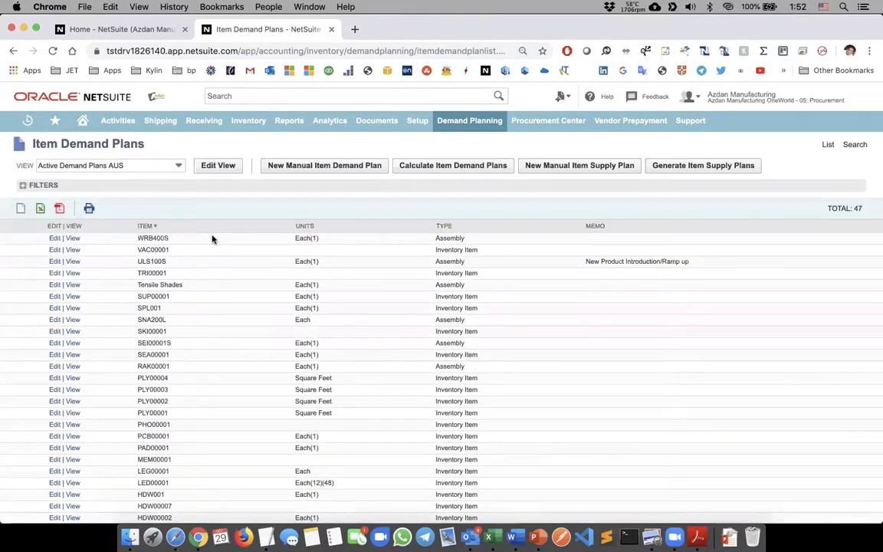
{"action": "left_click", "coordinate": [67, 286]}
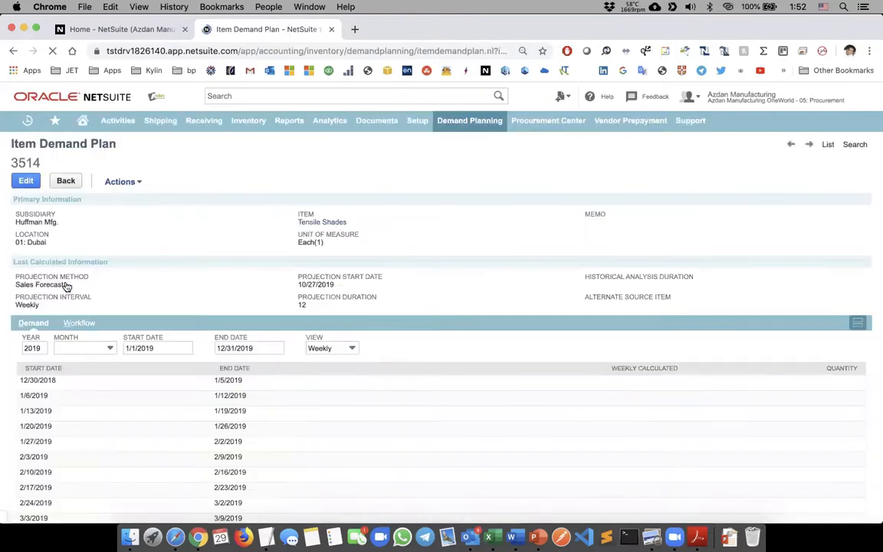
{"action": "left_click", "coordinate": [85, 348]}
{"action": "scroll", "coordinate": [85, 406], "scroll_direction": "down", "scroll_amount": 3}
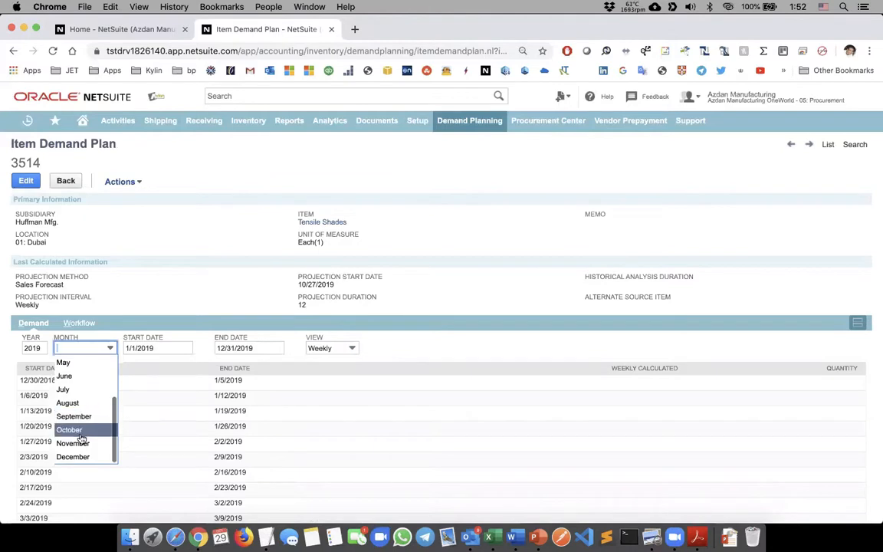
{"action": "left_click", "coordinate": [74, 443]}
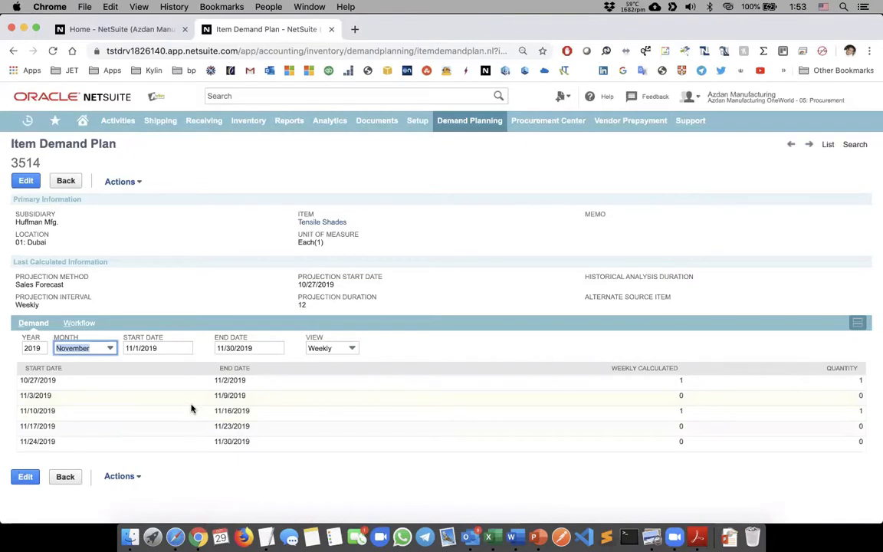
Examine the start dates, end dates and calculated quantities of the November weeks that have Tensile Shades demand
{"action": "triple_click", "coordinate": [218, 380]}
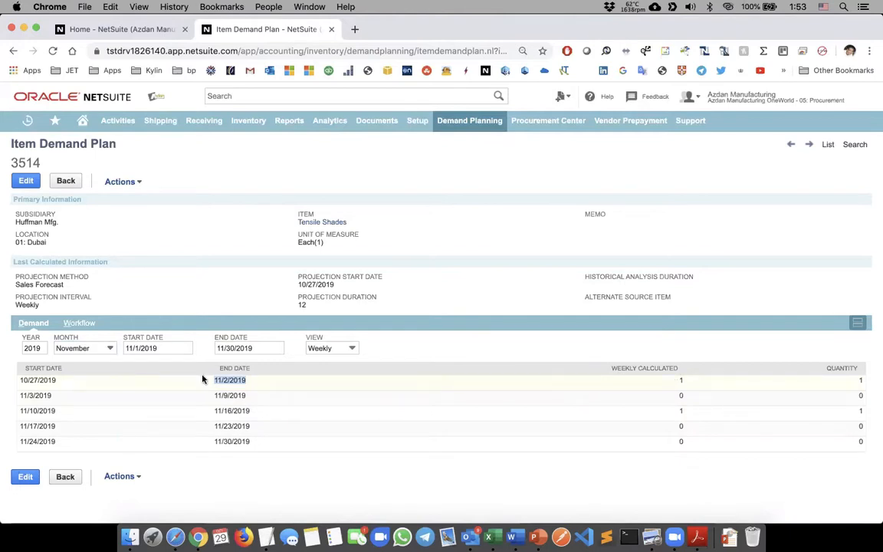
{"action": "left_click", "coordinate": [42, 384]}
{"action": "triple_click", "coordinate": [42, 384]}
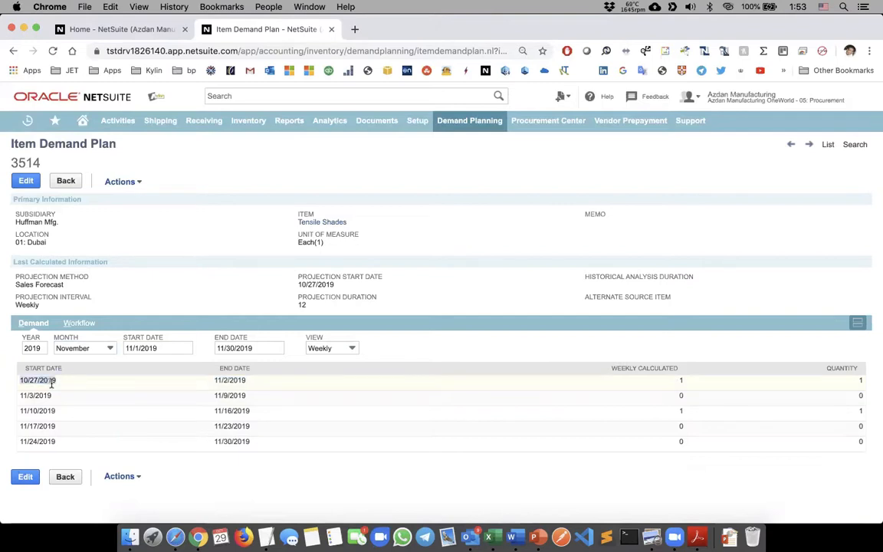
{"action": "triple_click", "coordinate": [230, 380]}
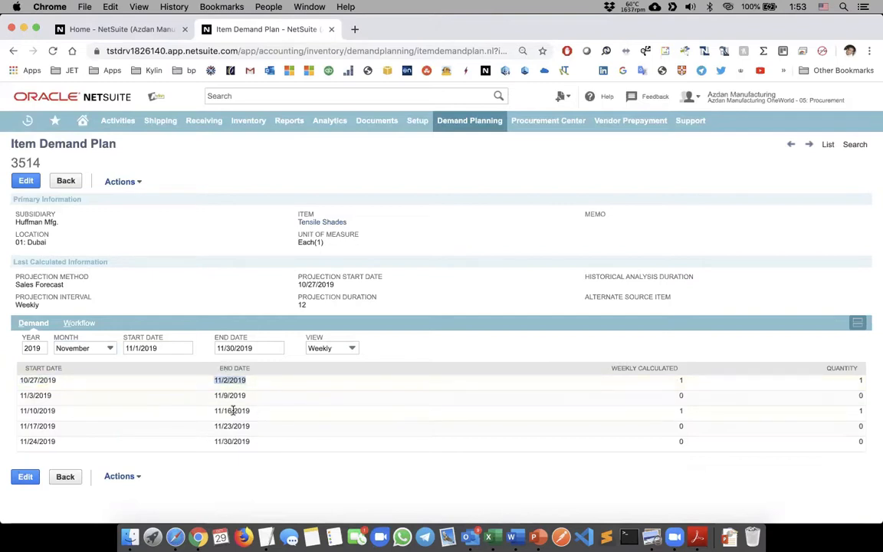
{"action": "triple_click", "coordinate": [232, 411]}
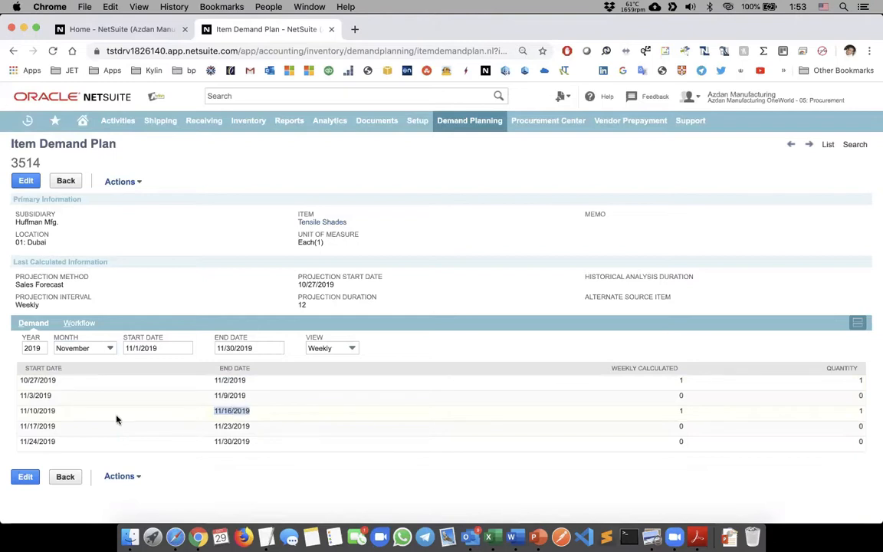
{"action": "triple_click", "coordinate": [51, 411]}
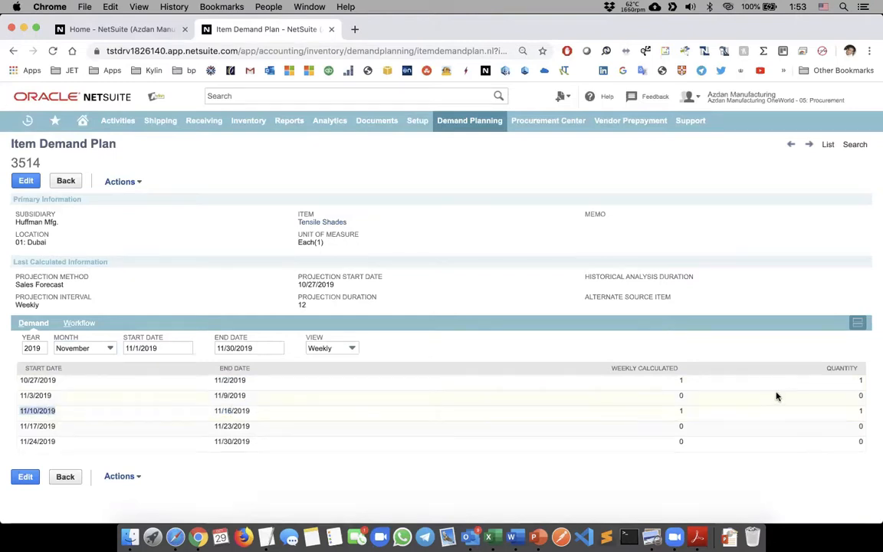
{"action": "left_click", "coordinate": [678, 414]}
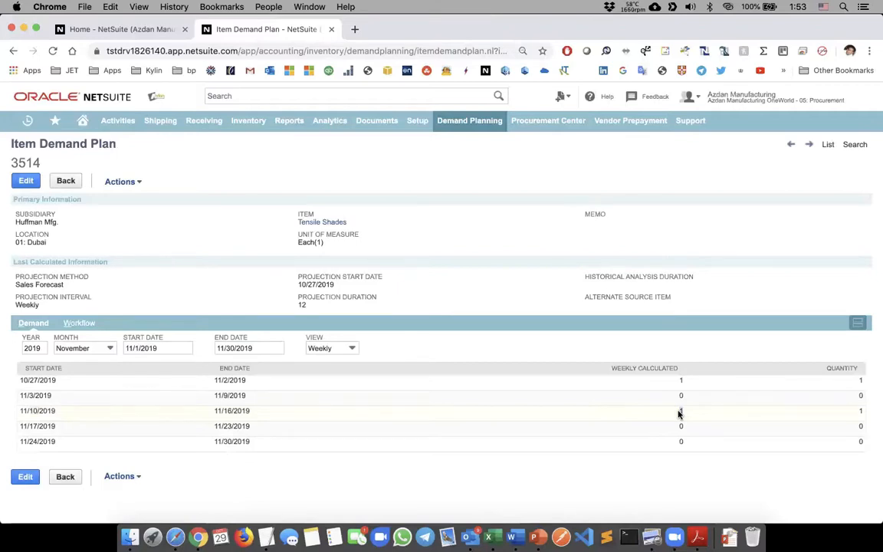
Open Generate Item Supply Plan from the home dashboard and set subsidiary Huffman Mfg. and location 01: Dubai
{"action": "left_click", "coordinate": [139, 30]}
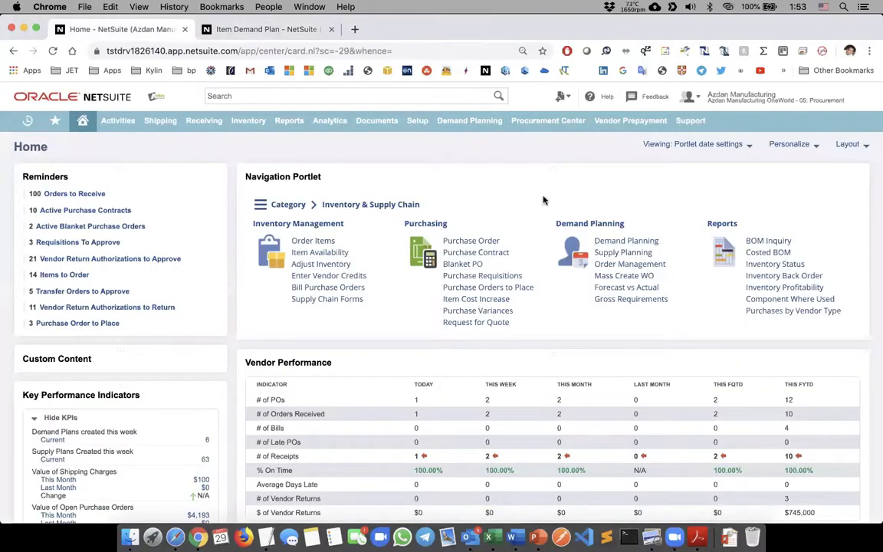
{"action": "left_click", "coordinate": [611, 256]}
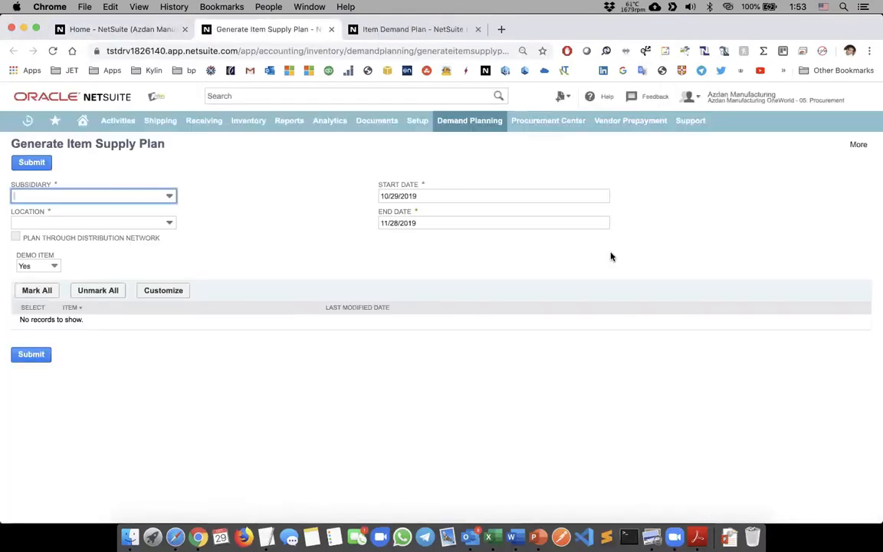
{"action": "left_click", "coordinate": [162, 196]}
{"action": "left_click", "coordinate": [143, 238]}
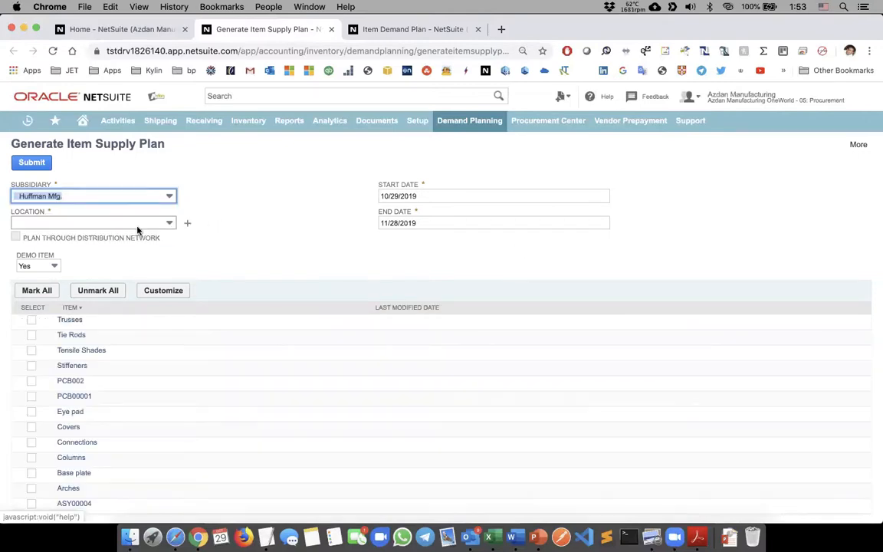
{"action": "left_click", "coordinate": [135, 224]}
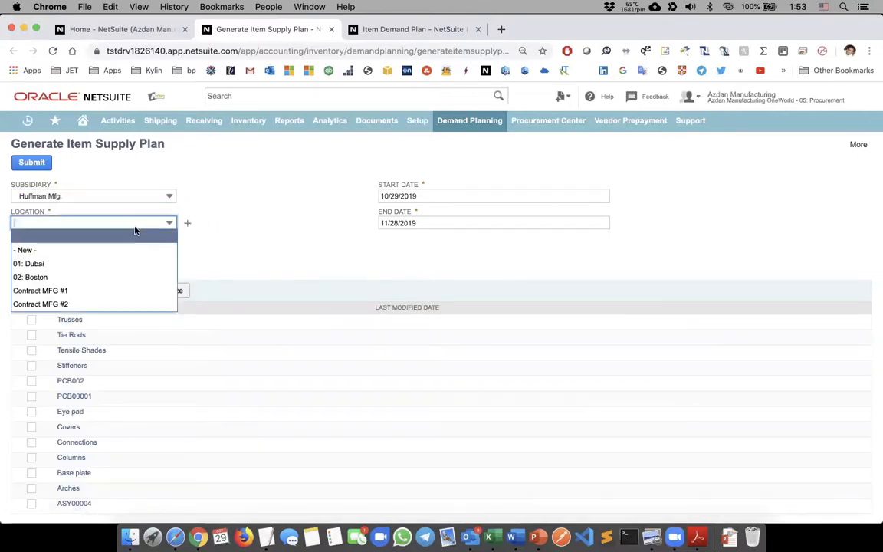
{"action": "left_click", "coordinate": [108, 265]}
Mark all the listed demo items for supply plan generation
{"action": "scroll", "coordinate": [98, 345], "scroll_direction": "down", "scroll_amount": 2}
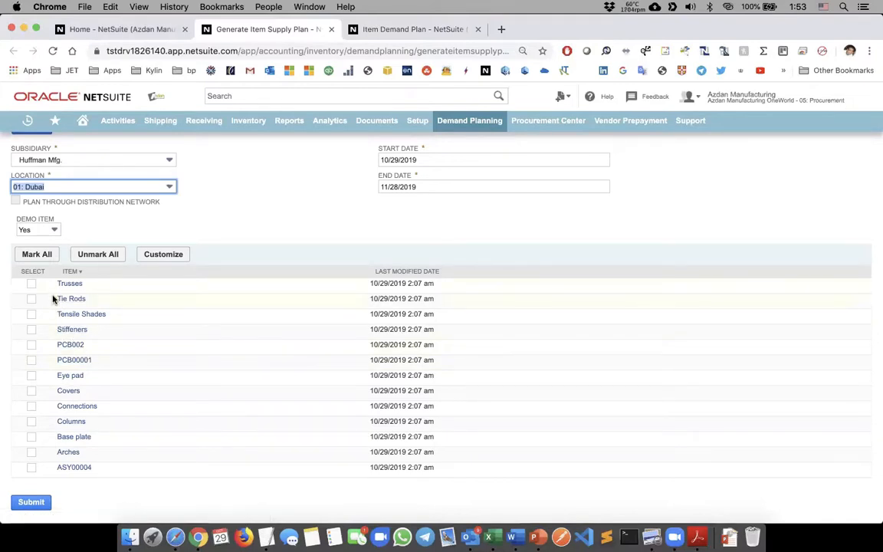
{"action": "left_click", "coordinate": [41, 258]}
{"action": "scroll", "coordinate": [165, 320], "scroll_direction": "up", "scroll_amount": 1}
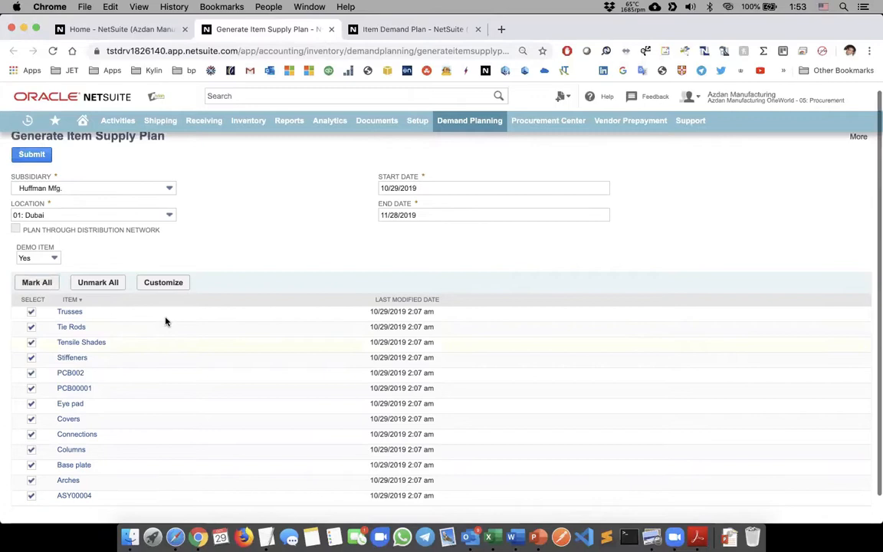
Submit item supply plan generation for all marked demo items of Huffman Mfg. at location 01: Dubai
{"action": "scroll", "coordinate": [166, 320], "scroll_direction": "down", "scroll_amount": 1}
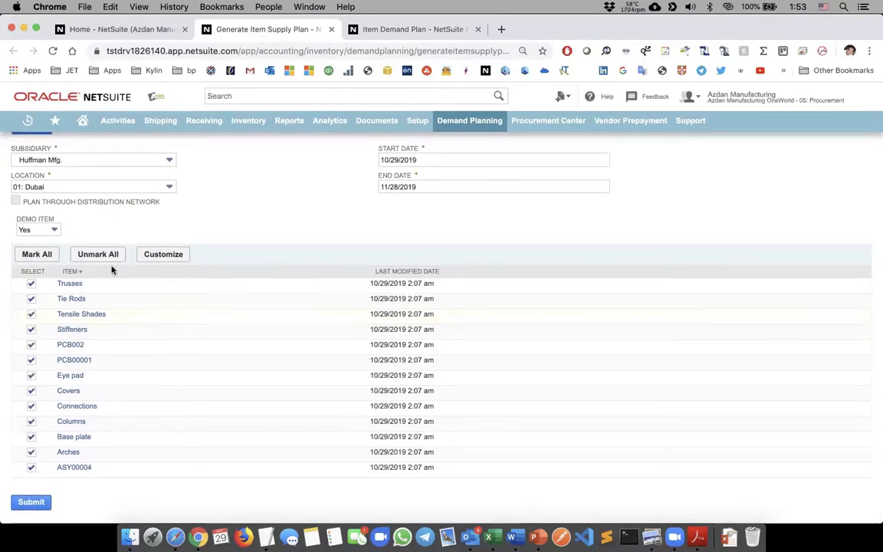
{"action": "scroll", "coordinate": [38, 246], "scroll_direction": "up", "scroll_amount": 1}
{"action": "left_click", "coordinate": [32, 163]}
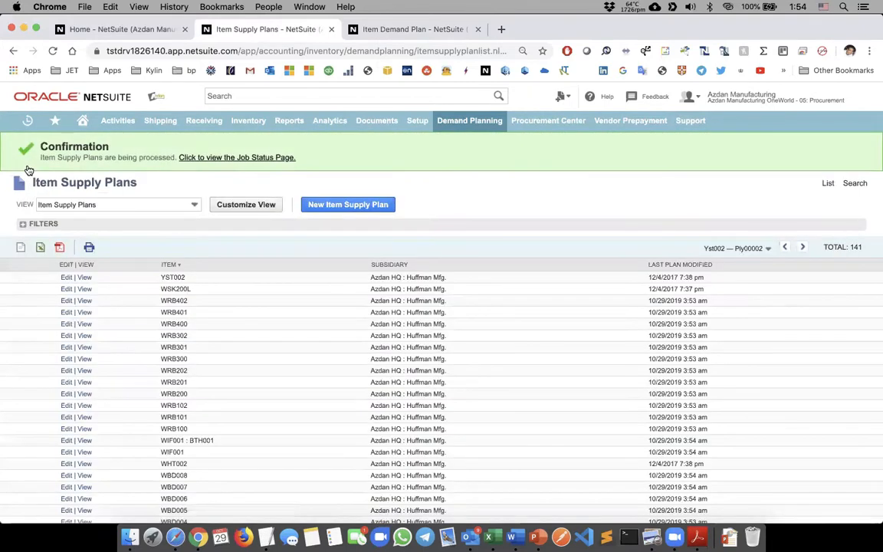
Check the supply plan generation job status on a separate page and return to the Item Supply Plans list
{"action": "right_click", "coordinate": [198, 160]}
{"action": "left_click", "coordinate": [218, 144]}
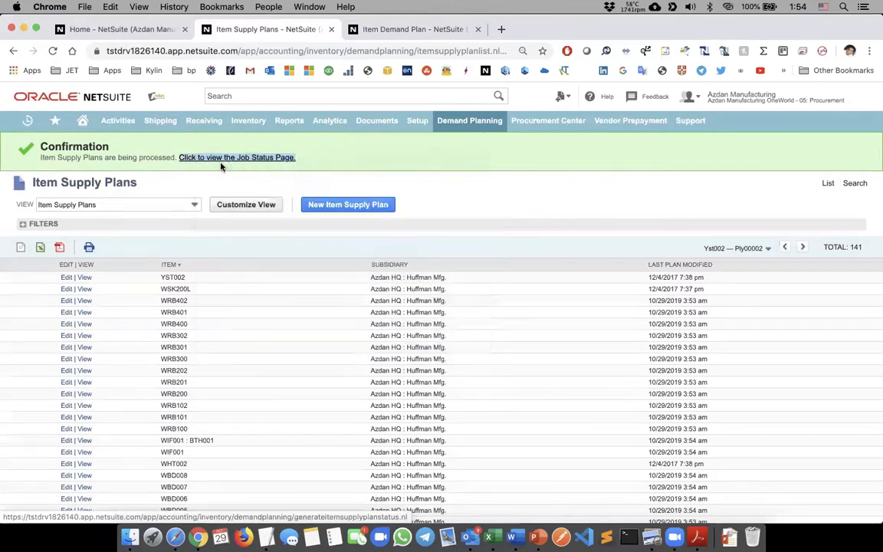
{"action": "left_click", "coordinate": [356, 30]}
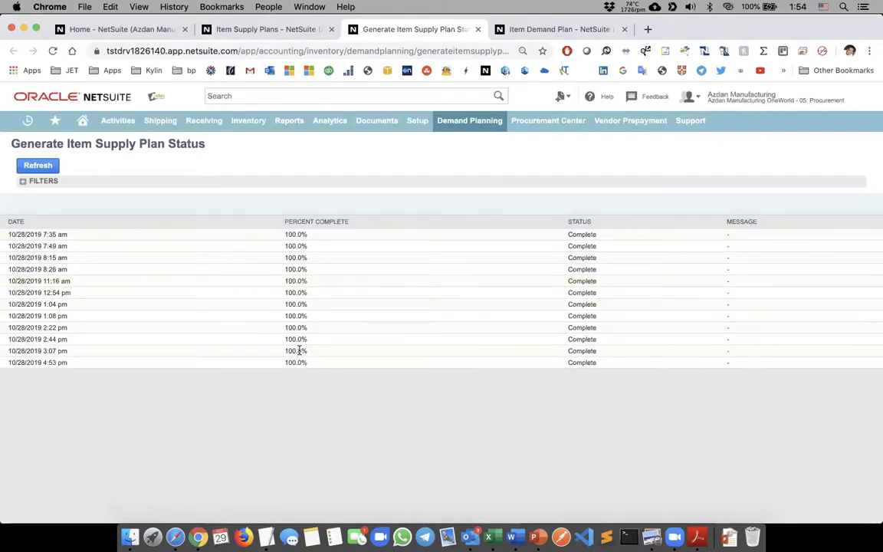
{"action": "left_click", "coordinate": [249, 31]}
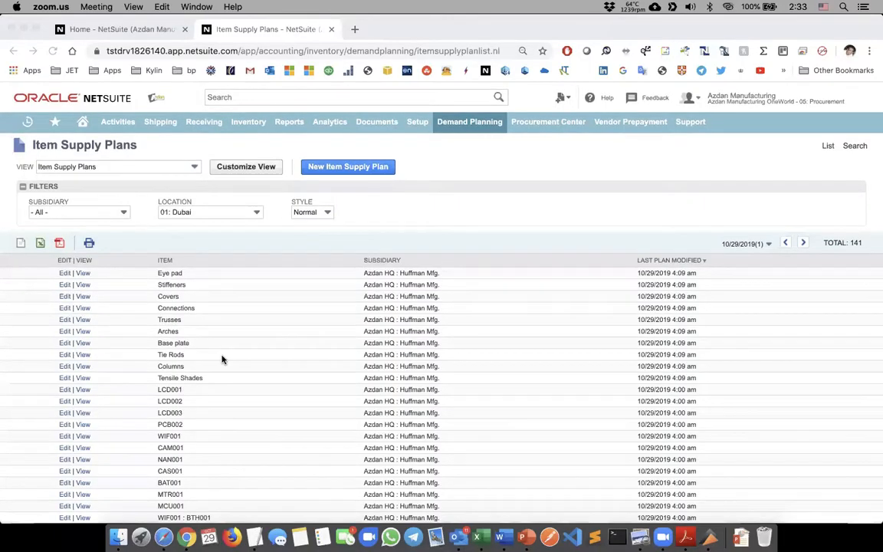
View the Tensile Shades item supply plan on a separate page, keeping the plan list open
{"action": "scroll", "coordinate": [172, 338], "scroll_direction": "down", "scroll_amount": 1}
{"action": "scroll", "coordinate": [169, 335], "scroll_direction": "up", "scroll_amount": 1}
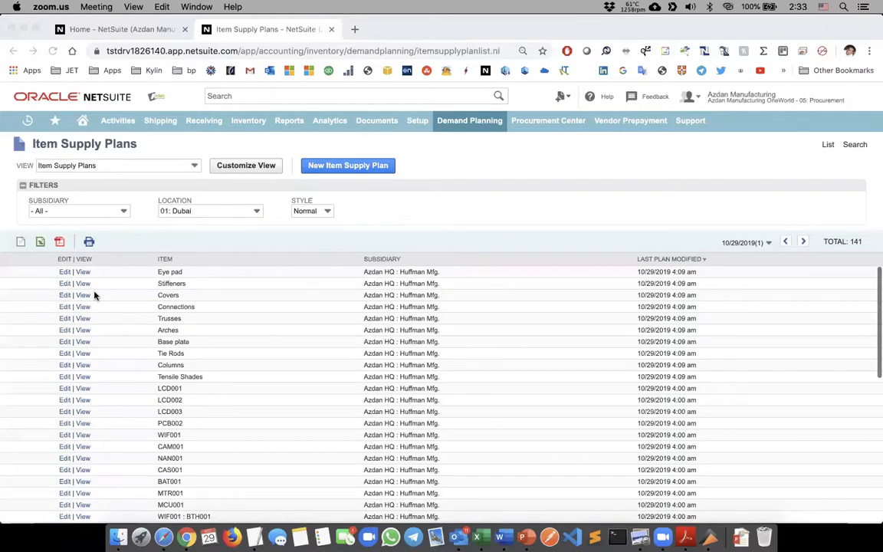
{"action": "left_click", "coordinate": [108, 380]}
{"action": "right_click", "coordinate": [86, 380]}
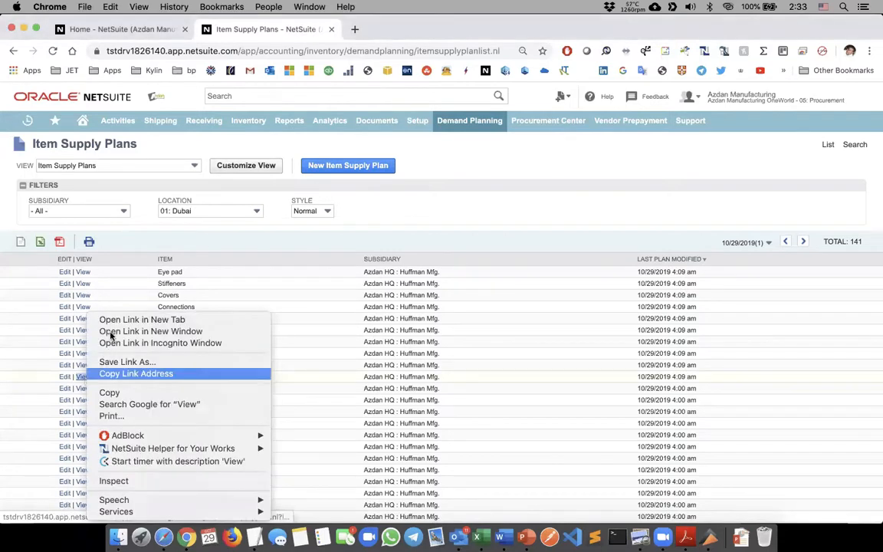
{"action": "left_click", "coordinate": [109, 322]}
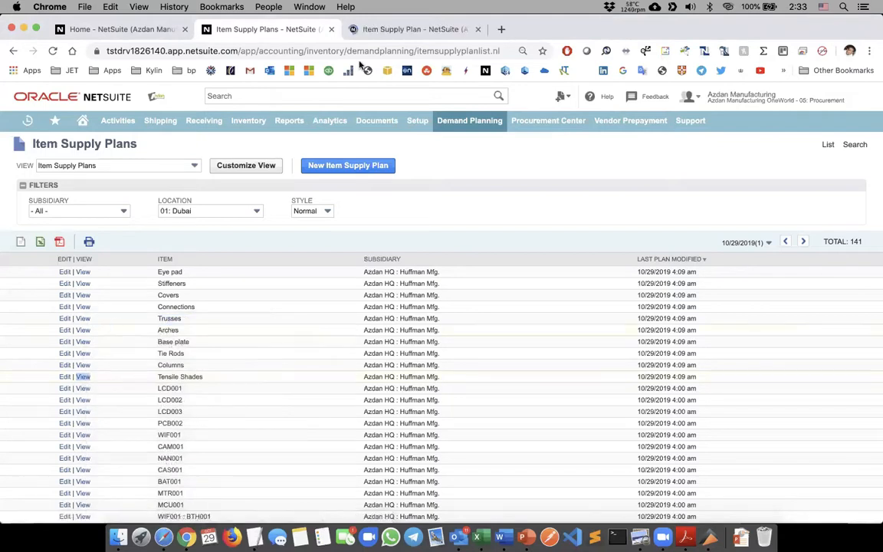
{"action": "left_click", "coordinate": [372, 31]}
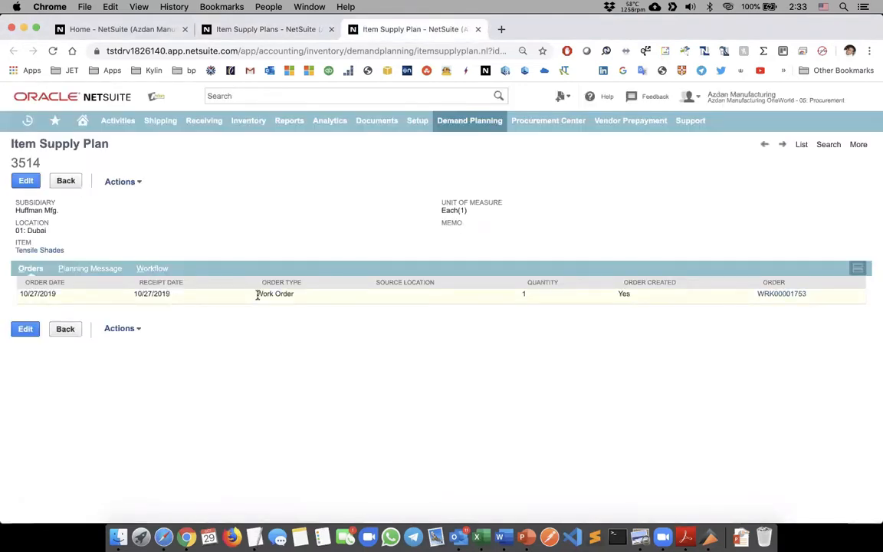
View the work order linked to the Tensile Shades supply plan on a separate page
{"action": "right_click", "coordinate": [763, 295]}
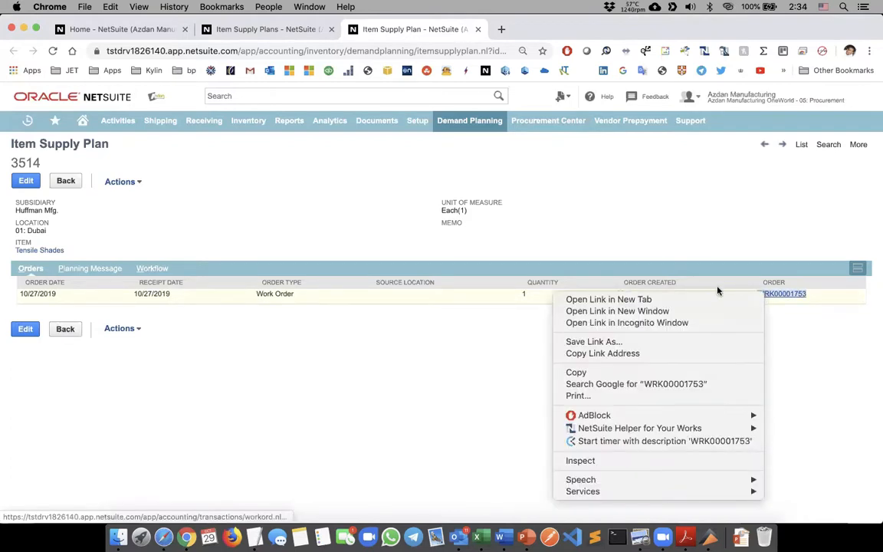
{"action": "left_click", "coordinate": [629, 300]}
{"action": "left_click", "coordinate": [537, 29]}
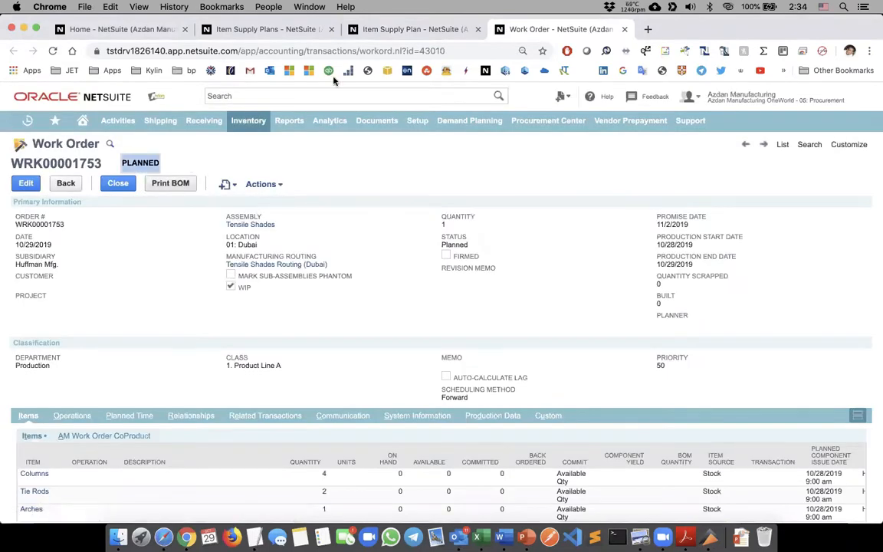
Open the Stiffeners and Columns supply plans on separate pages from the plan list and check the Stiffeners order type
{"action": "left_click", "coordinate": [350, 33]}
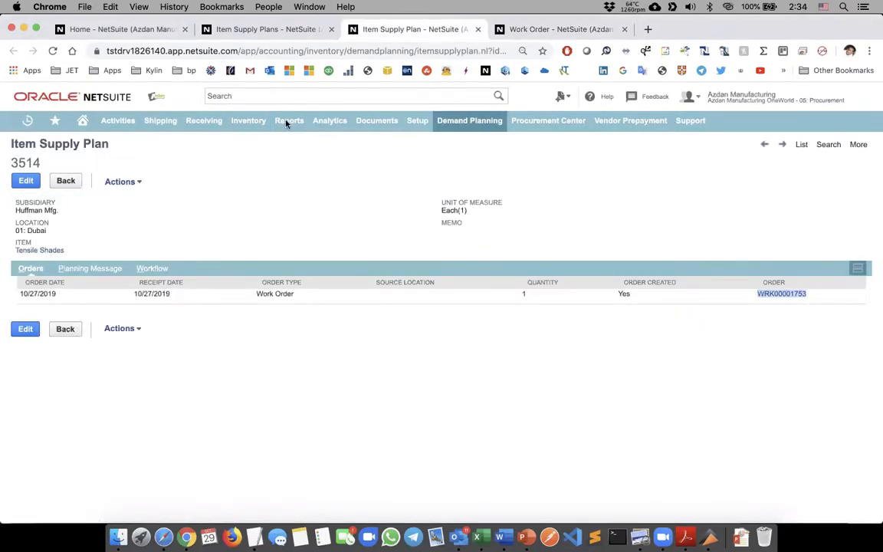
{"action": "left_click", "coordinate": [278, 31]}
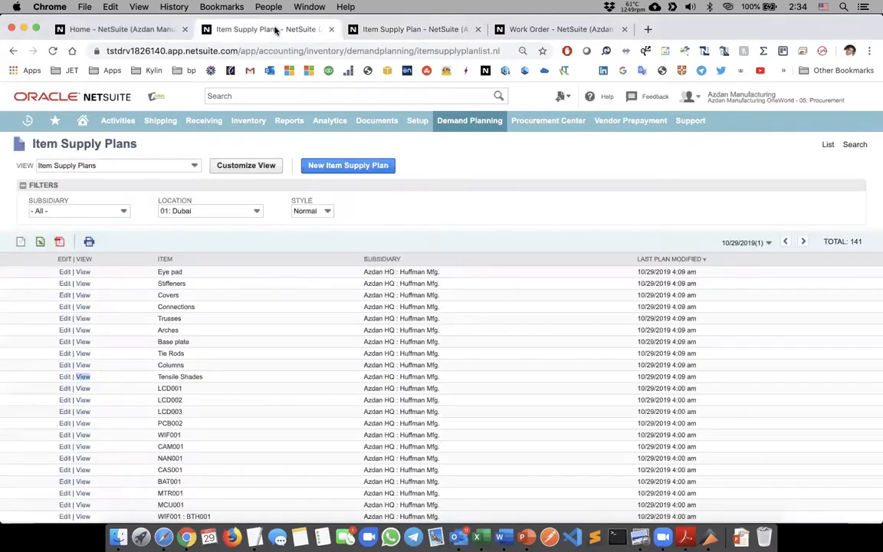
{"action": "right_click", "coordinate": [89, 283]}
{"action": "left_click", "coordinate": [101, 288]}
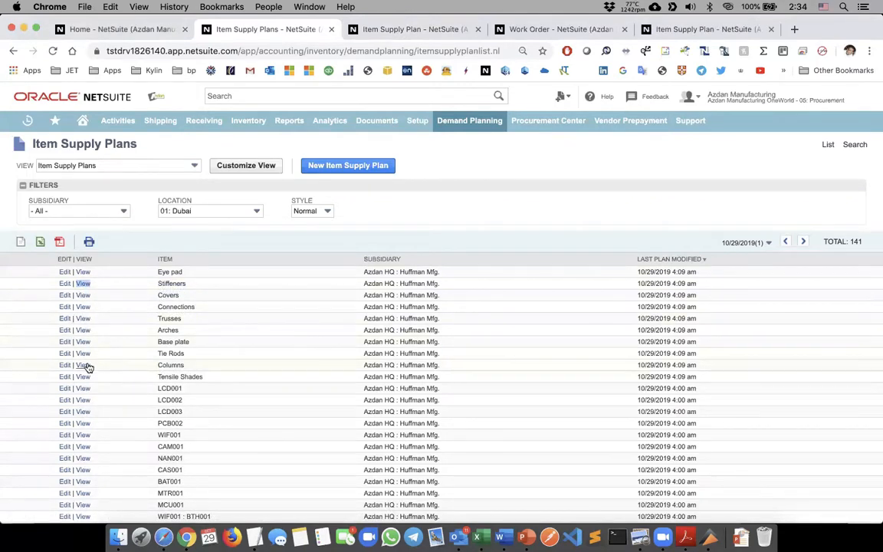
{"action": "right_click", "coordinate": [85, 367]}
{"action": "left_click", "coordinate": [113, 288]}
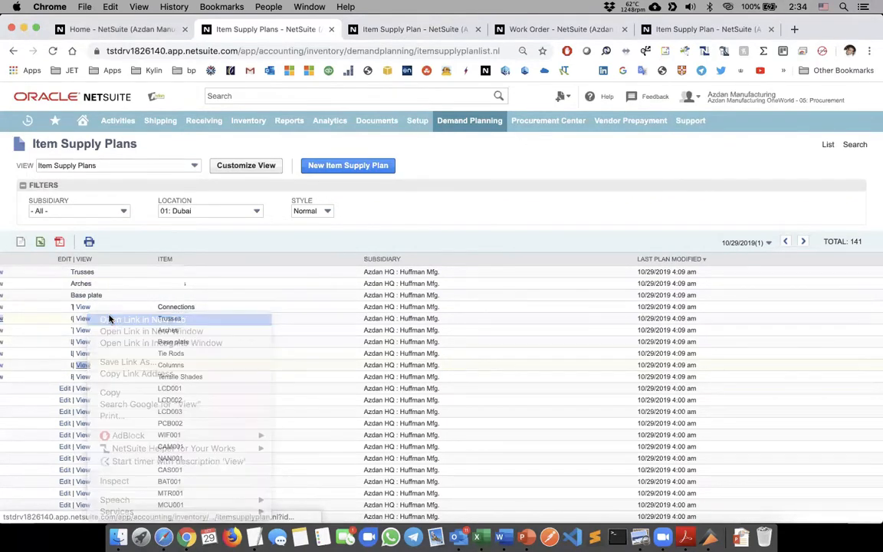
{"action": "left_click", "coordinate": [623, 29]}
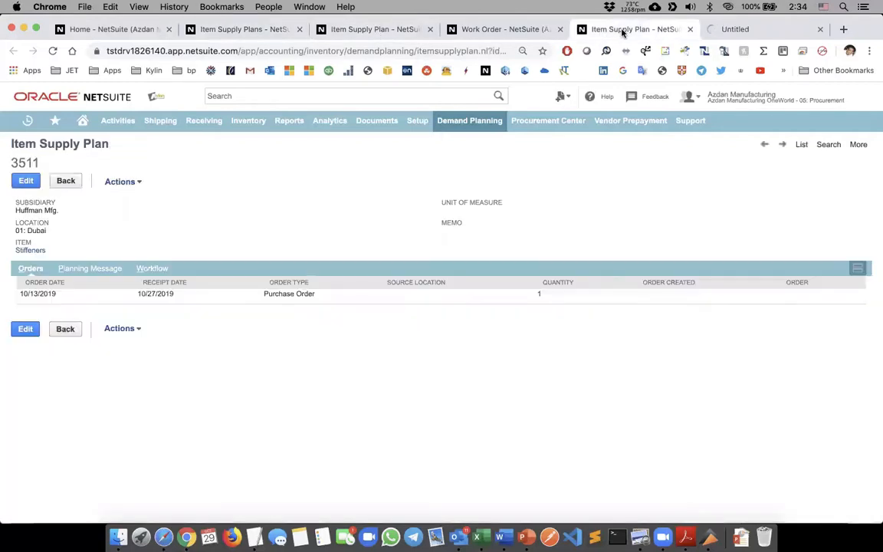
{"action": "double_click", "coordinate": [274, 295]}
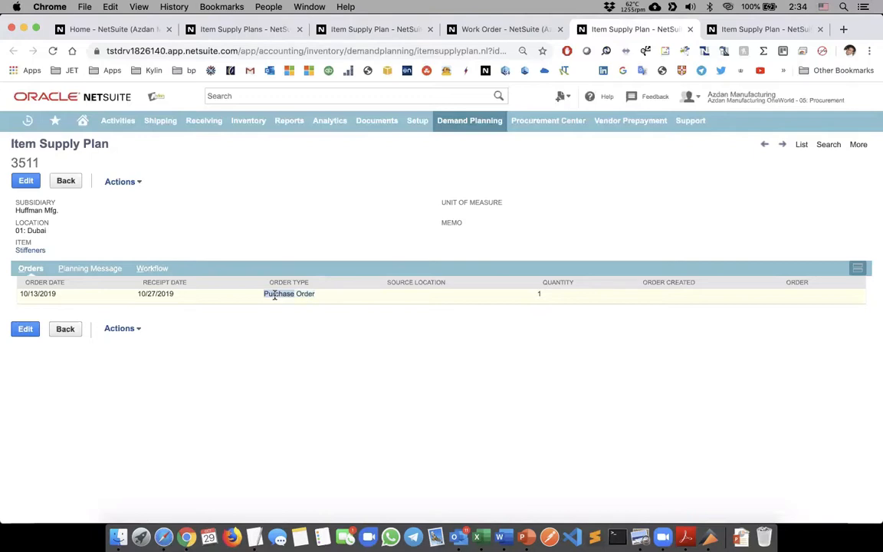
Review the Columns supply plan's orders and planning messages, and open the plan for editing
{"action": "left_click", "coordinate": [756, 31]}
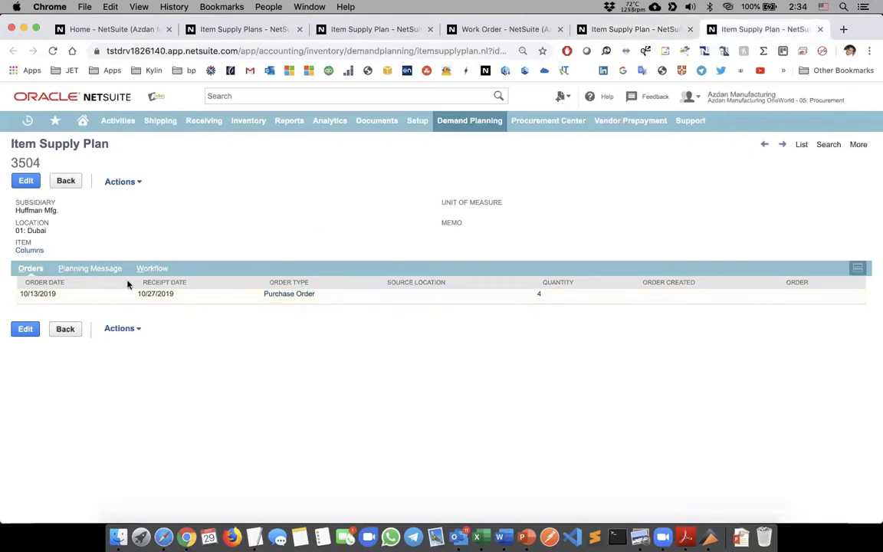
{"action": "left_click", "coordinate": [93, 270]}
{"action": "left_click", "coordinate": [32, 272]}
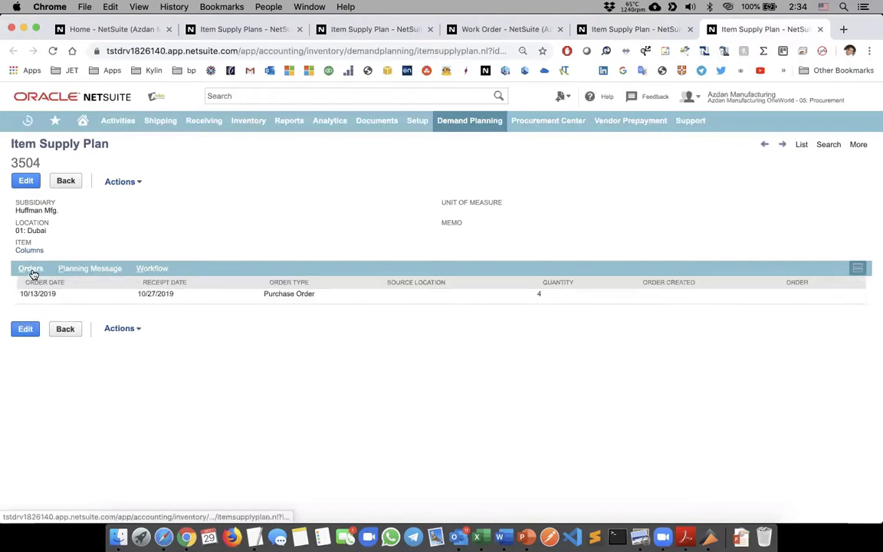
{"action": "left_click", "coordinate": [25, 180]}
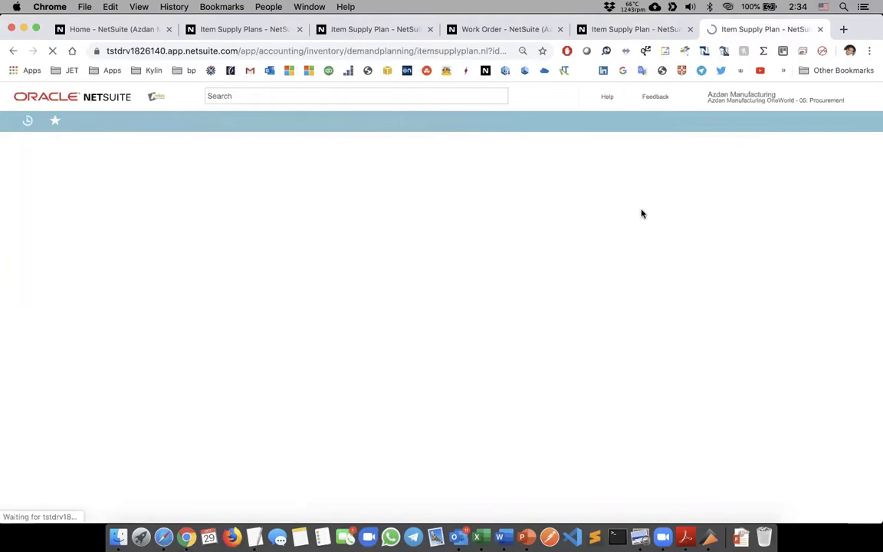
{"action": "mouse_move", "coordinate": [858, 147]}
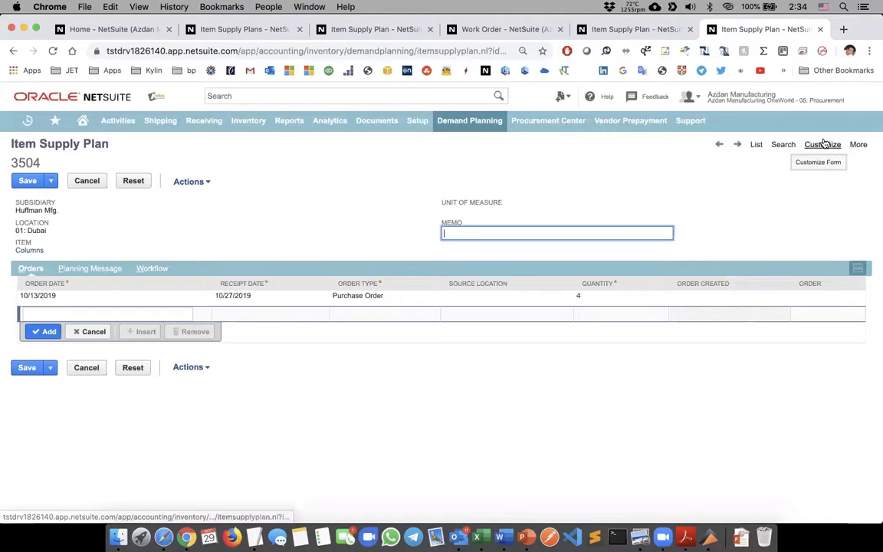
{"action": "left_click", "coordinate": [702, 214]}
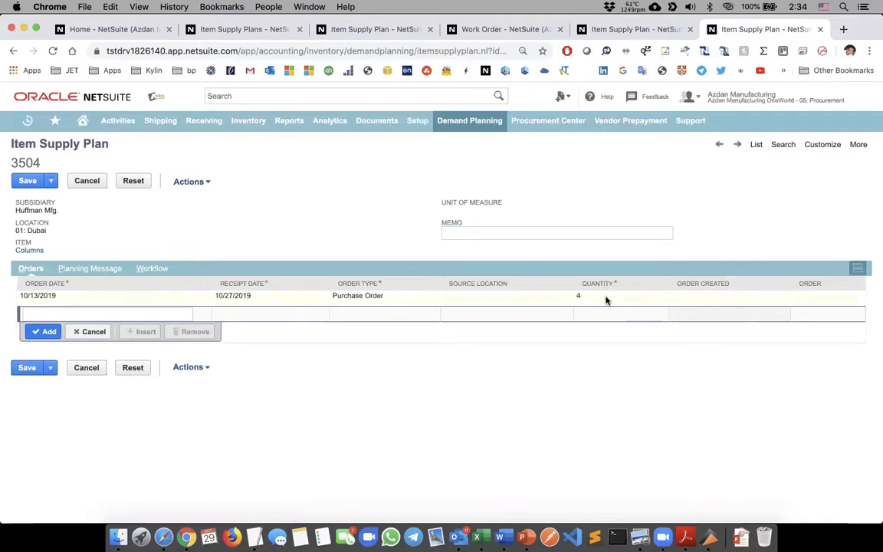
Close the item supply plan pages and the plan list, keeping the Tensile Shades work order open
{"action": "left_click", "coordinate": [818, 29]}
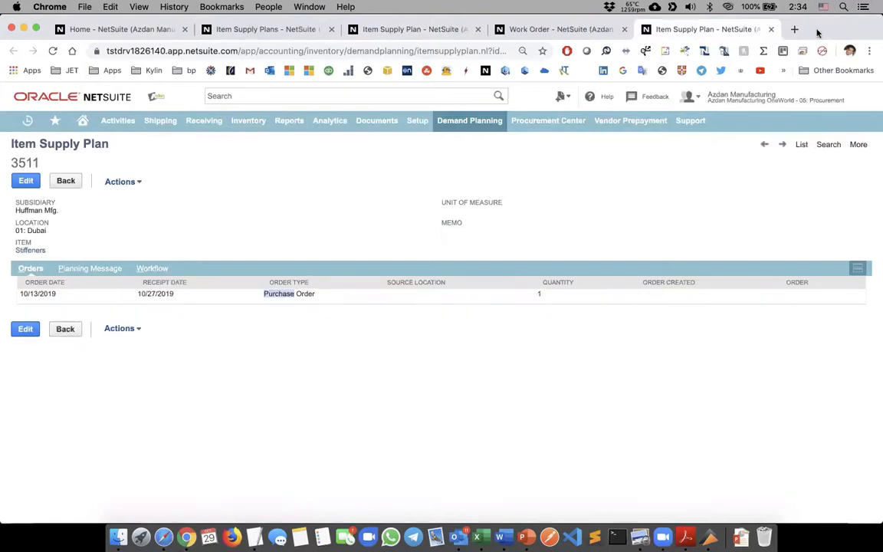
{"action": "left_click", "coordinate": [690, 29]}
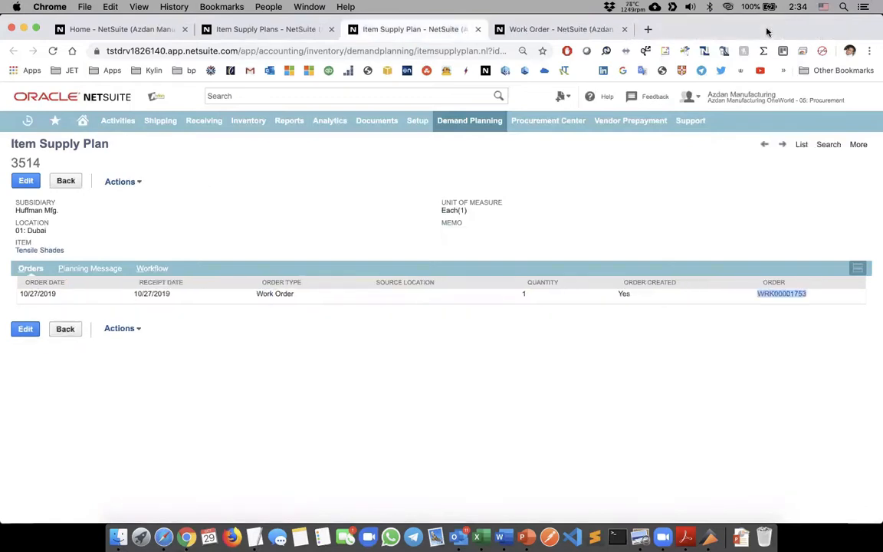
{"action": "left_click", "coordinate": [577, 29]}
{"action": "left_click", "coordinate": [431, 32]}
{"action": "left_click", "coordinate": [307, 31]}
{"action": "left_click", "coordinate": [329, 30]}
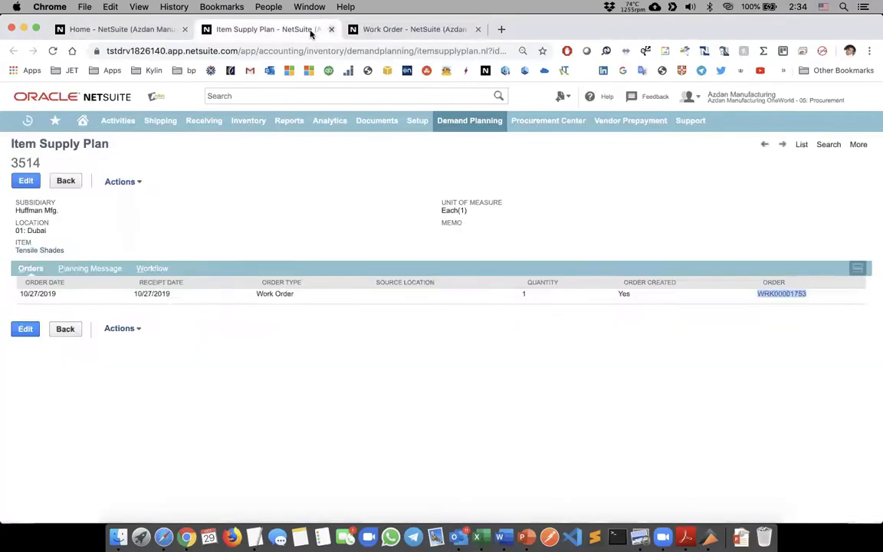
{"action": "left_click", "coordinate": [298, 28]}
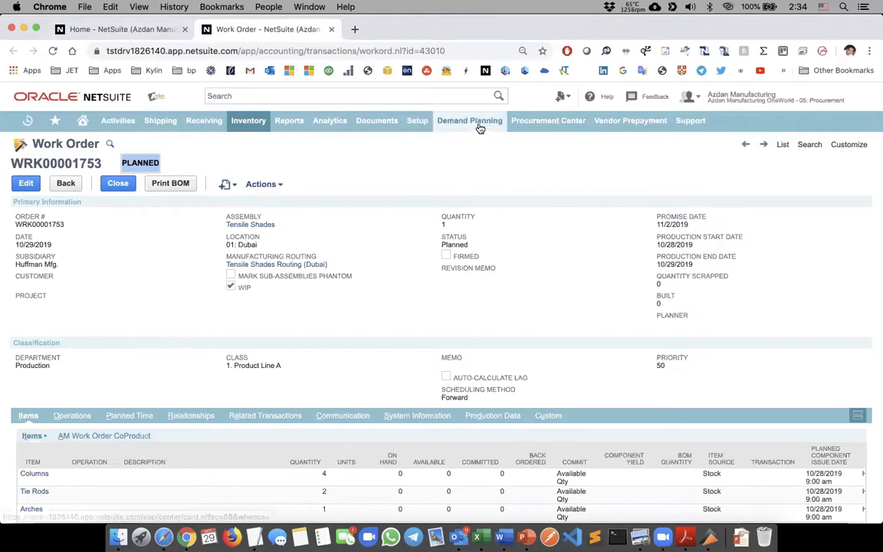
Open the Item Supply Plans list on a separate page and view the Eye pad plan
{"action": "mouse_move", "coordinate": [469, 121]}
{"action": "mouse_move", "coordinate": [459, 160]}
{"action": "mouse_move", "coordinate": [602, 227]}
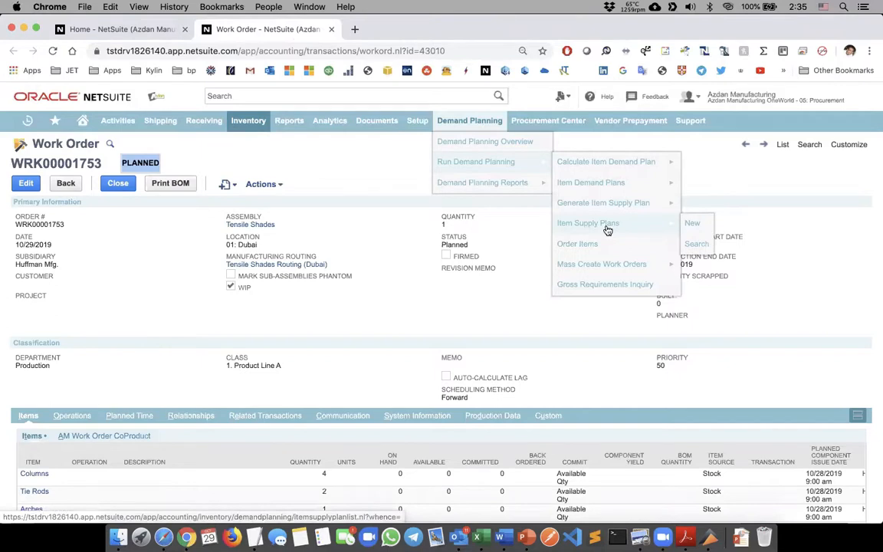
{"action": "left_click", "coordinate": [608, 230], "text": "super"}
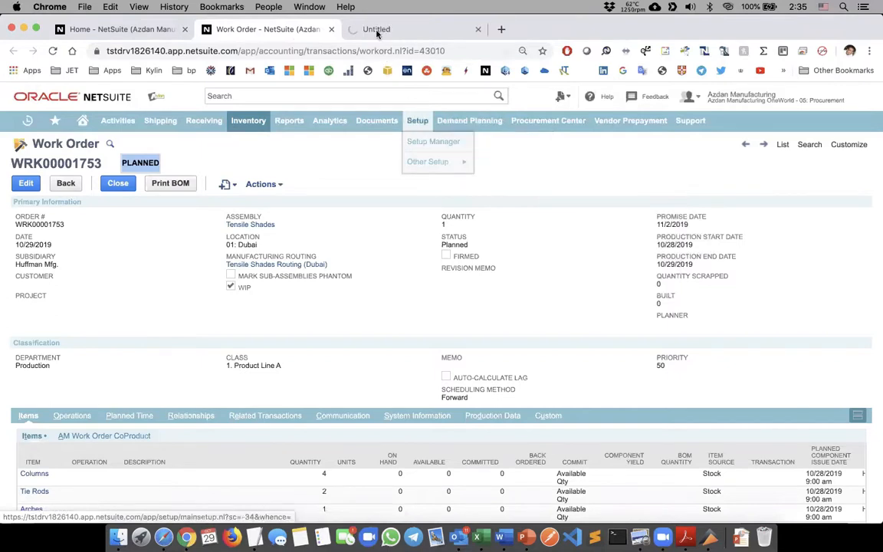
{"action": "left_click", "coordinate": [381, 29]}
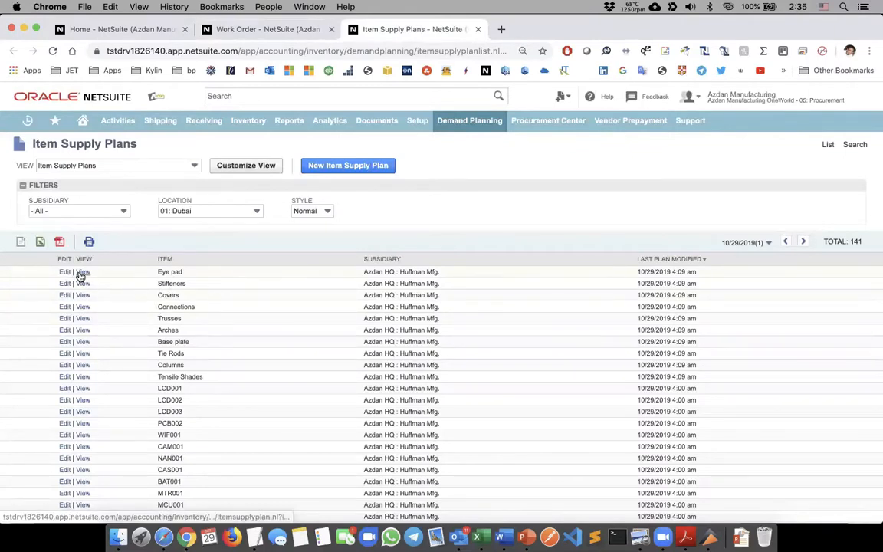
{"action": "left_click", "coordinate": [80, 273]}
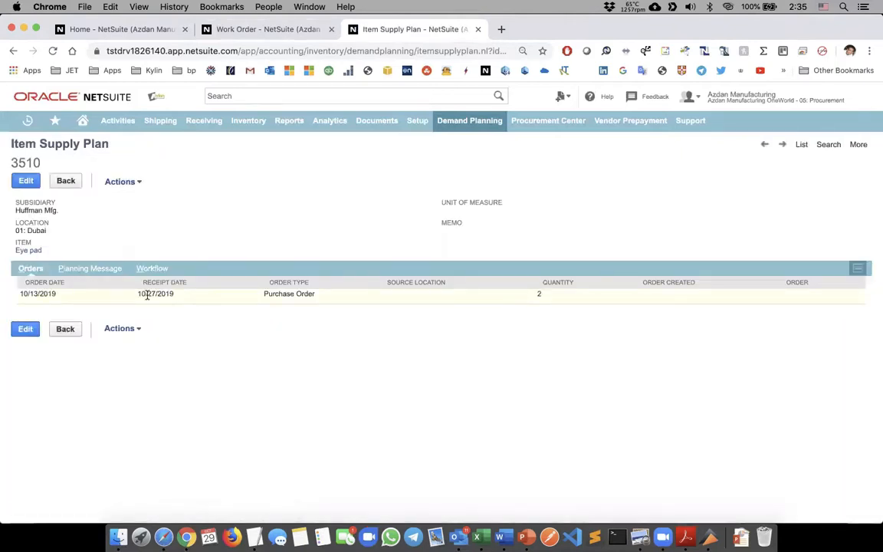
Compare the Eye pad plan's order and receipt dates with the work order's production start date
{"action": "triple_click", "coordinate": [37, 293]}
{"action": "triple_click", "coordinate": [152, 292]}
{"action": "left_click", "coordinate": [264, 31]}
{"action": "triple_click", "coordinate": [660, 245]}
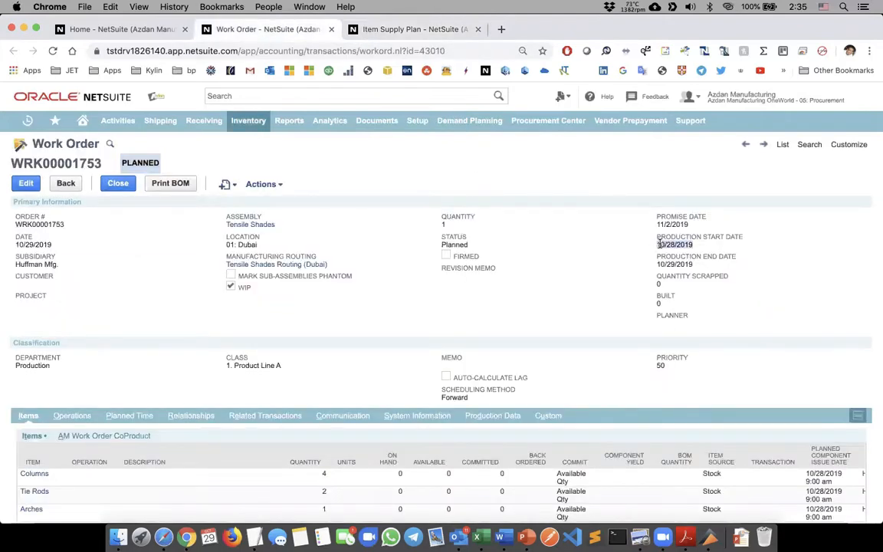
{"action": "left_click", "coordinate": [640, 248]}
Review the work order's component items with their planned issue dates, and its manufacturing operations
{"action": "scroll", "coordinate": [308, 307], "scroll_direction": "down", "scroll_amount": 5}
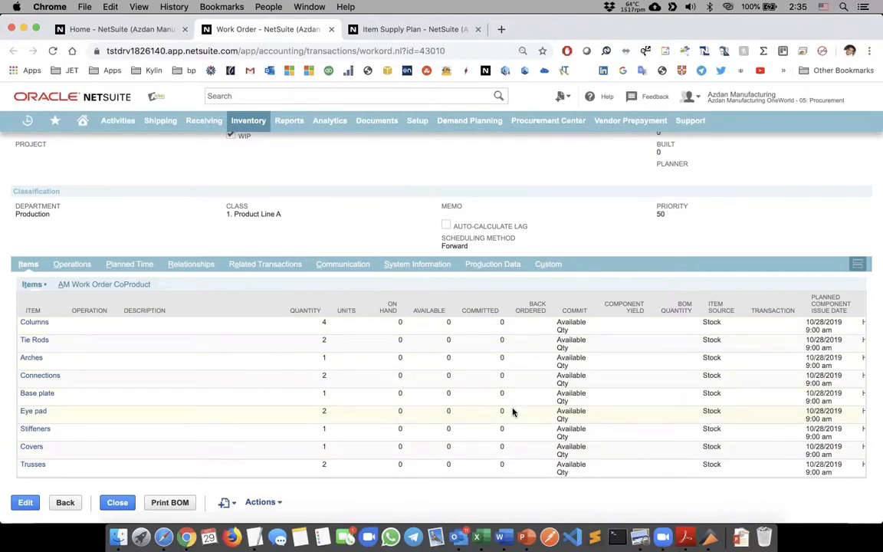
{"action": "scroll", "coordinate": [513, 411], "scroll_direction": "right", "scroll_amount": 3}
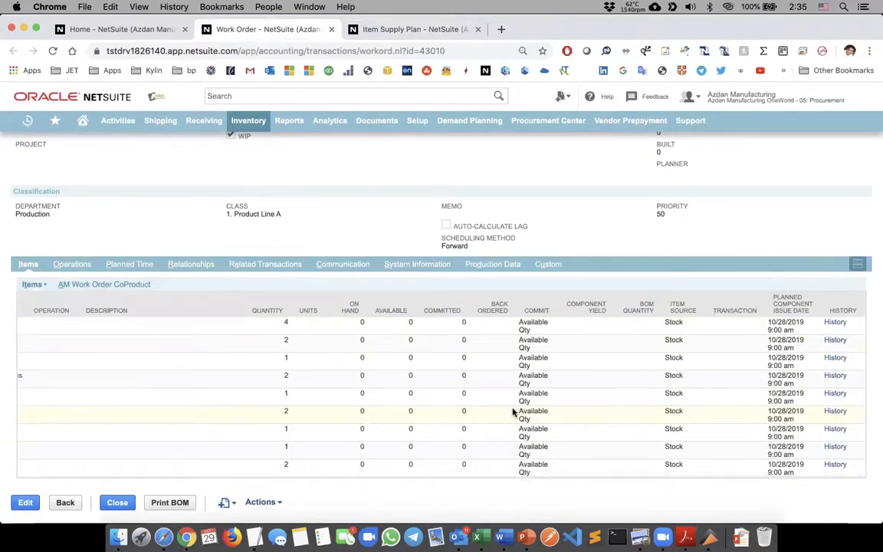
{"action": "scroll", "coordinate": [513, 412], "scroll_direction": "left", "scroll_amount": 3}
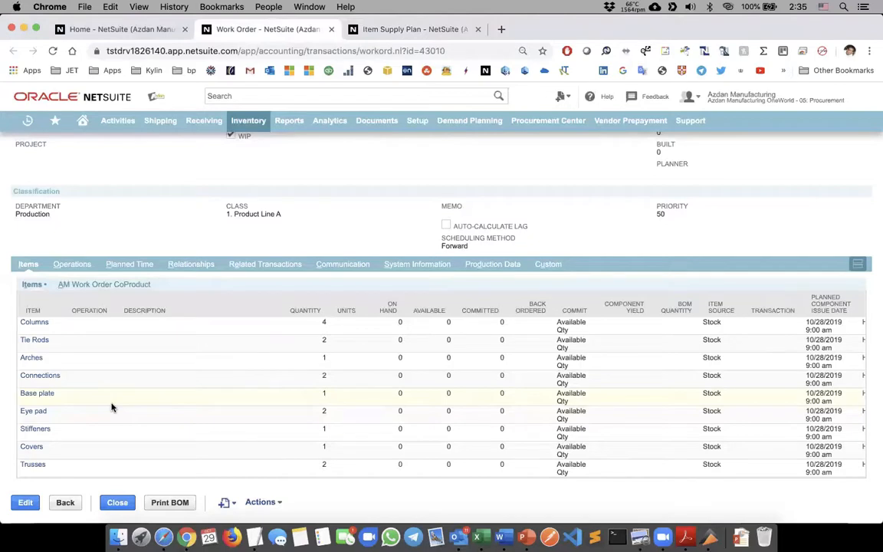
{"action": "left_click", "coordinate": [68, 265]}
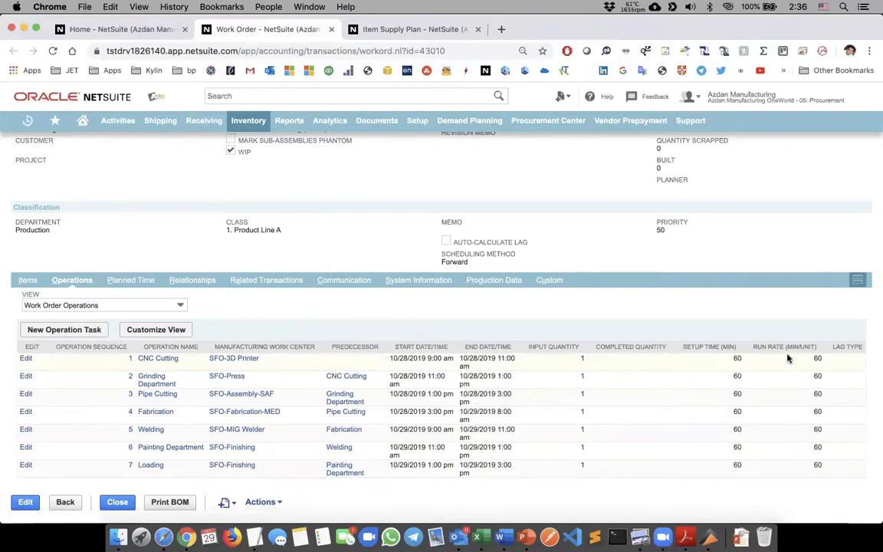
View the work order's planned time, and open the SFO-3D Printer work center on a separate page to check its manufacturing settings
{"action": "left_click", "coordinate": [126, 280]}
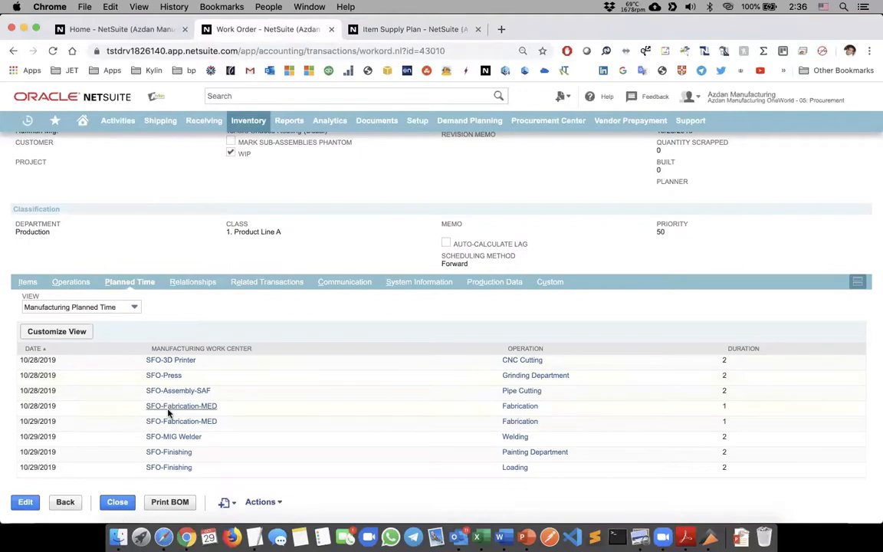
{"action": "right_click", "coordinate": [174, 360]}
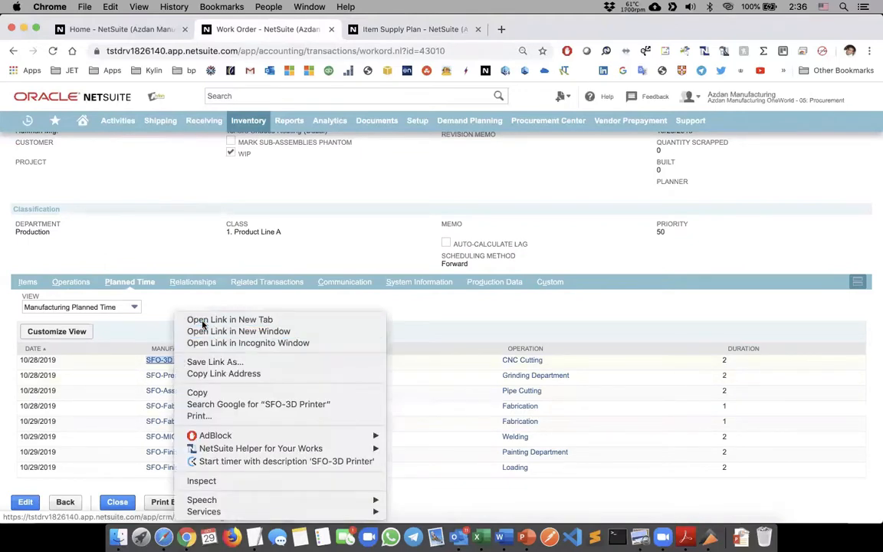
{"action": "left_click", "coordinate": [342, 178]}
{"action": "left_click", "coordinate": [527, 36]}
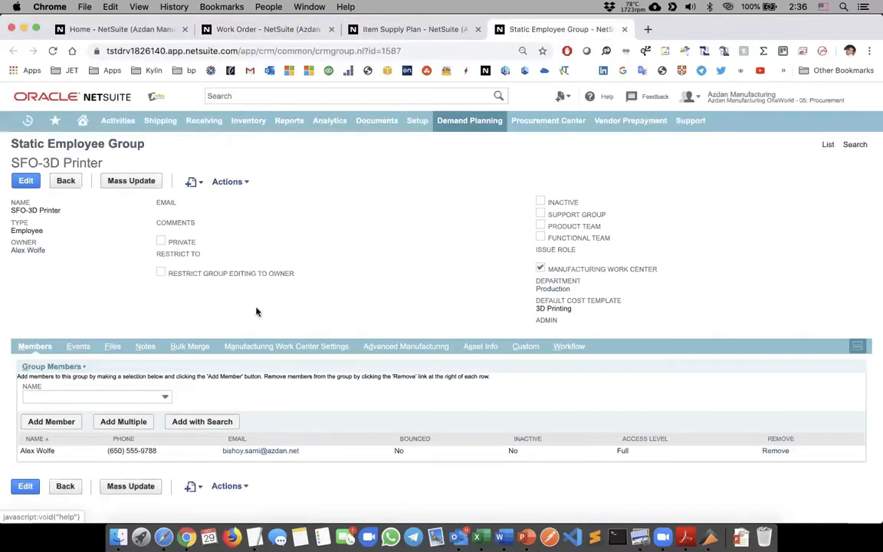
{"action": "left_click", "coordinate": [268, 345]}
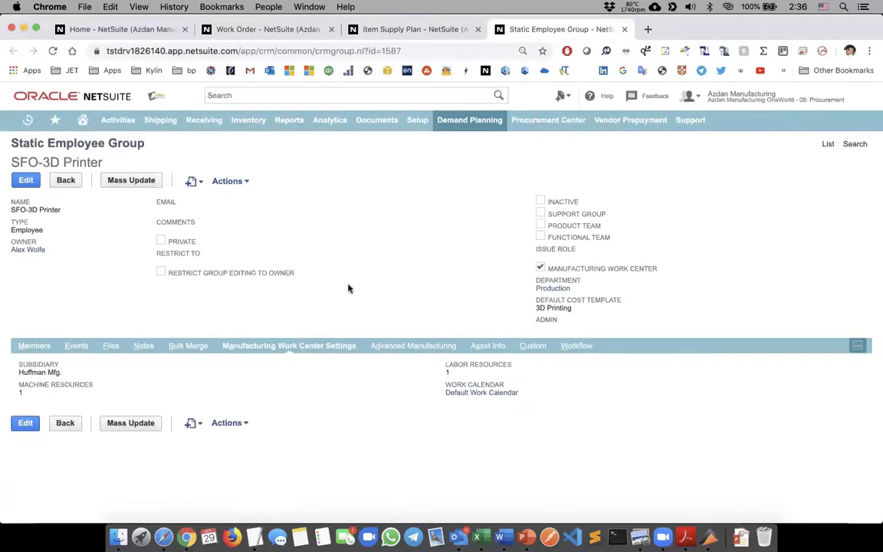
Open the work center's Default Work Calendar on a separate page and check its start time and hours per day
{"action": "right_click", "coordinate": [452, 394]}
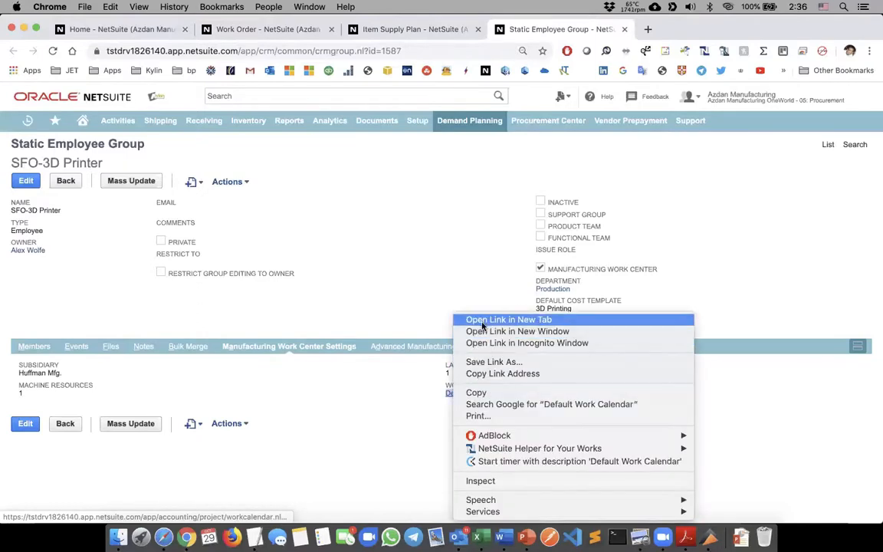
{"action": "left_click", "coordinate": [507, 320]}
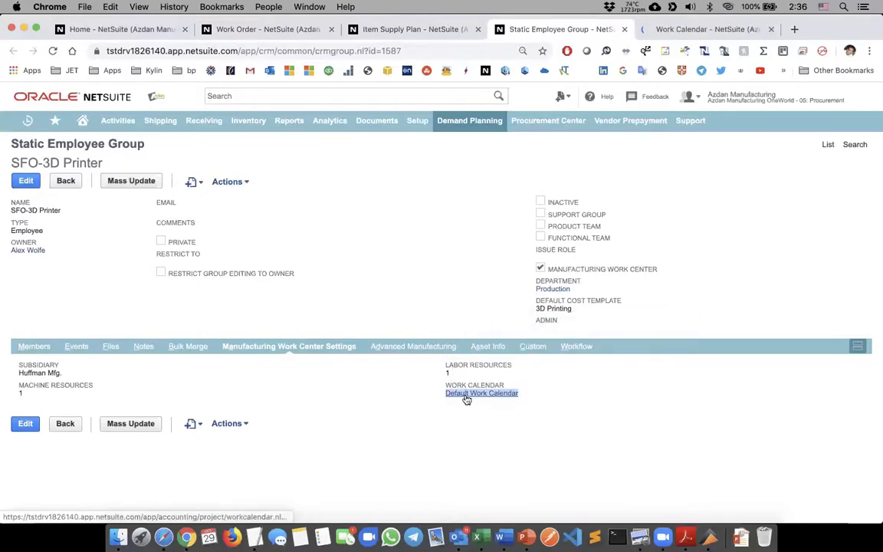
{"action": "left_click", "coordinate": [685, 31]}
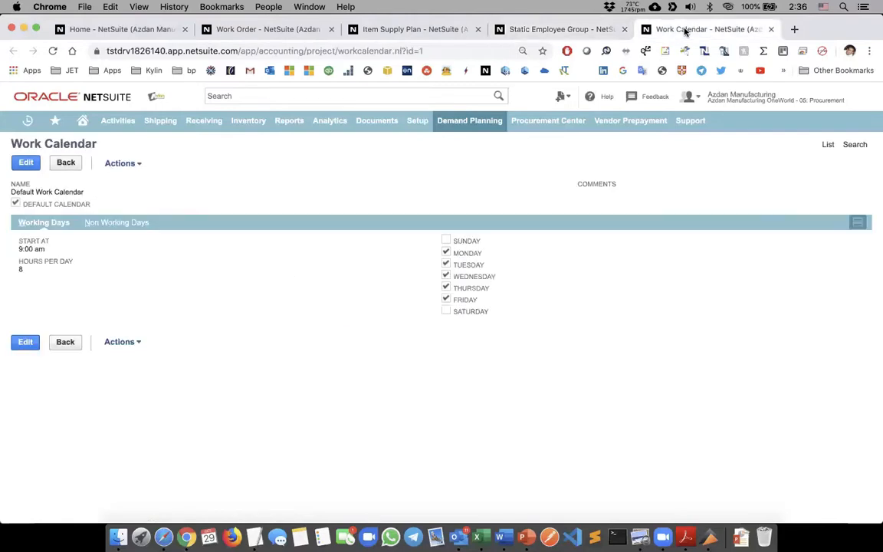
{"action": "triple_click", "coordinate": [26, 249]}
{"action": "left_click", "coordinate": [20, 269]}
Close the work calendar, work center and Eye pad supply plan pages, and return to the work order's primary information
{"action": "key", "text": "ctrl+w"}
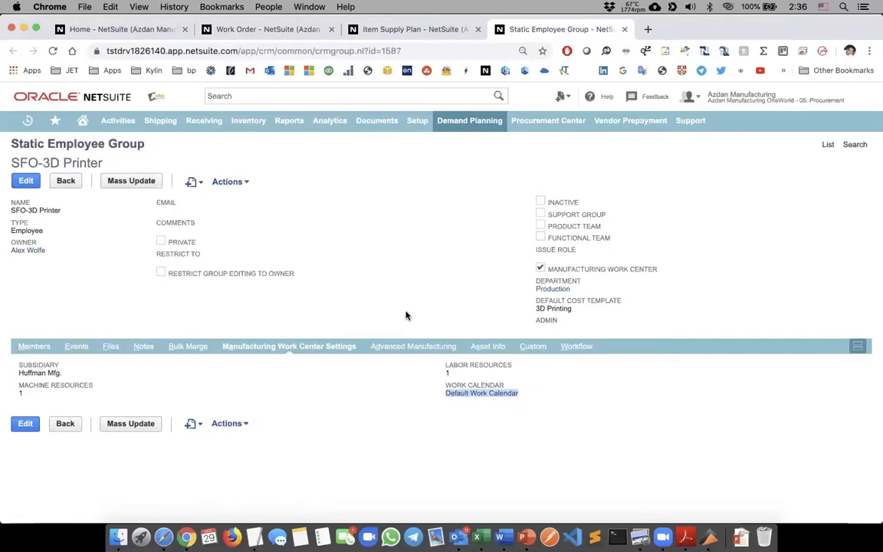
{"action": "key", "text": "ctrl+w"}
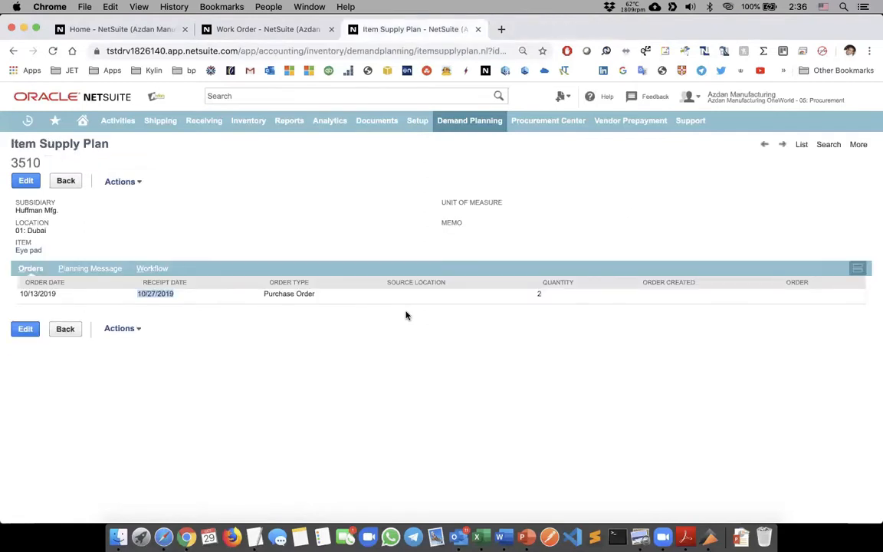
{"action": "left_click", "coordinate": [294, 224]}
{"action": "key", "text": "ctrl+w"}
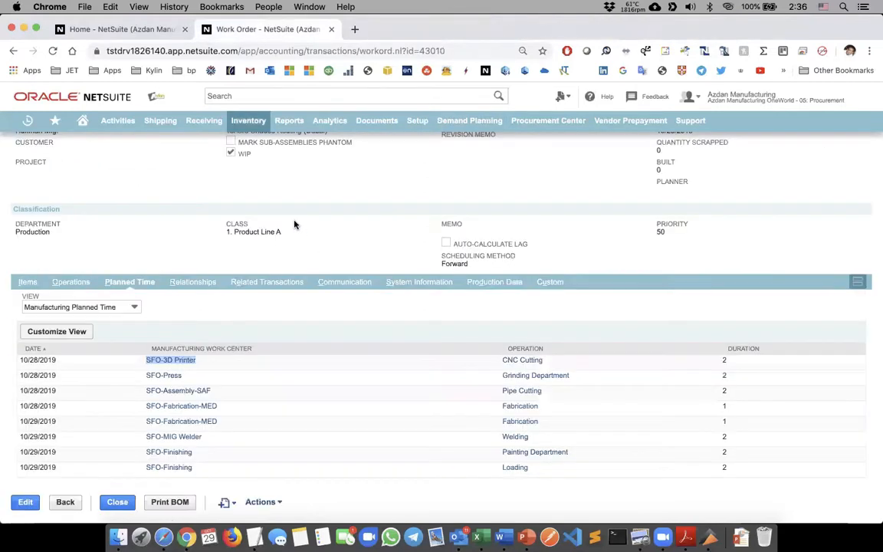
{"action": "scroll", "coordinate": [374, 263], "scroll_direction": "up", "scroll_amount": 3}
{"action": "scroll", "coordinate": [374, 263], "scroll_direction": "down", "scroll_amount": 1}
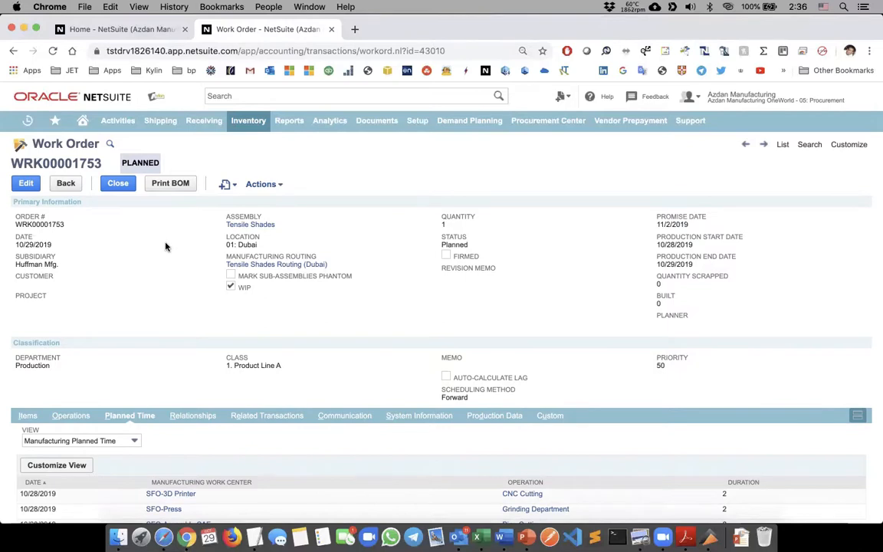
Print the work order's bill of materials, read through it with the attached product manual, and close the printout and work order pages
{"action": "left_click", "coordinate": [168, 186]}
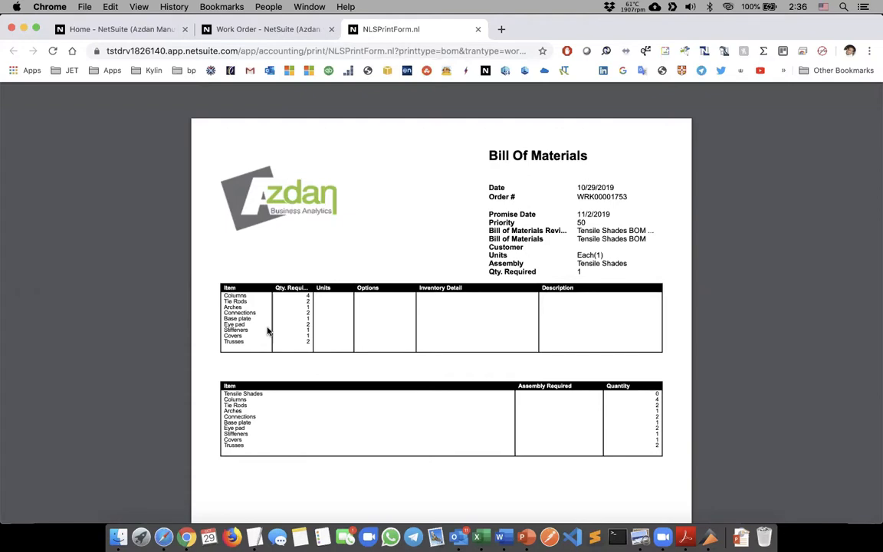
{"action": "scroll", "coordinate": [267, 330], "scroll_direction": "down", "scroll_amount": 10}
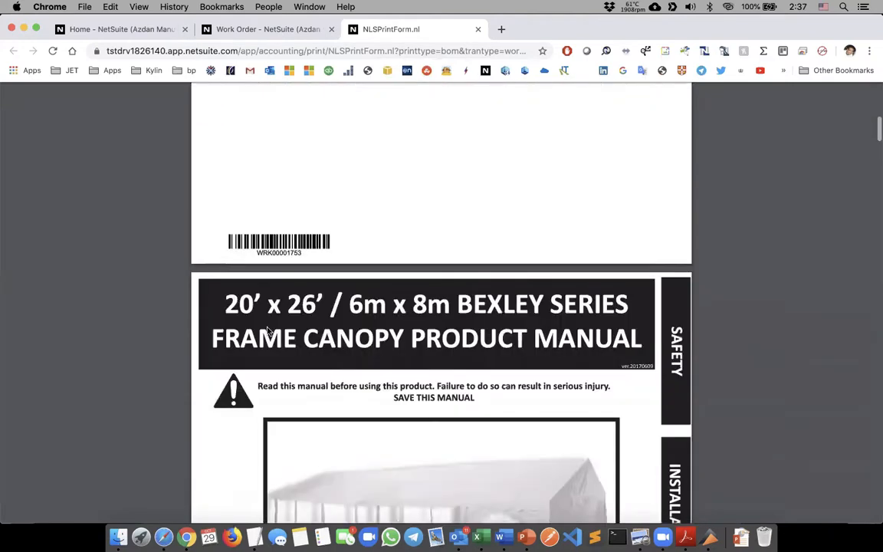
{"action": "scroll", "coordinate": [268, 330], "scroll_direction": "down", "scroll_amount": 8}
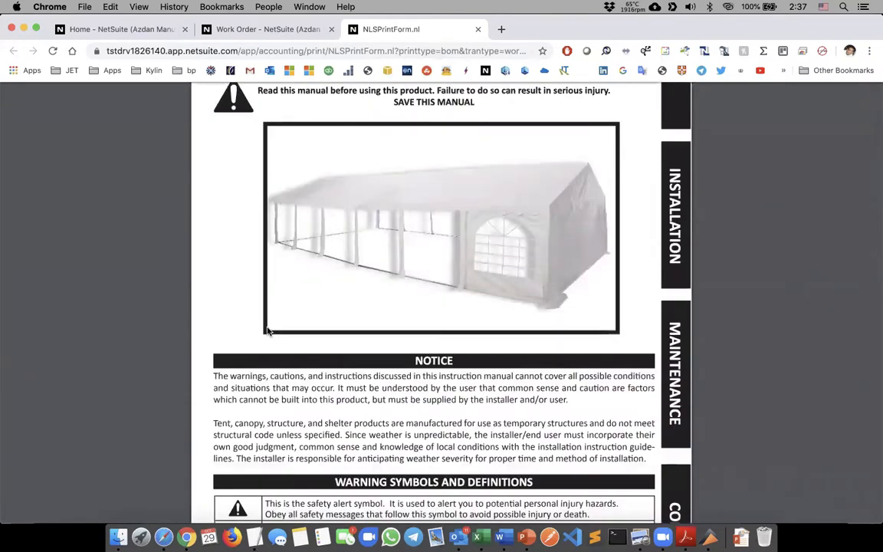
{"action": "scroll", "coordinate": [268, 331], "scroll_direction": "down", "scroll_amount": 15}
{"action": "scroll", "coordinate": [267, 331], "scroll_direction": "down", "scroll_amount": 20}
{"action": "scroll", "coordinate": [267, 330], "scroll_direction": "down", "scroll_amount": 20}
{"action": "scroll", "coordinate": [268, 330], "scroll_direction": "down", "scroll_amount": 8}
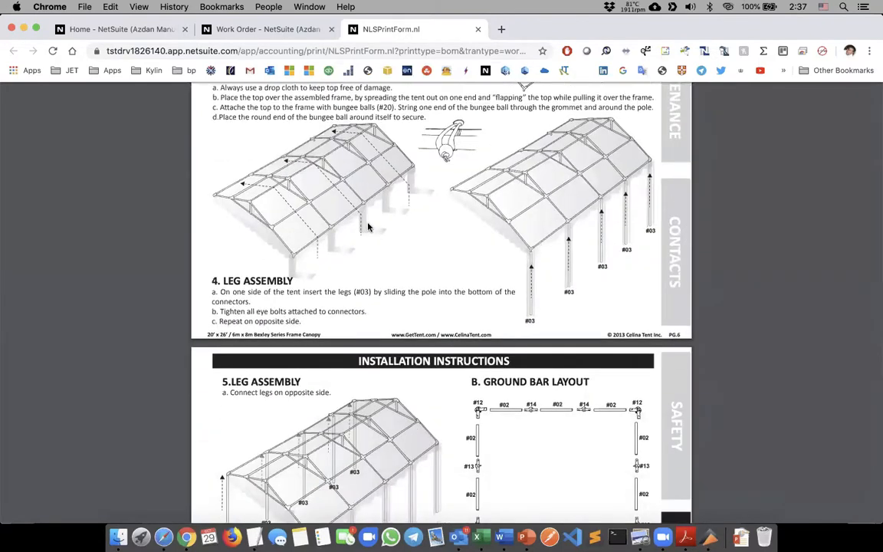
{"action": "scroll", "coordinate": [367, 227], "scroll_direction": "down", "scroll_amount": 20}
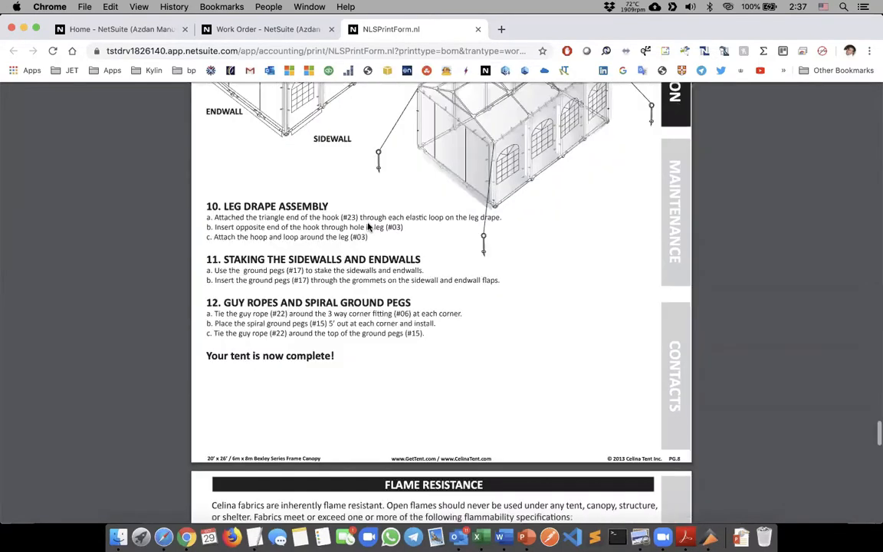
{"action": "scroll", "coordinate": [367, 226], "scroll_direction": "down", "scroll_amount": 5}
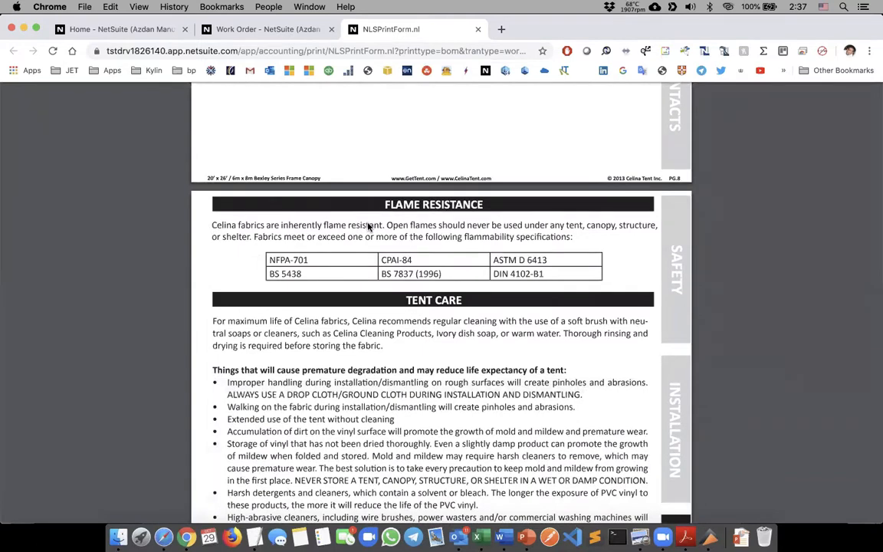
{"action": "key", "text": "super+w"}
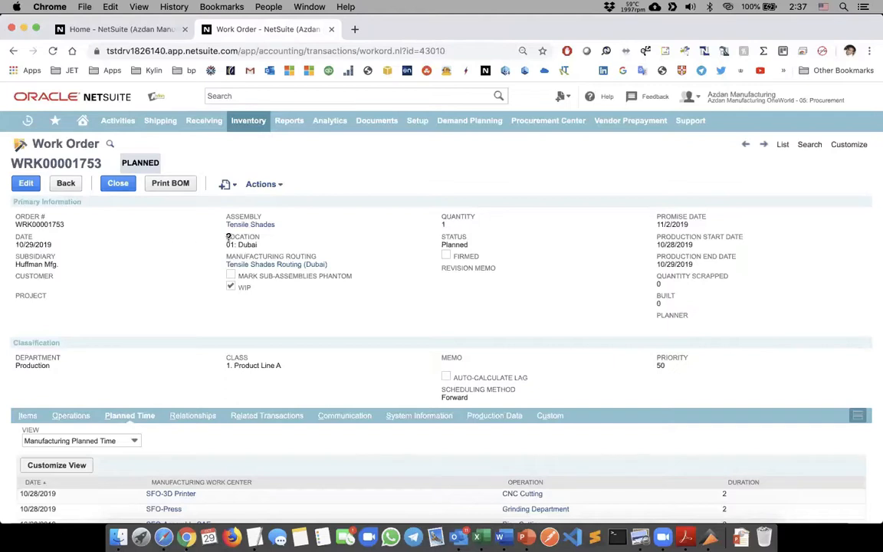
{"action": "left_click", "coordinate": [331, 30]}
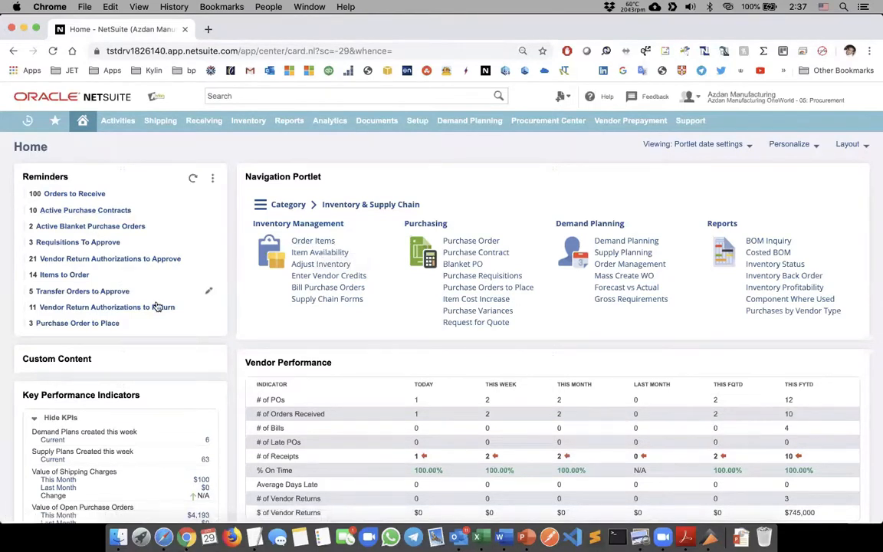
Open Order Items from the inventory management links and list time-phased items for location 01: Dubai with order start date 10/1/2019
{"action": "left_click", "coordinate": [303, 243]}
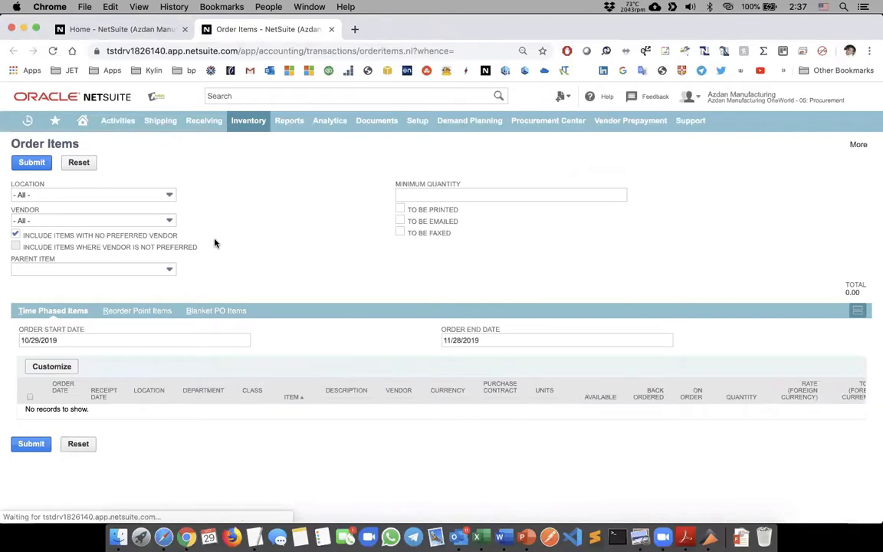
{"action": "left_click", "coordinate": [106, 197]}
{"action": "left_click", "coordinate": [104, 220]}
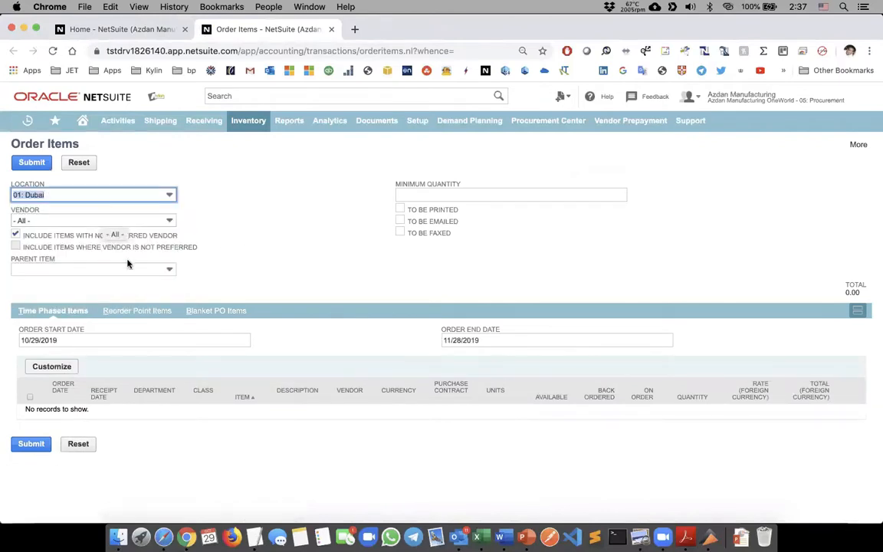
{"action": "left_click", "coordinate": [247, 340]}
{"action": "left_click", "coordinate": [259, 342]}
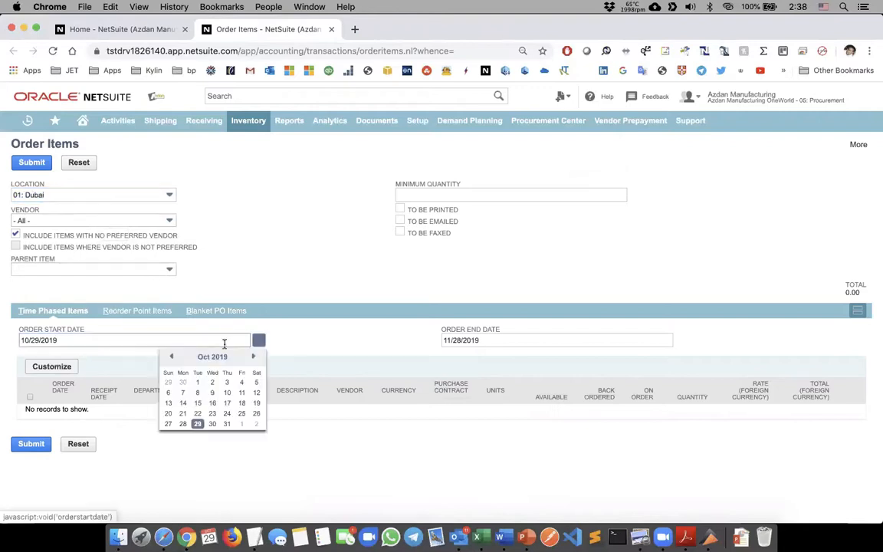
{"action": "left_click", "coordinate": [198, 385]}
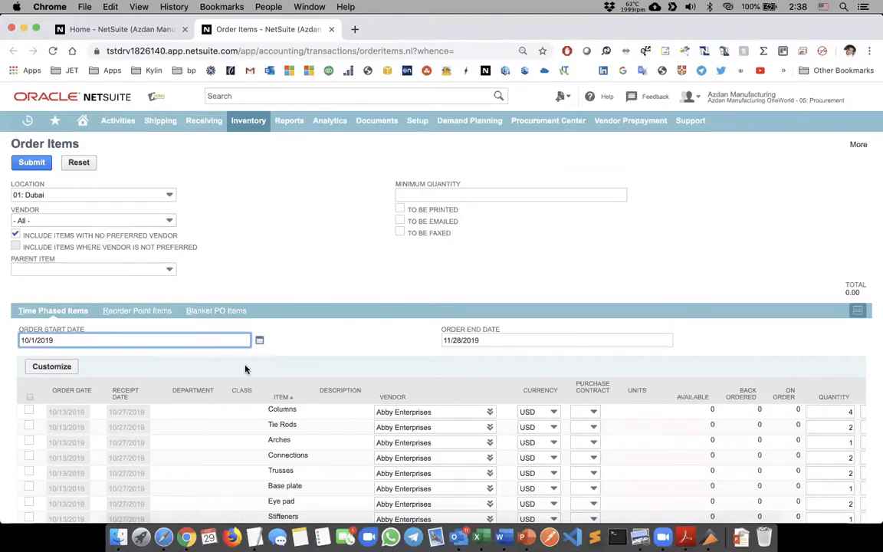
{"action": "scroll", "coordinate": [246, 369], "scroll_direction": "down", "scroll_amount": 2}
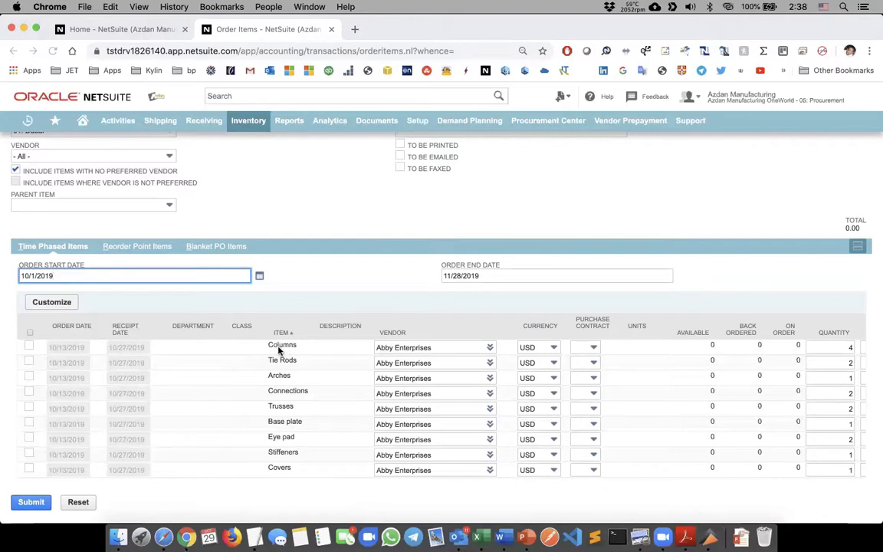
Search for the Columns inventory item, check its preferred vendor on a separate page, and return to the Order Items page
{"action": "left_click", "coordinate": [217, 95]}
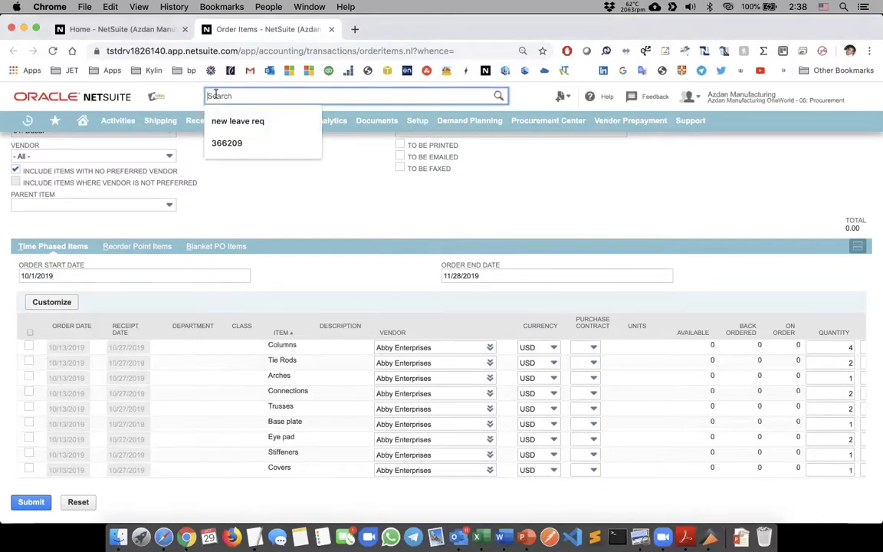
{"action": "type", "text": "columns"}
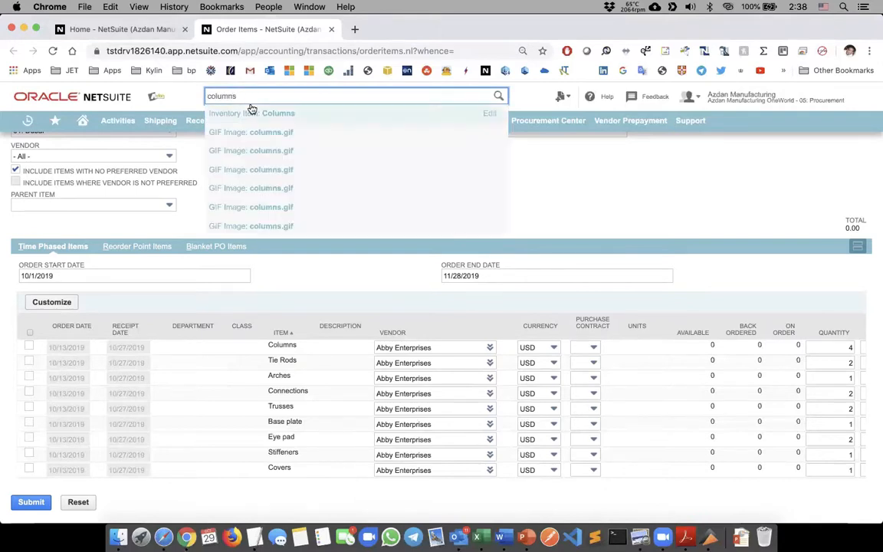
{"action": "left_click", "coordinate": [252, 113], "text": "super"}
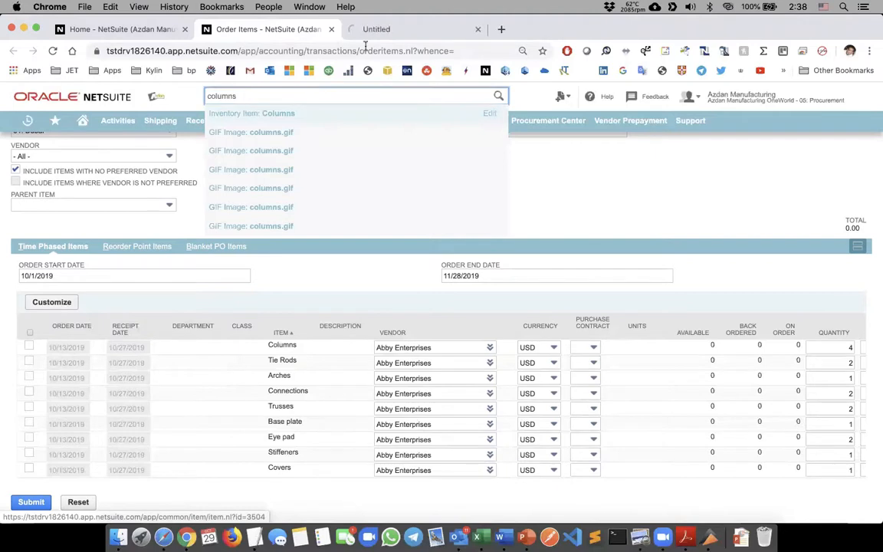
{"action": "left_click", "coordinate": [384, 30]}
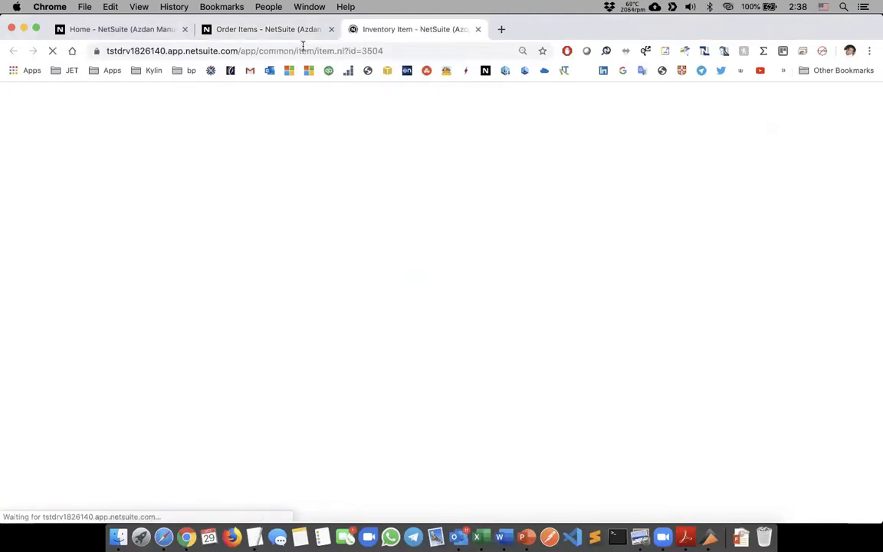
{"action": "scroll", "coordinate": [314, 305], "scroll_direction": "down", "scroll_amount": 10}
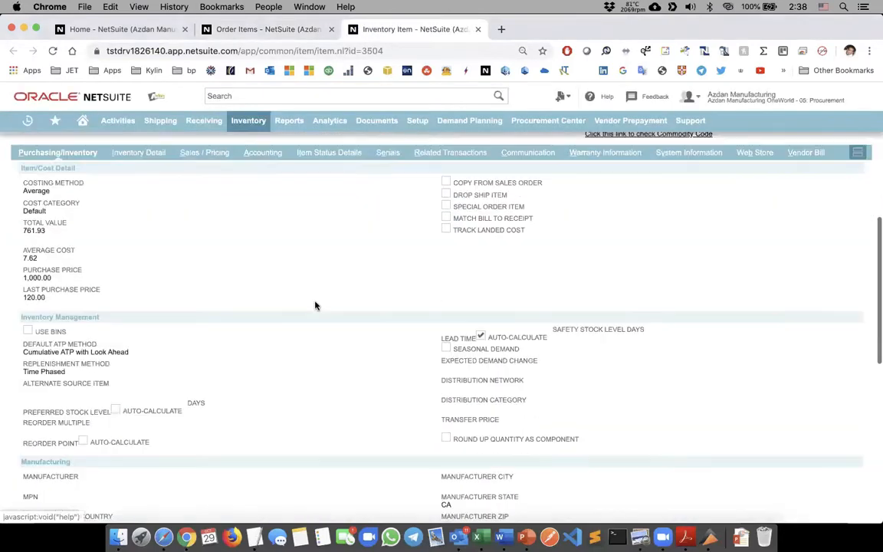
{"action": "scroll", "coordinate": [288, 336], "scroll_direction": "down", "scroll_amount": 10}
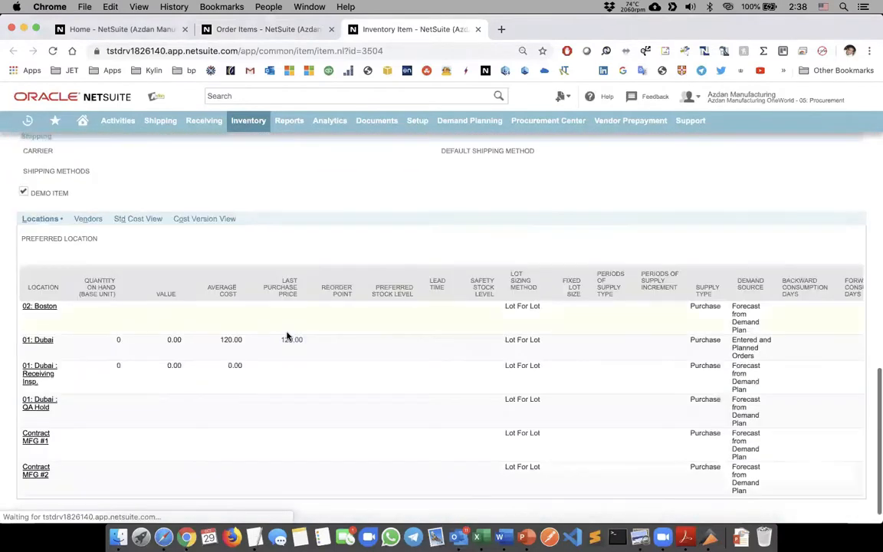
{"action": "left_click", "coordinate": [86, 221]}
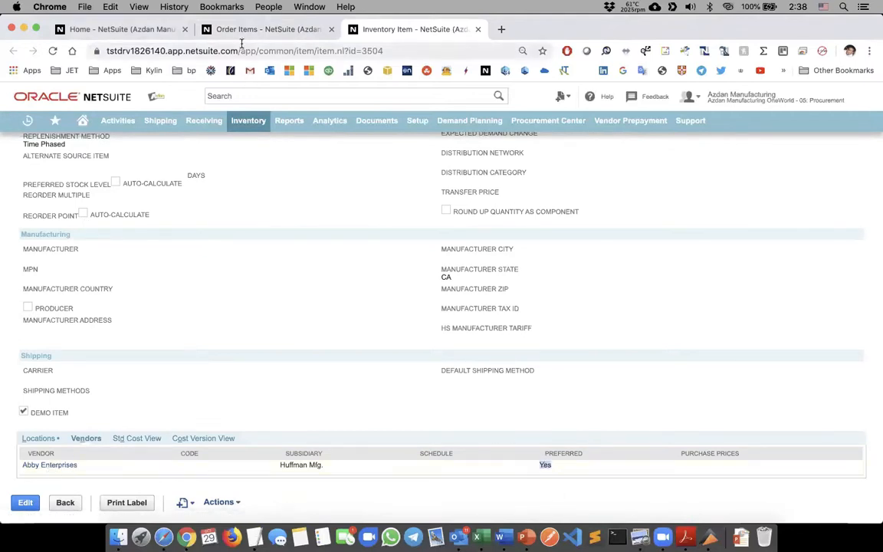
{"action": "left_click", "coordinate": [222, 31]}
{"action": "left_click", "coordinate": [168, 229]}
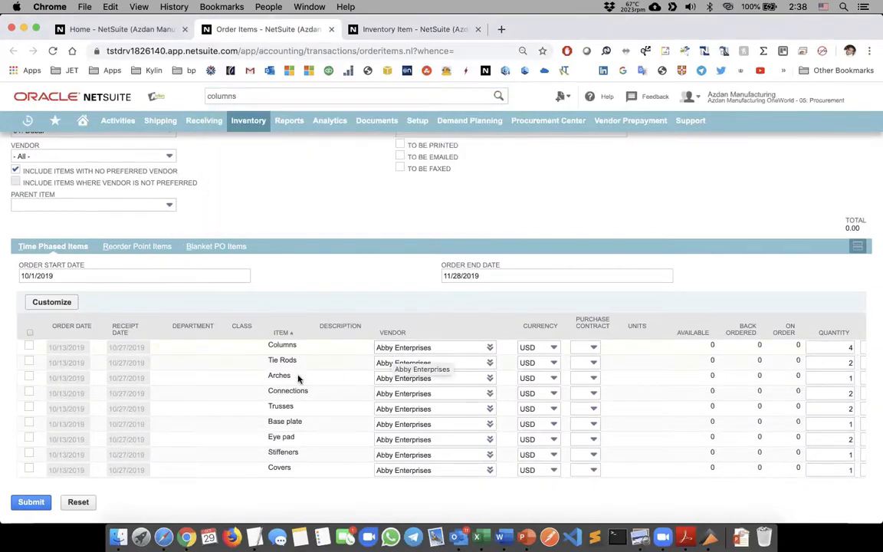
Select all listed items for ordering and review their quantities, rates and totals
{"action": "left_click", "coordinate": [30, 332]}
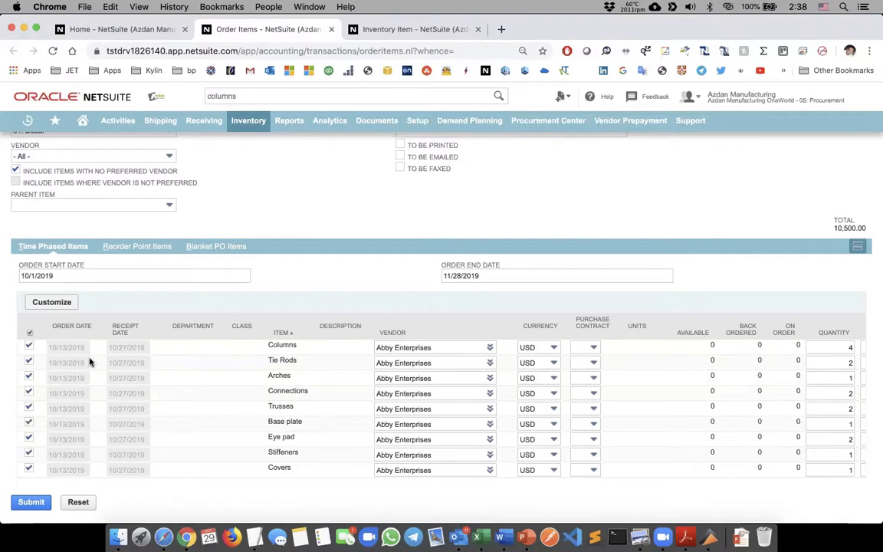
{"action": "scroll", "coordinate": [456, 391], "scroll_direction": "right", "scroll_amount": 5}
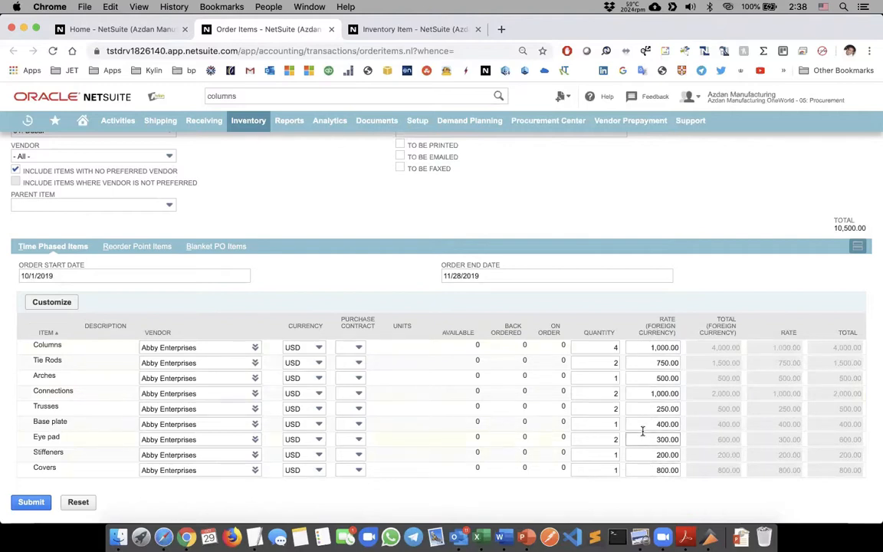
{"action": "scroll", "coordinate": [643, 432], "scroll_direction": "left", "scroll_amount": 3}
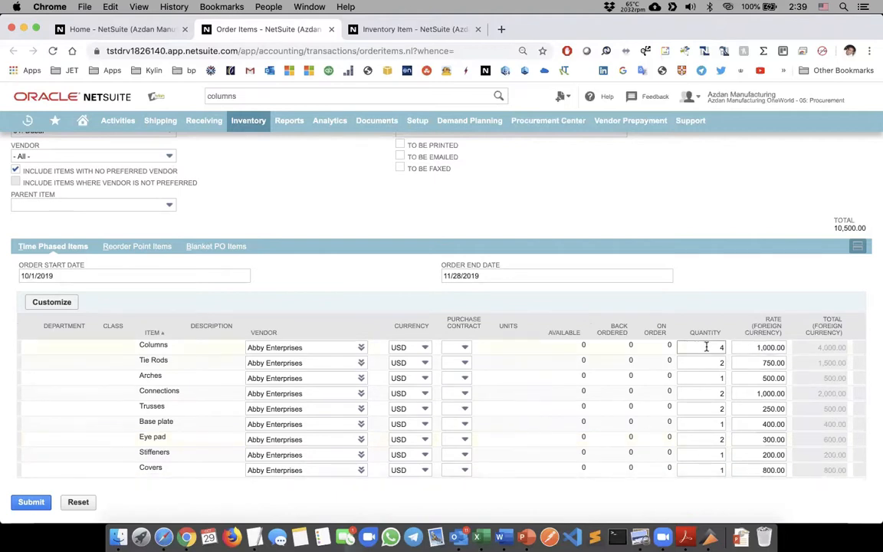
Submit the selected items for ordering, refresh the processed purchase orders until processing completes, and open the generated Abby Enterprises purchase order
{"action": "scroll", "coordinate": [705, 347], "scroll_direction": "up", "scroll_amount": 2}
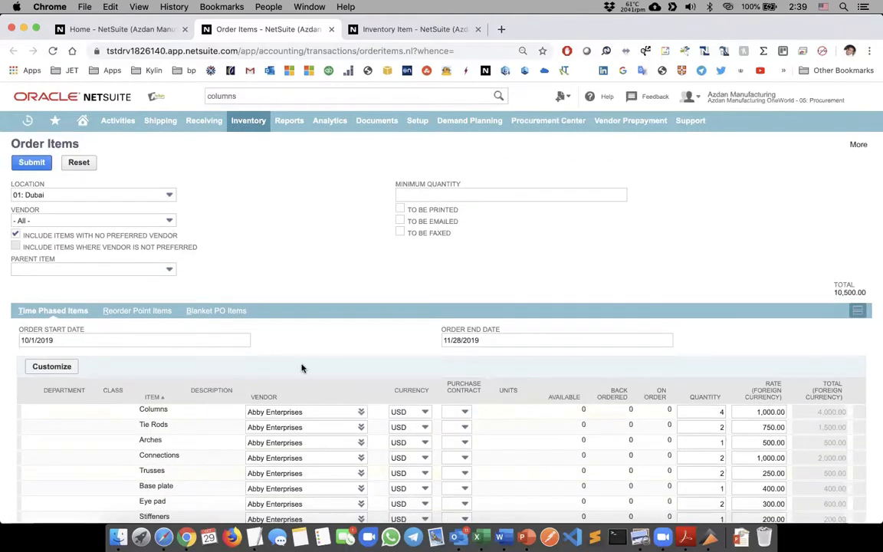
{"action": "left_click", "coordinate": [28, 163]}
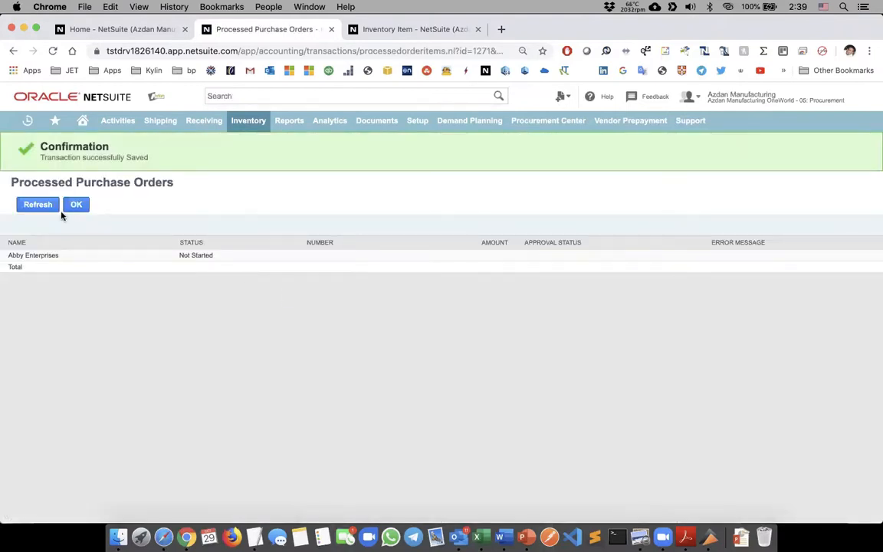
{"action": "left_click", "coordinate": [43, 204]}
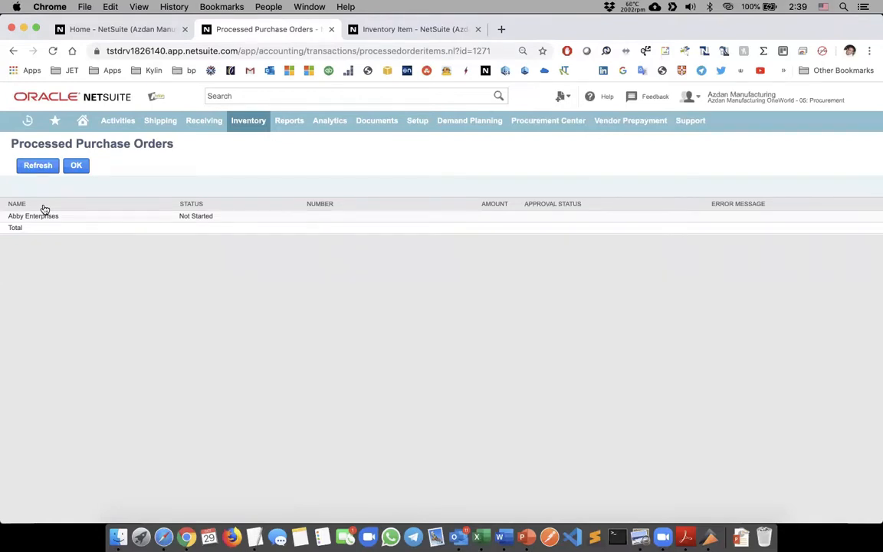
{"action": "left_click", "coordinate": [36, 170]}
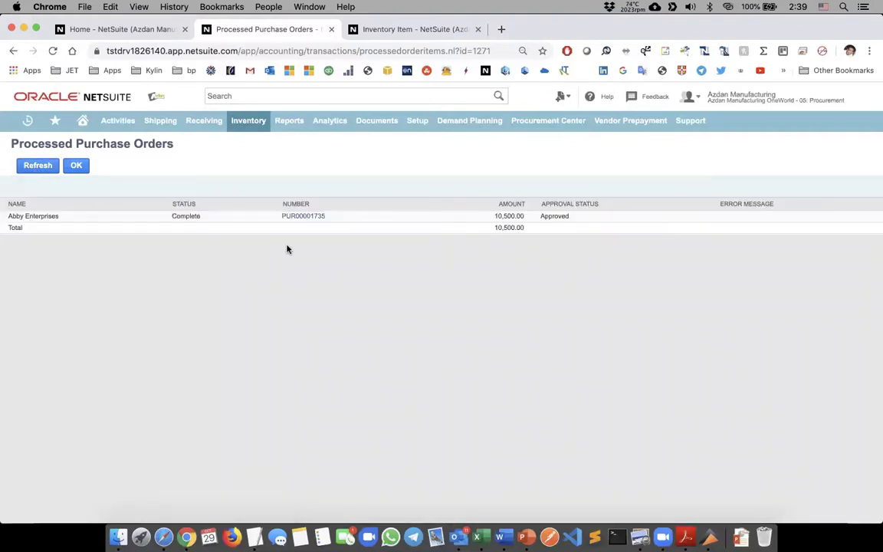
{"action": "left_click", "coordinate": [309, 217]}
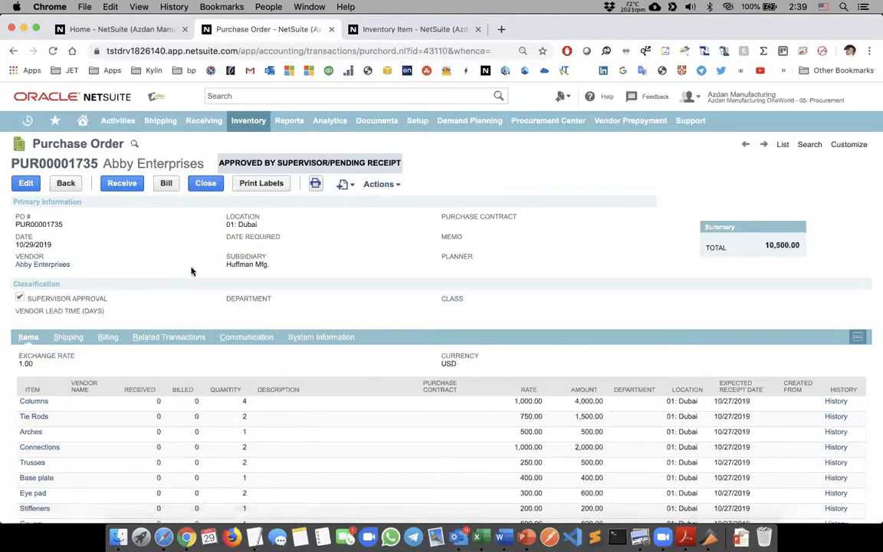
Review the purchase order's item lines, approval status, communication, shipping details, related receipts and bills, and approvals
{"action": "scroll", "coordinate": [240, 320], "scroll_direction": "down", "scroll_amount": 3}
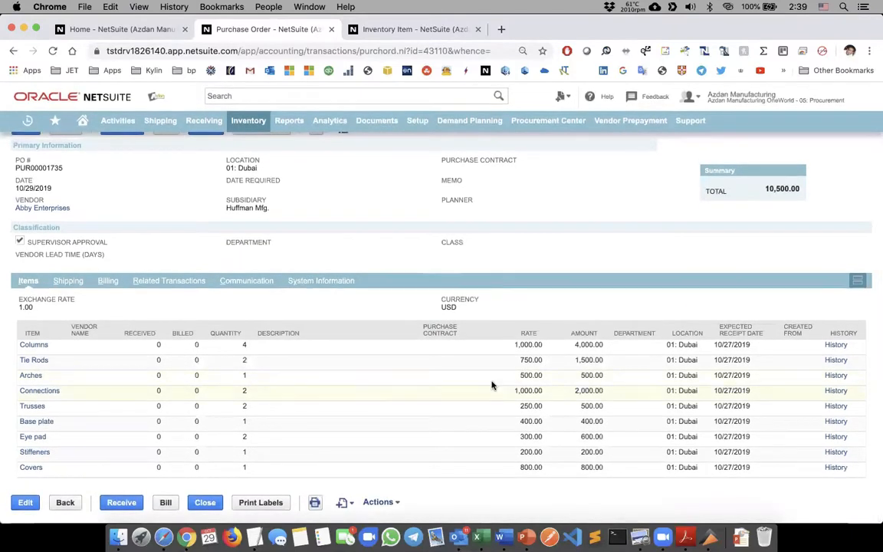
{"action": "scroll", "coordinate": [520, 386], "scroll_direction": "up", "scroll_amount": 3}
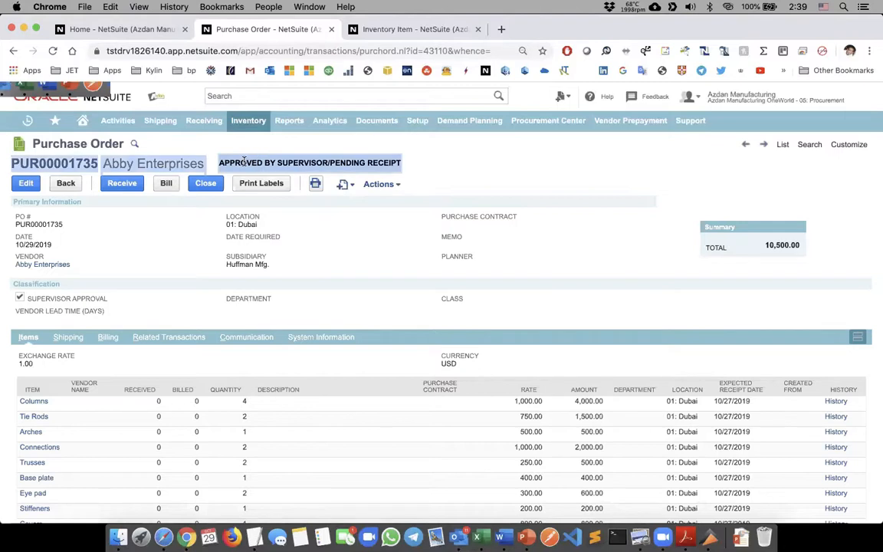
{"action": "left_click_drag", "start_coordinate": [219, 163], "coordinate": [301, 162]}
{"action": "left_click", "coordinate": [355, 238]}
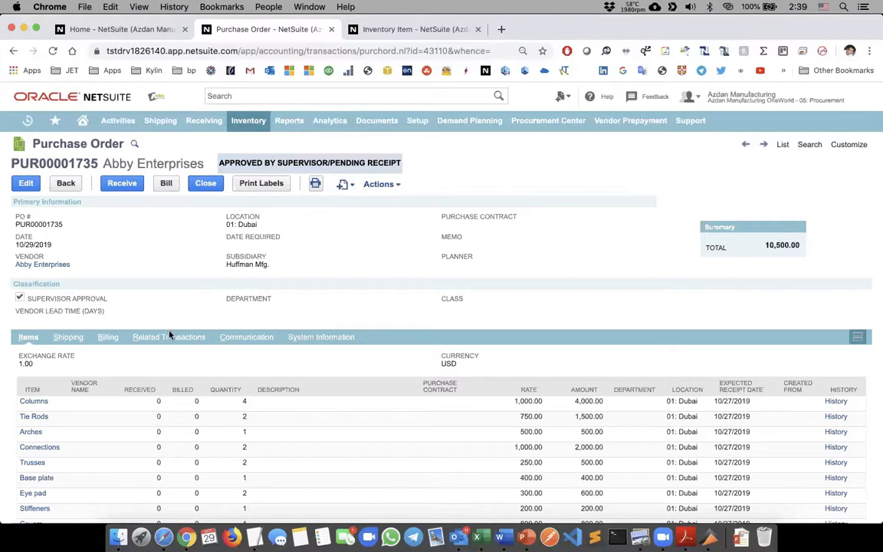
{"action": "left_click", "coordinate": [229, 338]}
{"action": "scroll", "coordinate": [229, 339], "scroll_direction": "down", "scroll_amount": 1}
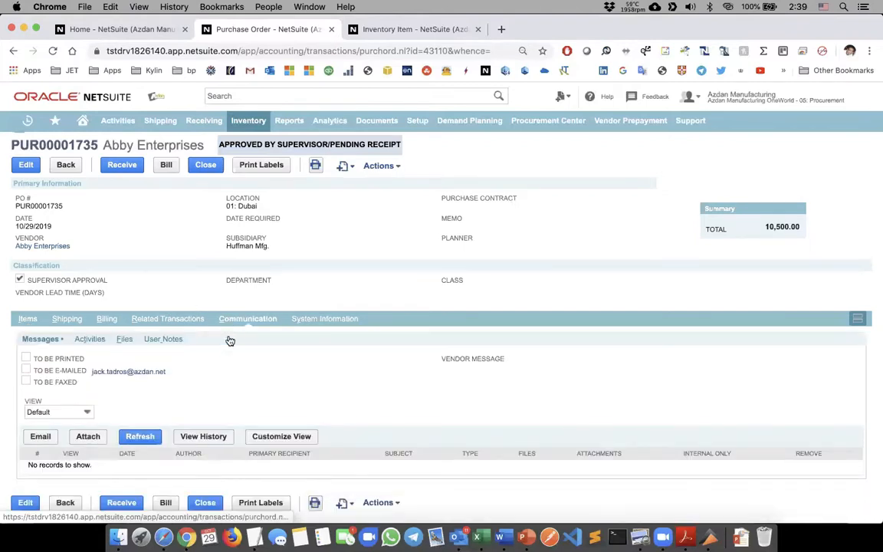
{"action": "left_click", "coordinate": [171, 321]}
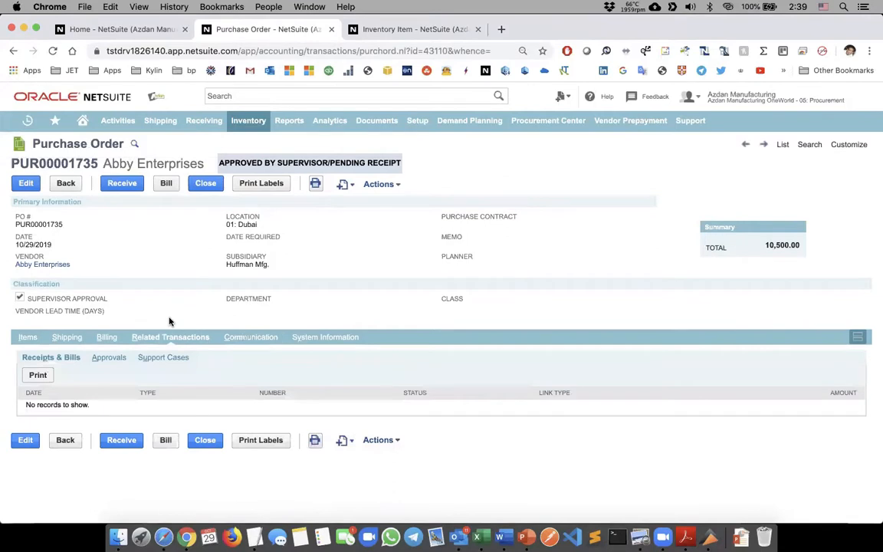
{"action": "left_click", "coordinate": [65, 338]}
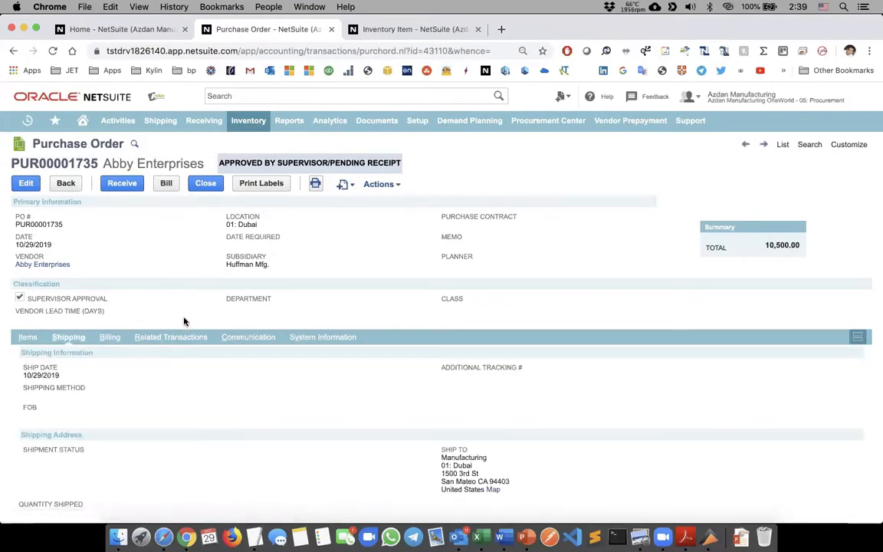
{"action": "left_click", "coordinate": [172, 337]}
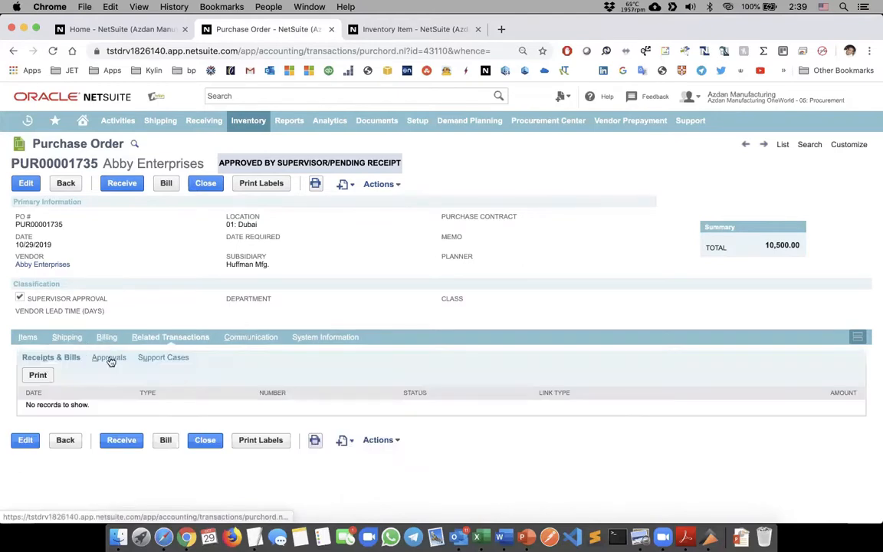
{"action": "left_click", "coordinate": [107, 358]}
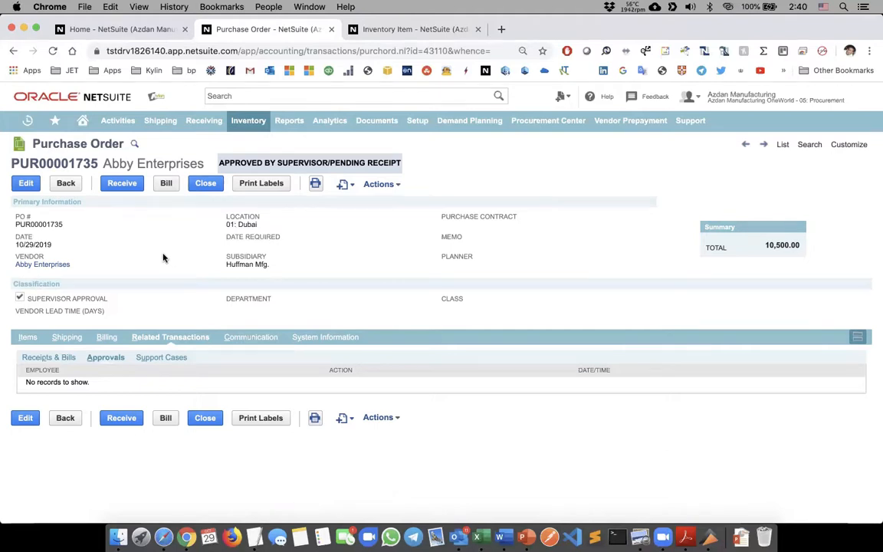
Receive all purchase order items into 01: Dubai : Receiving Insp., check the destination locations and inspection status, and save the item receipt
{"action": "left_click", "coordinate": [120, 189]}
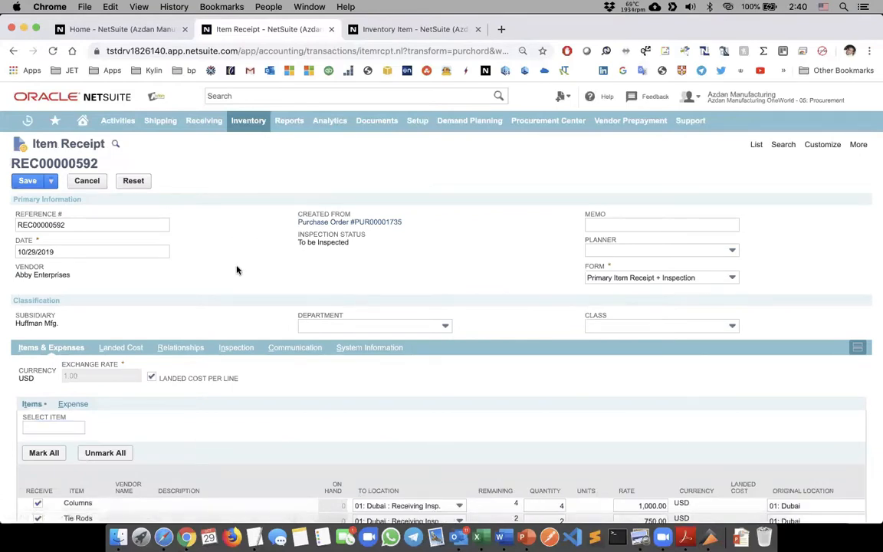
{"action": "scroll", "coordinate": [475, 281], "scroll_direction": "down", "scroll_amount": 5}
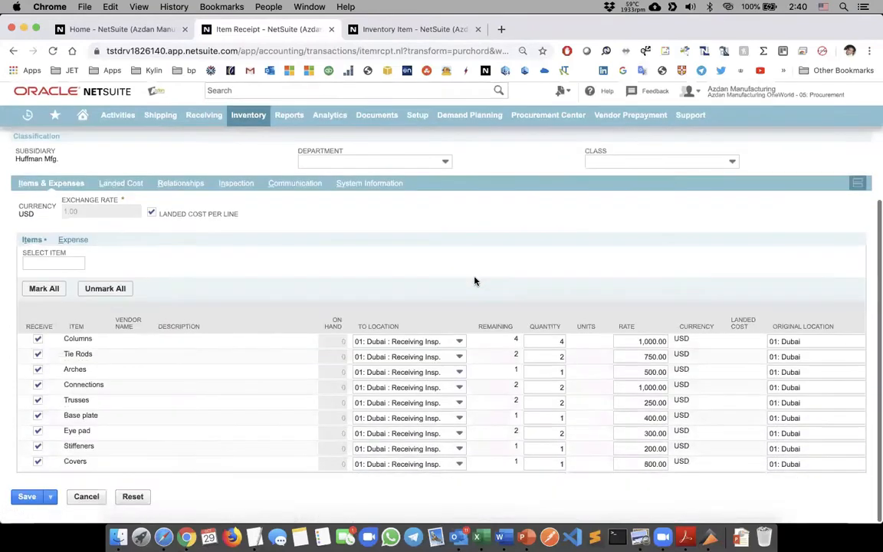
{"action": "left_click", "coordinate": [385, 347]}
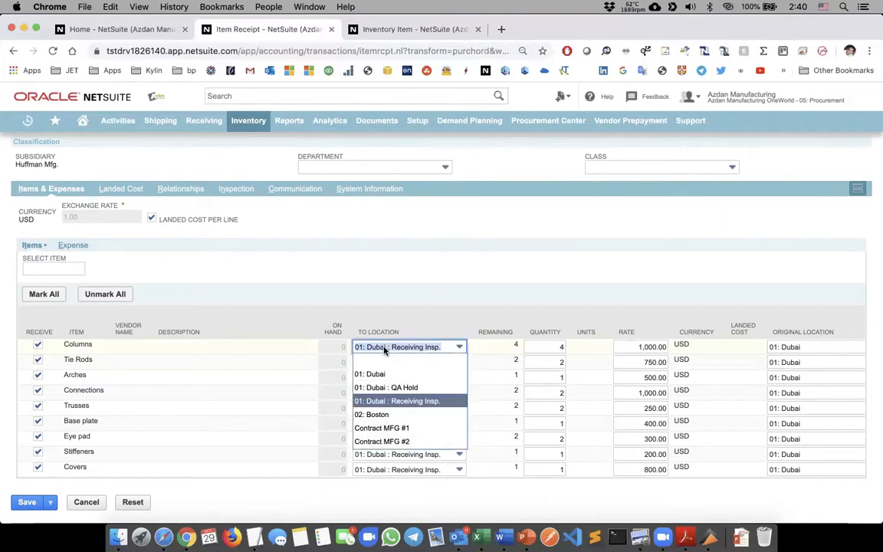
{"action": "left_click", "coordinate": [385, 349]}
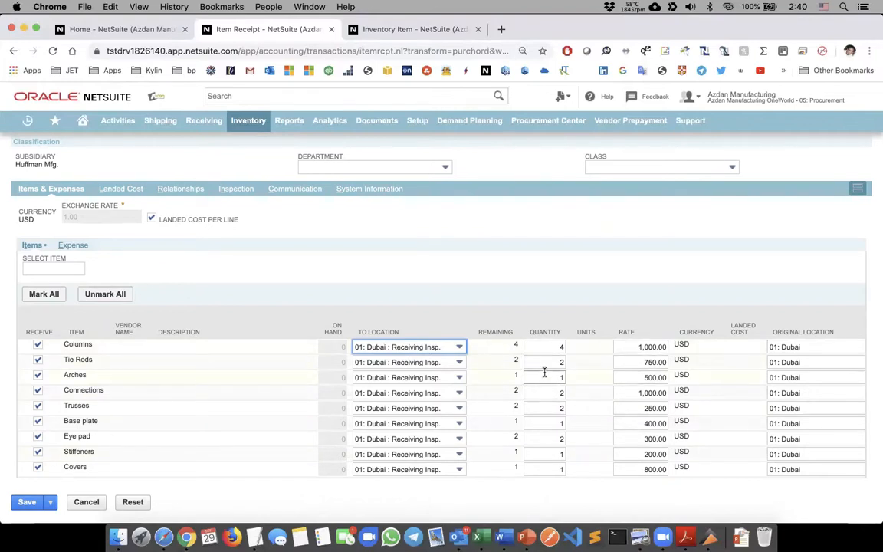
{"action": "scroll", "coordinate": [638, 400], "scroll_direction": "up", "scroll_amount": 5}
{"action": "scroll", "coordinate": [638, 404], "scroll_direction": "down", "scroll_amount": 1}
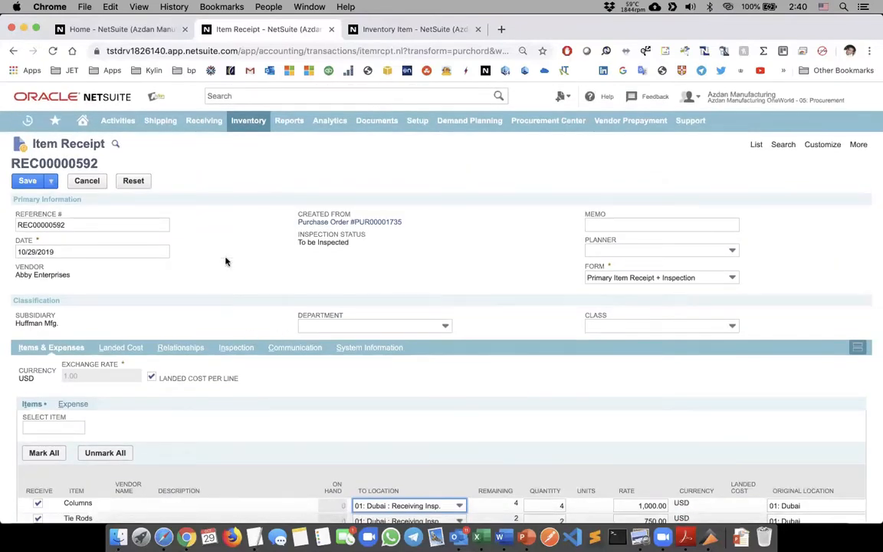
{"action": "triple_click", "coordinate": [309, 242]}
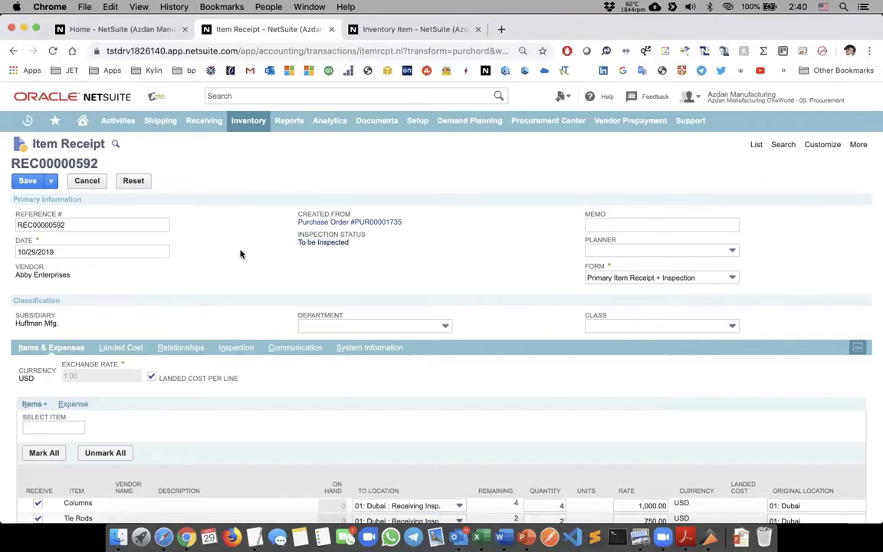
{"action": "left_click", "coordinate": [28, 180]}
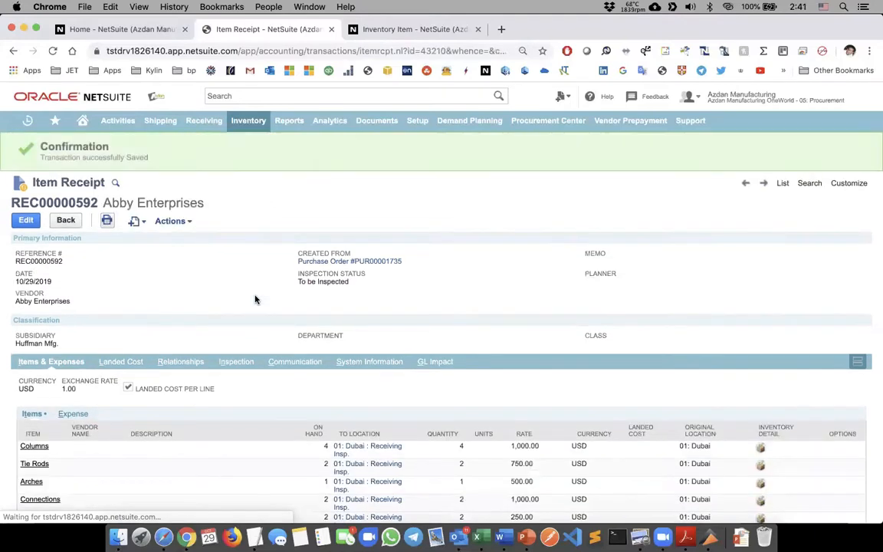
Edit the item receipt's inspection record, mark the package as inspected with reason code Standard Inspection, and save it
{"action": "left_click", "coordinate": [26, 220]}
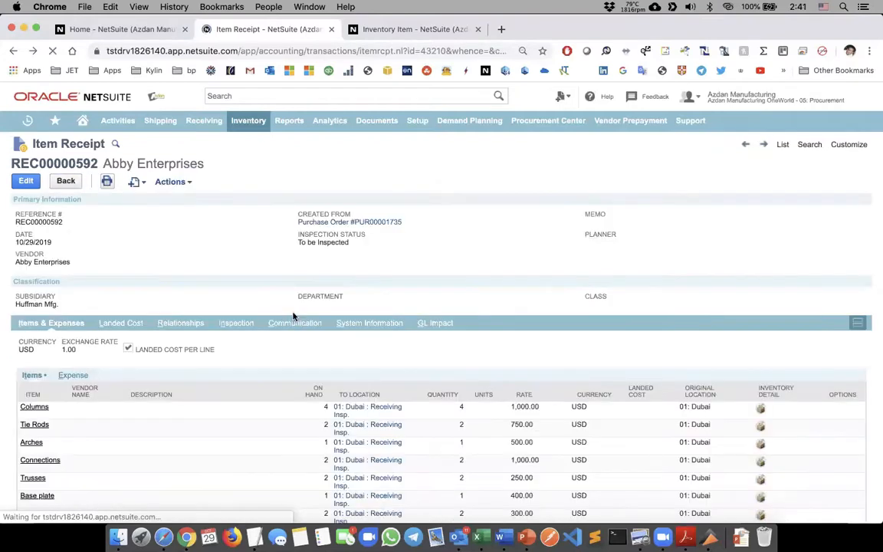
{"action": "scroll", "coordinate": [292, 315], "scroll_direction": "down", "scroll_amount": 2}
{"action": "left_click", "coordinate": [243, 238]}
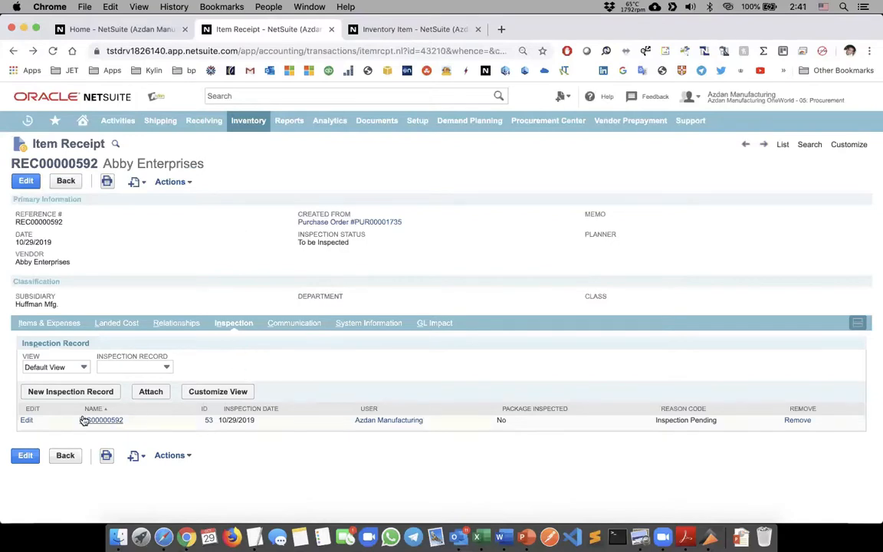
{"action": "left_click", "coordinate": [28, 422]}
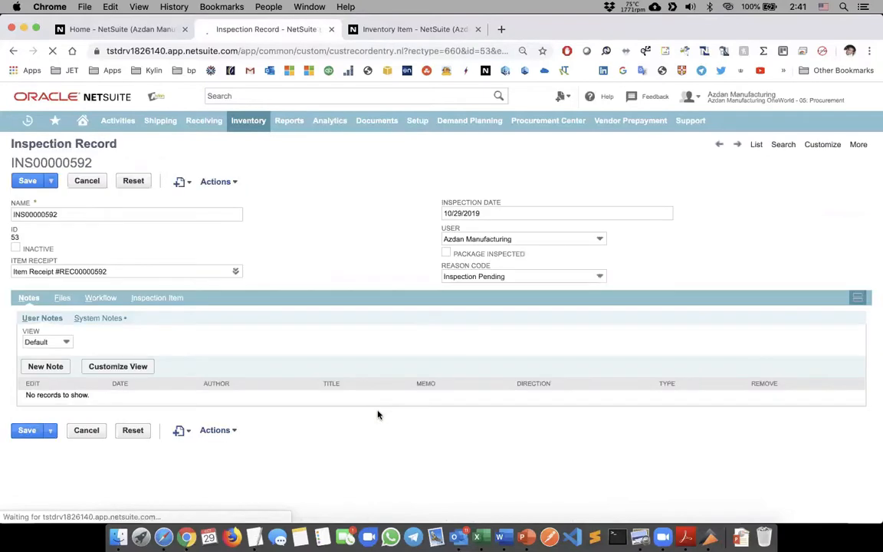
{"action": "left_click", "coordinate": [446, 253]}
{"action": "left_click", "coordinate": [460, 277]}
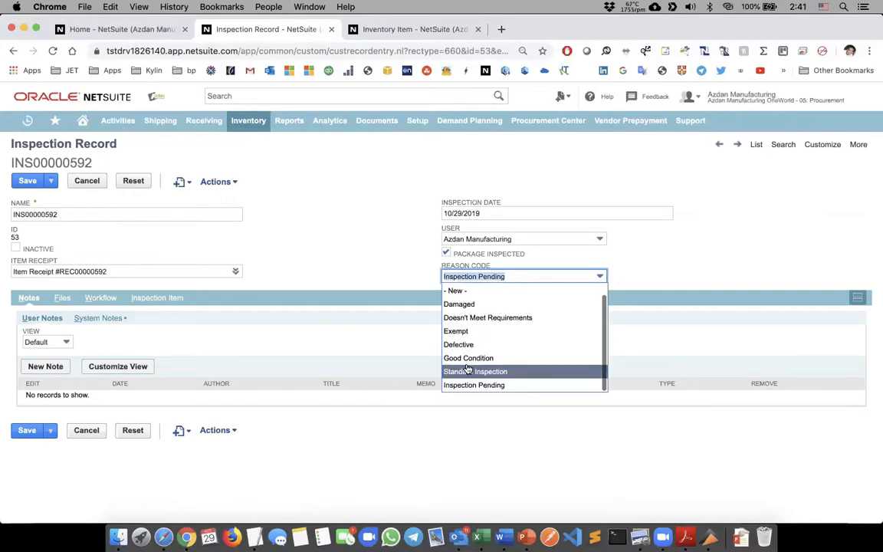
{"action": "left_click", "coordinate": [473, 371]}
{"action": "left_click", "coordinate": [36, 186]}
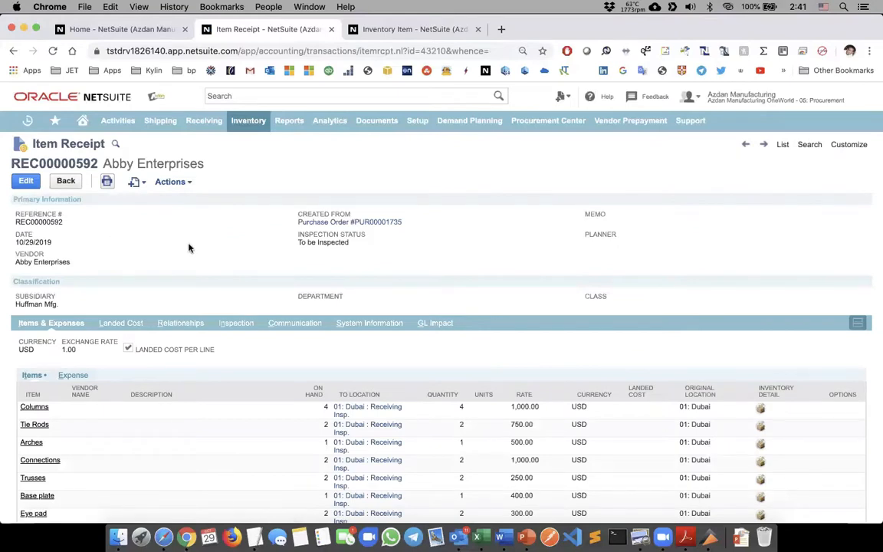
Review the item receipt's system notes, received items, landed cost and GL impact
{"action": "scroll", "coordinate": [190, 246], "scroll_direction": "down", "scroll_amount": 2}
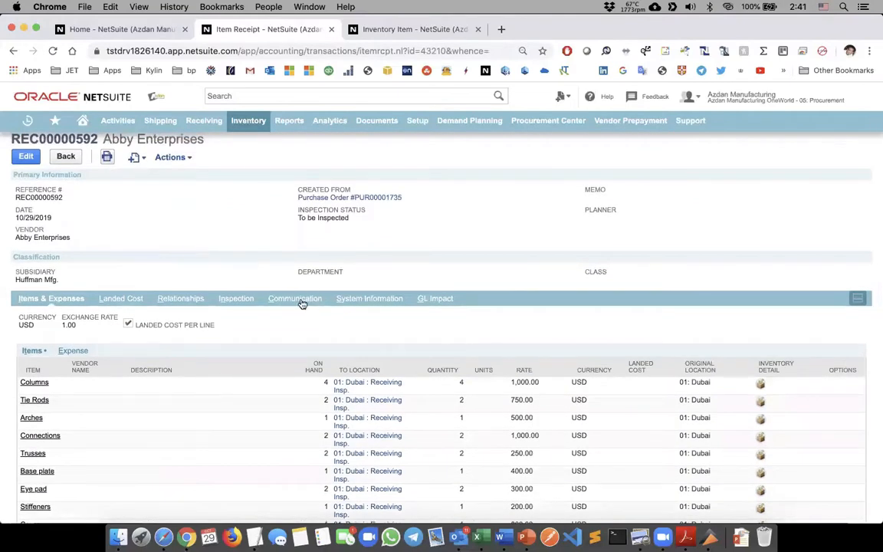
{"action": "left_click", "coordinate": [350, 302]}
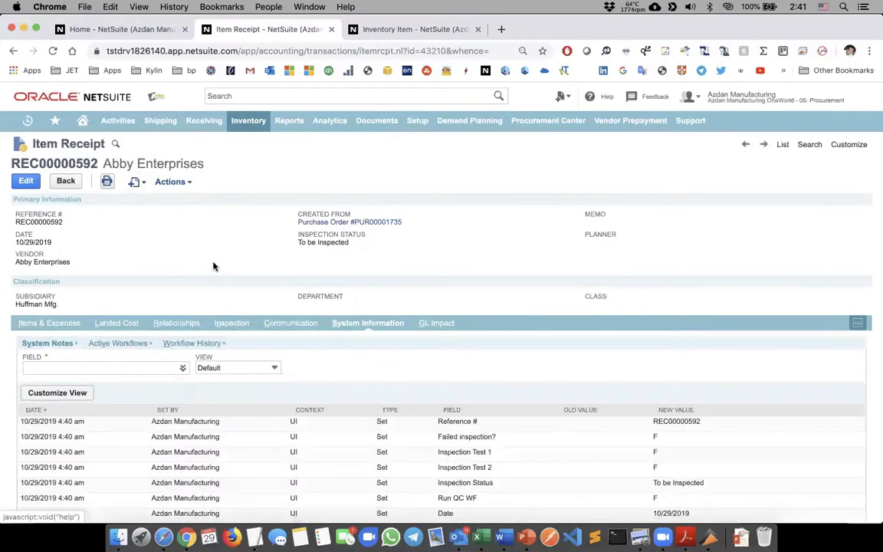
{"action": "scroll", "coordinate": [210, 266], "scroll_direction": "down", "scroll_amount": 5}
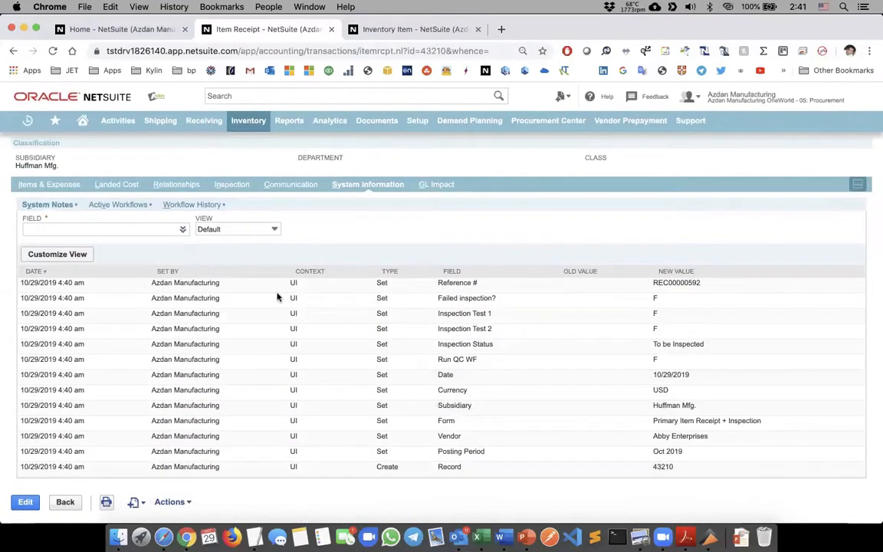
{"action": "scroll", "coordinate": [245, 301], "scroll_direction": "up", "scroll_amount": 5}
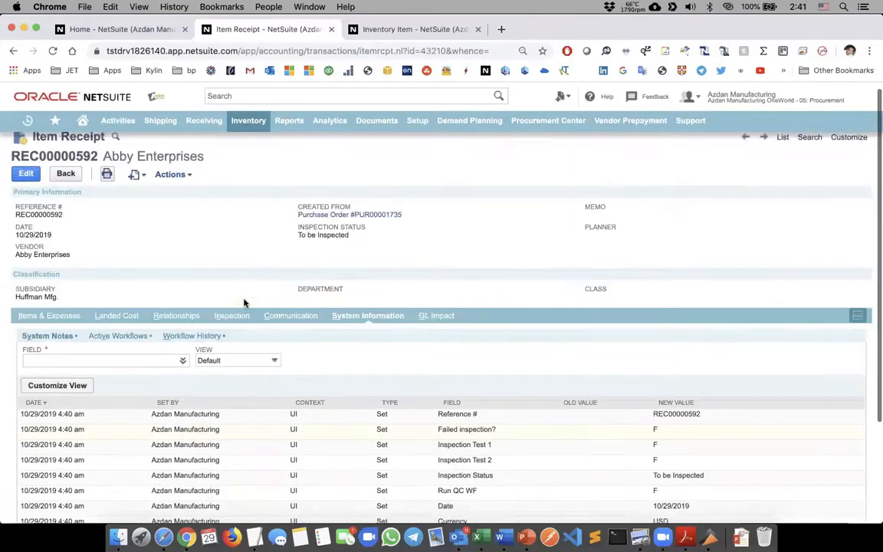
{"action": "left_click", "coordinate": [62, 325]}
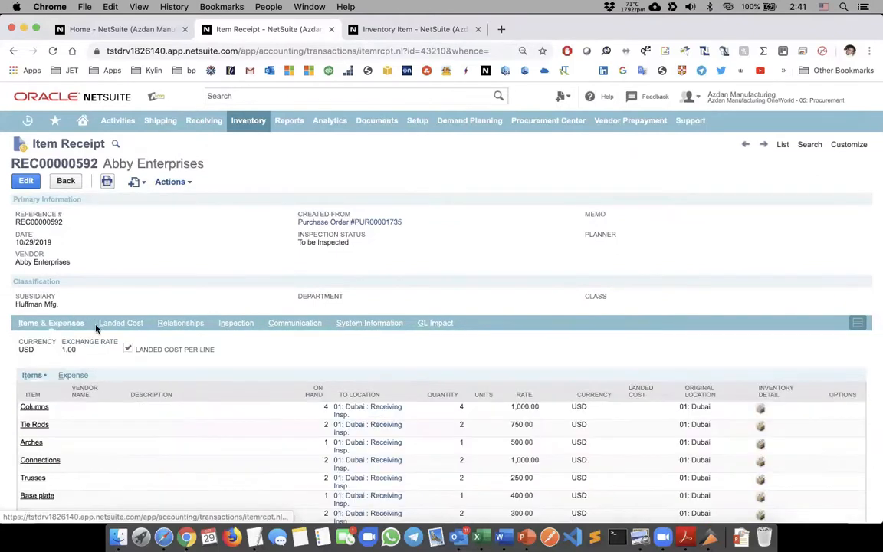
{"action": "left_click", "coordinate": [110, 325]}
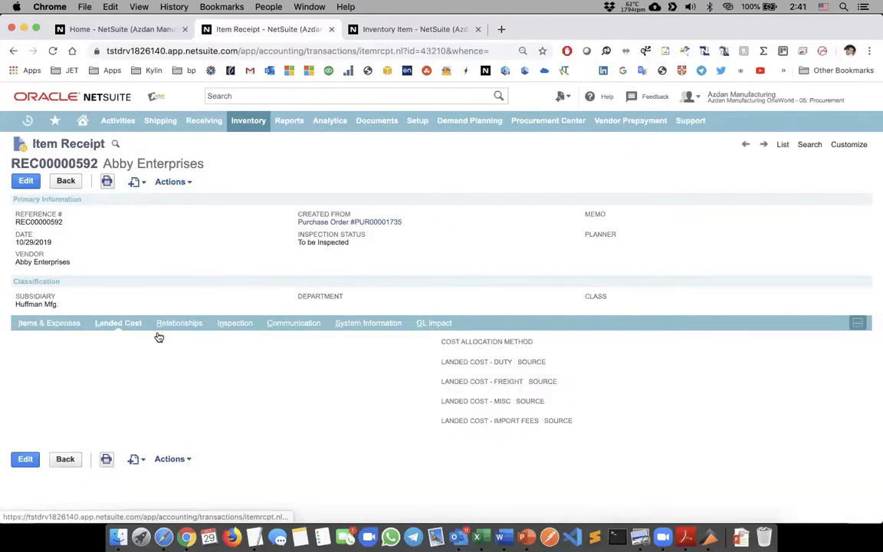
{"action": "left_click", "coordinate": [422, 322]}
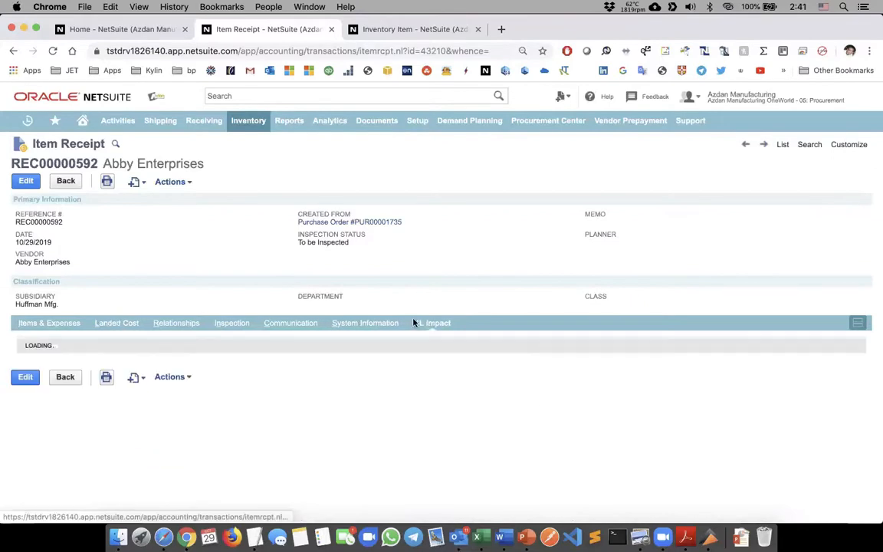
Read the Item For Inspection task e-mail in Outlook, return to NetSuite in Chrome, and switch to the 09: Inspection role
{"action": "left_click", "coordinate": [705, 46]}
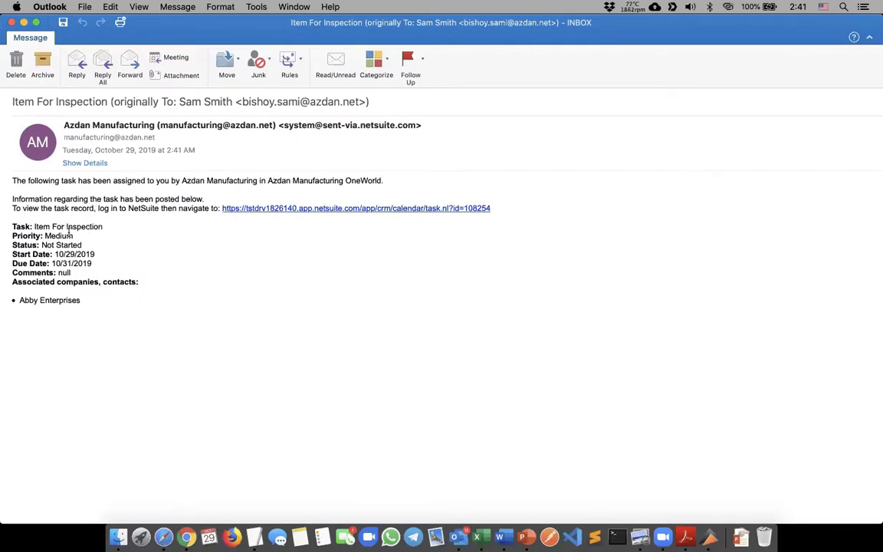
{"action": "key", "text": "super+Tab"}
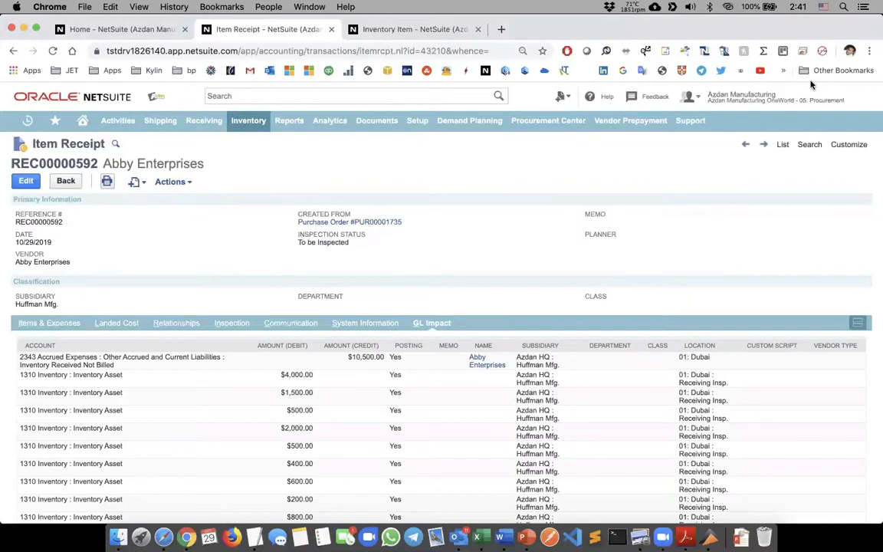
{"action": "mouse_move", "coordinate": [767, 98]}
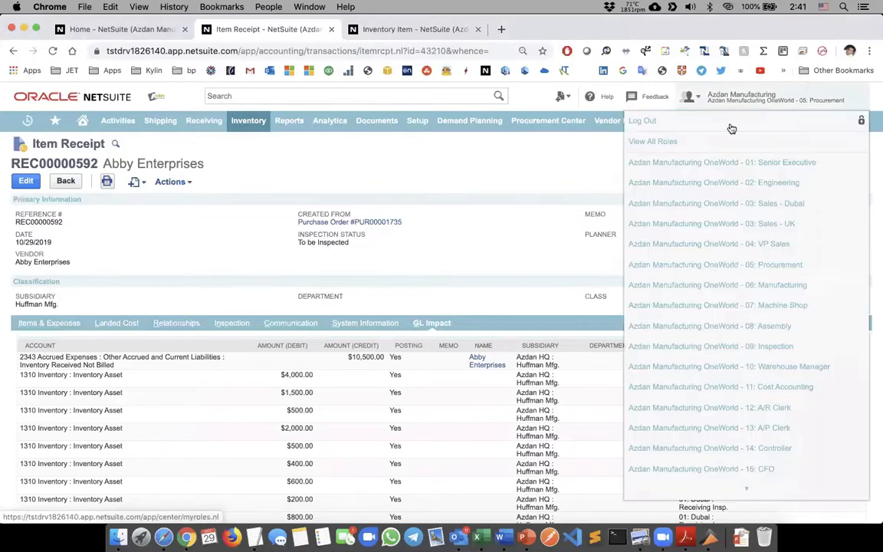
{"action": "left_click", "coordinate": [724, 347]}
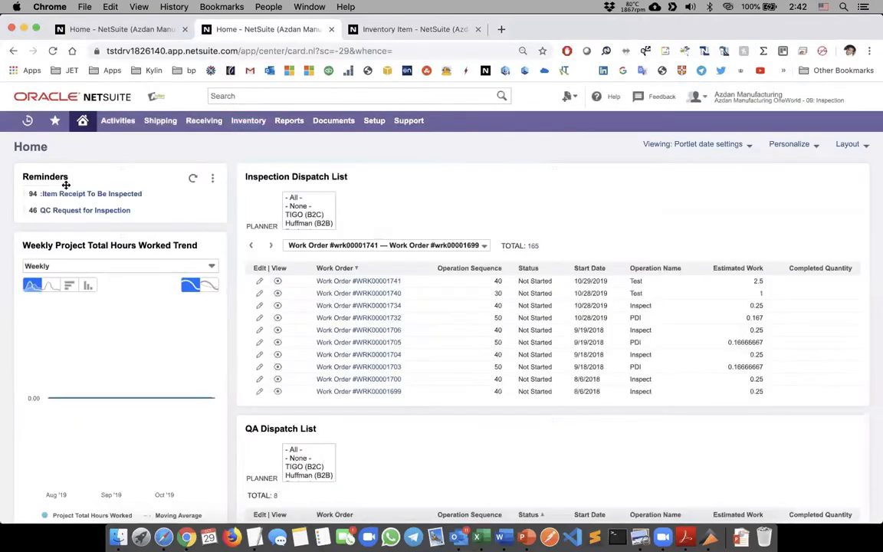
Open the item receipts to be inspected, sort them newest first, and mark the 10/29/2019 Abby Enterprises receipt for 10,500.00 as Passed
{"action": "left_click", "coordinate": [68, 194]}
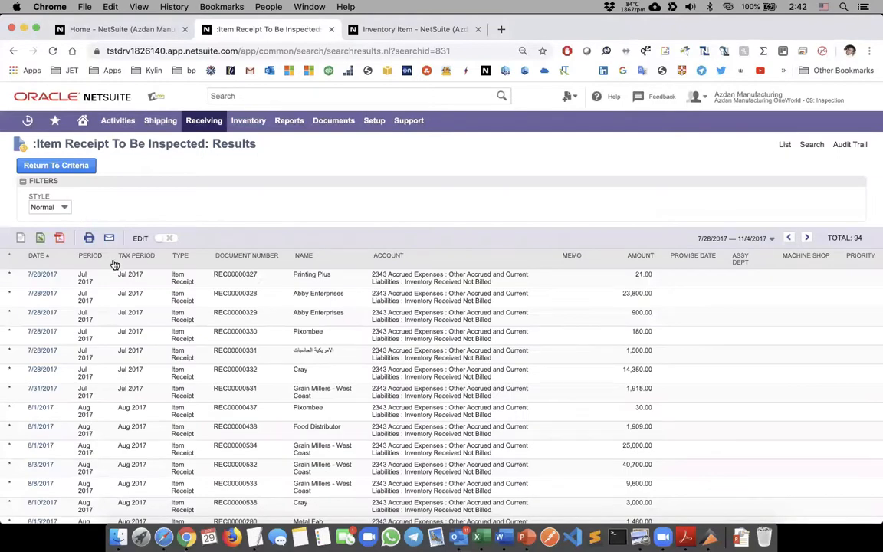
{"action": "left_click", "coordinate": [42, 261]}
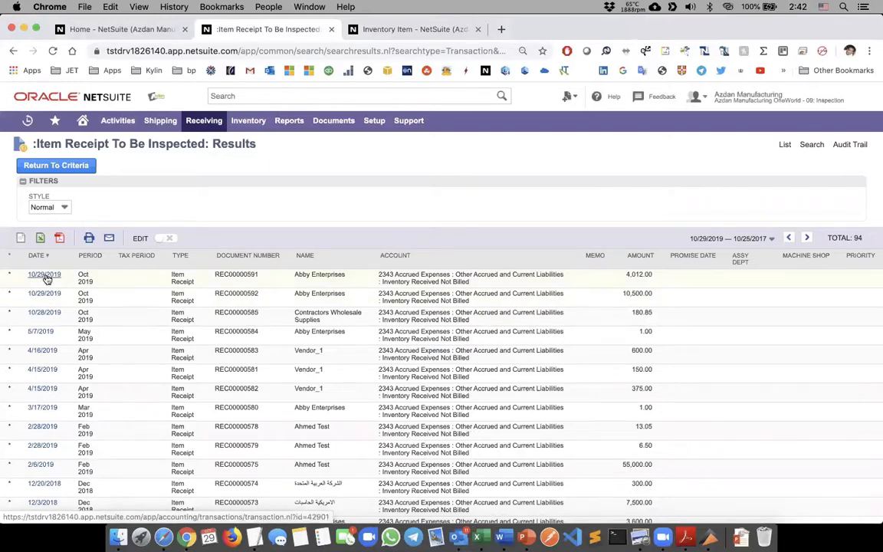
{"action": "left_click", "coordinate": [45, 295]}
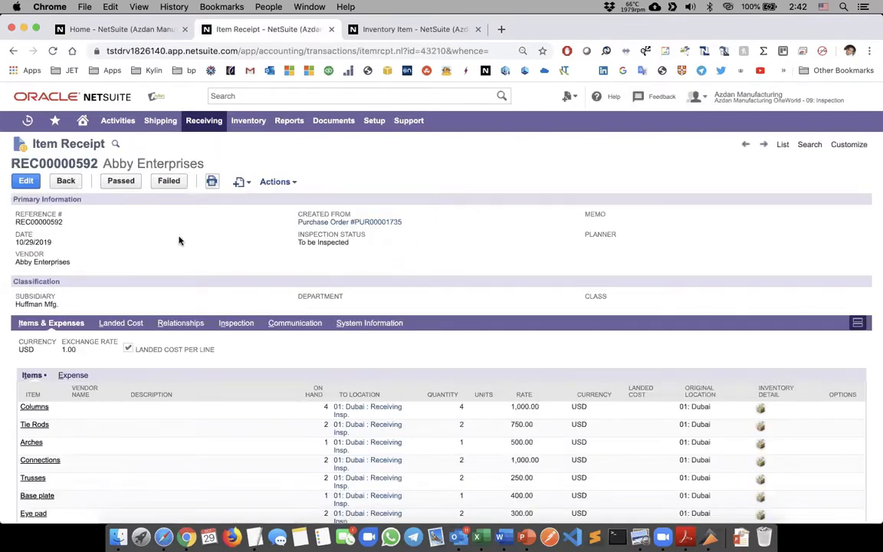
{"action": "left_click", "coordinate": [115, 183]}
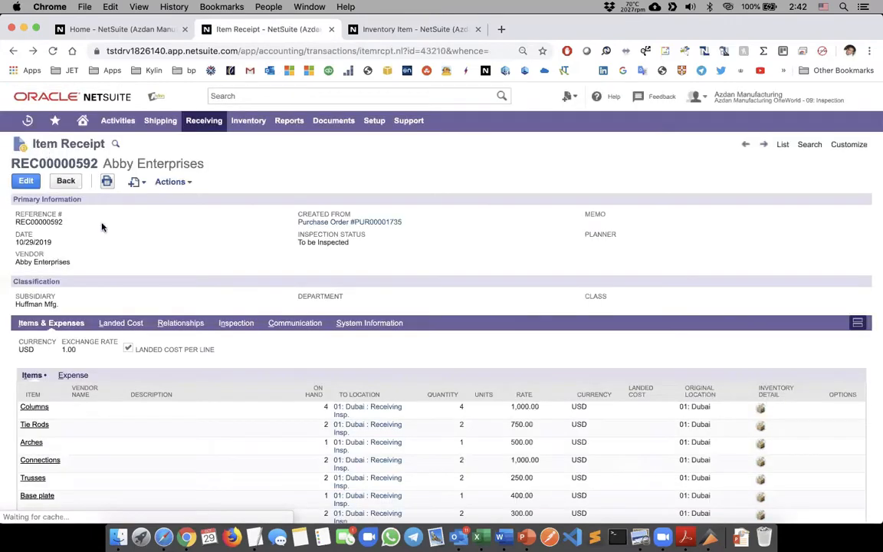
{"action": "scroll", "coordinate": [148, 257], "scroll_direction": "down", "scroll_amount": 3}
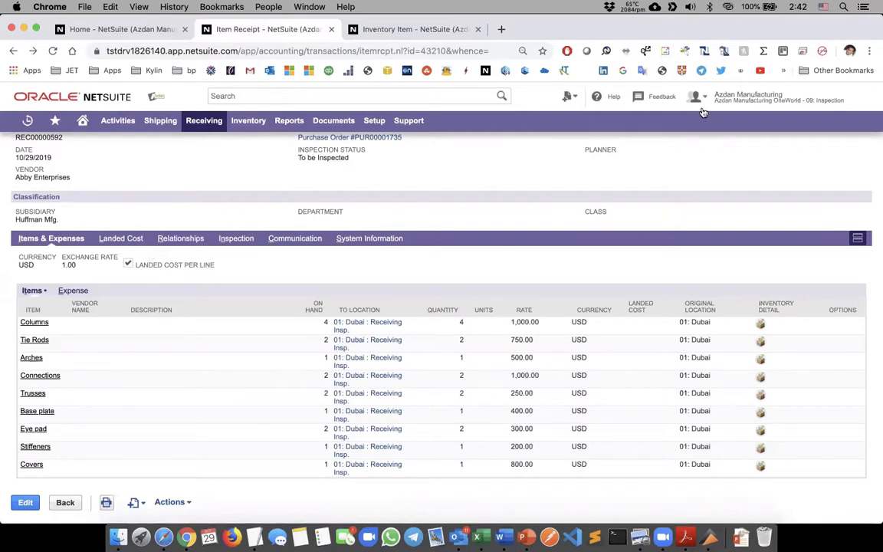
Switch to the 06: Manufacturing role and look through the other available roles
{"action": "mouse_move", "coordinate": [695, 96]}
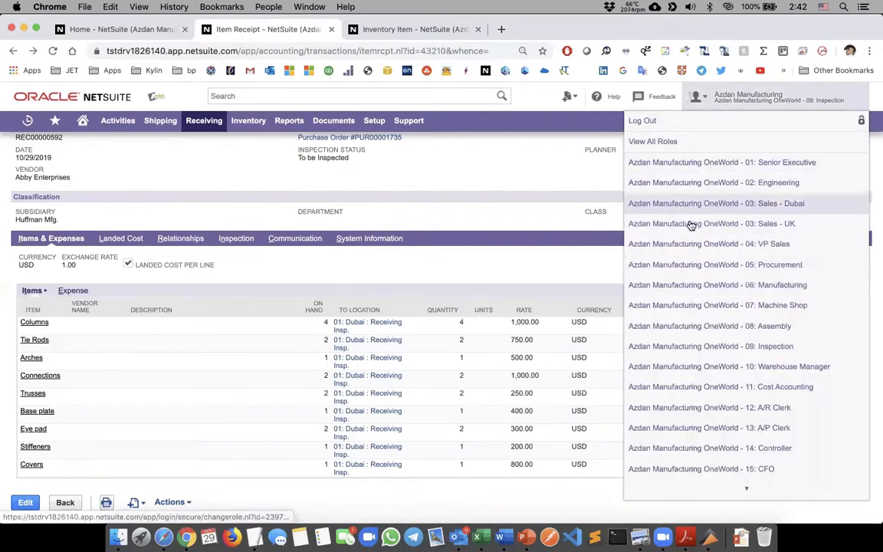
{"action": "left_click", "coordinate": [695, 285]}
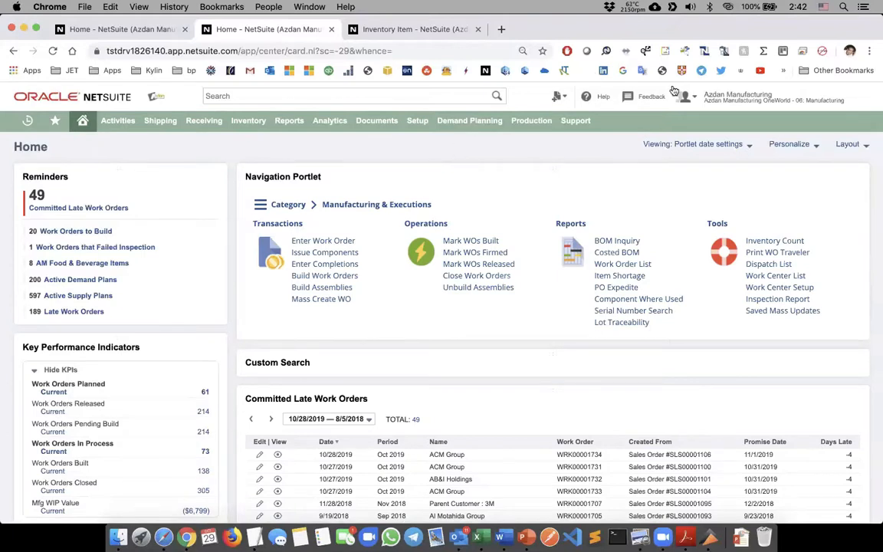
{"action": "mouse_move", "coordinate": [736, 97]}
{"action": "scroll", "coordinate": [748, 394], "scroll_direction": "down", "scroll_amount": 3}
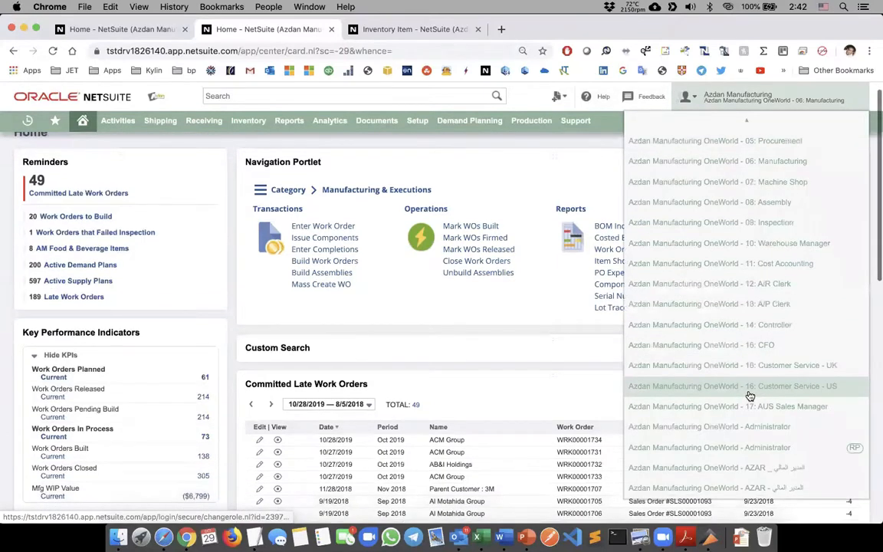
{"action": "scroll", "coordinate": [505, 192], "scroll_direction": "up", "scroll_amount": 1}
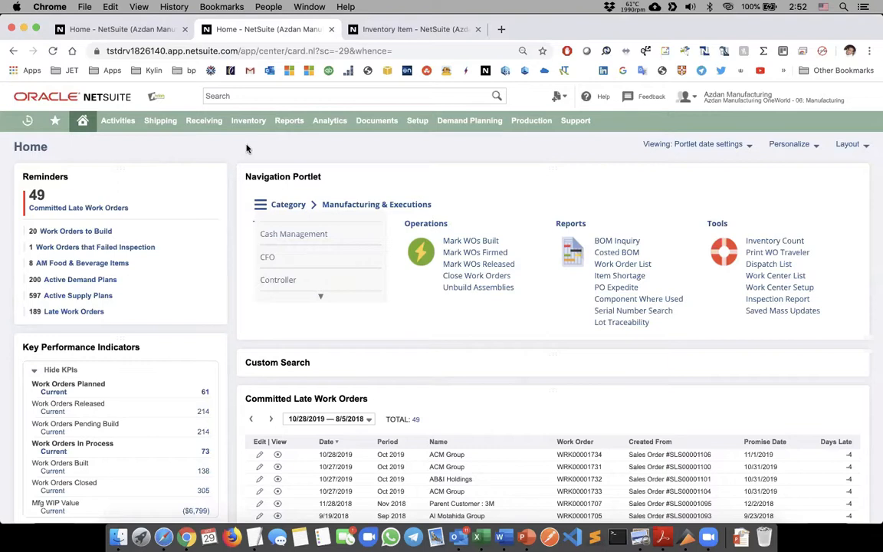
Open the Mark Work Orders Released page for manufacturing
{"action": "mouse_move", "coordinate": [247, 128]}
{"action": "mouse_move", "coordinate": [276, 182]}
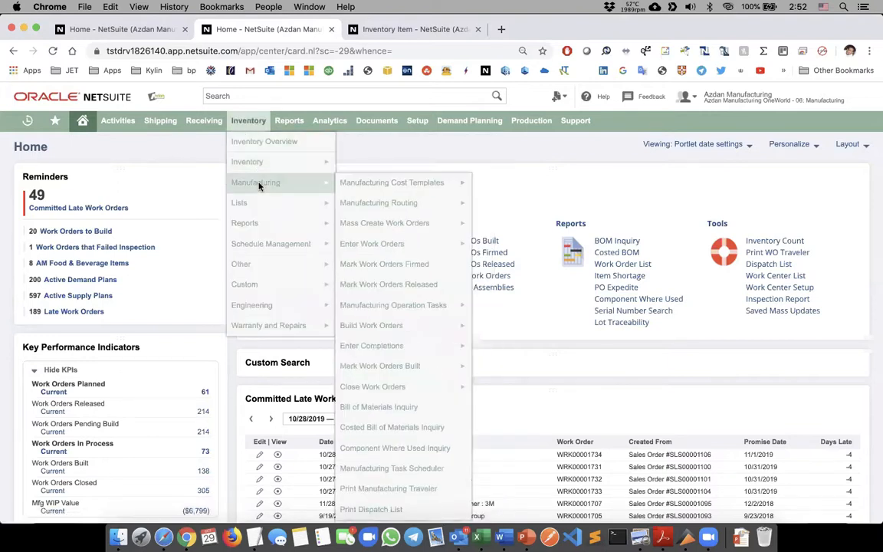
{"action": "left_click", "coordinate": [384, 293]}
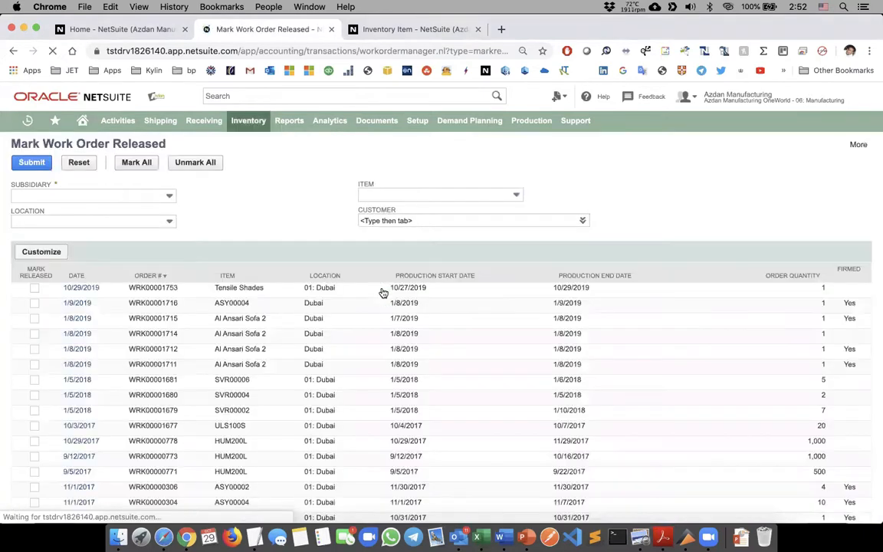
Try to submit the Tensile Shades work order for release without choosing a subsidiary
{"action": "double_click", "coordinate": [164, 289]}
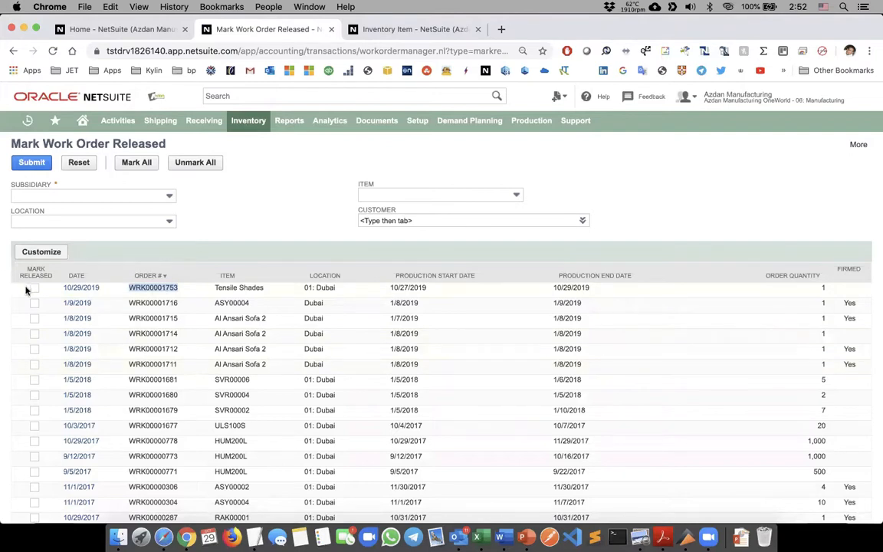
{"action": "left_click", "coordinate": [34, 289]}
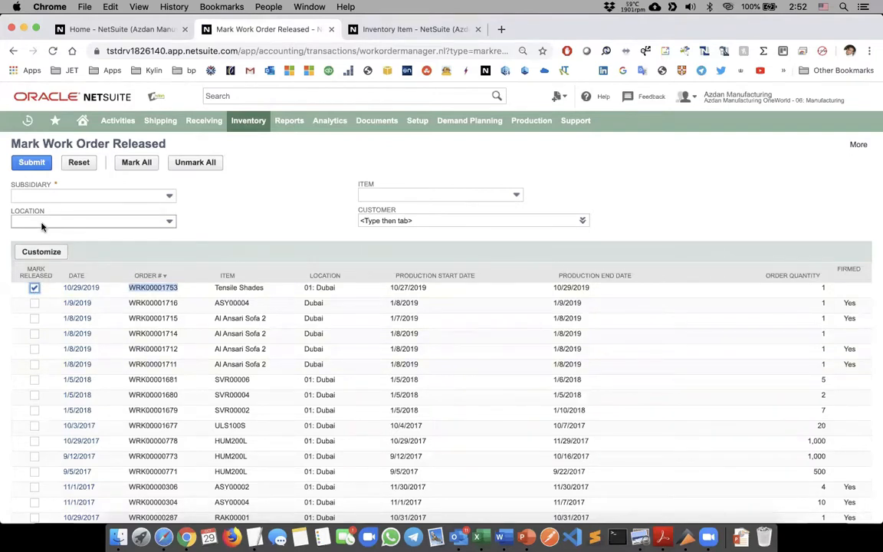
{"action": "left_click", "coordinate": [31, 165]}
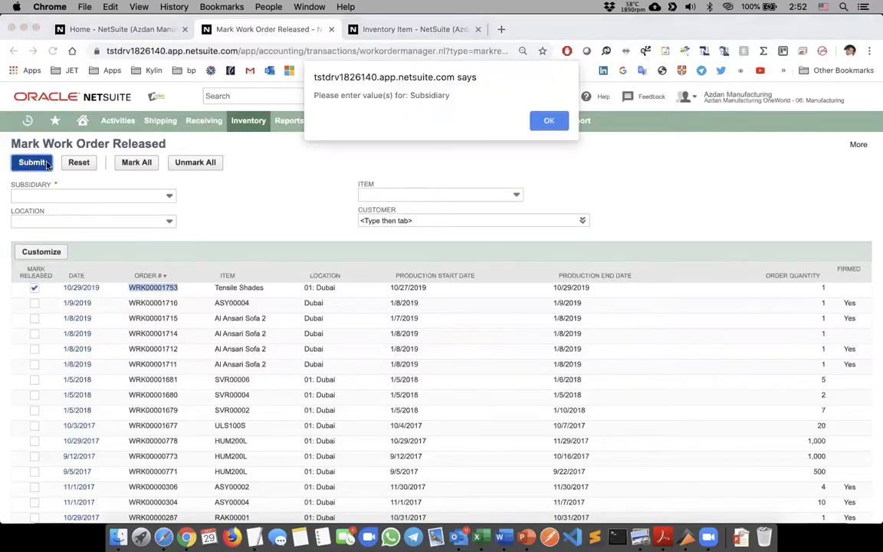
{"action": "left_click", "coordinate": [549, 120]}
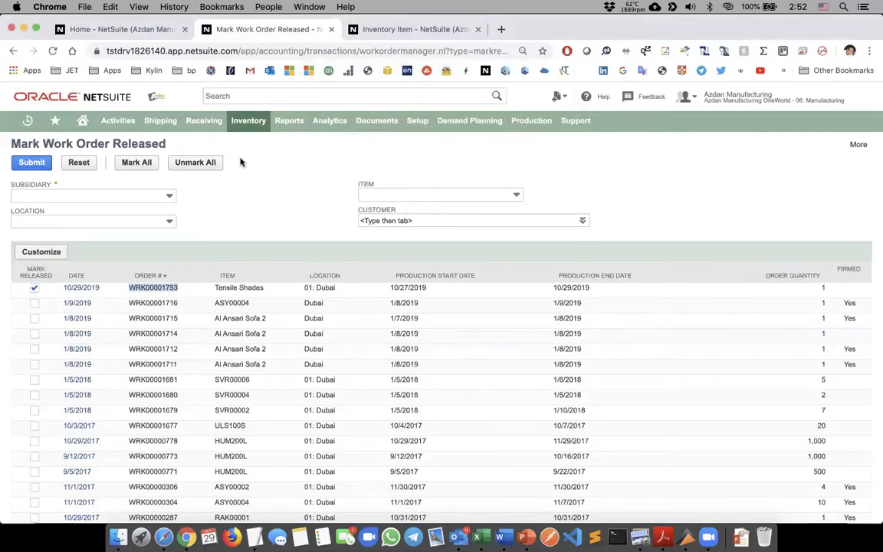
Set the subsidiary to Huffman Mfg., mark the Tensile Shades work order as released, and submit it
{"action": "left_click", "coordinate": [165, 195]}
{"action": "left_click", "coordinate": [48, 251]}
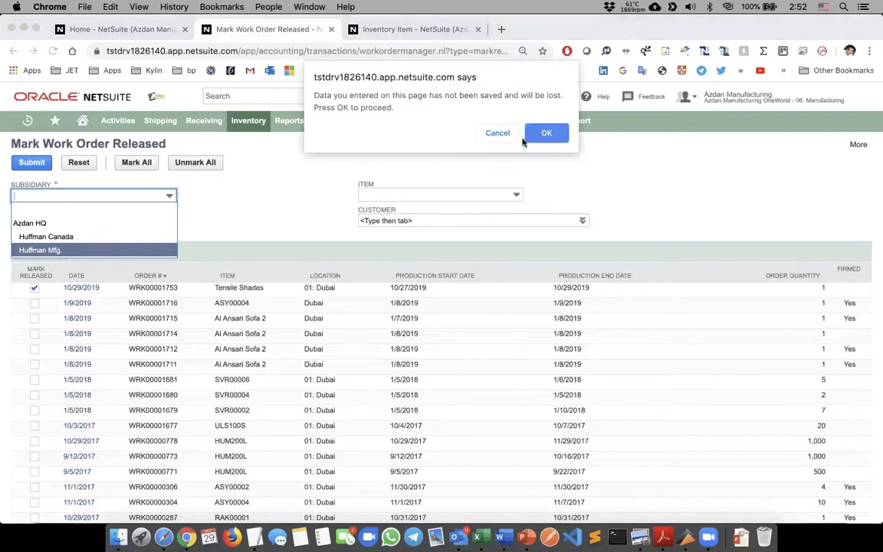
{"action": "left_click", "coordinate": [546, 132]}
{"action": "left_click", "coordinate": [34, 290]}
{"action": "left_click", "coordinate": [32, 167]}
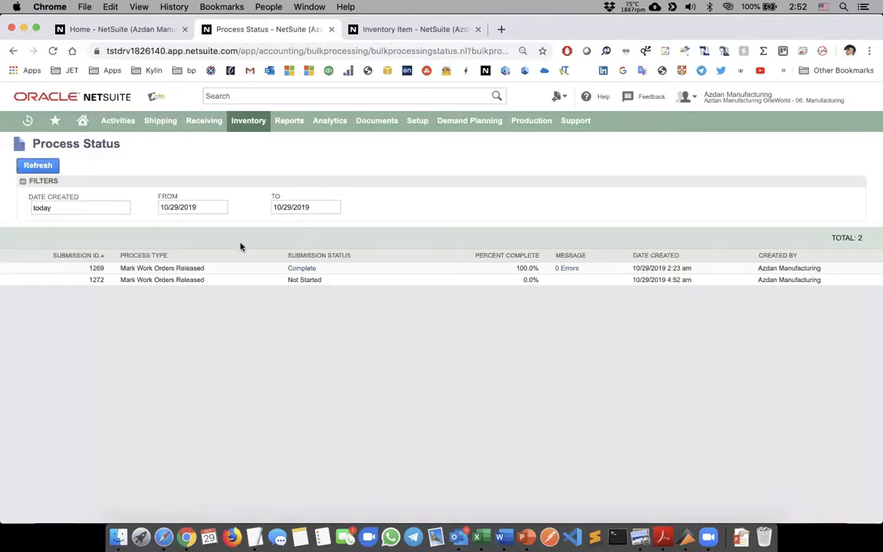
Refresh the process status list and check the submission status of the new Mark Work Orders Released job
{"action": "left_click", "coordinate": [38, 164]}
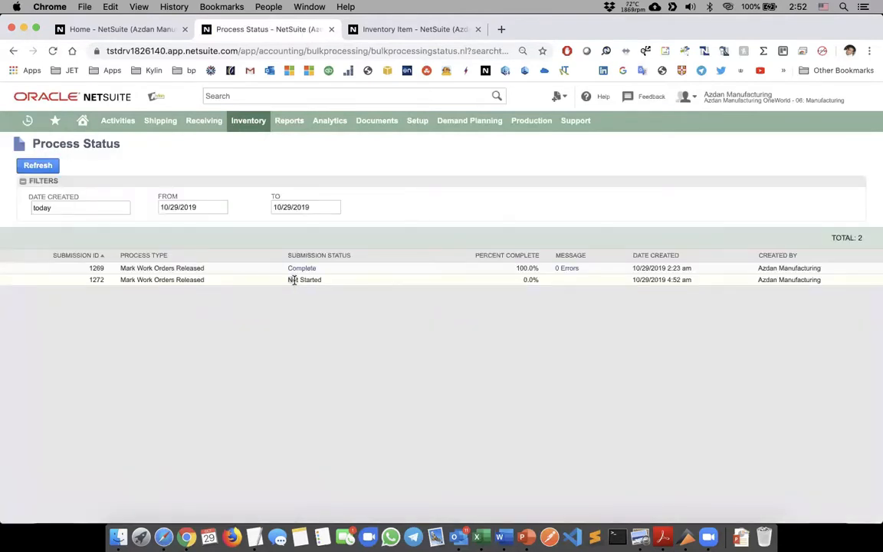
{"action": "triple_click", "coordinate": [293, 280]}
{"action": "left_click", "coordinate": [298, 343]}
Search globally for the Tensile Shades work order by its number and open it in a separate browser tab
{"action": "left_click", "coordinate": [213, 98]}
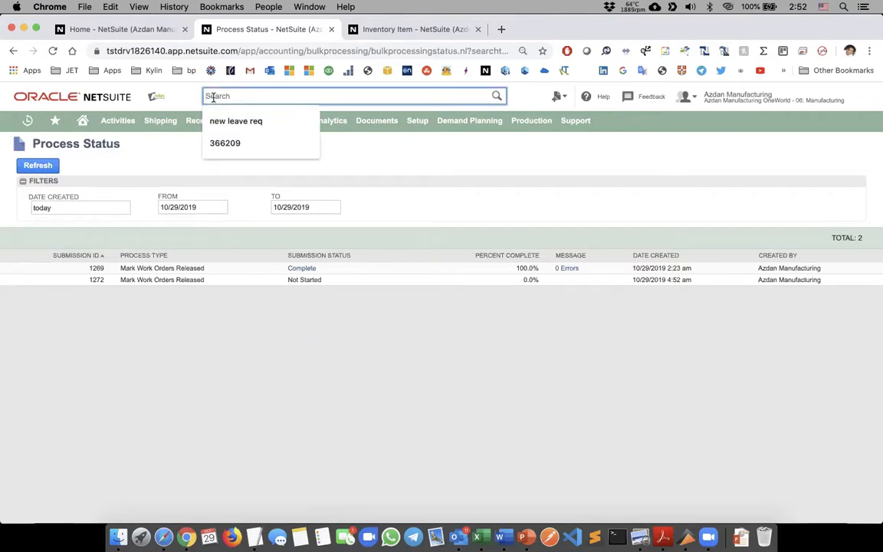
{"action": "type", "text": "%1753"}
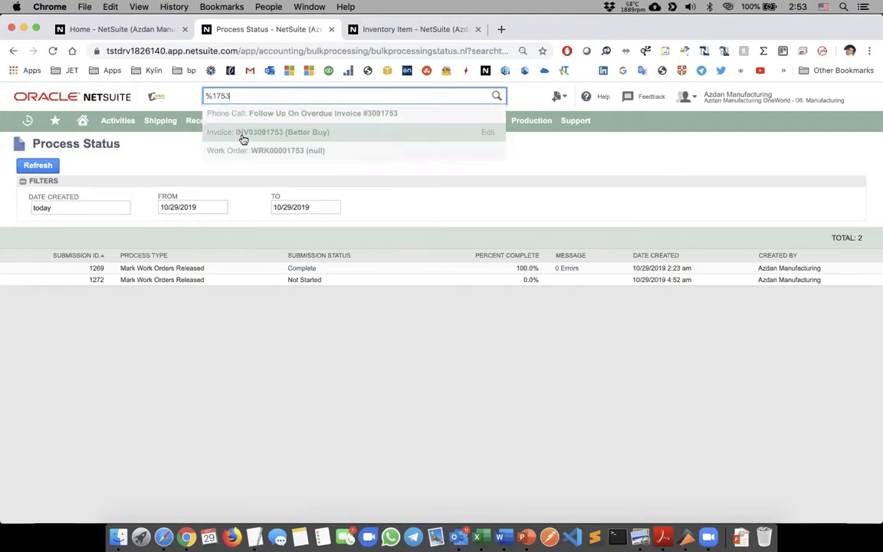
{"action": "left_click", "coordinate": [276, 151], "text": "super"}
{"action": "left_click", "coordinate": [368, 31]}
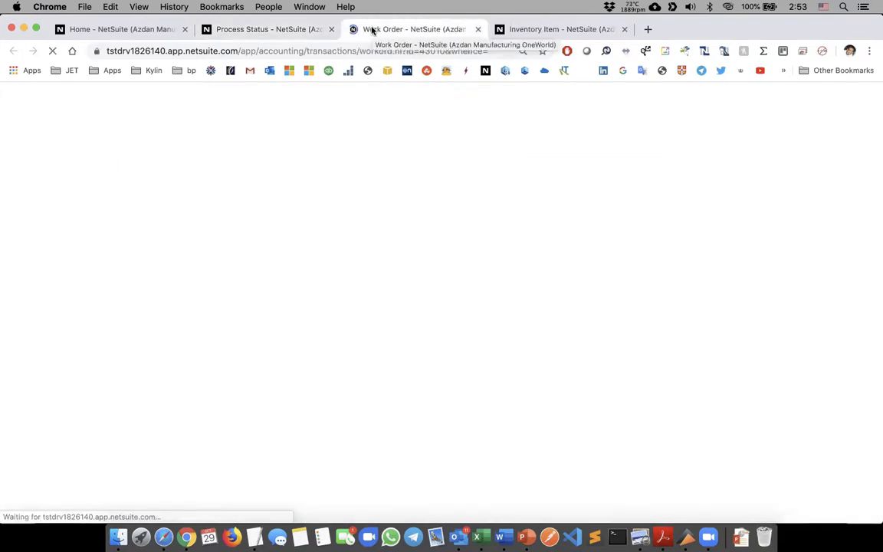
Refresh the process status list again, check the release job, and close that page to return to the work order
{"action": "left_click", "coordinate": [272, 29]}
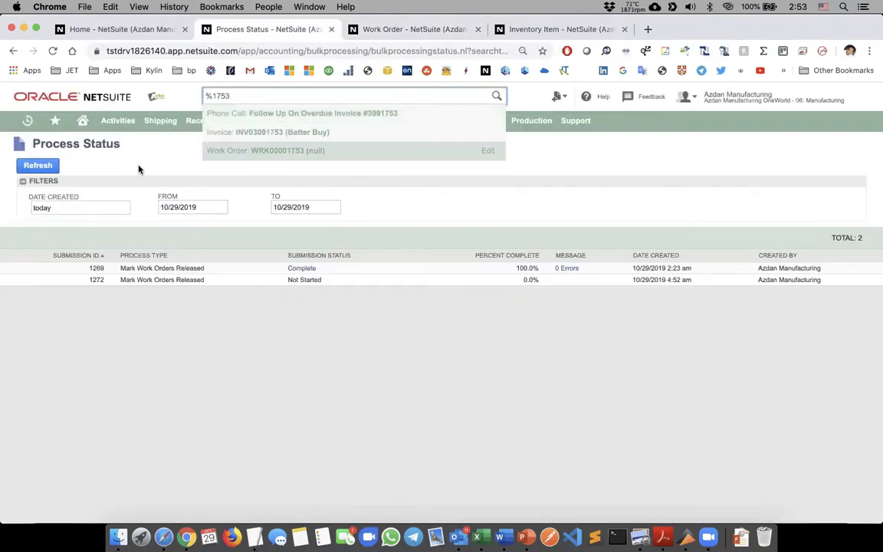
{"action": "left_click", "coordinate": [37, 162]}
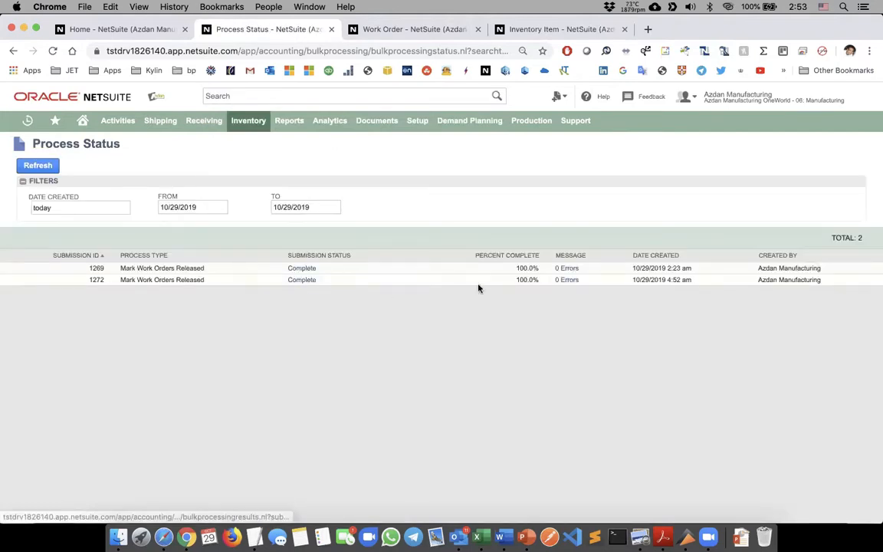
{"action": "left_click", "coordinate": [329, 30]}
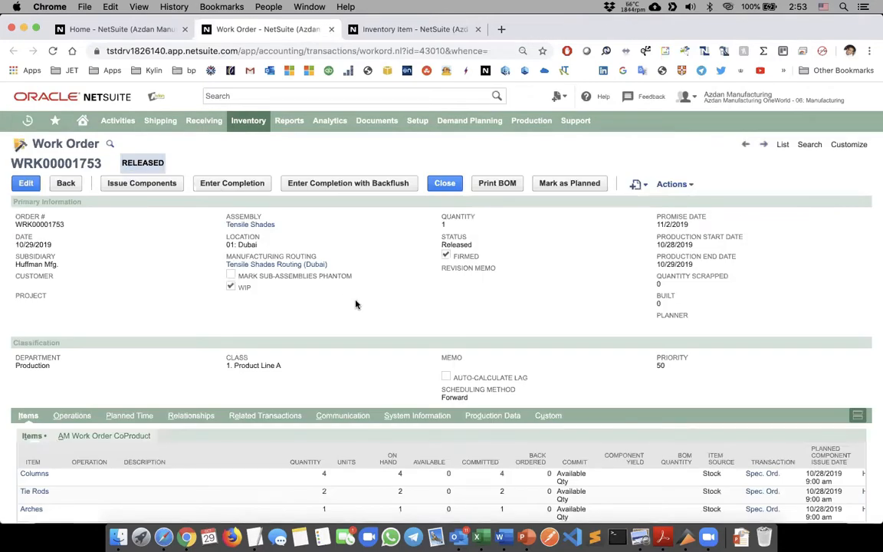
Open the work order's printable bill of materials, look through its pages, and close it
{"action": "left_click", "coordinate": [485, 185]}
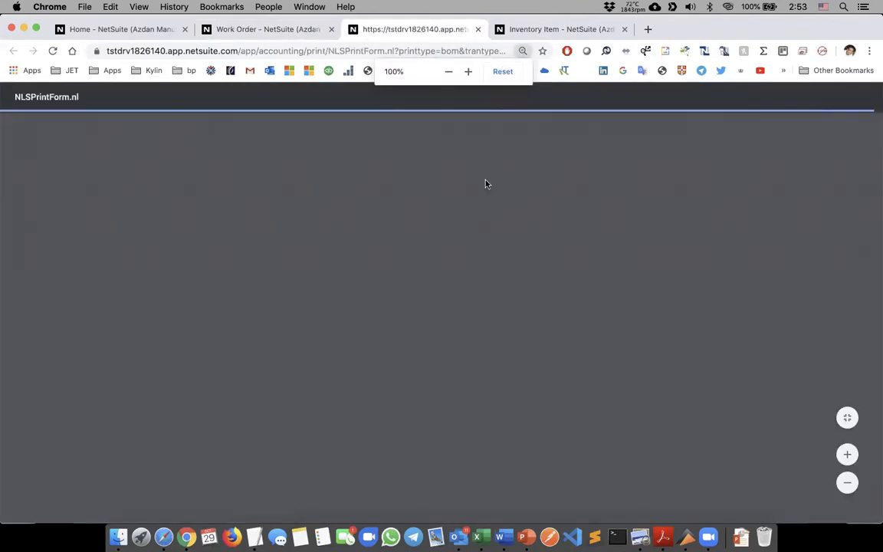
{"action": "scroll", "coordinate": [486, 184], "scroll_direction": "down", "scroll_amount": 20}
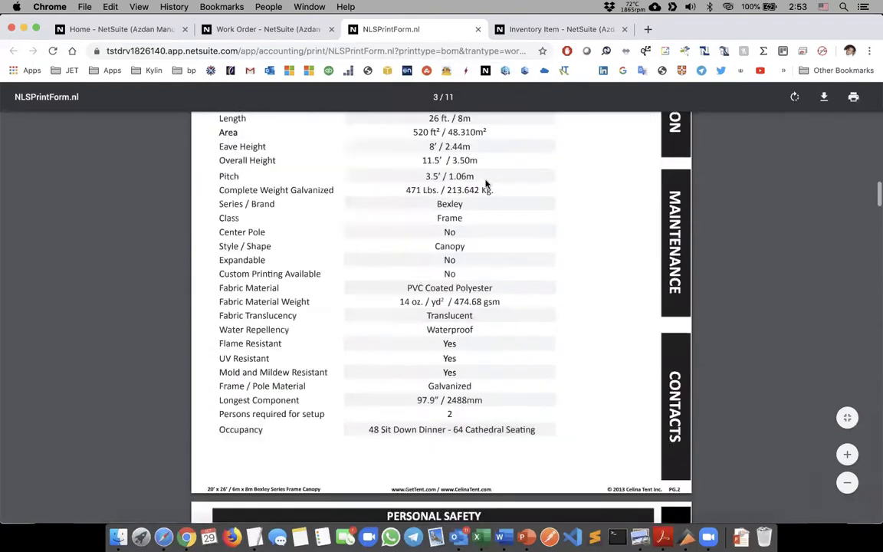
{"action": "key", "text": "super+w"}
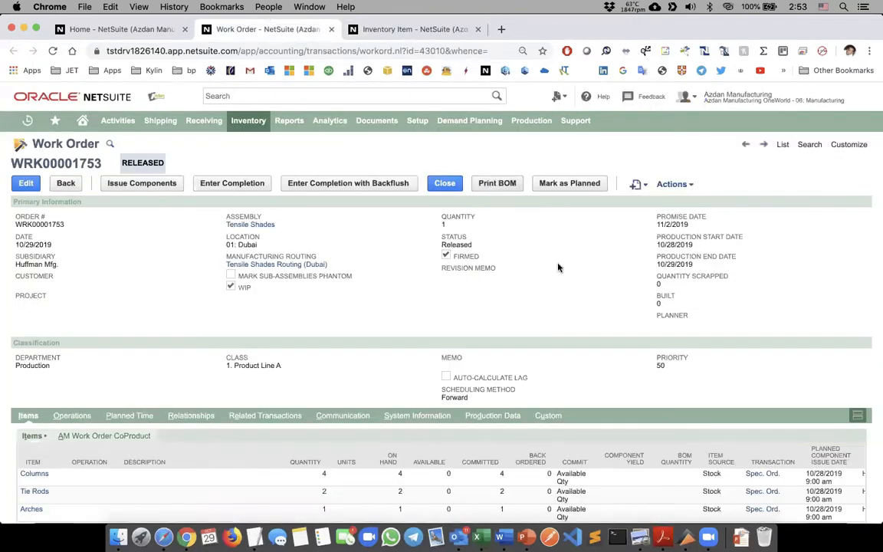
Review the work order's component quantities, operations and planned time
{"action": "scroll", "coordinate": [560, 261], "scroll_direction": "down", "scroll_amount": 4}
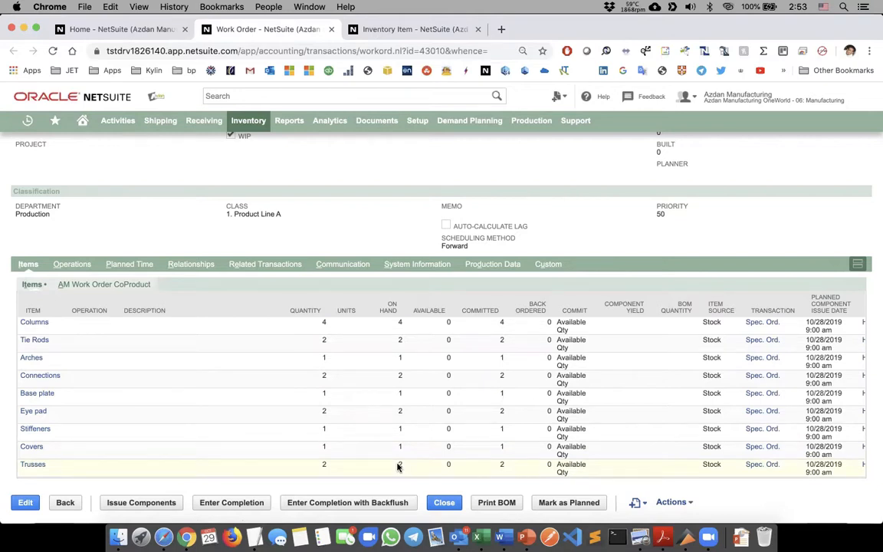
{"action": "left_click", "coordinate": [69, 264]}
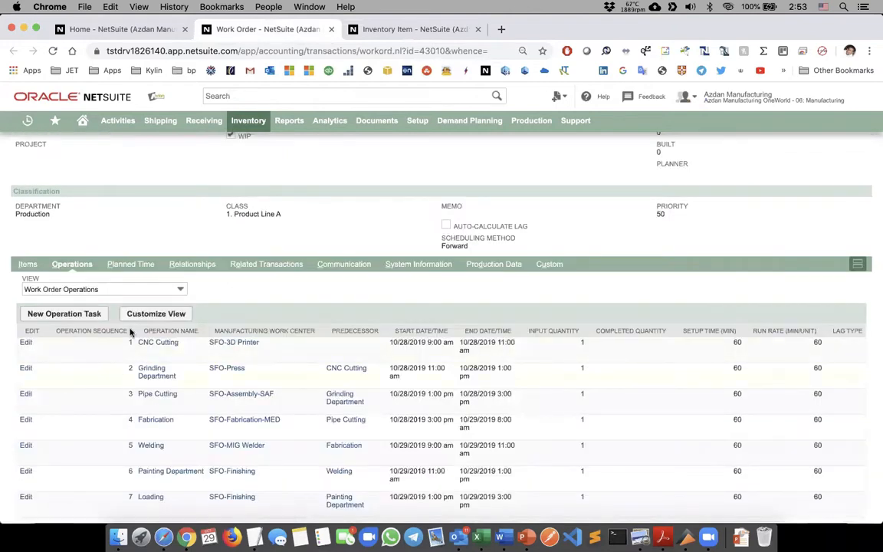
{"action": "left_click", "coordinate": [125, 264]}
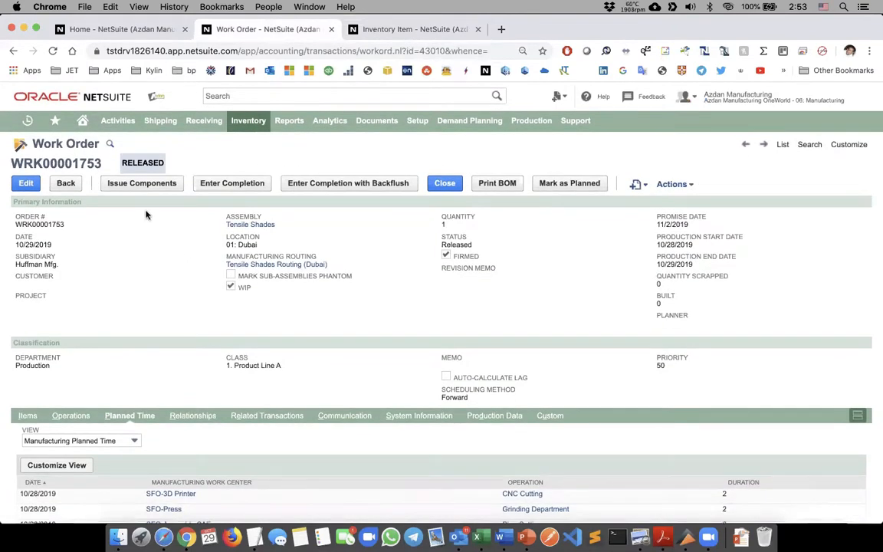
Issue the work order's components at their listed quantities for starting operation 1 through ending operation 7, and save the issue
{"action": "left_click", "coordinate": [141, 190]}
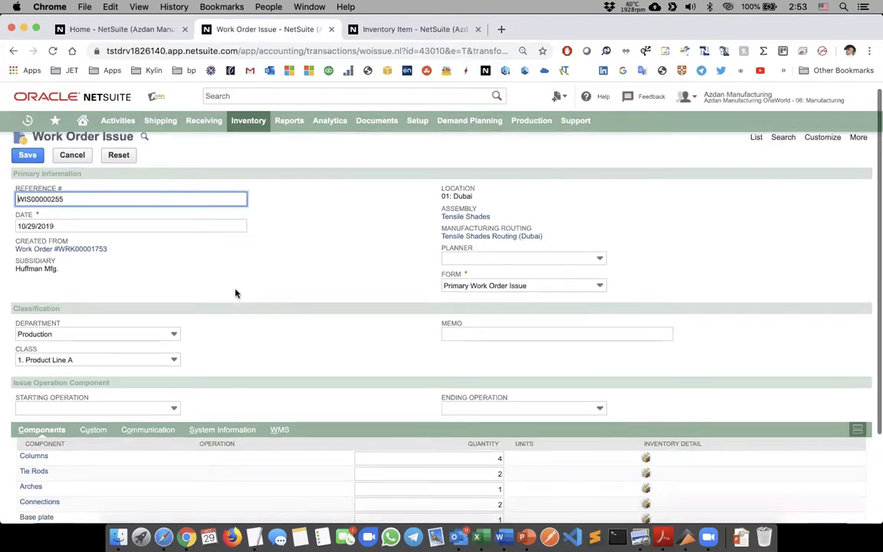
{"action": "scroll", "coordinate": [235, 292], "scroll_direction": "down", "scroll_amount": 3}
{"action": "left_click", "coordinate": [391, 345]}
{"action": "left_click", "coordinate": [393, 365]}
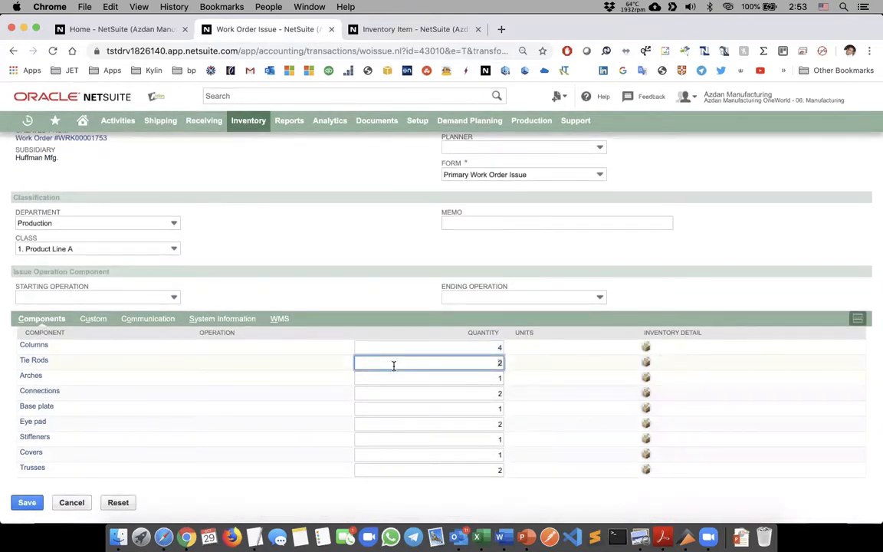
{"action": "left_click", "coordinate": [154, 297]}
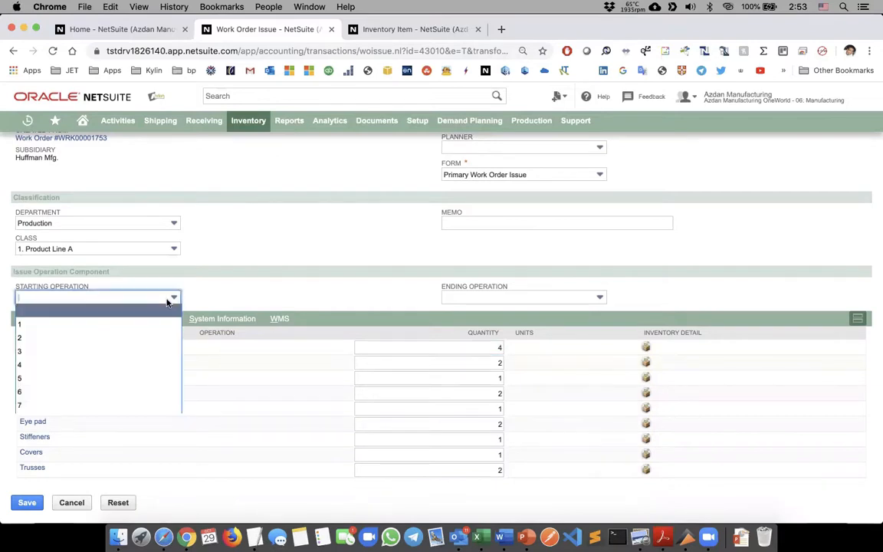
{"action": "left_click", "coordinate": [162, 324]}
{"action": "left_click", "coordinate": [455, 298]}
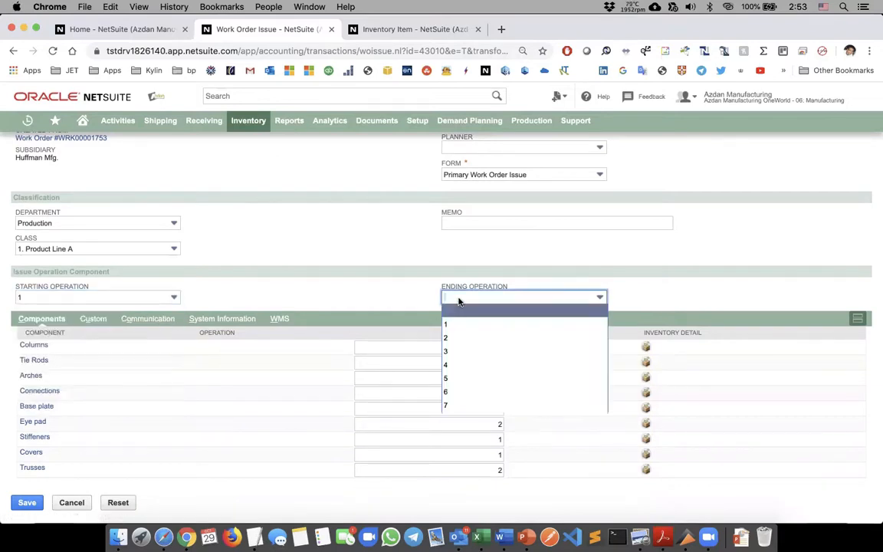
{"action": "left_click", "coordinate": [455, 404]}
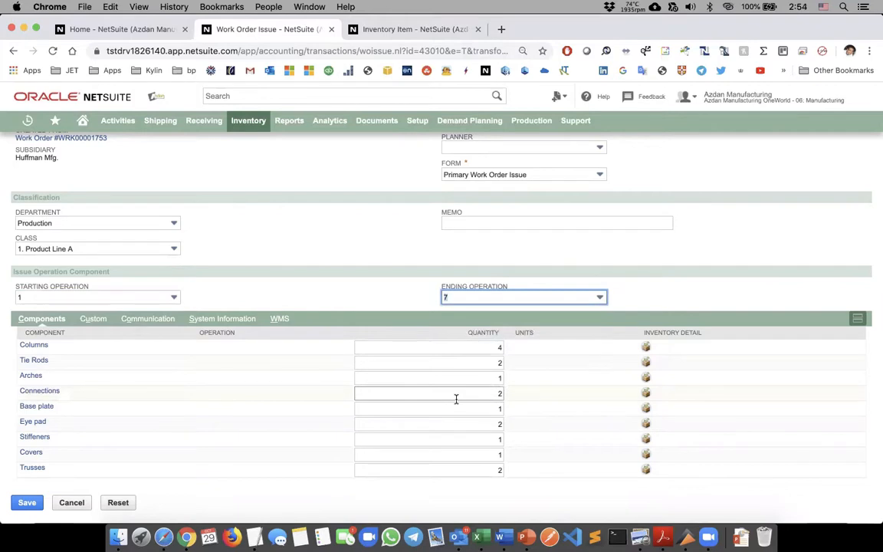
{"action": "scroll", "coordinate": [339, 298], "scroll_direction": "up", "scroll_amount": 3}
{"action": "scroll", "coordinate": [339, 297], "scroll_direction": "down", "scroll_amount": 3}
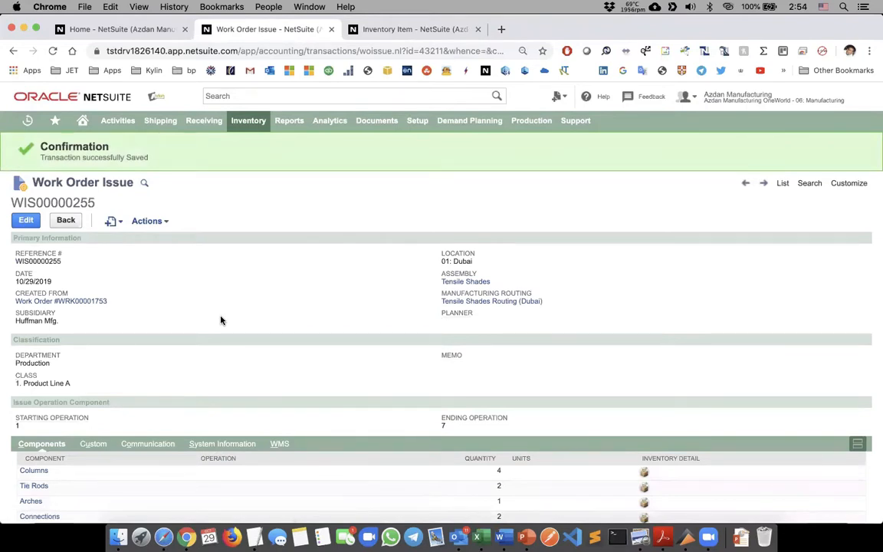
Return to the source work order and start a completion with starting operation 1 and ending operation 7
{"action": "left_click", "coordinate": [93, 303]}
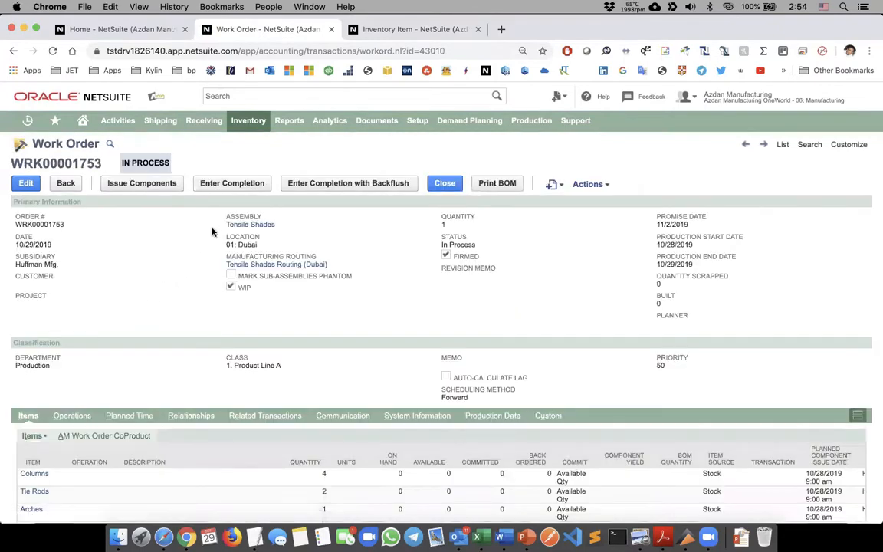
{"action": "left_click", "coordinate": [220, 185]}
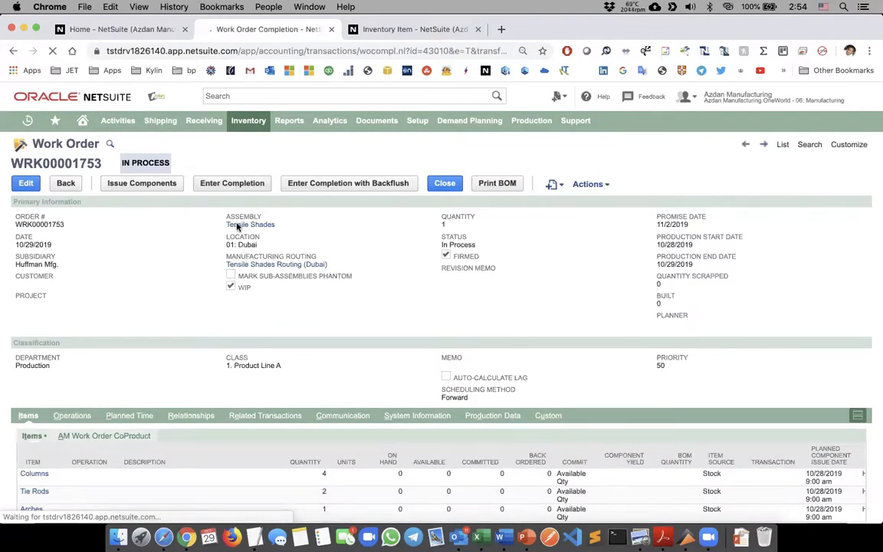
{"action": "scroll", "coordinate": [230, 261], "scroll_direction": "down", "scroll_amount": 3}
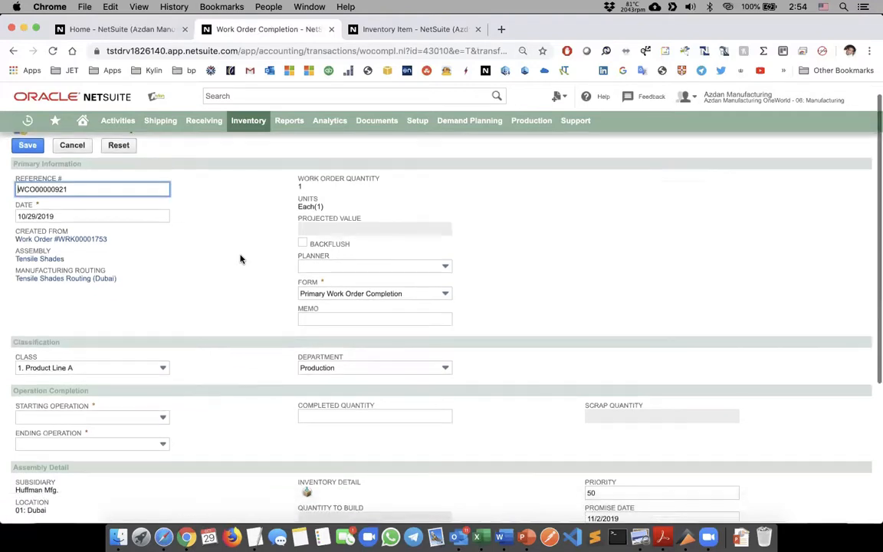
{"action": "left_click", "coordinate": [126, 327]}
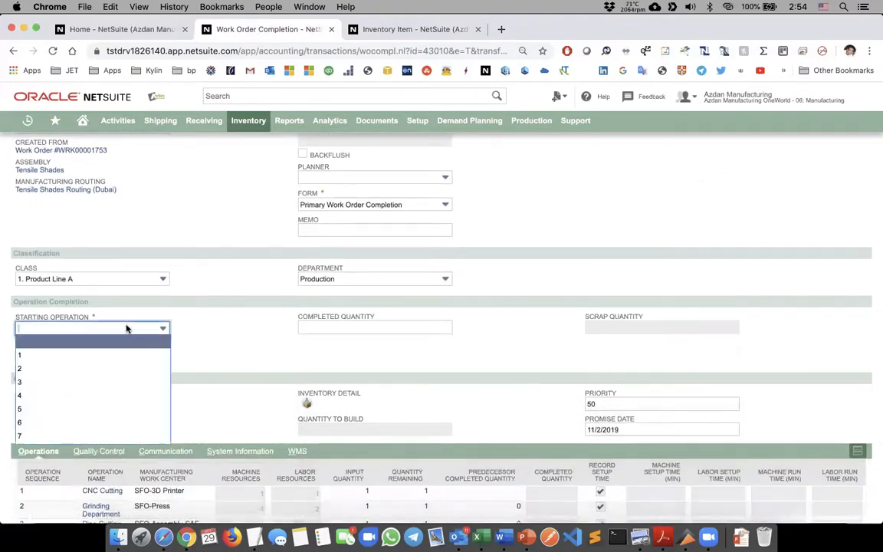
{"action": "left_click", "coordinate": [119, 354]}
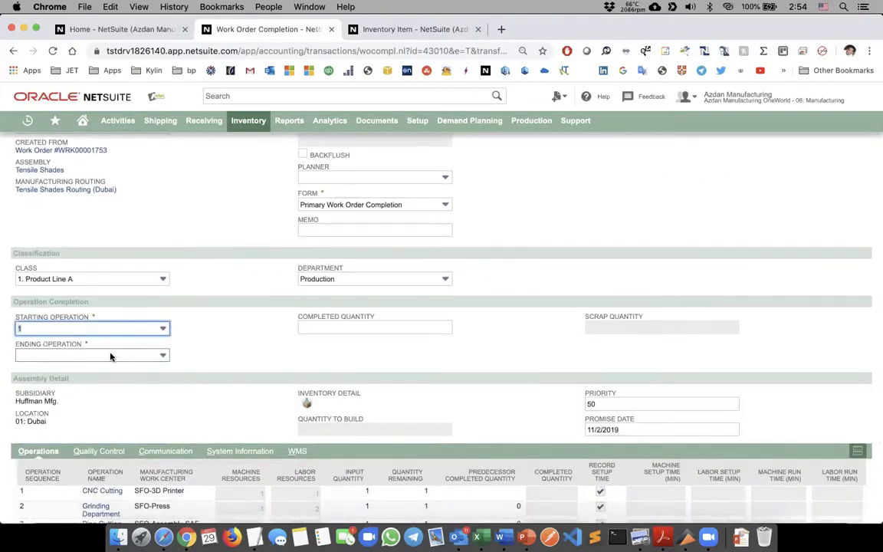
{"action": "left_click", "coordinate": [93, 356]}
{"action": "left_click", "coordinate": [94, 463]}
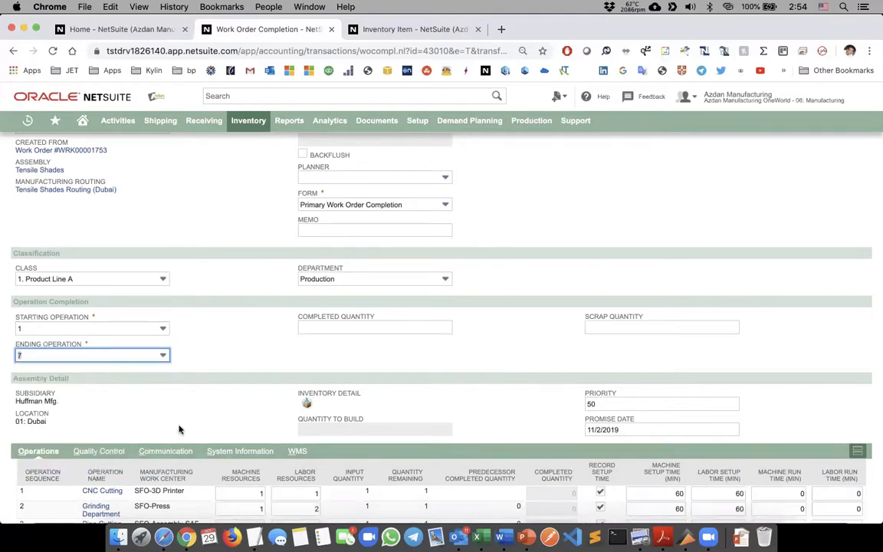
Try operation 2 as the completion's ending operation, and restore the ending operation to 7
{"action": "scroll", "coordinate": [238, 369], "scroll_direction": "down", "scroll_amount": 3}
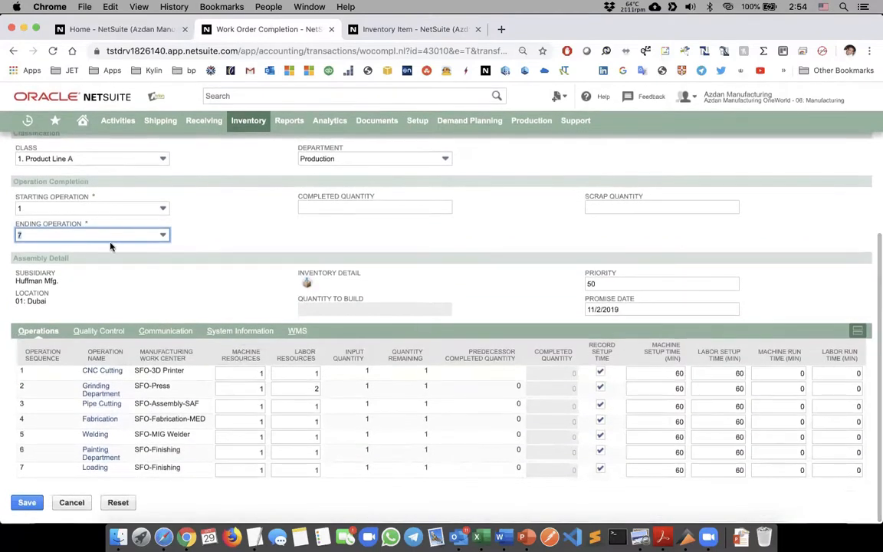
{"action": "left_click", "coordinate": [99, 234]}
{"action": "left_click", "coordinate": [98, 278]}
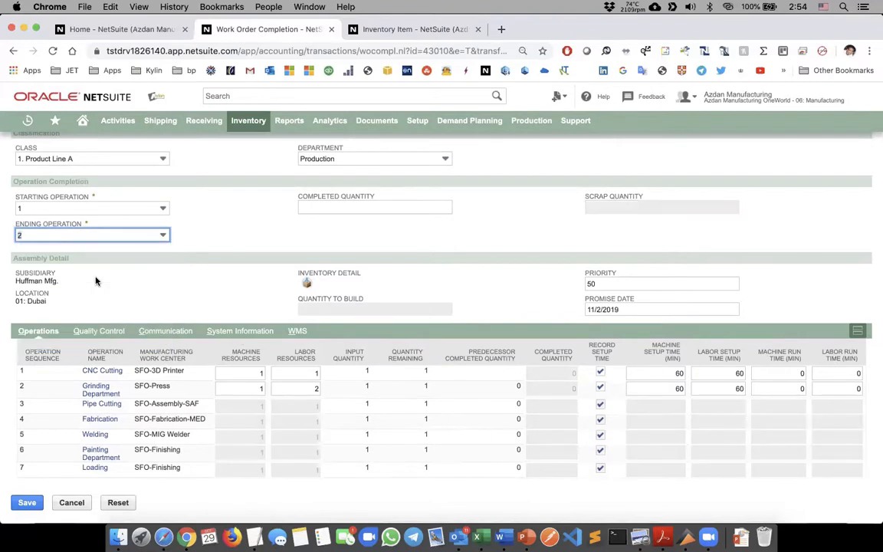
{"action": "left_click", "coordinate": [84, 235]}
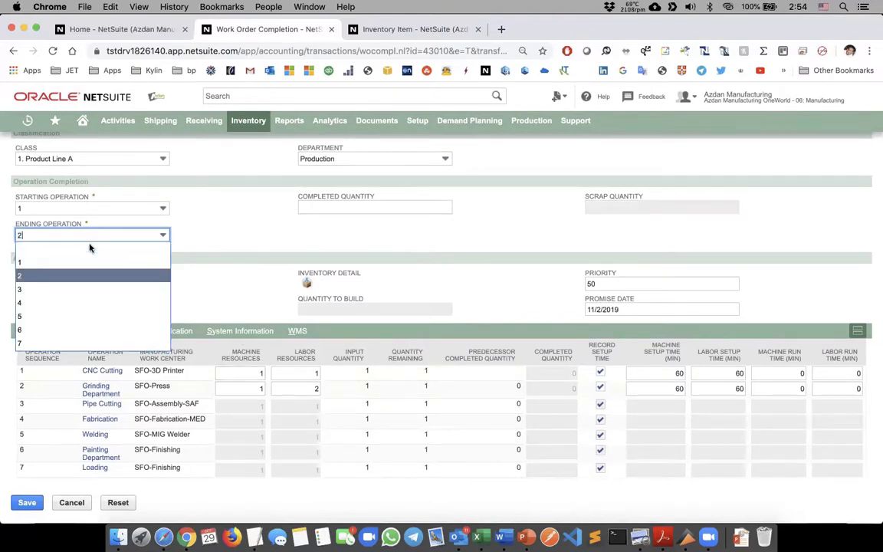
{"action": "left_click", "coordinate": [85, 342]}
Set the completed quantity to 1 and add an inventory detail line with status Good
{"action": "left_click", "coordinate": [307, 207]}
{"action": "type", "text": "1"}
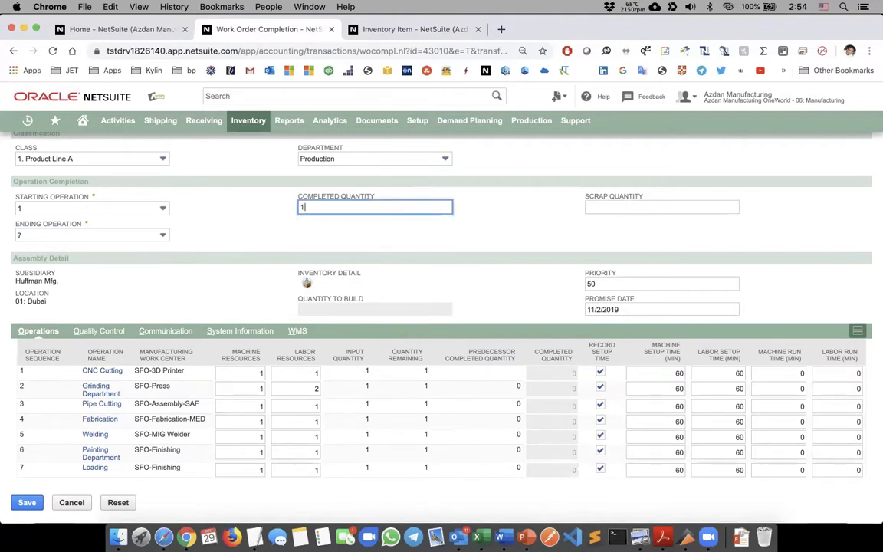
{"action": "left_click", "coordinate": [306, 283]}
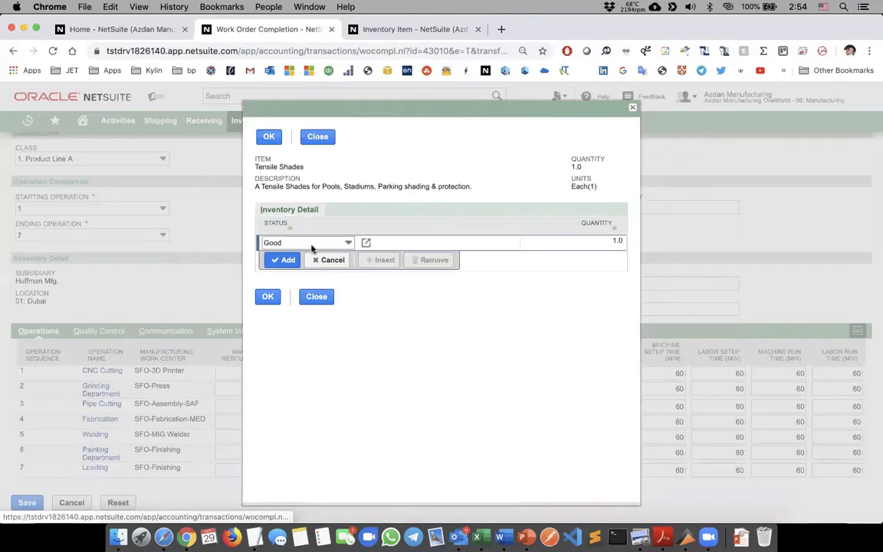
{"action": "left_click", "coordinate": [272, 259]}
{"action": "left_click", "coordinate": [268, 311]}
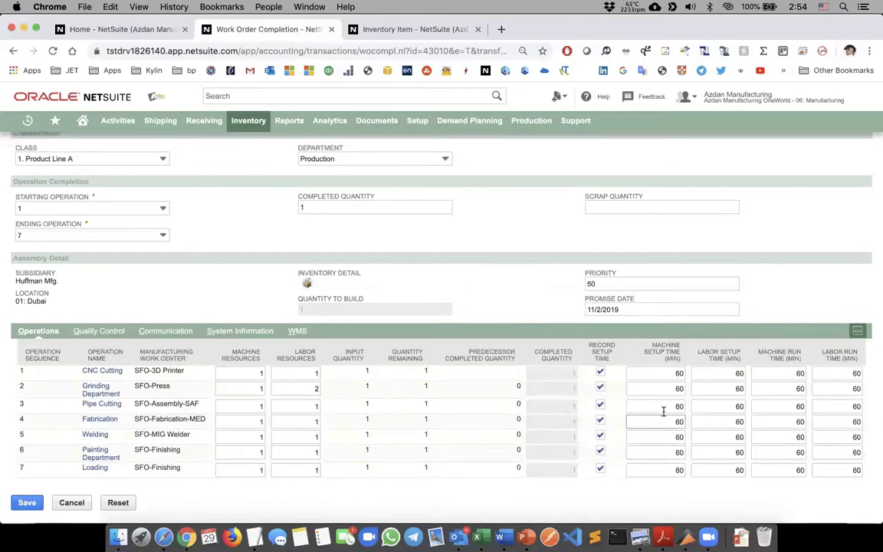
Review the completion's operation times and header details, and save the work order completion
{"action": "left_click", "coordinate": [664, 373]}
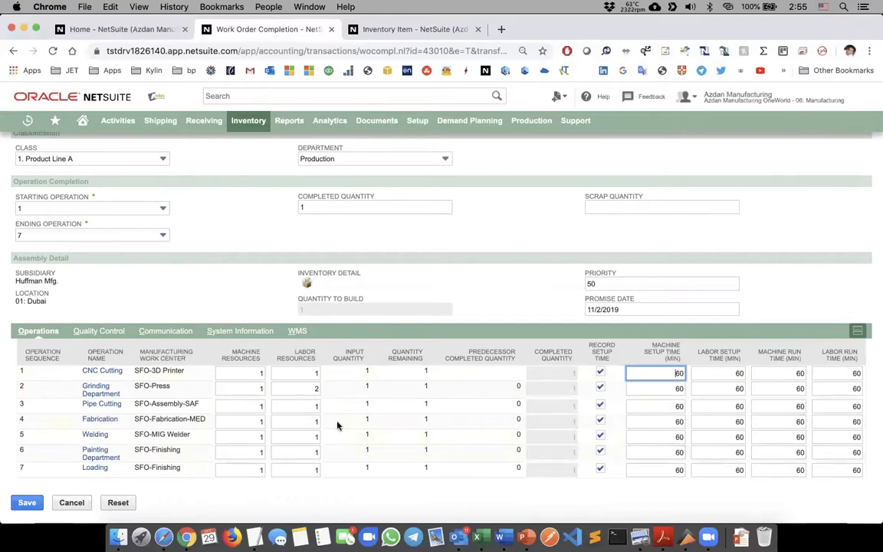
{"action": "scroll", "coordinate": [337, 425], "scroll_direction": "up", "scroll_amount": 3}
{"action": "scroll", "coordinate": [337, 424], "scroll_direction": "up", "scroll_amount": 2}
{"action": "scroll", "coordinate": [522, 394], "scroll_direction": "down", "scroll_amount": 3}
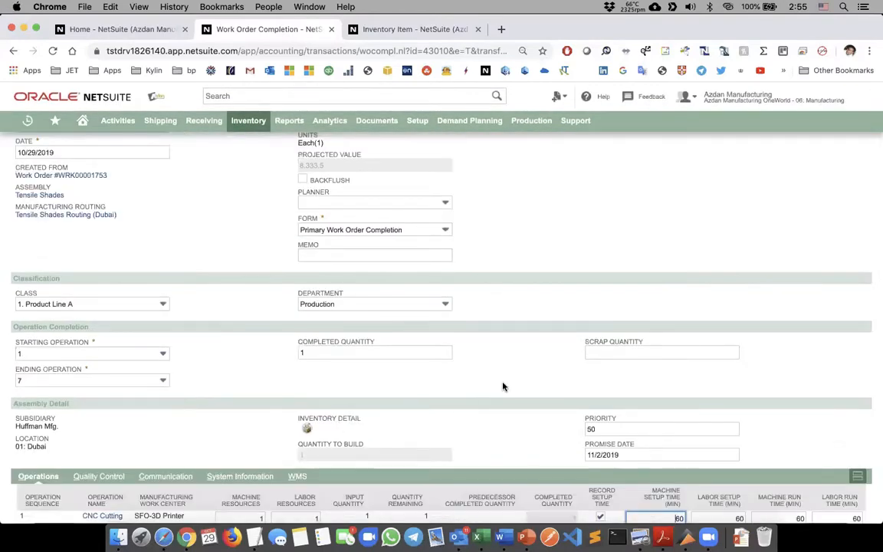
{"action": "scroll", "coordinate": [484, 406], "scroll_direction": "up", "scroll_amount": 2}
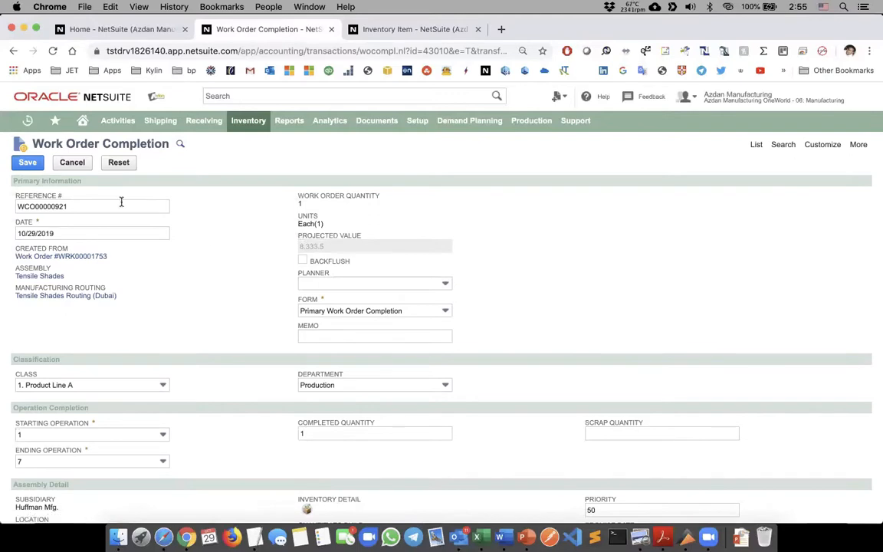
{"action": "left_click", "coordinate": [30, 163]}
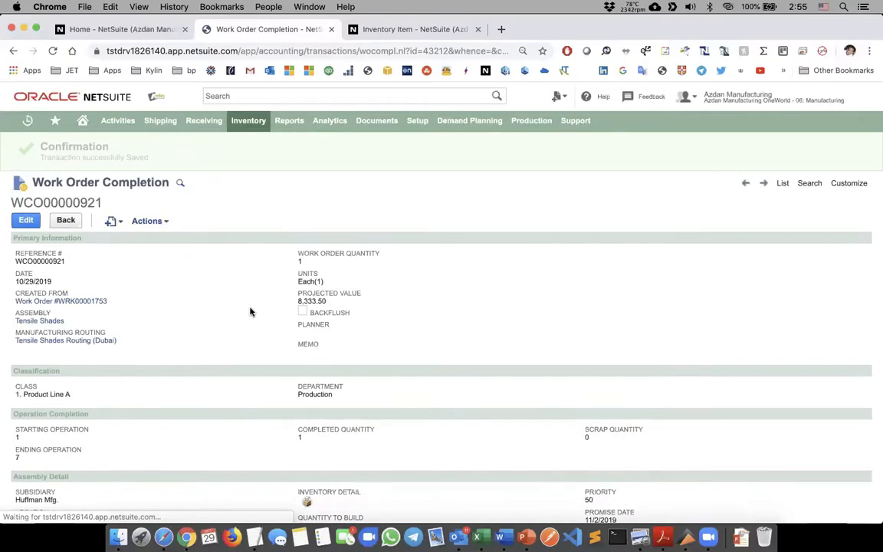
Return to the source work order and review its status, built quantity and remaining component stock
{"action": "left_click", "coordinate": [89, 302]}
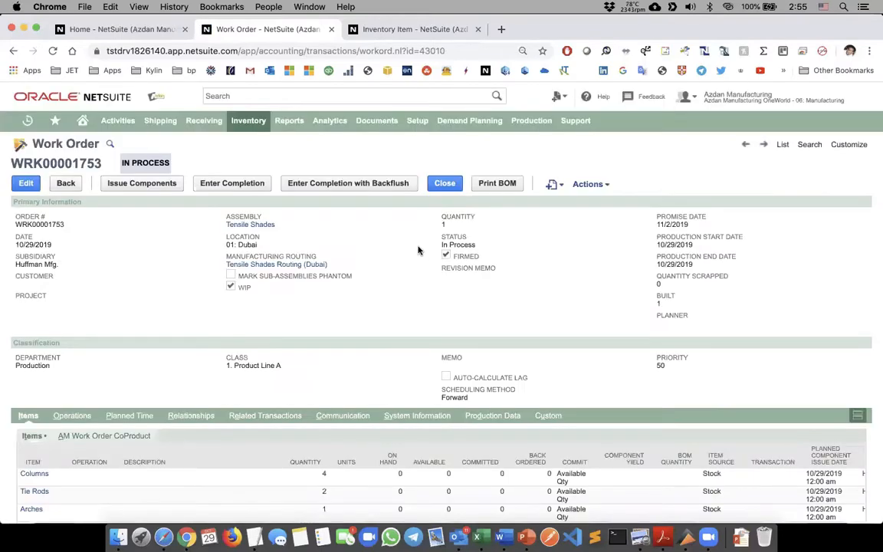
{"action": "scroll", "coordinate": [407, 280], "scroll_direction": "down", "scroll_amount": 1}
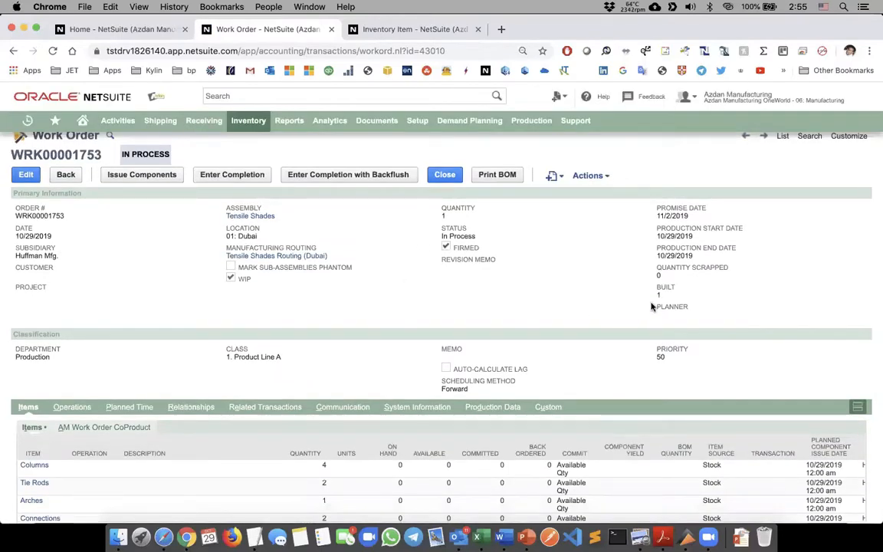
{"action": "scroll", "coordinate": [560, 312], "scroll_direction": "down", "scroll_amount": 5}
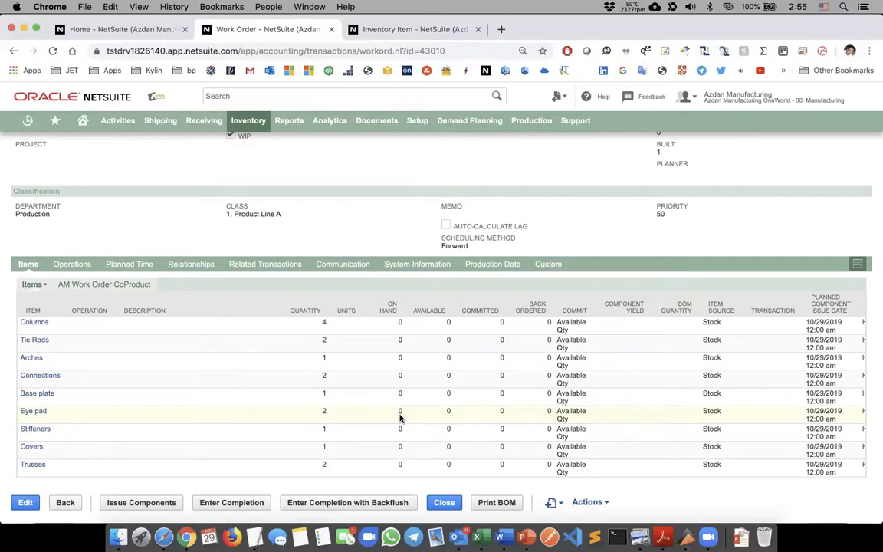
{"action": "scroll", "coordinate": [288, 233], "scroll_direction": "up", "scroll_amount": 4}
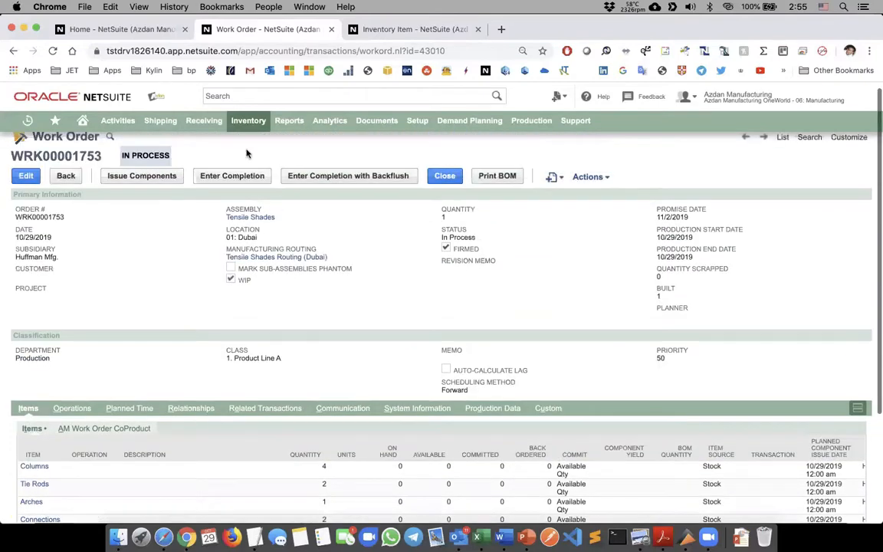
{"action": "left_click", "coordinate": [159, 28]}
{"action": "left_click", "coordinate": [206, 30]}
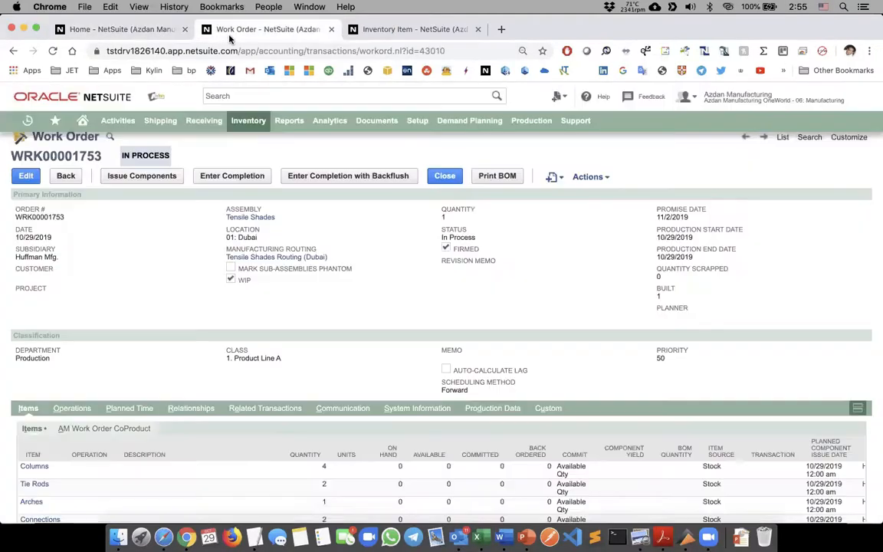
Go to the home dashboard, read the "Item Is Ready For Painting" notification e-mail in Outlook, close it and return to Chrome
{"action": "left_click", "coordinate": [82, 124]}
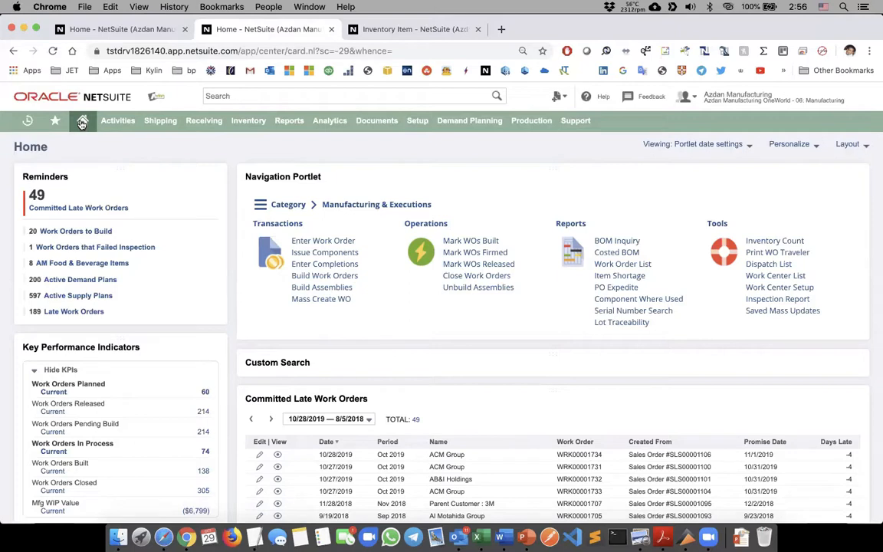
{"action": "left_click", "coordinate": [718, 52]}
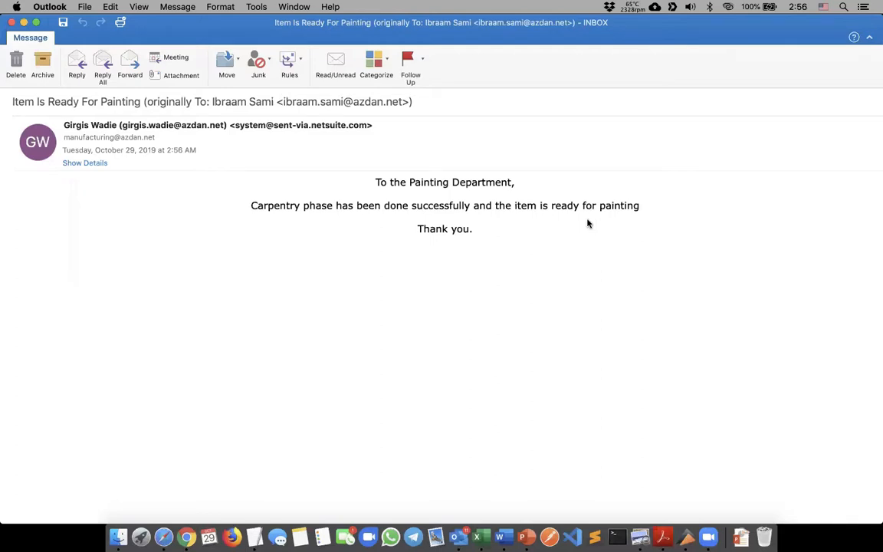
{"action": "key", "text": "super+w"}
{"action": "key", "text": "super+w"}
{"action": "key", "text": "super+Tab"}
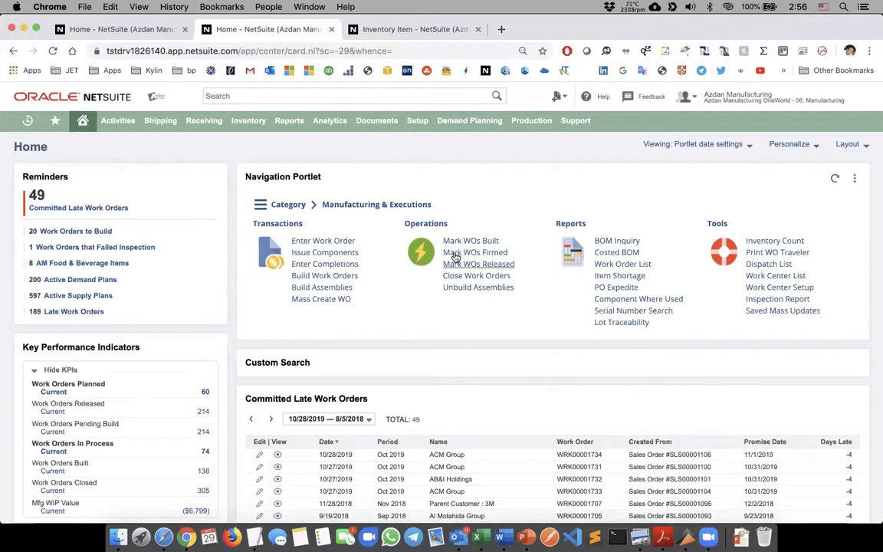
Mark the Tensile Shades work order as built under subsidiary Huffman Mfg. and submit it for processing
{"action": "left_click", "coordinate": [454, 244]}
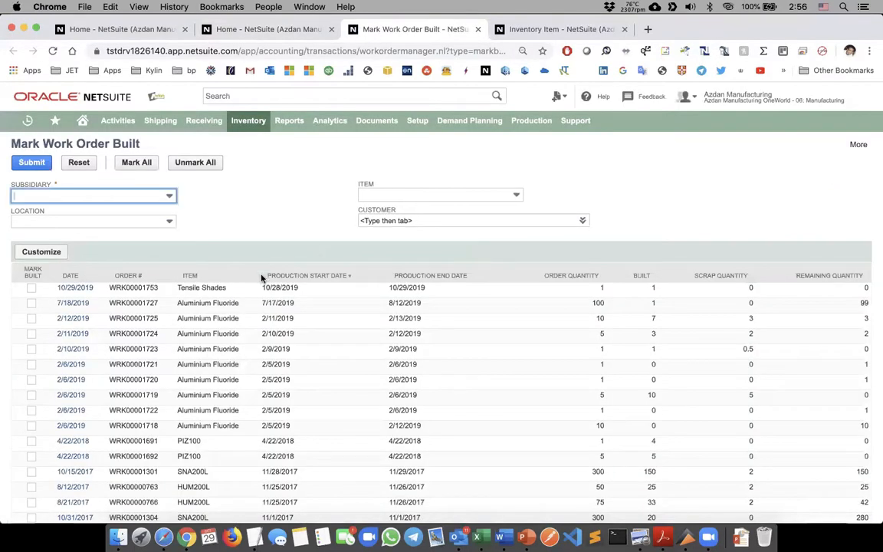
{"action": "left_click", "coordinate": [31, 288]}
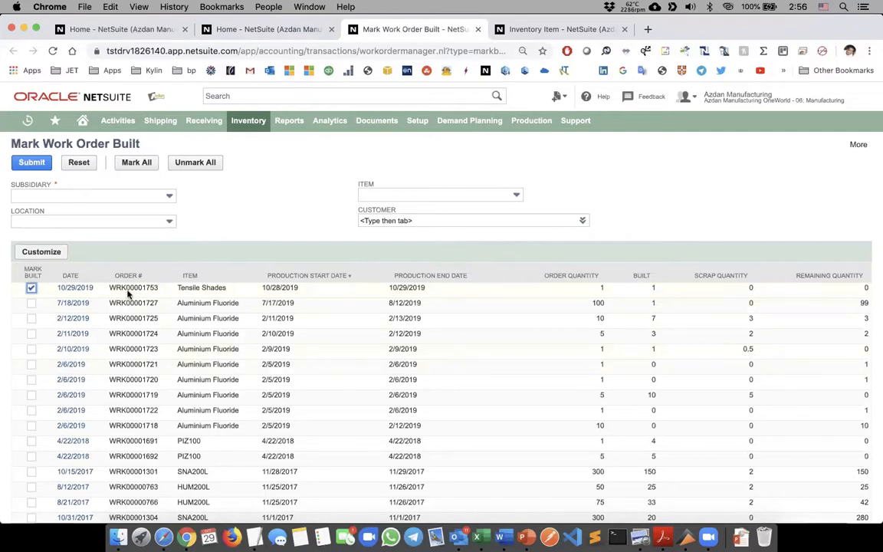
{"action": "left_click", "coordinate": [75, 196]}
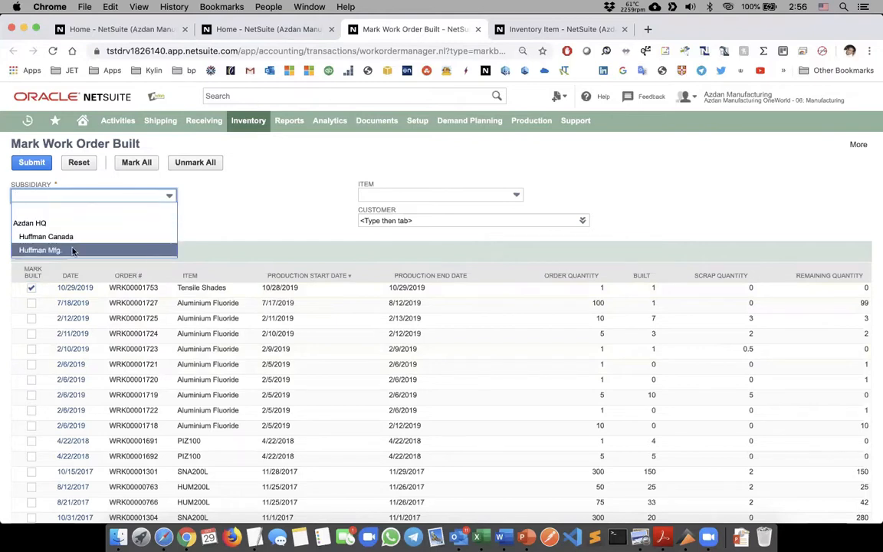
{"action": "left_click", "coordinate": [75, 250]}
{"action": "left_click", "coordinate": [543, 134]}
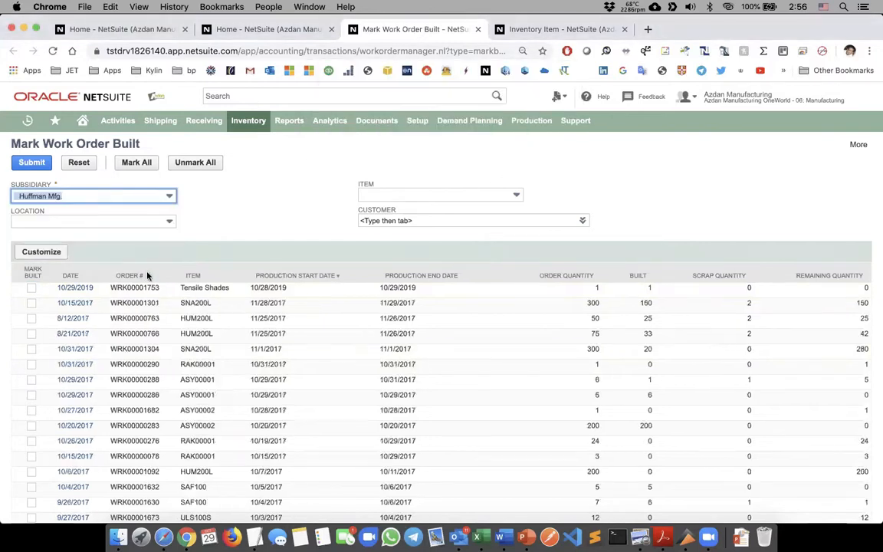
{"action": "left_click", "coordinate": [33, 167]}
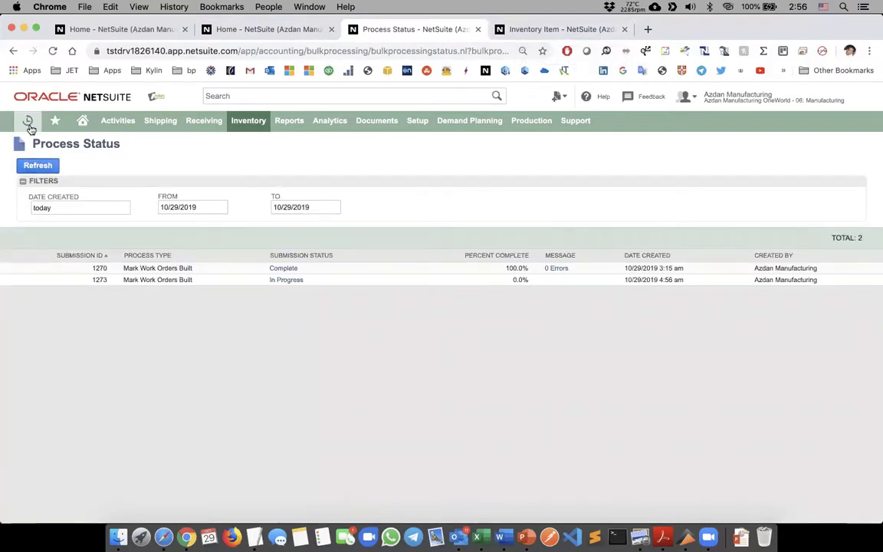
Open the recently viewed work order in a separate tab, refresh the Process Status list to check the submission, and close that list
{"action": "mouse_move", "coordinate": [28, 121]}
{"action": "right_click", "coordinate": [70, 164]}
{"action": "left_click", "coordinate": [86, 168]}
{"action": "left_click", "coordinate": [521, 31]}
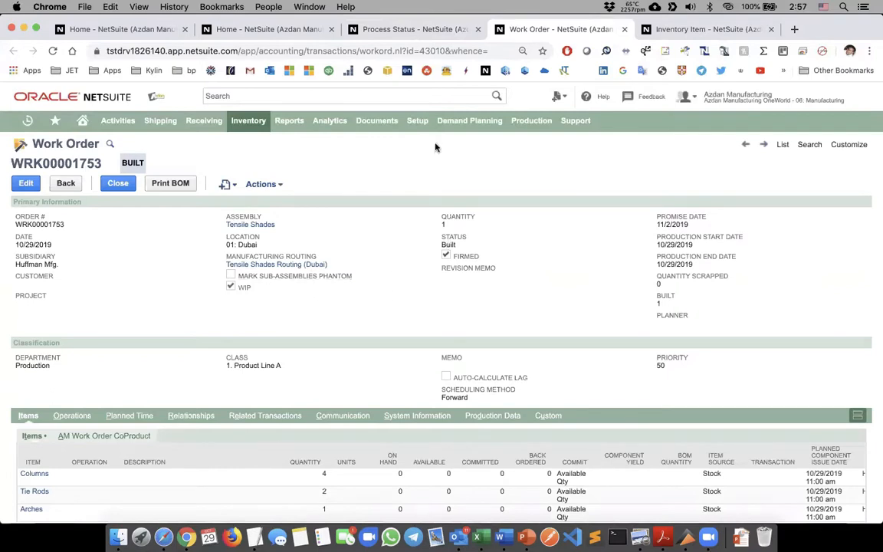
{"action": "left_click", "coordinate": [371, 30]}
{"action": "left_click", "coordinate": [38, 164]}
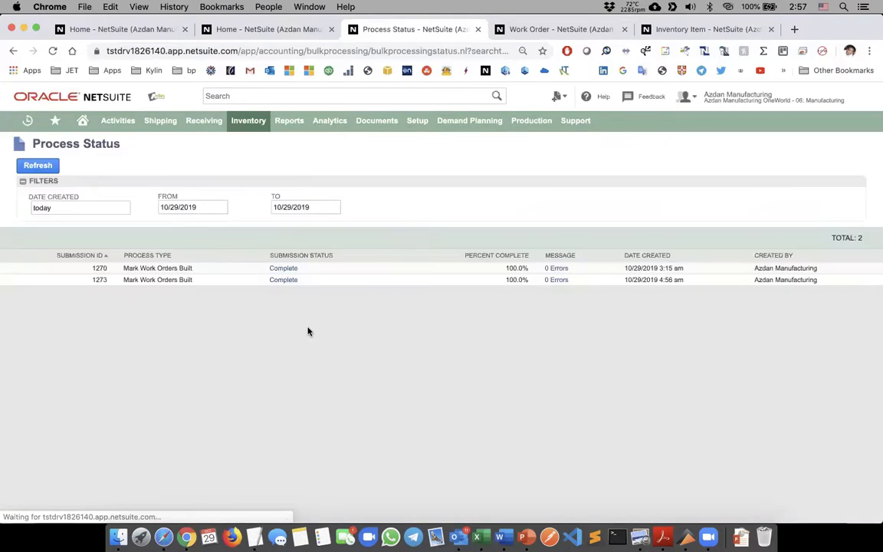
{"action": "key", "text": "super+w"}
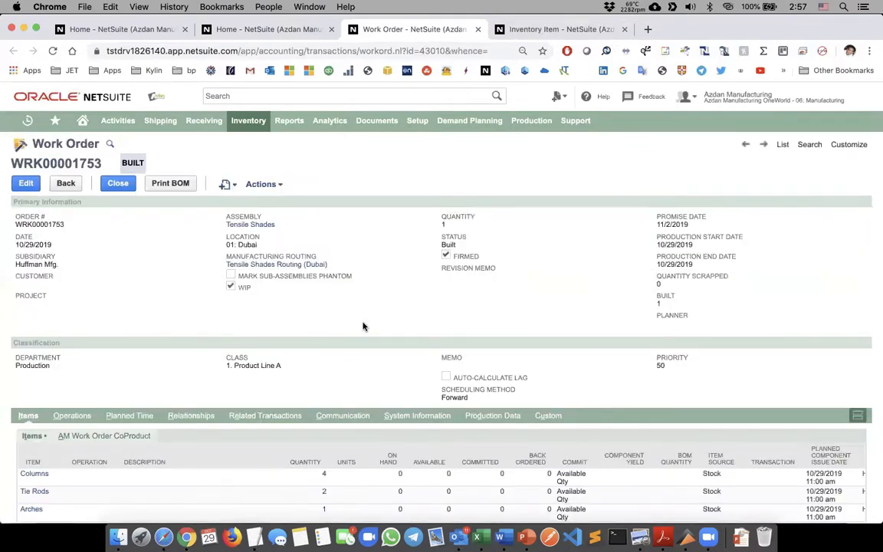
Review the work order's header and component lines, and open its Tensile Shades assembly item in a separate tab
{"action": "scroll", "coordinate": [363, 326], "scroll_direction": "down", "scroll_amount": 1}
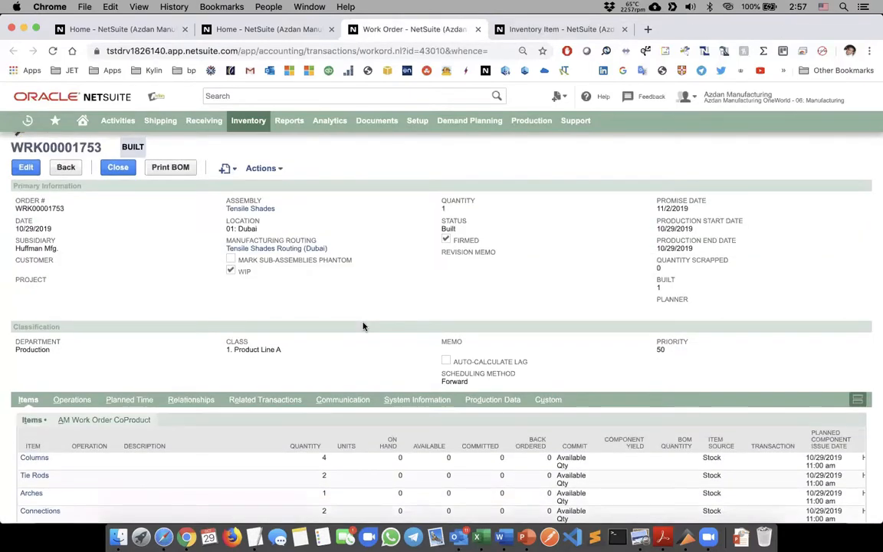
{"action": "scroll", "coordinate": [364, 326], "scroll_direction": "down", "scroll_amount": 8}
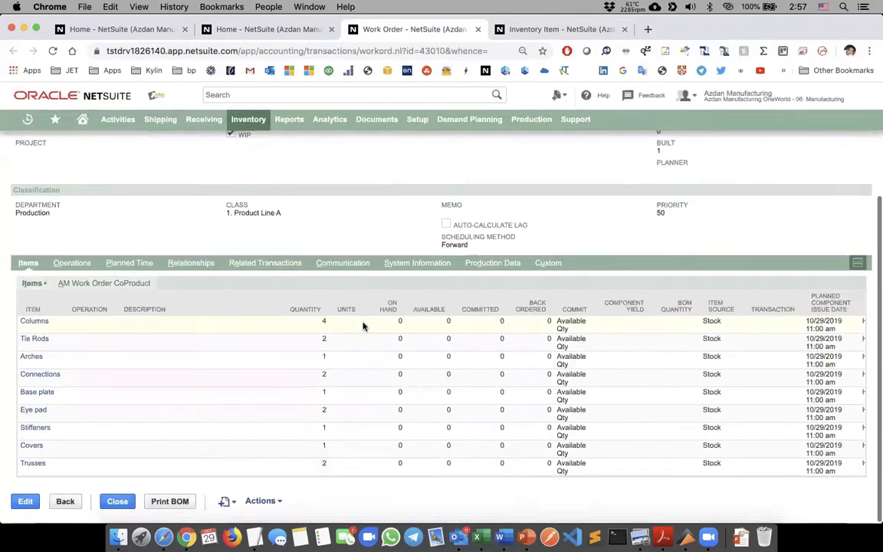
{"action": "scroll", "coordinate": [363, 327], "scroll_direction": "up", "scroll_amount": 9}
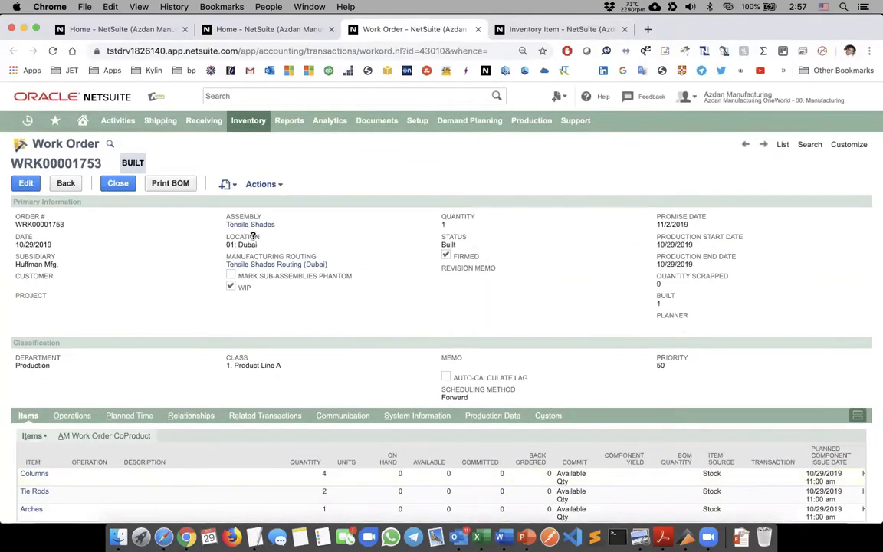
{"action": "right_click", "coordinate": [250, 224]}
{"action": "left_click", "coordinate": [268, 229]}
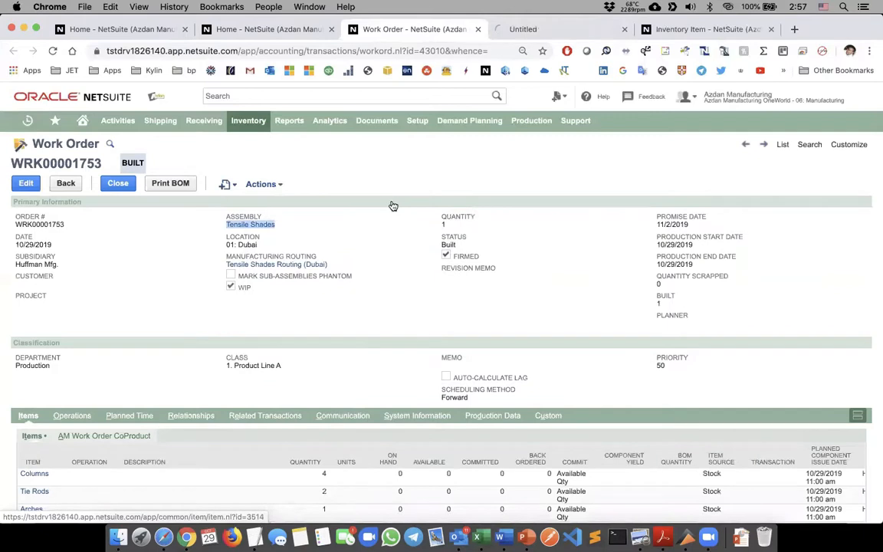
{"action": "left_click", "coordinate": [509, 31]}
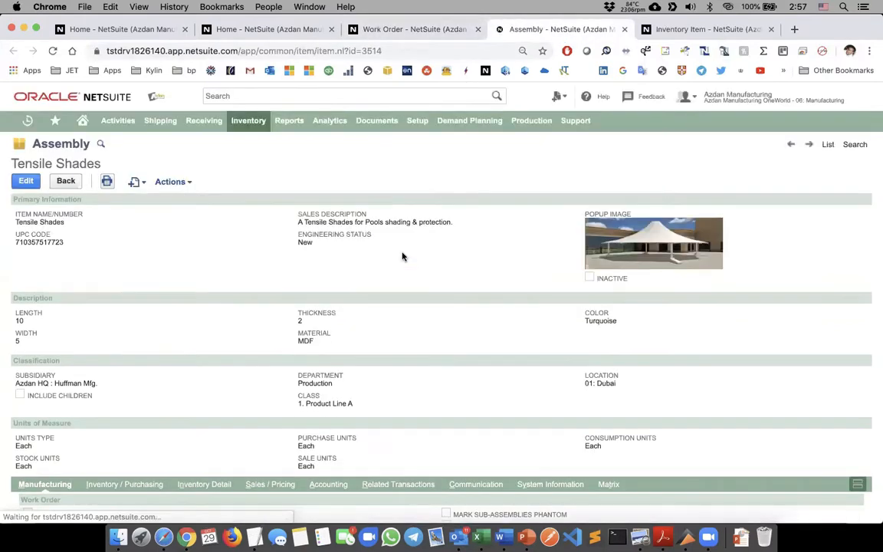
Check the Tensile Shades assembly's on-hand quantity and inventory value at the 01: Dubai location
{"action": "scroll", "coordinate": [402, 255], "scroll_direction": "down", "scroll_amount": 2}
{"action": "scroll", "coordinate": [403, 255], "scroll_direction": "down", "scroll_amount": 1}
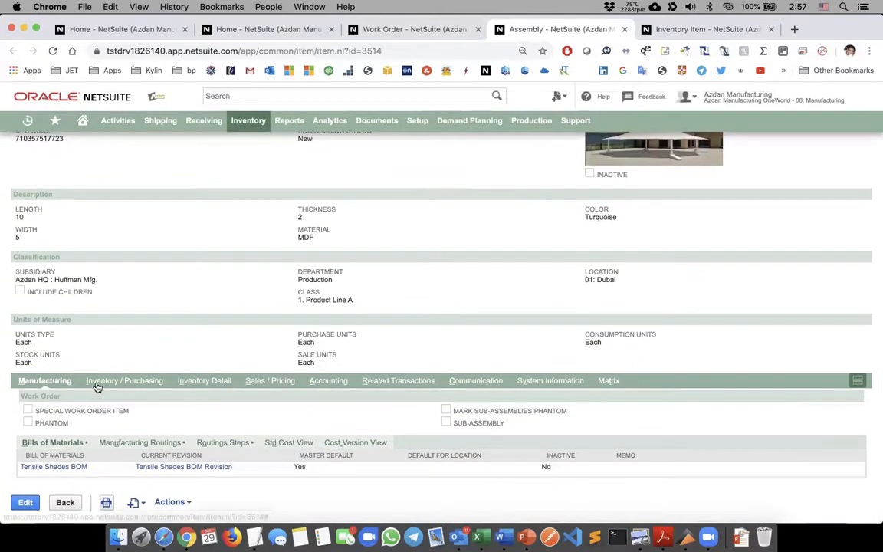
{"action": "left_click", "coordinate": [122, 380]}
{"action": "scroll", "coordinate": [165, 323], "scroll_direction": "down", "scroll_amount": 5}
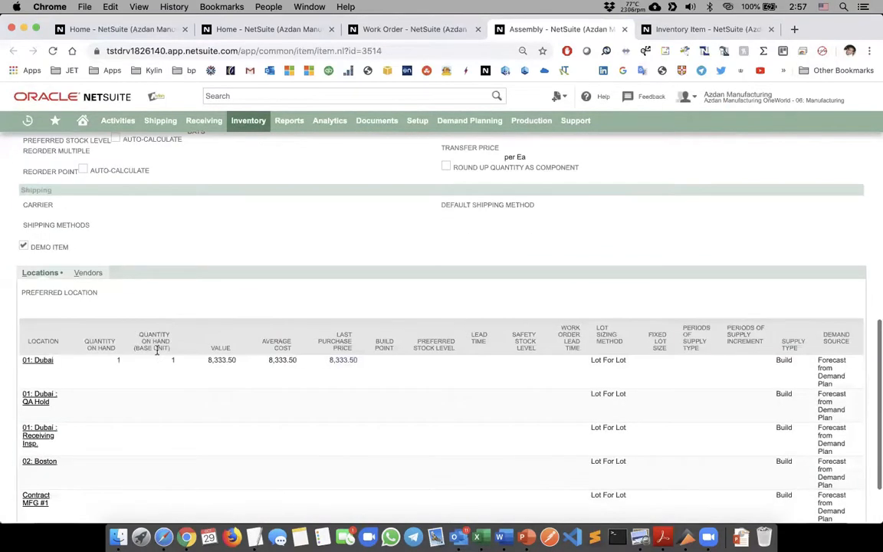
{"action": "double_click", "coordinate": [217, 359]}
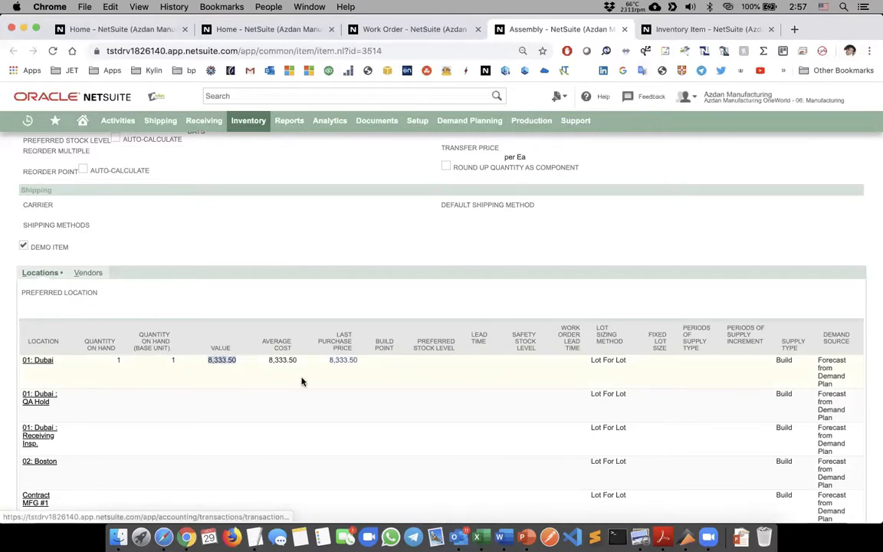
Inspect the transaction behind the 01: Dubai last purchase price in a separate tab, and close it
{"action": "right_click", "coordinate": [340, 363]}
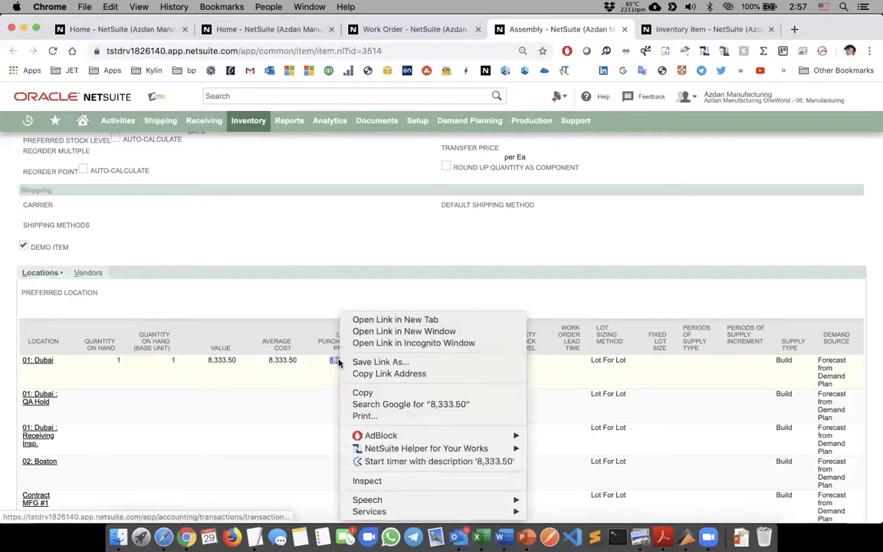
{"action": "left_click", "coordinate": [365, 320]}
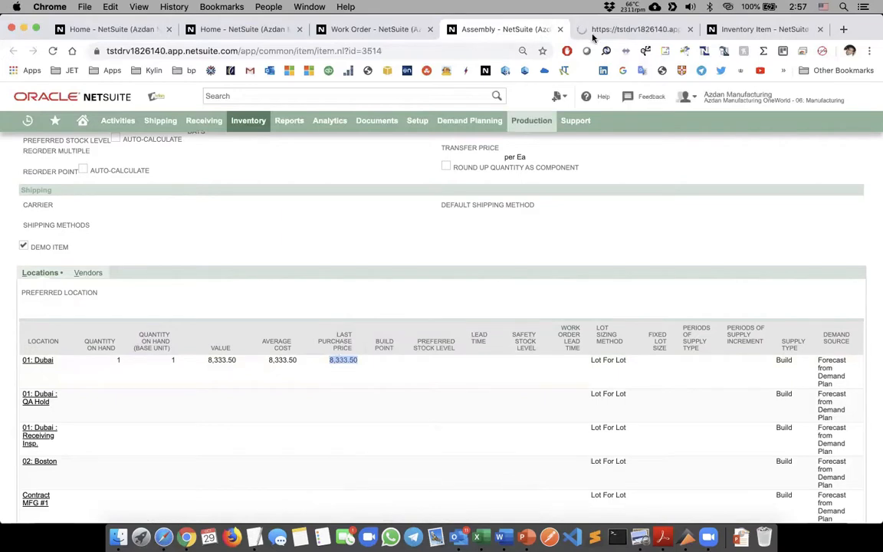
{"action": "key", "text": "ctrl+Tab"}
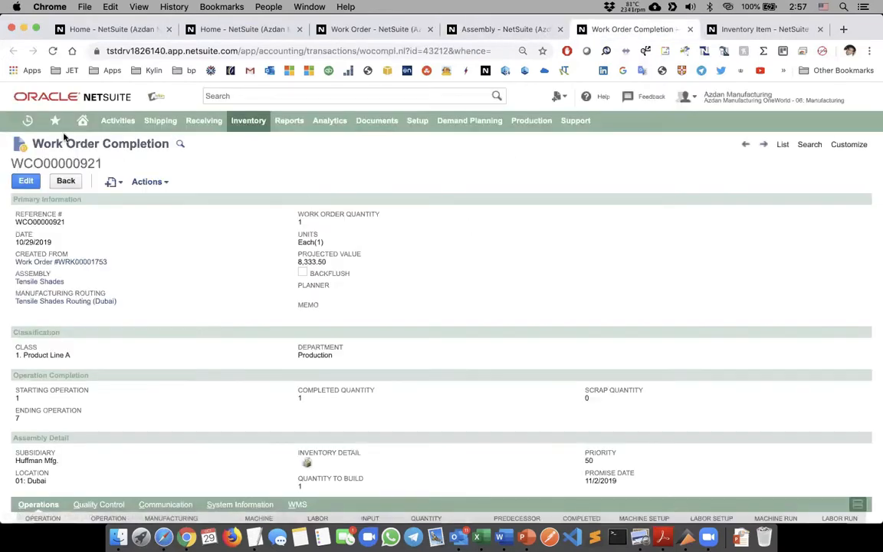
{"action": "triple_click", "coordinate": [66, 145]}
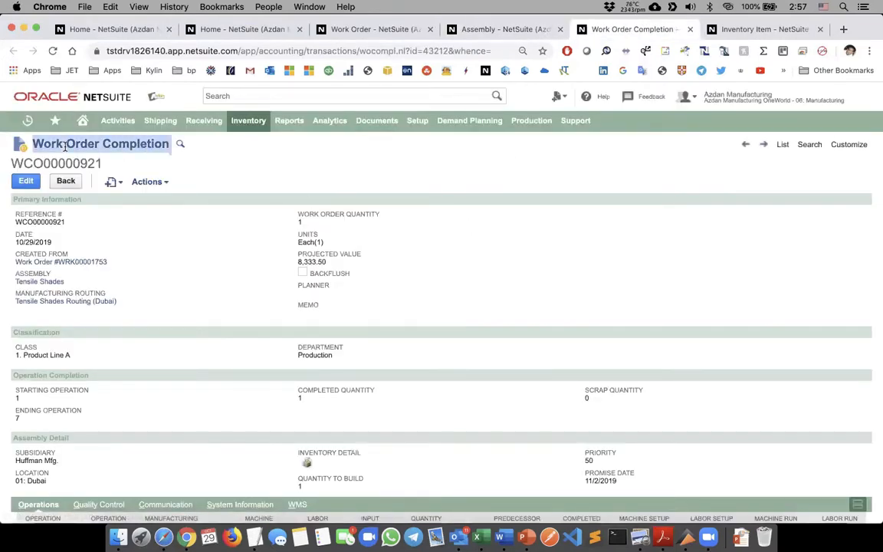
{"action": "left_click", "coordinate": [175, 251]}
{"action": "key", "text": "super+w"}
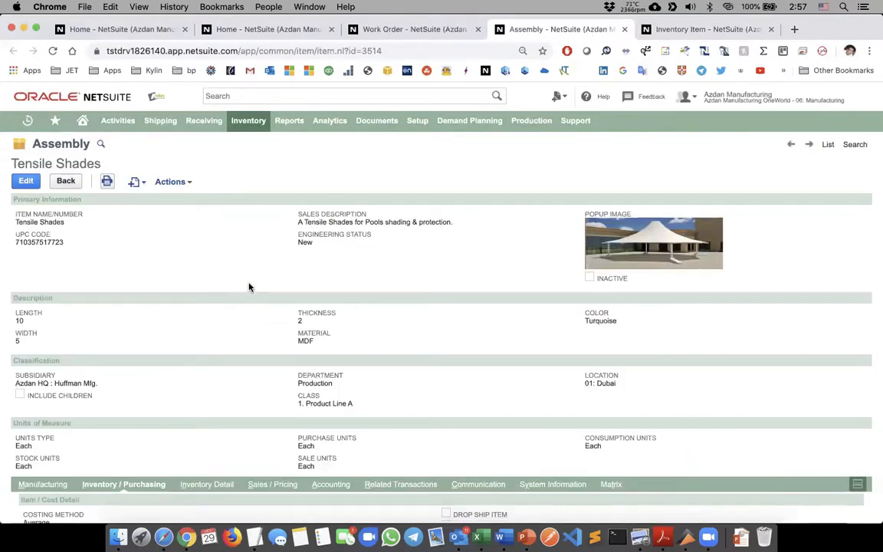
Review the Tensile Shades assembly's costing method, total value, average cost and inventory management details
{"action": "scroll", "coordinate": [248, 287], "scroll_direction": "down", "scroll_amount": 10}
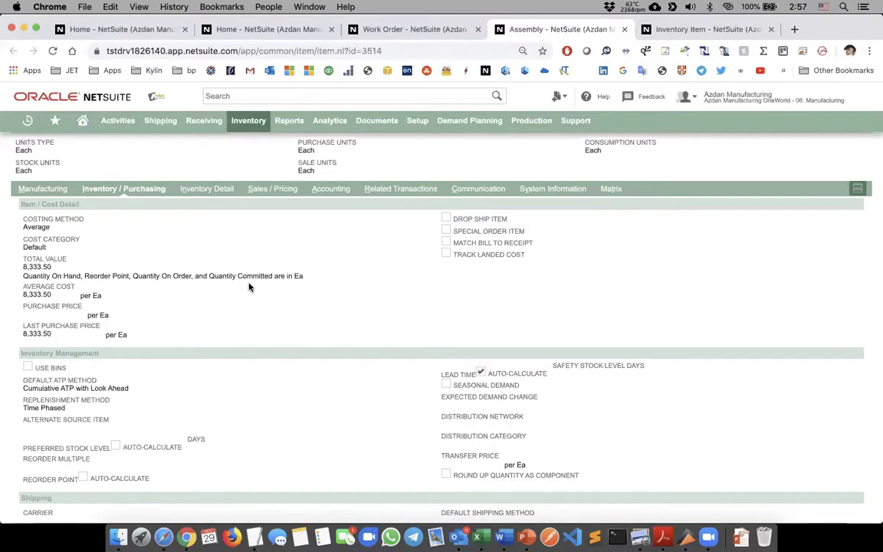
{"action": "scroll", "coordinate": [248, 287], "scroll_direction": "down", "scroll_amount": 2}
{"action": "scroll", "coordinate": [248, 287], "scroll_direction": "up", "scroll_amount": 2}
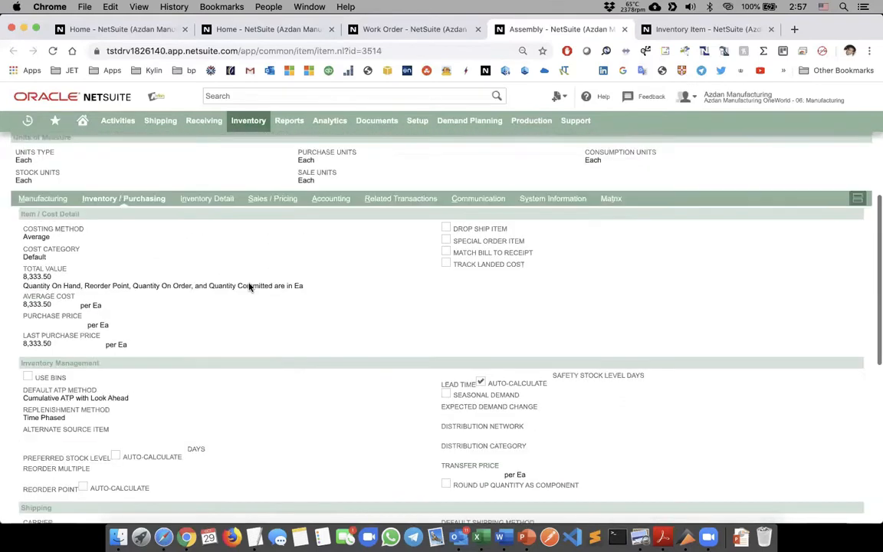
Display the Tensile Shades assembly's related transactions and review the chain from quote to work order completion
{"action": "left_click", "coordinate": [380, 204]}
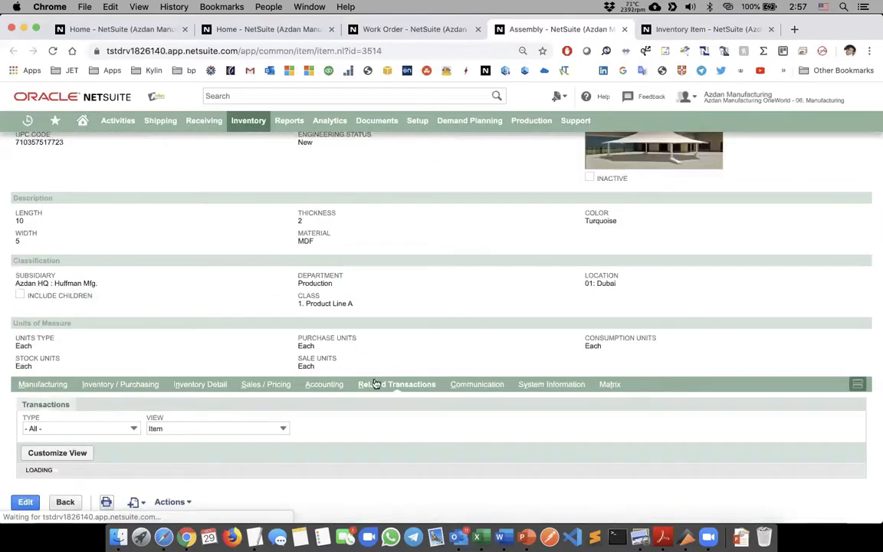
{"action": "scroll", "coordinate": [170, 233], "scroll_direction": "up", "scroll_amount": 3}
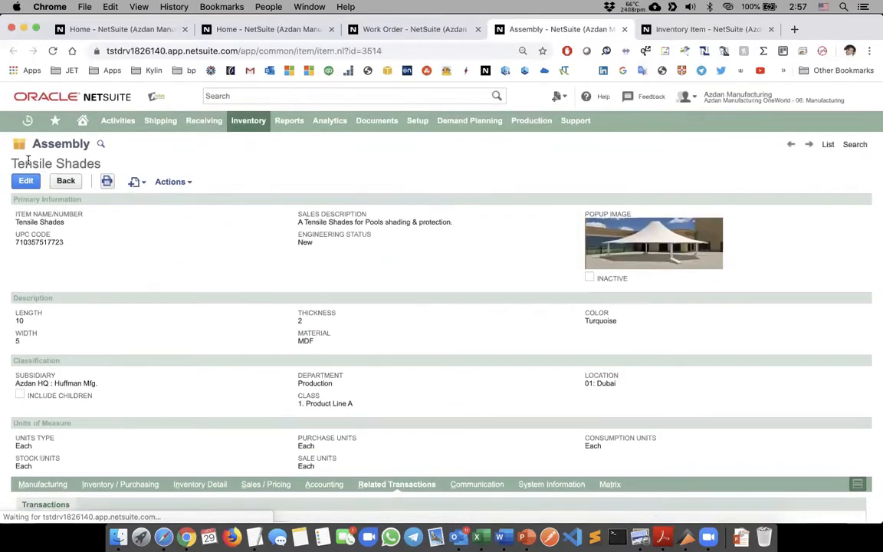
{"action": "triple_click", "coordinate": [27, 160]}
{"action": "scroll", "coordinate": [151, 291], "scroll_direction": "down", "scroll_amount": 10}
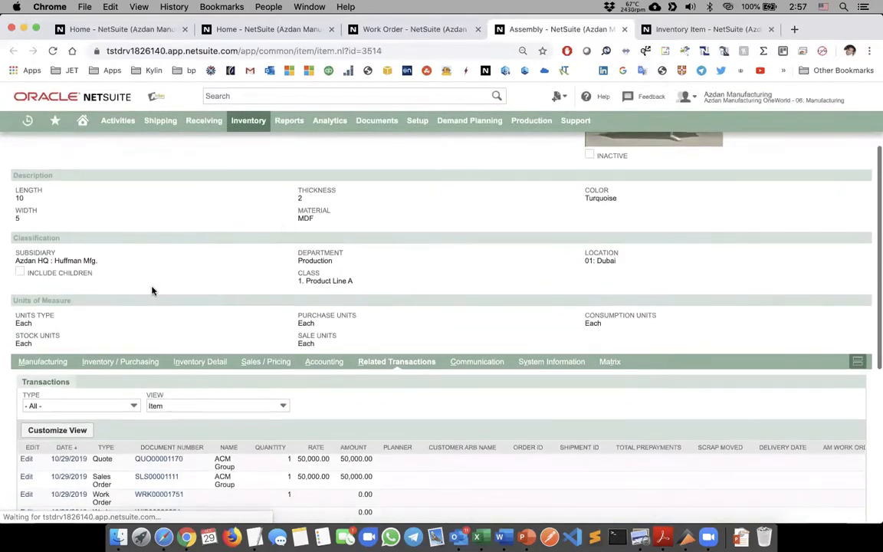
{"action": "scroll", "coordinate": [152, 290], "scroll_direction": "up", "scroll_amount": 2}
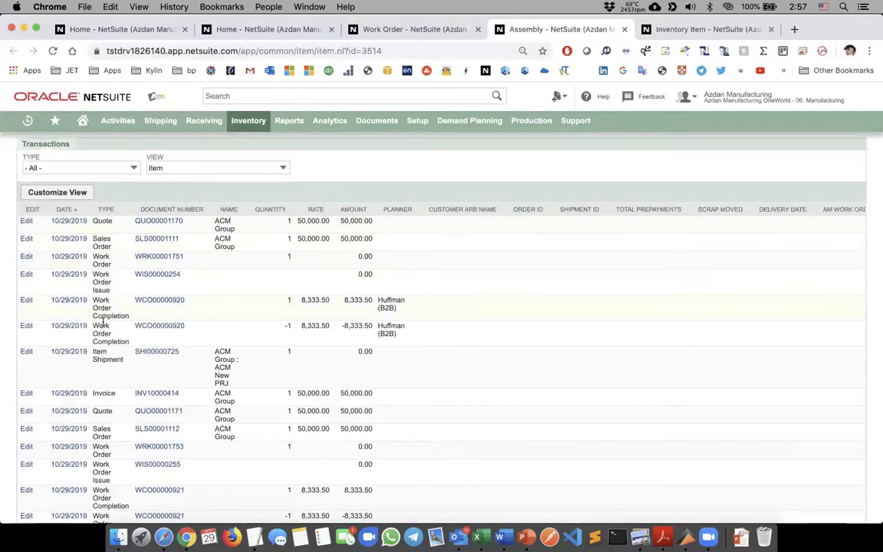
{"action": "scroll", "coordinate": [104, 371], "scroll_direction": "down", "scroll_amount": 2}
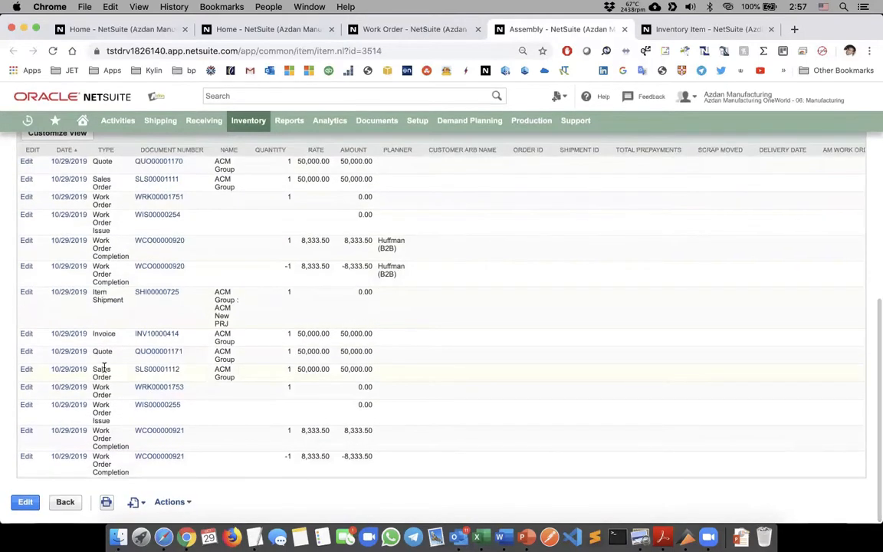
Return to the home dashboard and switch to the Azdan Manufacturing OneWorld - 10: Warehouse Manager role
{"action": "left_click", "coordinate": [287, 29]}
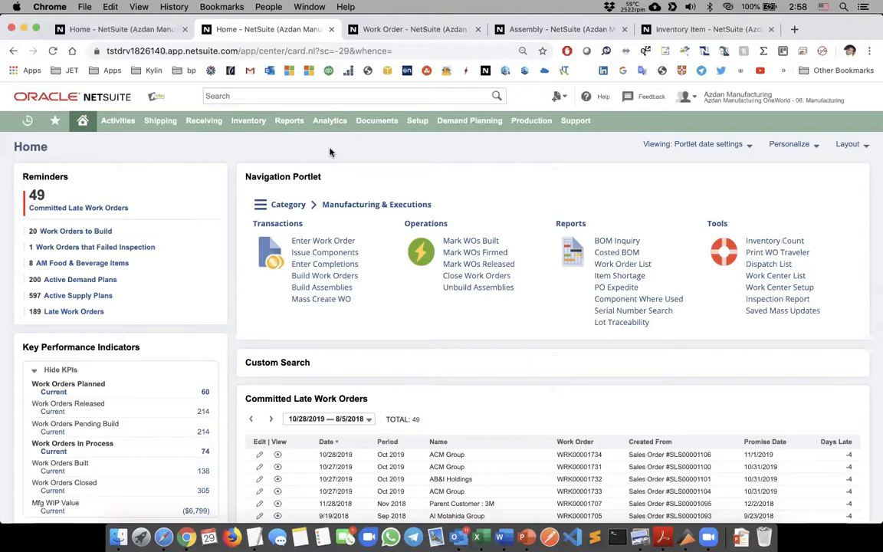
{"action": "mouse_move", "coordinate": [712, 105]}
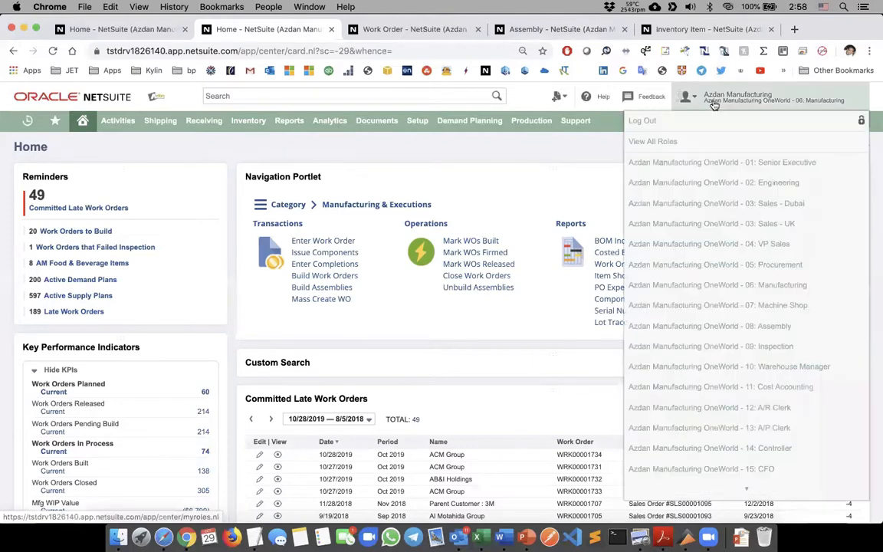
{"action": "left_click", "coordinate": [732, 365]}
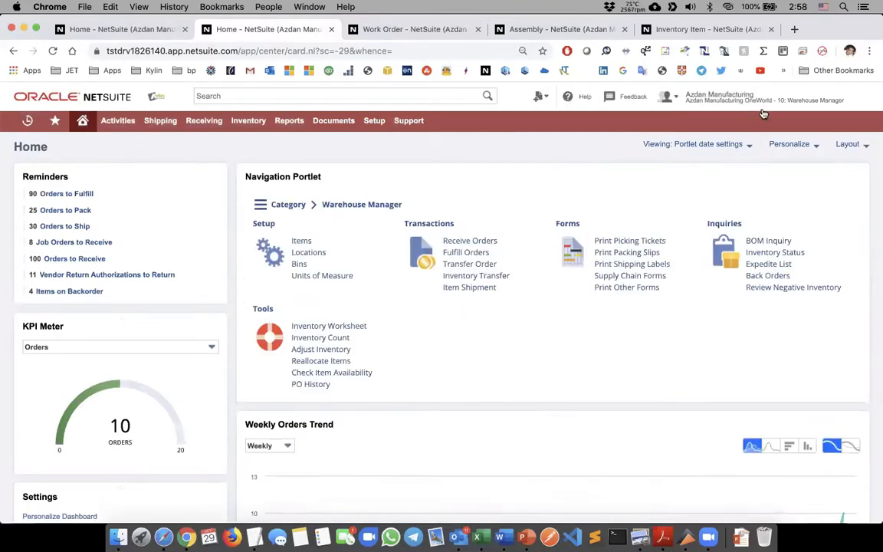
{"action": "mouse_move", "coordinate": [764, 114]}
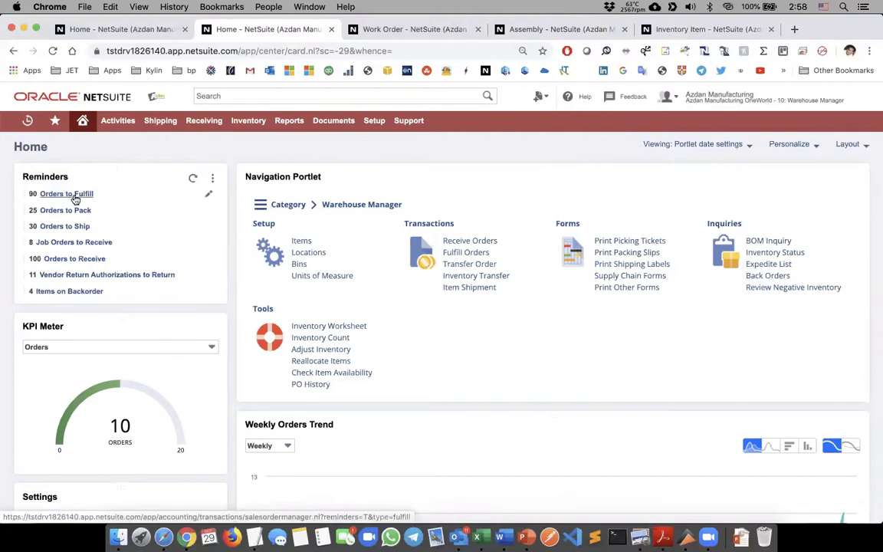
Open the orders awaiting fulfillment and filter them by customer ACM Group
{"action": "left_click", "coordinate": [76, 196]}
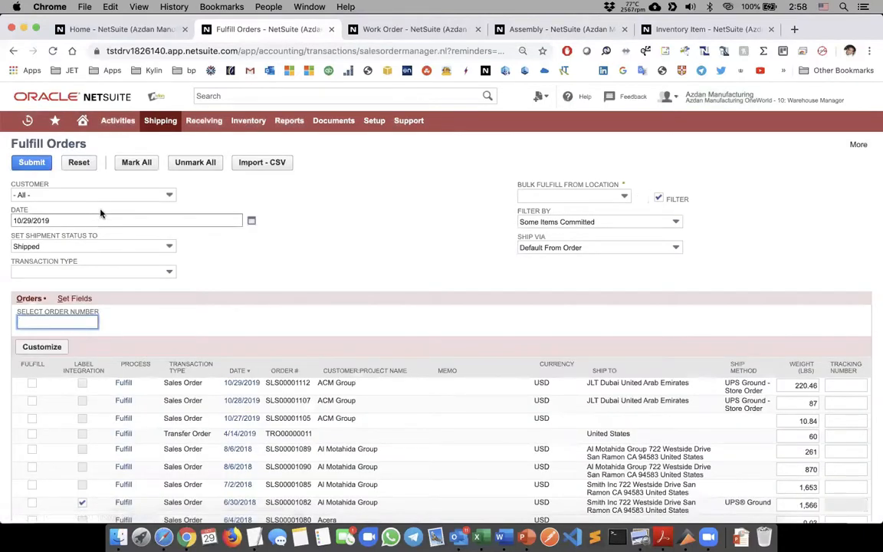
{"action": "left_click", "coordinate": [98, 196]}
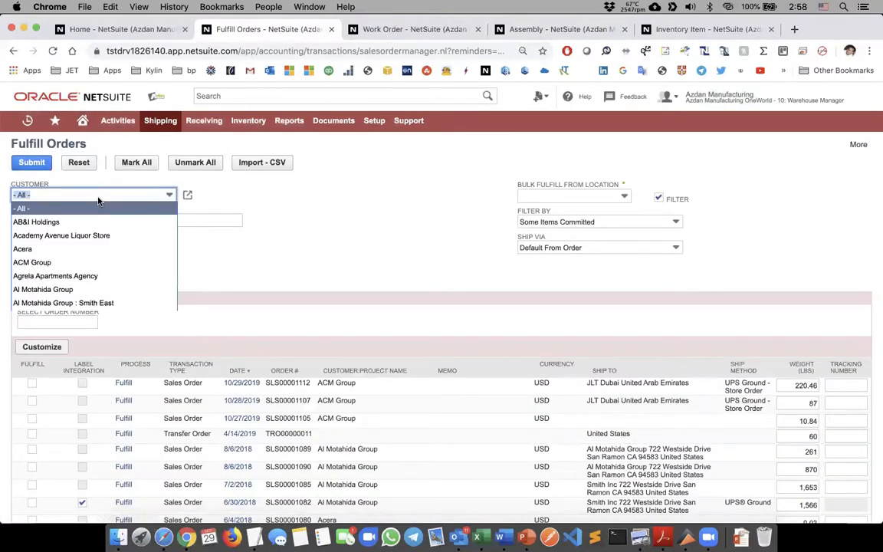
{"action": "type", "text": "acm"}
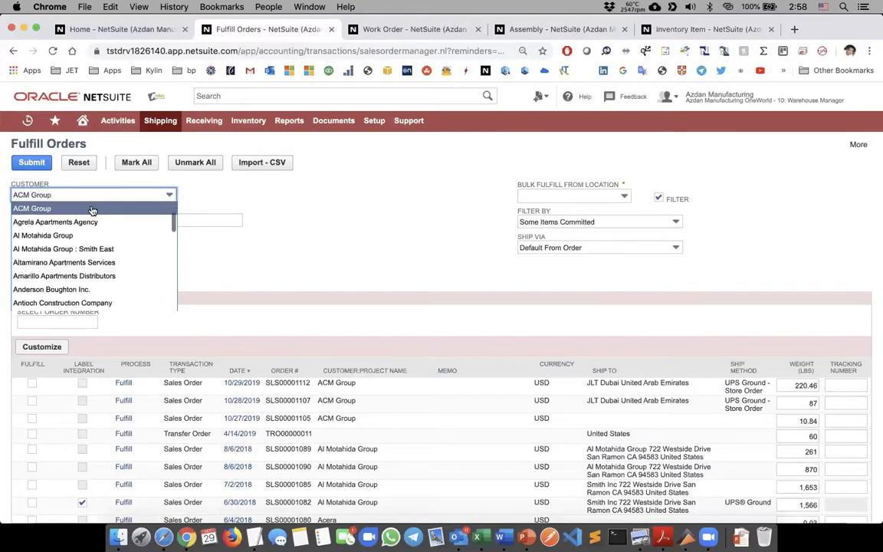
{"action": "left_click", "coordinate": [90, 209]}
{"action": "left_click", "coordinate": [548, 132]}
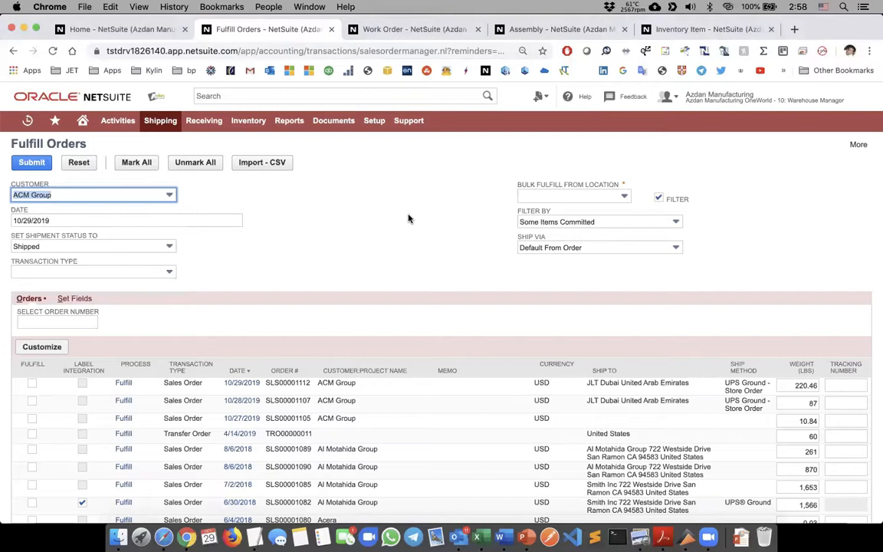
{"action": "scroll", "coordinate": [378, 227], "scroll_direction": "down", "scroll_amount": 4}
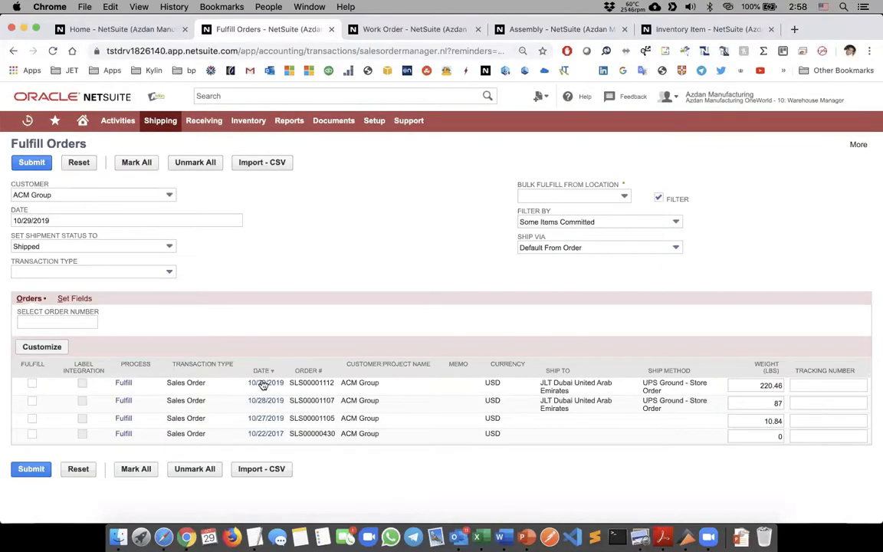
Sort the ACM Group orders by weight, start fulfilling the 10/29/2019 sales order, and review its item shipment form
{"action": "double_click", "coordinate": [319, 381]}
{"action": "left_click", "coordinate": [765, 365]}
{"action": "left_click", "coordinate": [765, 365]}
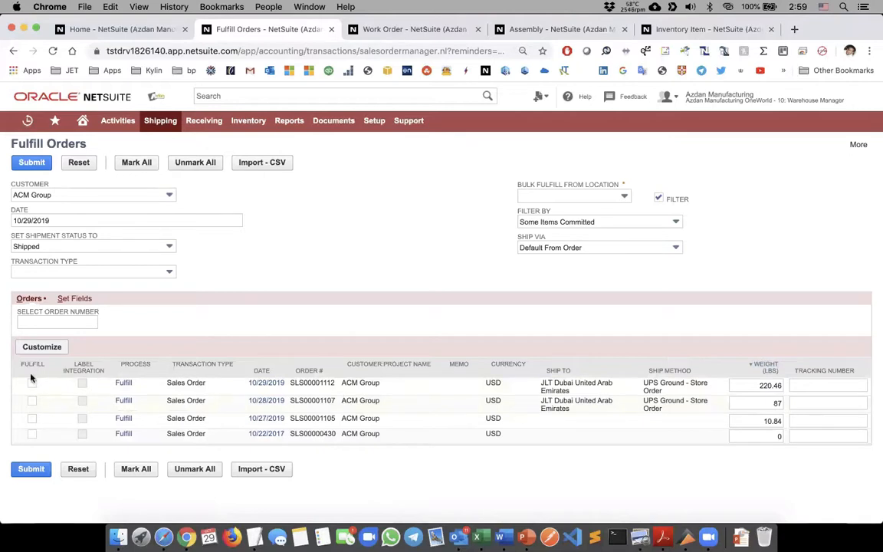
{"action": "left_click", "coordinate": [123, 383]}
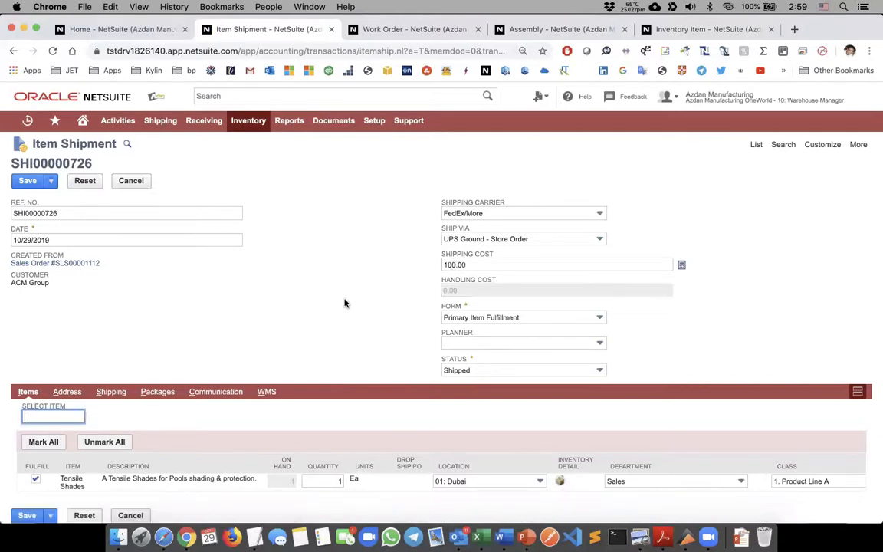
{"action": "scroll", "coordinate": [341, 301], "scroll_direction": "down", "scroll_amount": 1}
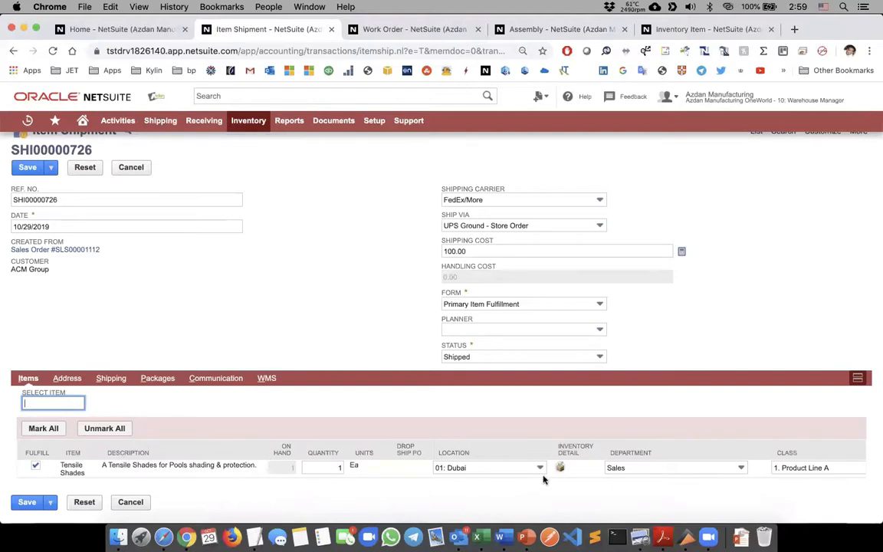
Review the Tensile Shades line on the item shipment and save the fulfillment
{"action": "scroll", "coordinate": [631, 468], "scroll_direction": "right", "scroll_amount": 3}
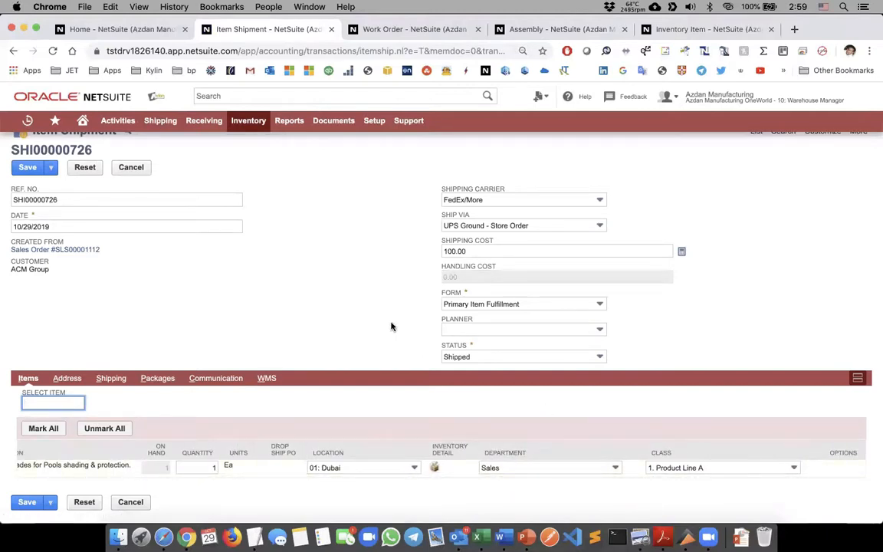
{"action": "left_click", "coordinate": [27, 168]}
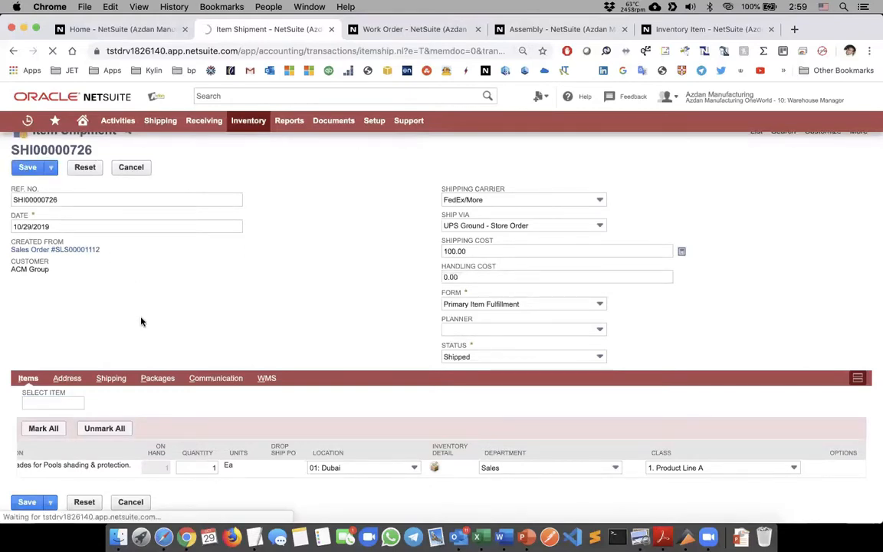
{"action": "scroll", "coordinate": [141, 321], "scroll_direction": "up", "scroll_amount": 1}
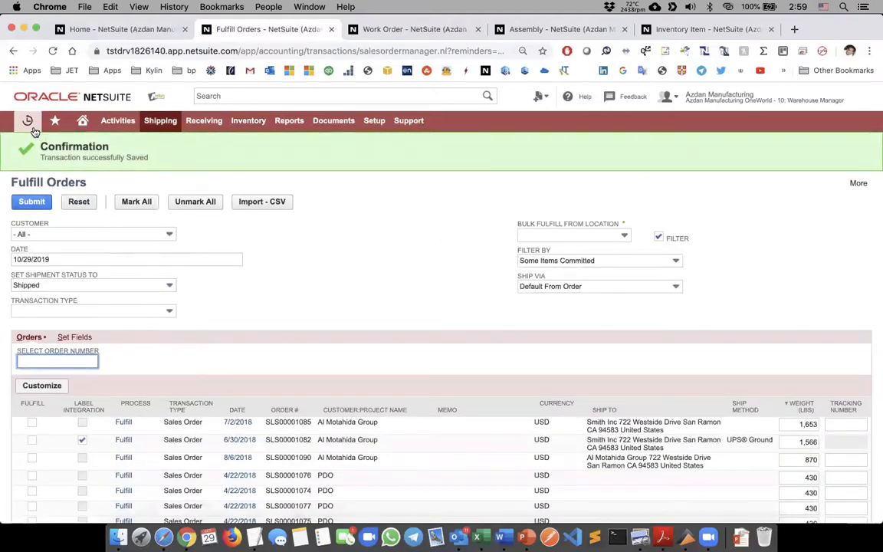
Search globally for the fulfilled ACM Group sales order by its number, open it, and check its status
{"action": "mouse_move", "coordinate": [34, 131]}
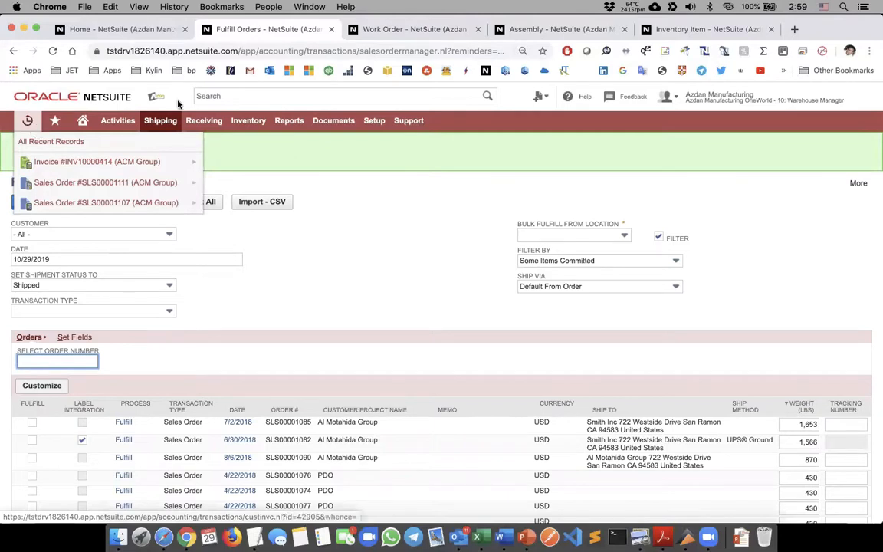
{"action": "left_click", "coordinate": [211, 94]}
{"action": "type", "text": "%1112"}
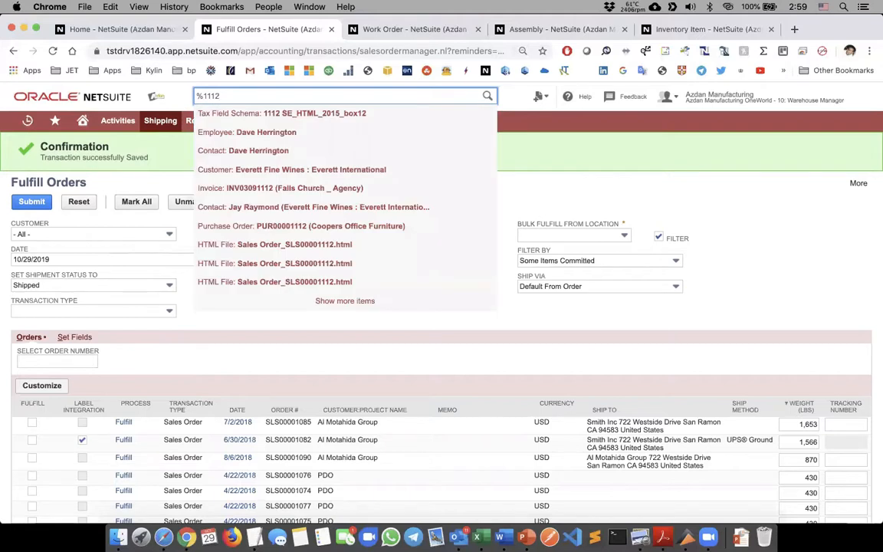
{"action": "type", "text": "sales:"}
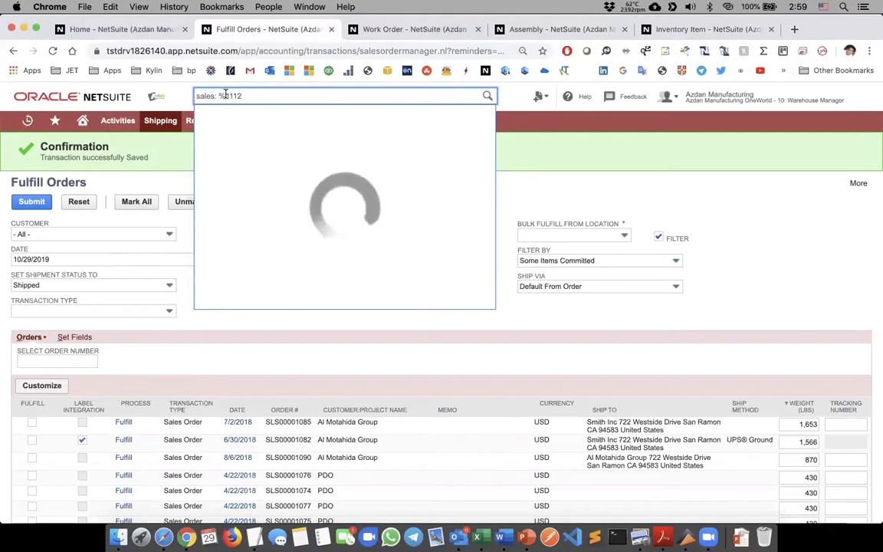
{"action": "left_click", "coordinate": [232, 112]}
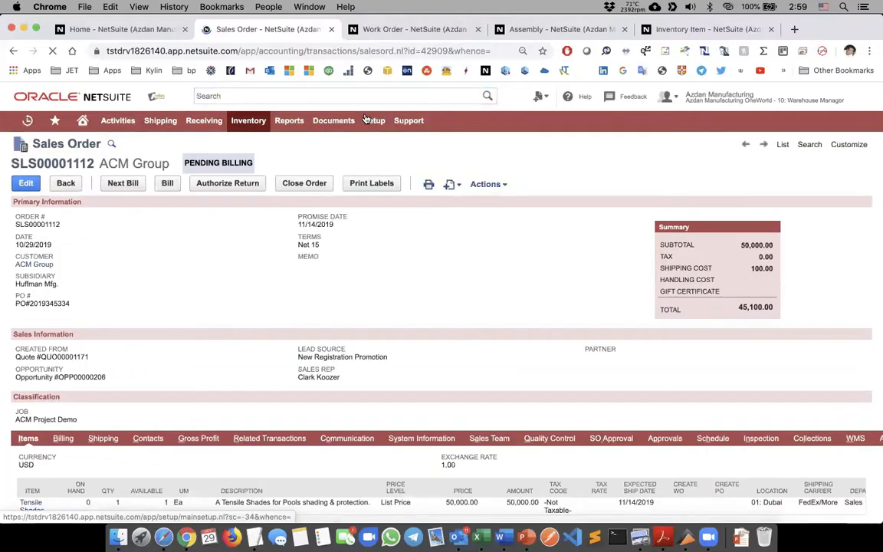
{"action": "triple_click", "coordinate": [198, 164]}
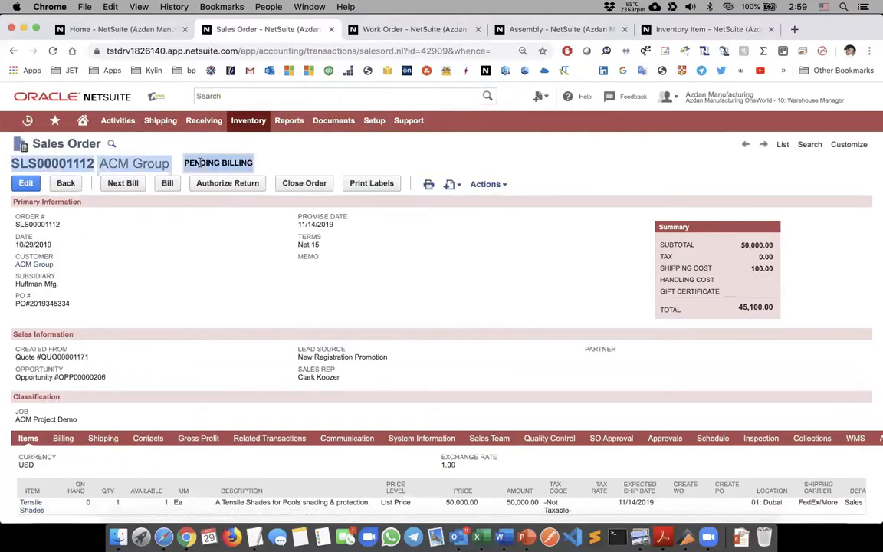
{"action": "left_click", "coordinate": [199, 163]}
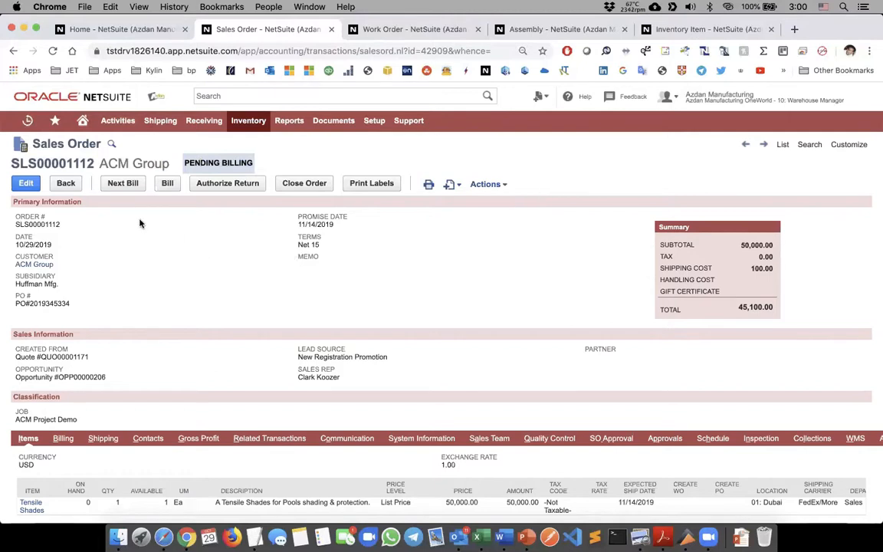
Start billing the sales order, view the order fulfillment email in Outlook, close it, and return to the invoice in Chrome
{"action": "left_click", "coordinate": [168, 184]}
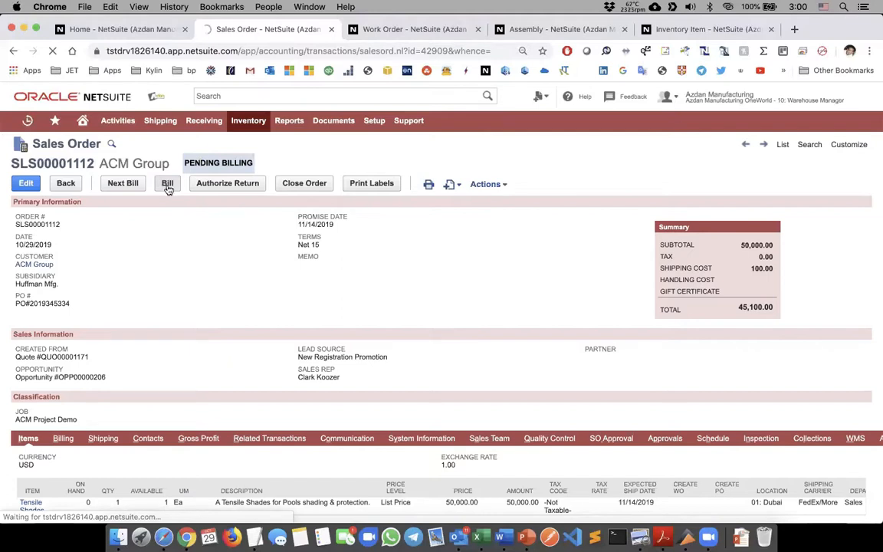
{"action": "left_click", "coordinate": [693, 41]}
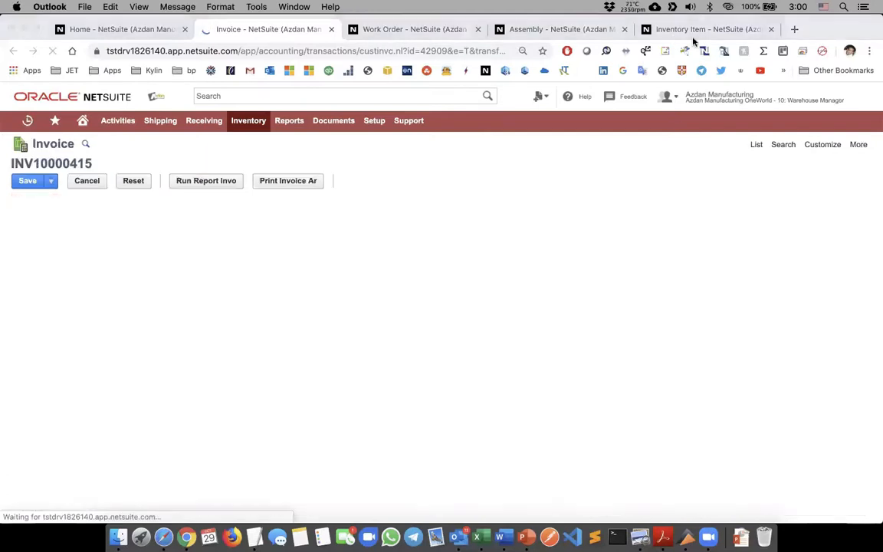
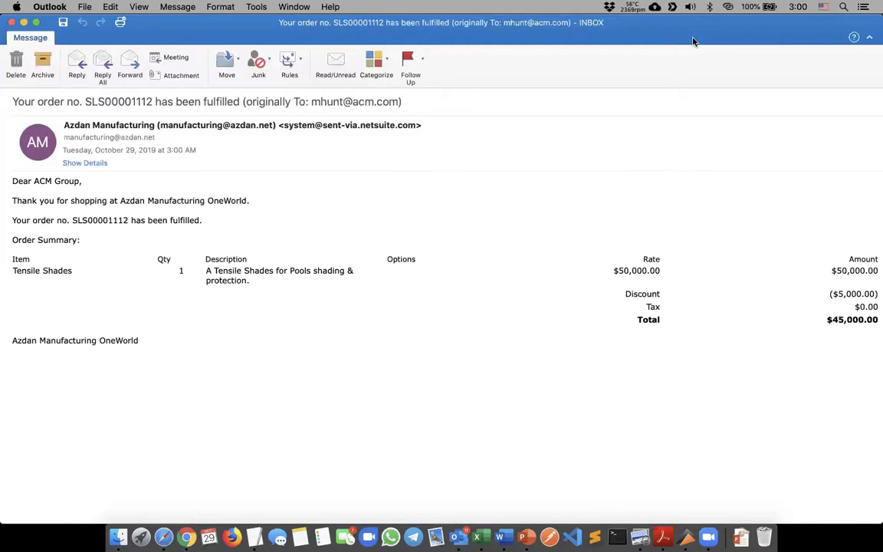
{"action": "key", "text": "super+w"}
{"action": "key", "text": "super+Tab"}
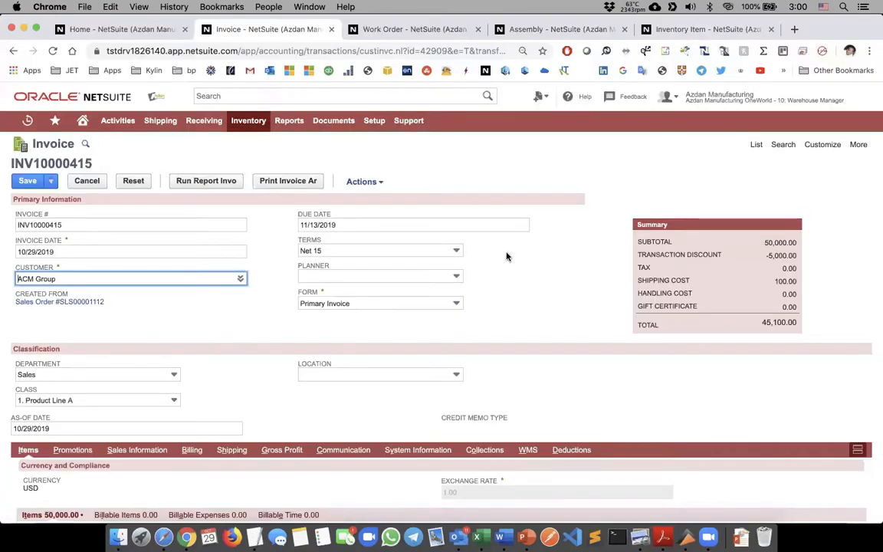
Review the invoice's item line and promotion discount, and save the invoice
{"action": "scroll", "coordinate": [506, 256], "scroll_direction": "down", "scroll_amount": 5}
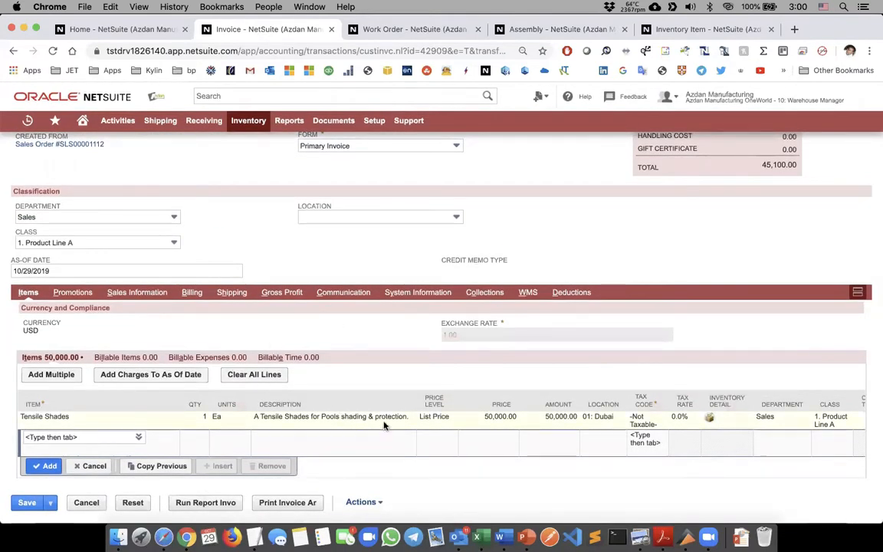
{"action": "scroll", "coordinate": [379, 422], "scroll_direction": "right", "scroll_amount": 2}
{"action": "scroll", "coordinate": [377, 420], "scroll_direction": "left", "scroll_amount": 3}
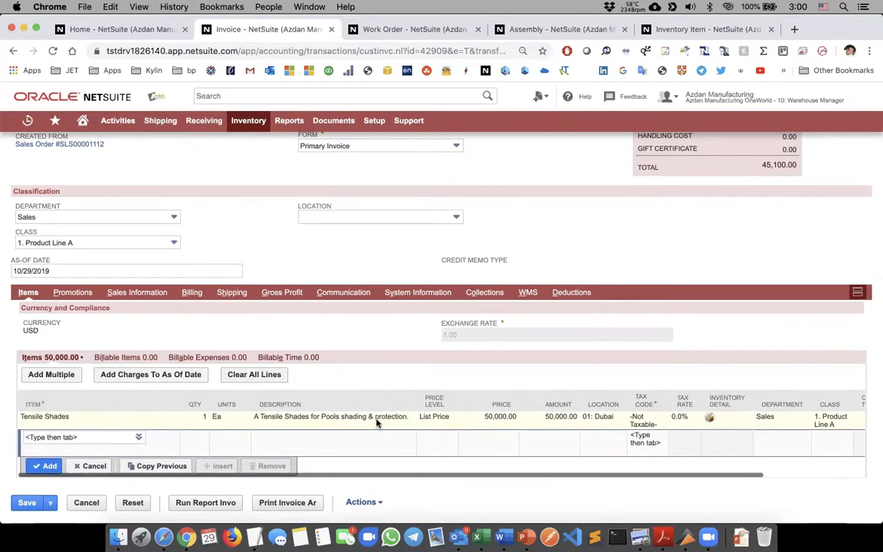
{"action": "left_click", "coordinate": [80, 296]}
{"action": "scroll", "coordinate": [195, 342], "scroll_direction": "up", "scroll_amount": 2}
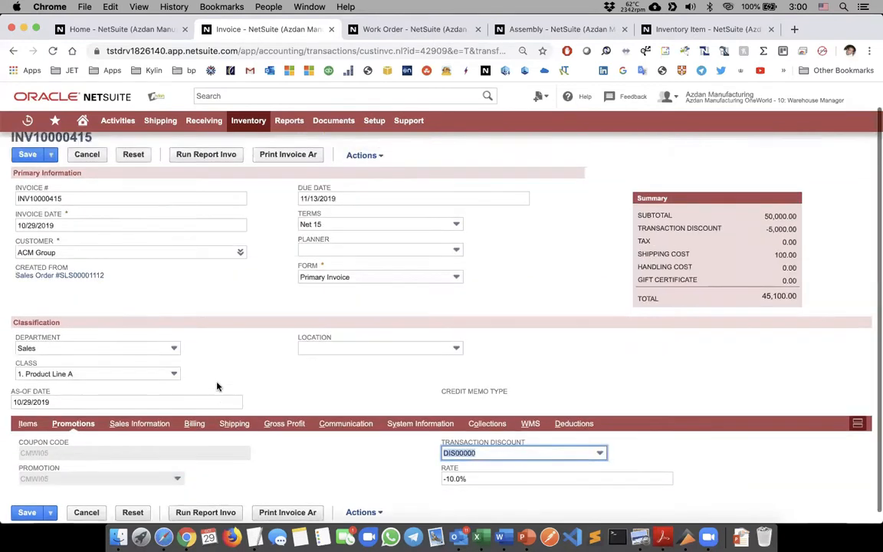
{"action": "left_click", "coordinate": [33, 180]}
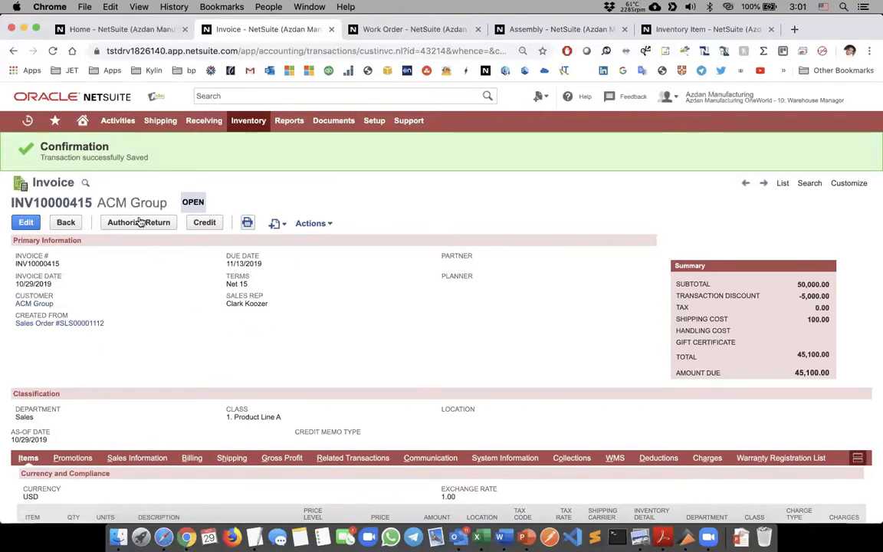
Copy the invoice number and switch to the Azdan Manufacturing OneWorld - 12: A/R Clerk role
{"action": "double_click", "coordinate": [58, 203]}
{"action": "key", "text": "super+c"}
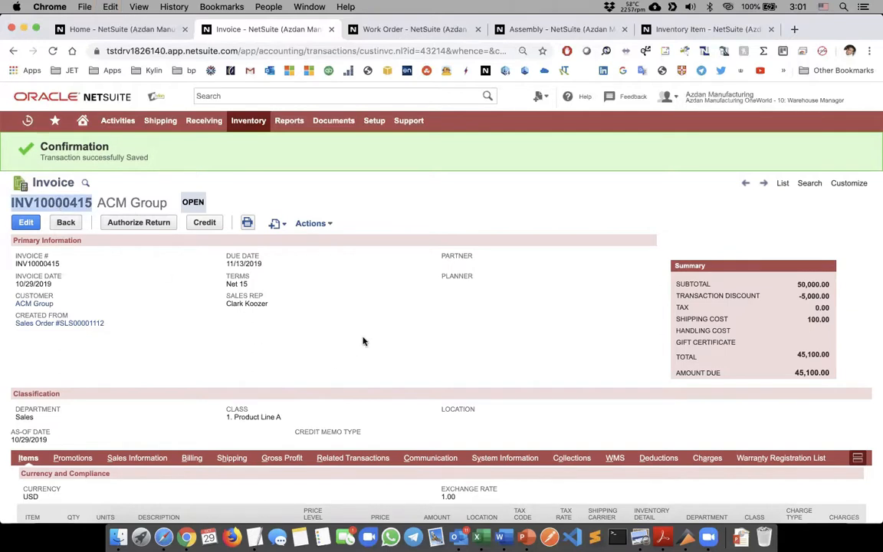
{"action": "left_click", "coordinate": [341, 303]}
{"action": "mouse_move", "coordinate": [673, 100]}
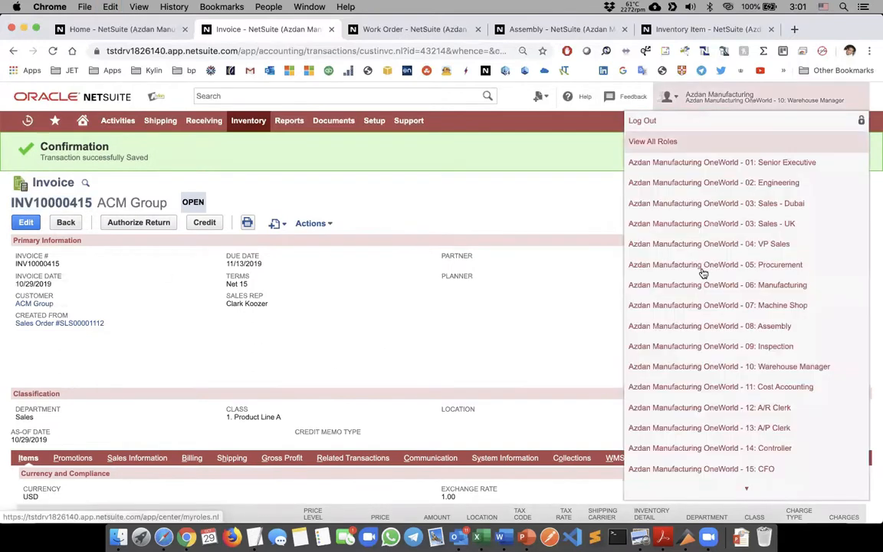
{"action": "scroll", "coordinate": [706, 317], "scroll_direction": "down", "scroll_amount": 2}
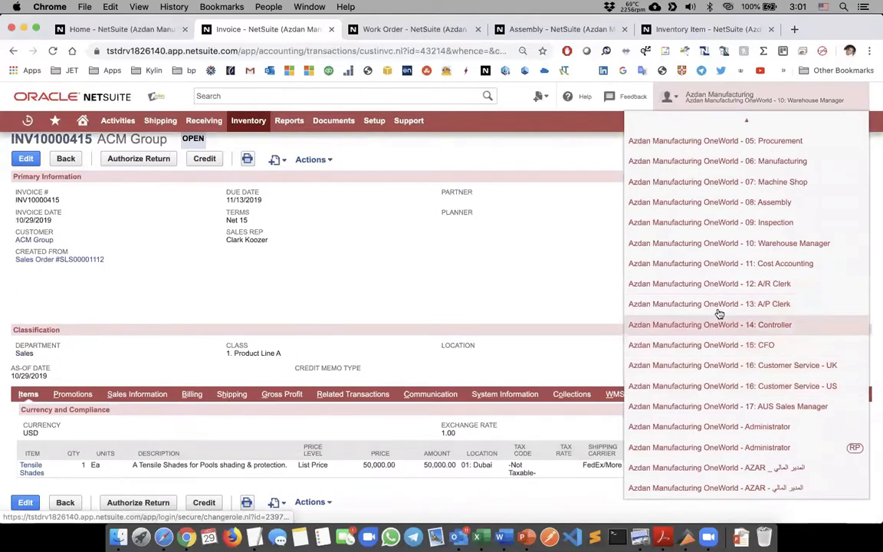
{"action": "left_click", "coordinate": [717, 284]}
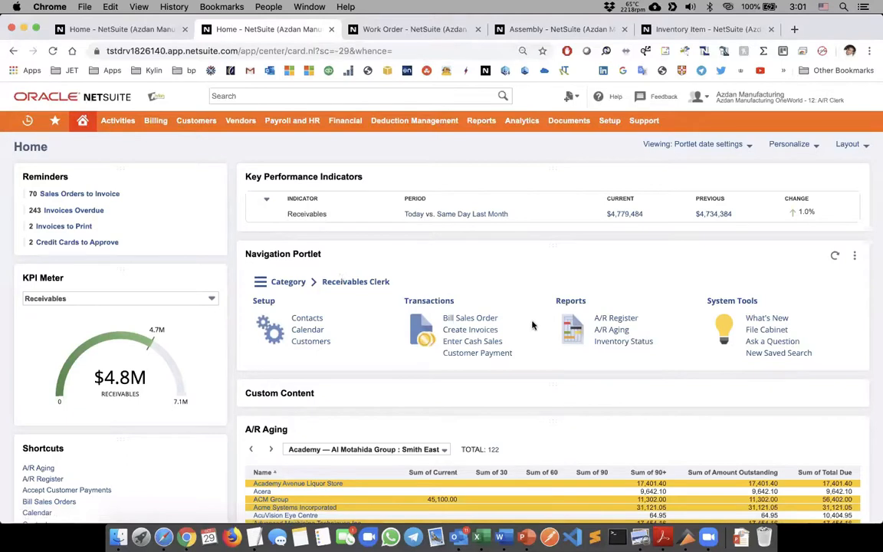
Open the A/R Aging report, find ACM, and drill into ACM Group's current open balance
{"action": "left_click", "coordinate": [607, 331]}
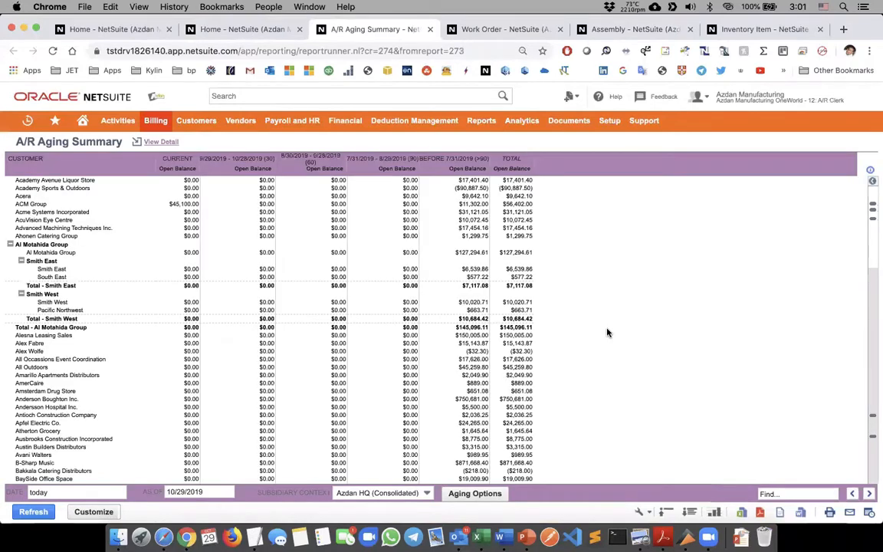
{"action": "left_click", "coordinate": [784, 495]}
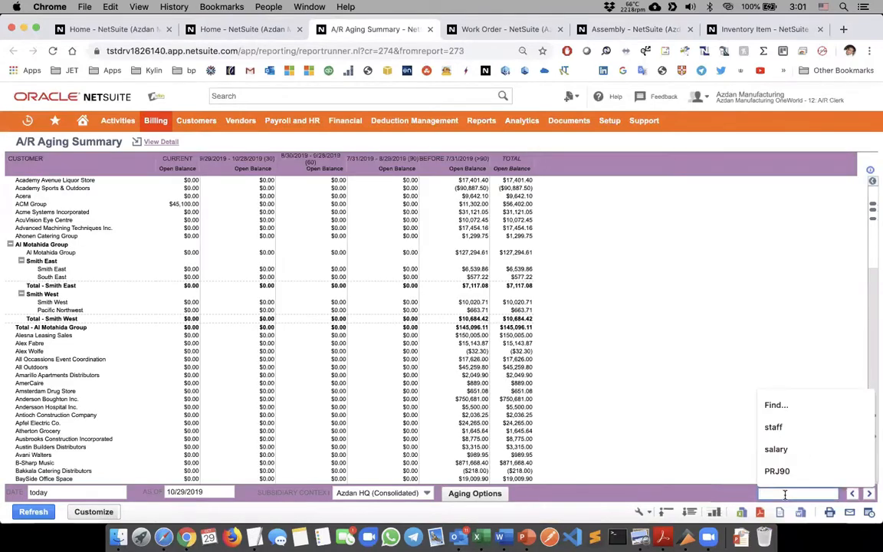
{"action": "type", "text": "ACM"}
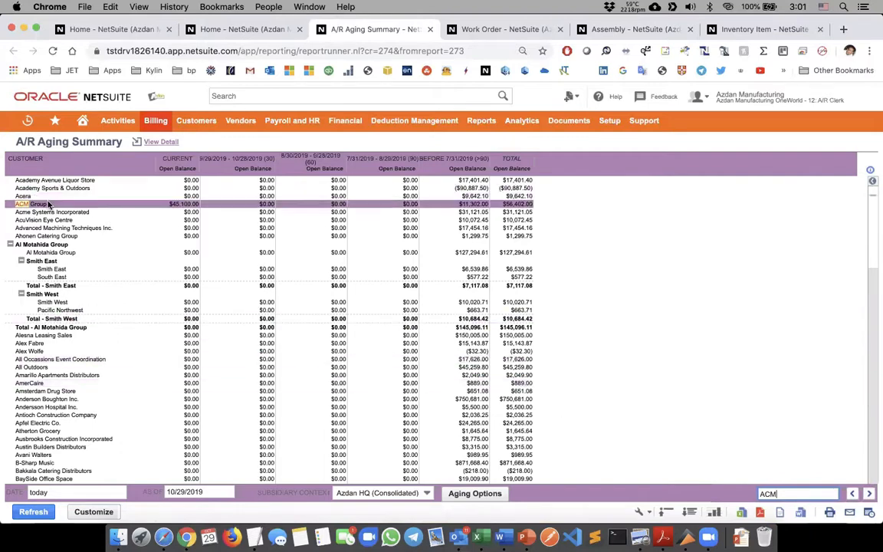
{"action": "left_click", "coordinate": [178, 207]}
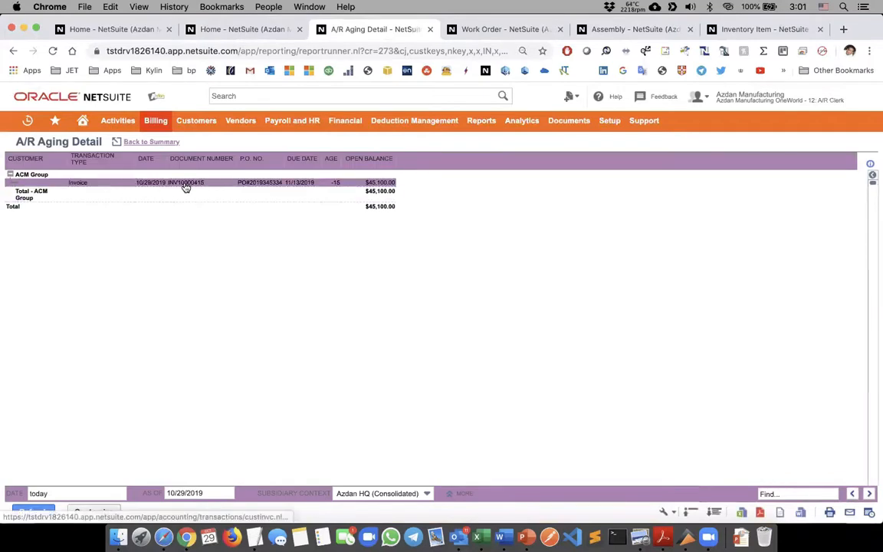
Look up the copied invoice number, open the ACM Group invoice from the A/R Aging Detail report, and check its status
{"action": "left_click", "coordinate": [246, 97]}
{"action": "key", "text": "super+v"}
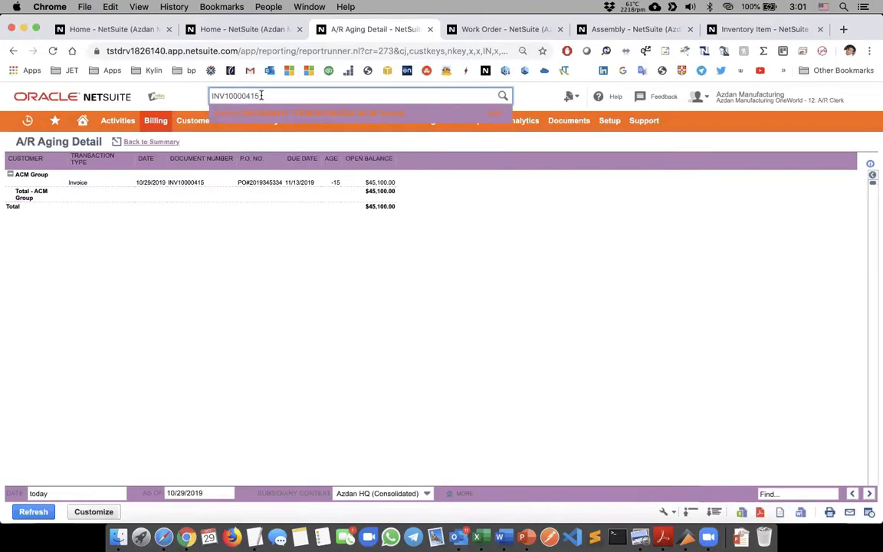
{"action": "double_click", "coordinate": [263, 95]}
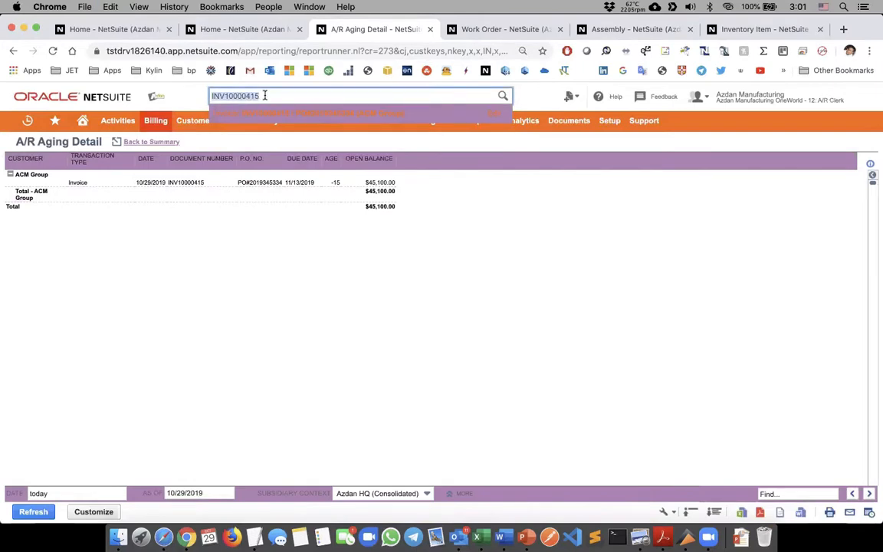
{"action": "left_click", "coordinate": [196, 182]}
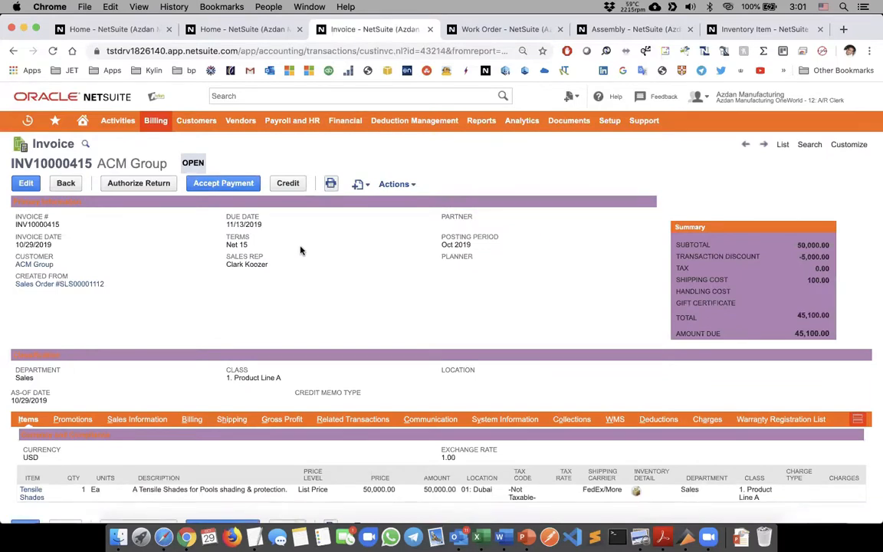
{"action": "triple_click", "coordinate": [193, 162]}
{"action": "left_click", "coordinate": [176, 222]}
Start accepting a payment for the invoice, keeping 1101 Cash Accounts : Checking as the account
{"action": "left_click", "coordinate": [205, 188]}
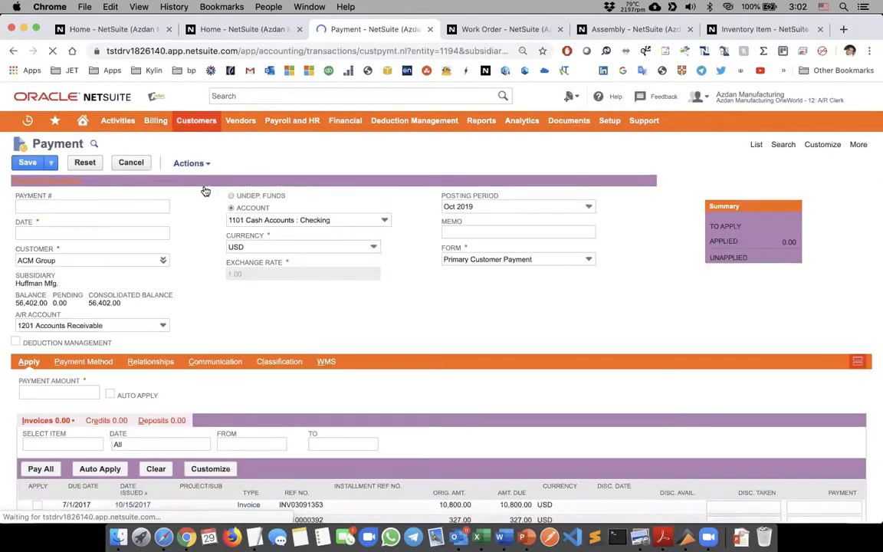
{"action": "left_click", "coordinate": [254, 221]}
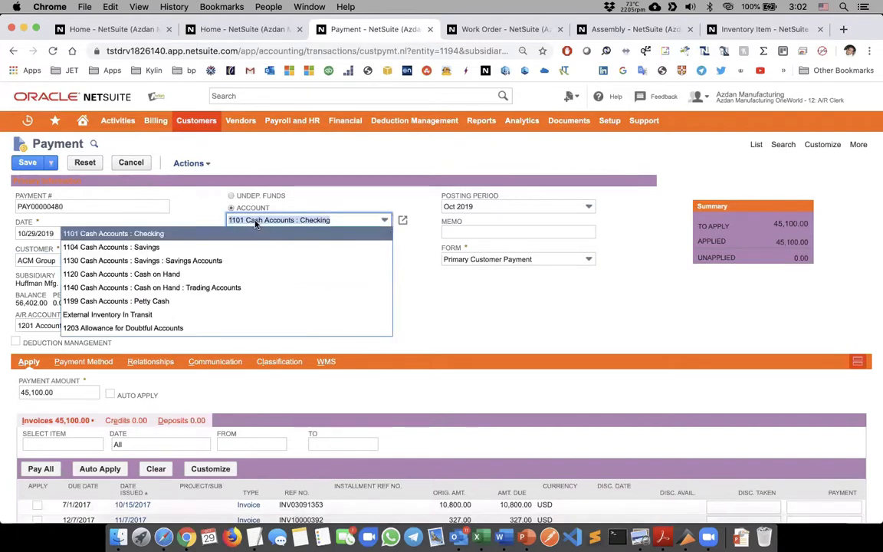
{"action": "left_click", "coordinate": [256, 223]}
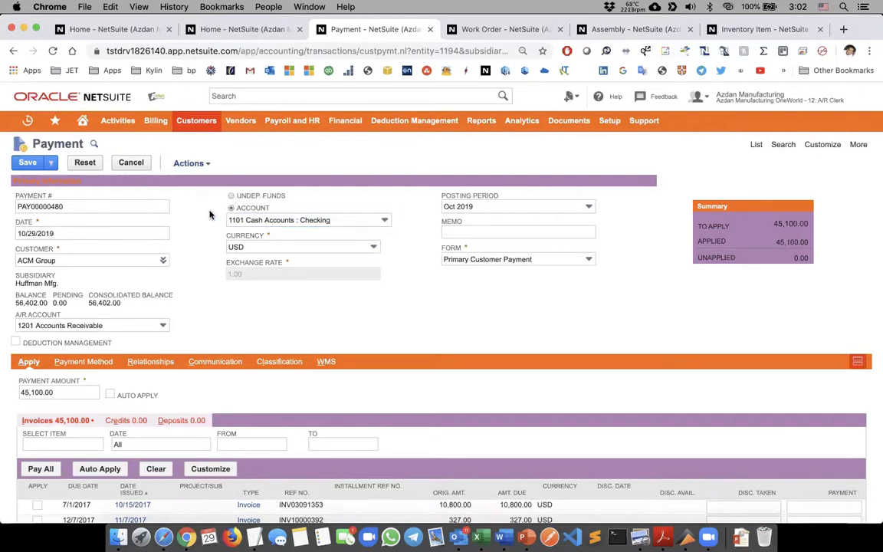
Examine the discount taken, payment, and total payment amount fields for the 10/29/2019 invoice on the payment form
{"action": "scroll", "coordinate": [211, 216], "scroll_direction": "down", "scroll_amount": 2}
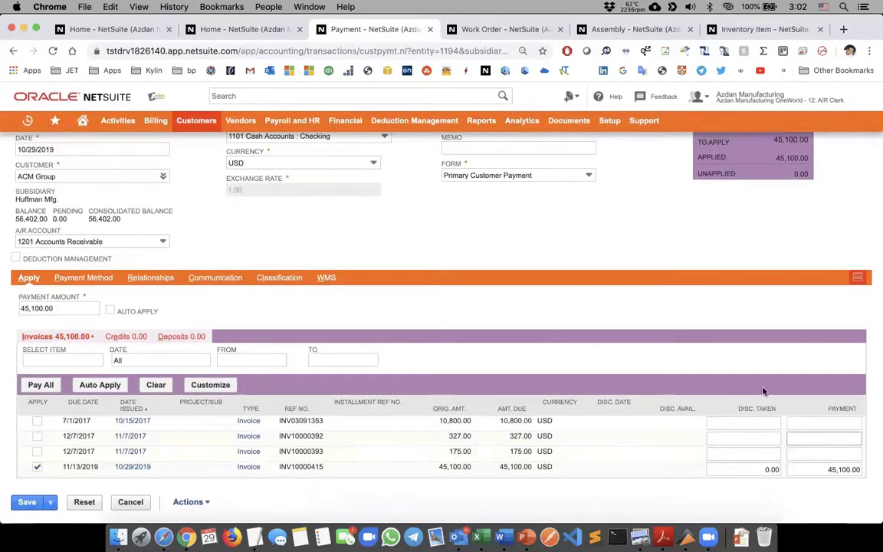
{"action": "left_click", "coordinate": [743, 470]}
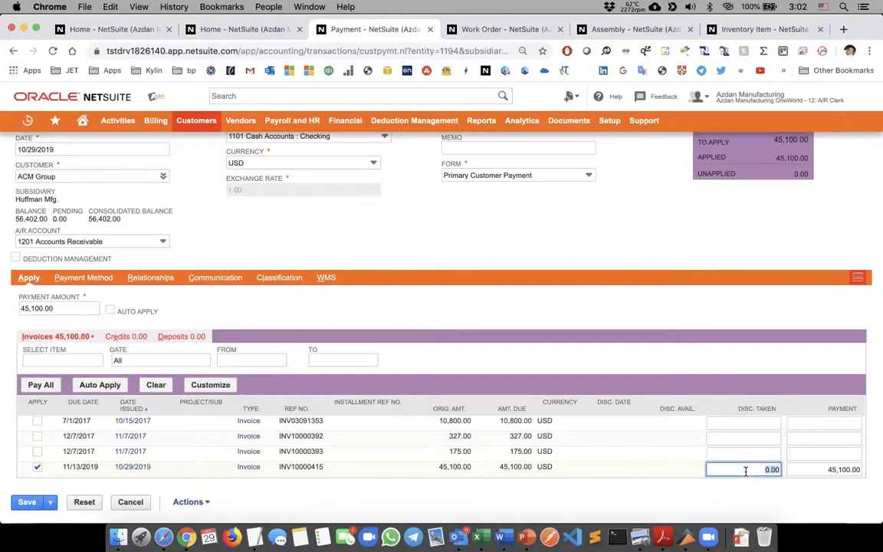
{"action": "left_click", "coordinate": [811, 470]}
{"action": "double_click", "coordinate": [811, 472]}
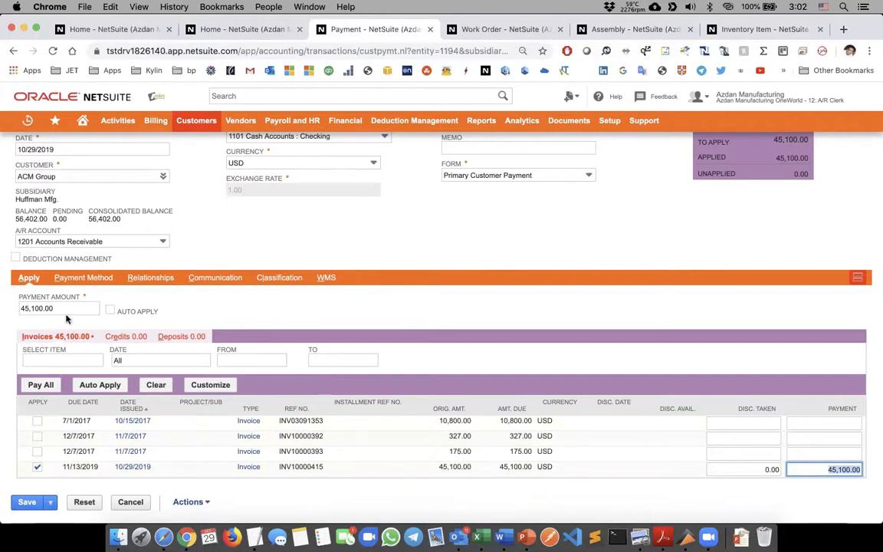
{"action": "left_click", "coordinate": [58, 307]}
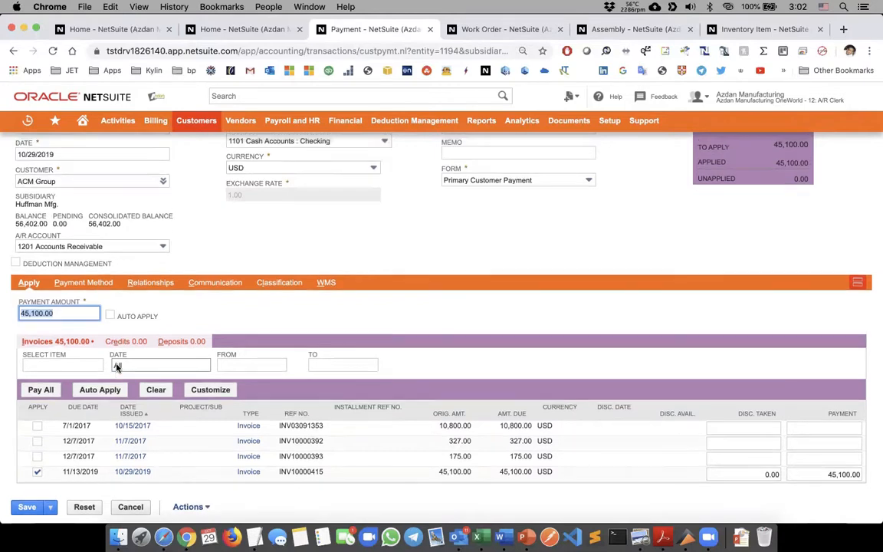
Review the ACM Group payment form and save the 45,100.00 customer payment
{"action": "scroll", "coordinate": [117, 367], "scroll_direction": "up", "scroll_amount": 2}
{"action": "scroll", "coordinate": [116, 367], "scroll_direction": "down", "scroll_amount": 2}
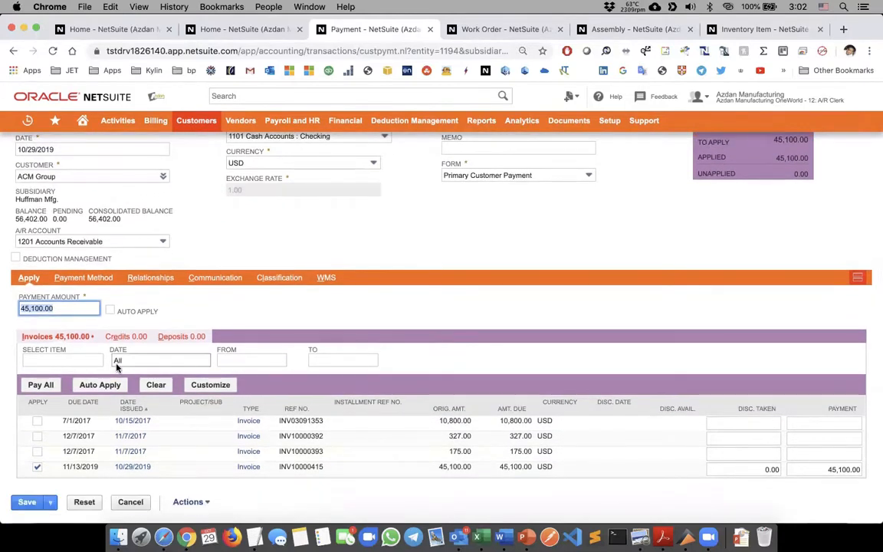
{"action": "scroll", "coordinate": [117, 367], "scroll_direction": "up", "scroll_amount": 3}
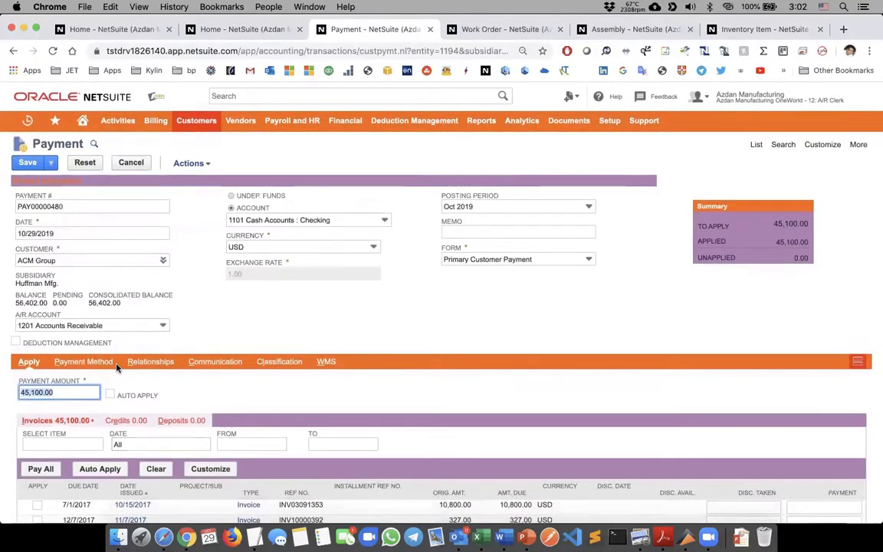
{"action": "left_click", "coordinate": [23, 162]}
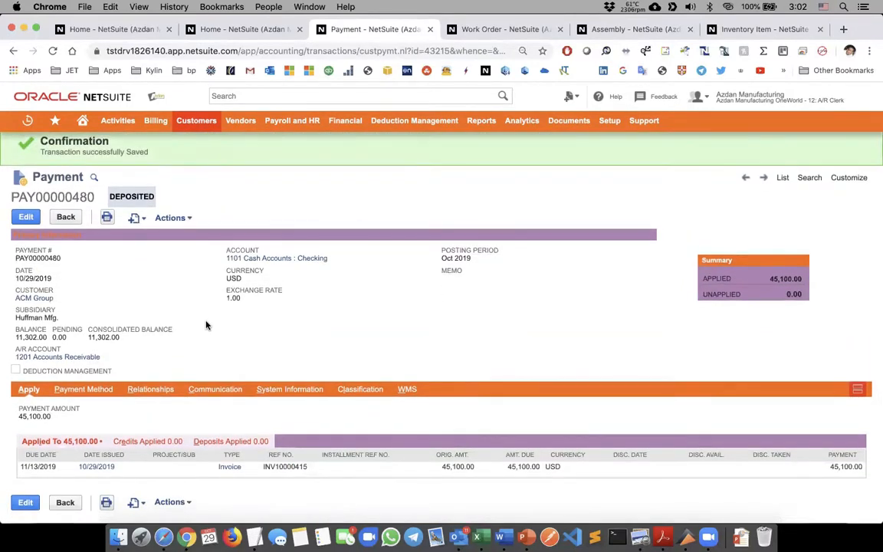
Trace the payment back through its applied invoice and source sales order to the Tensile Shades item, checking the transaction statuses
{"action": "left_click", "coordinate": [227, 468]}
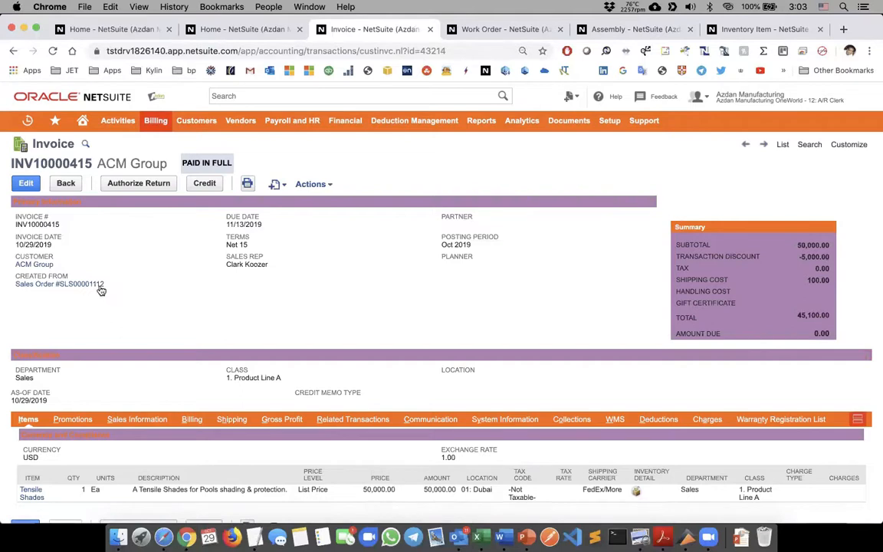
{"action": "left_click", "coordinate": [99, 285]}
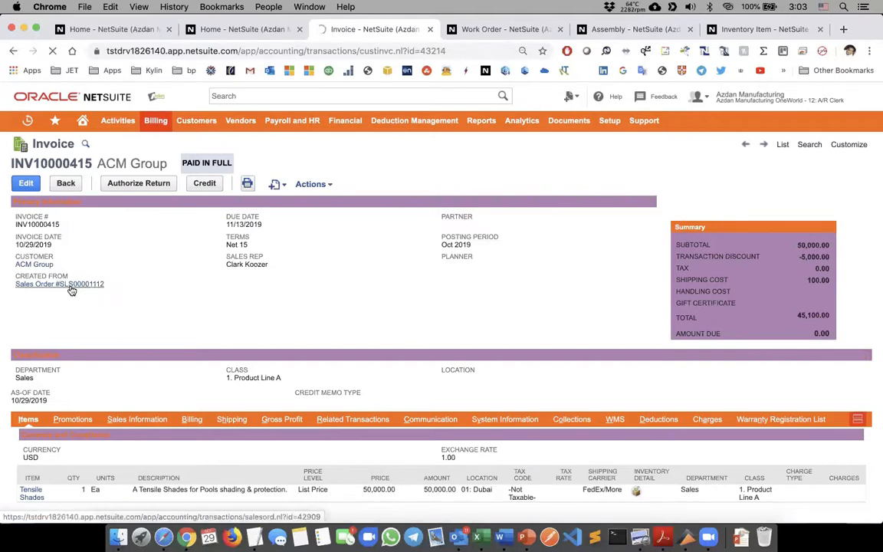
{"action": "left_click", "coordinate": [71, 290]}
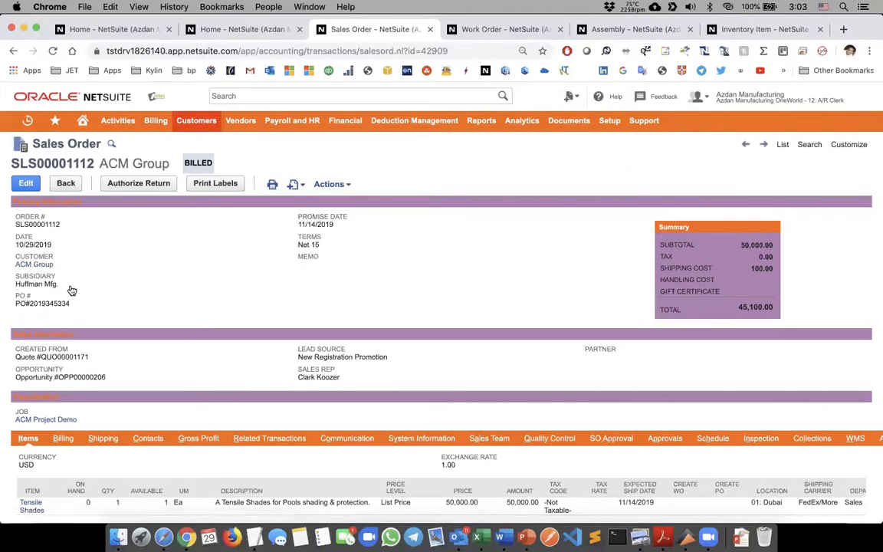
{"action": "double_click", "coordinate": [52, 142]}
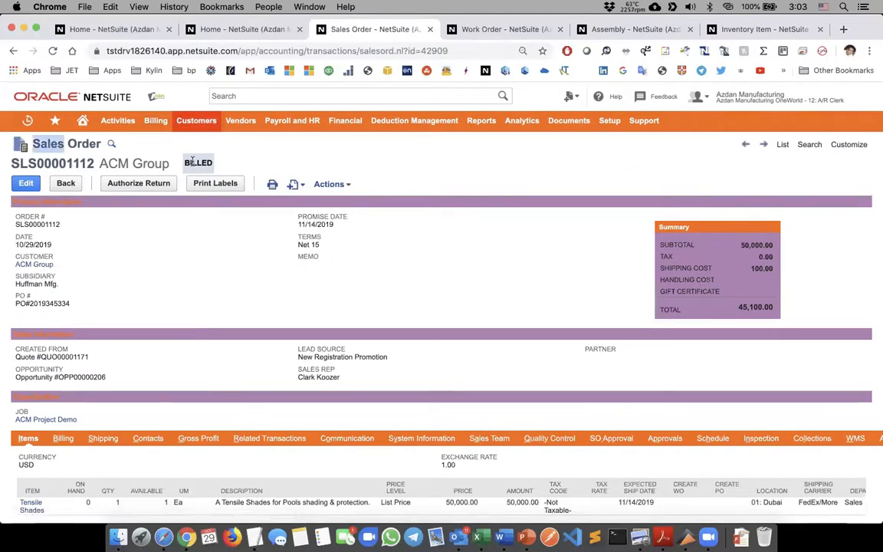
{"action": "left_click", "coordinate": [174, 145]}
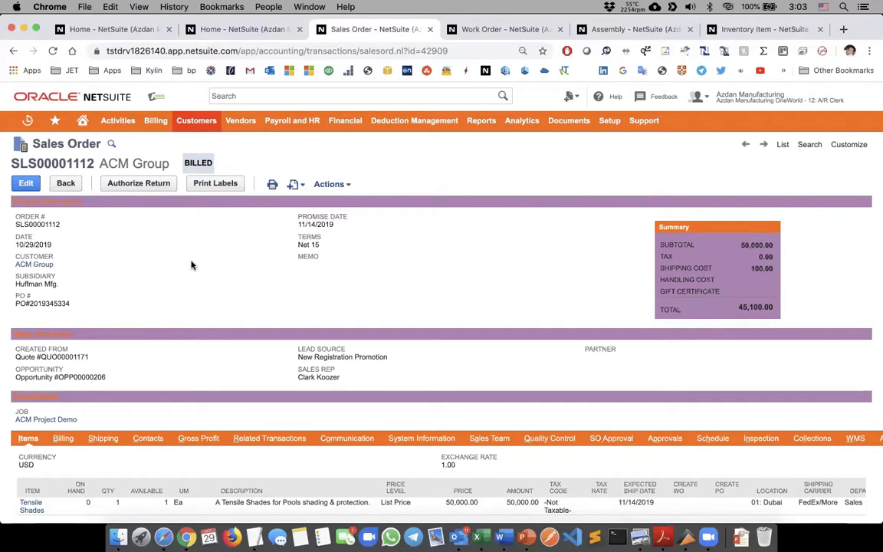
{"action": "scroll", "coordinate": [197, 285], "scroll_direction": "down", "scroll_amount": 1}
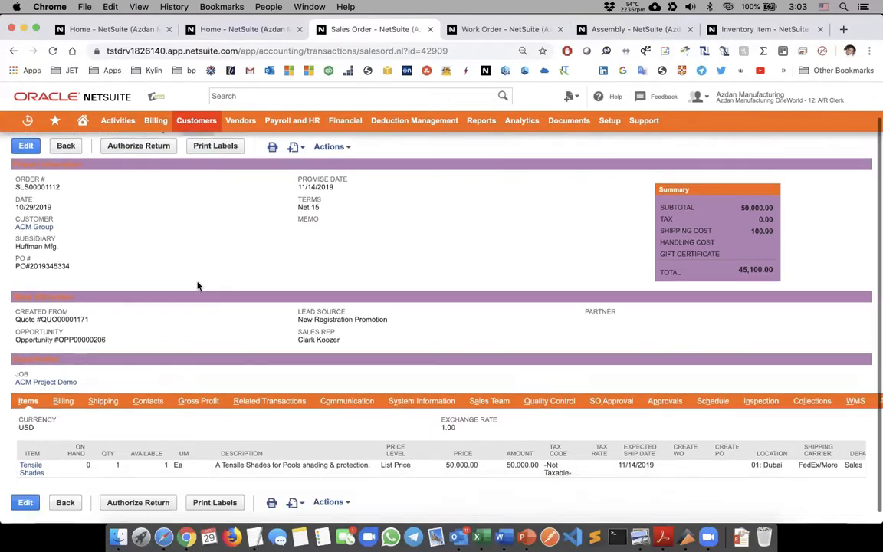
{"action": "left_click", "coordinate": [32, 467]}
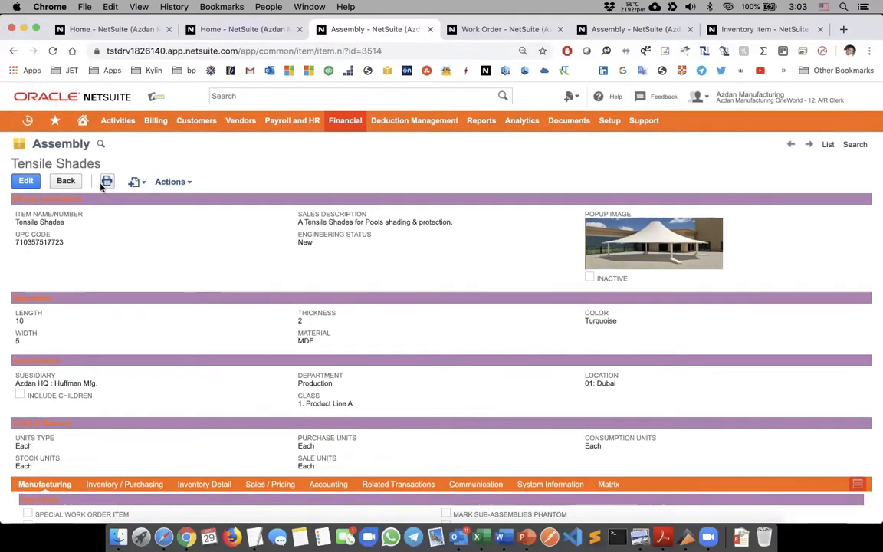
Switch to the Azdan Manufacturing OneWorld - 14: Controller role
{"action": "mouse_move", "coordinate": [712, 97]}
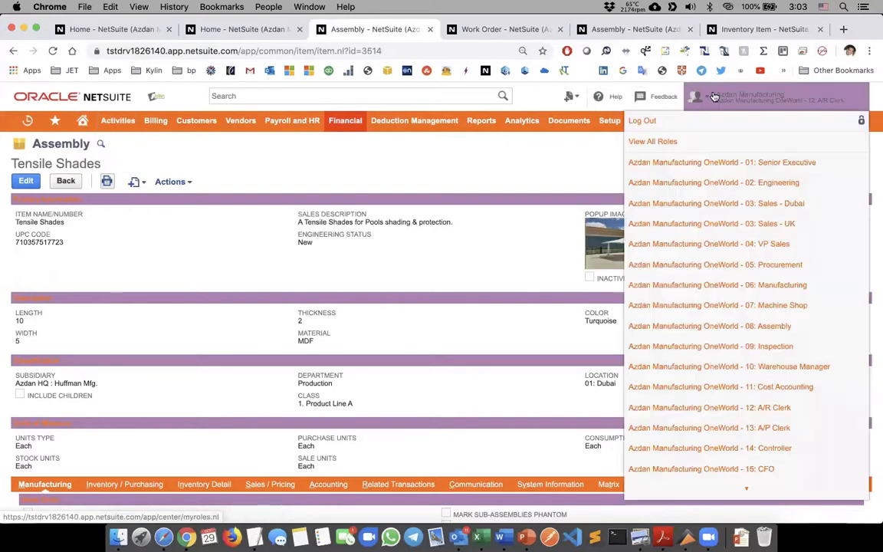
{"action": "scroll", "coordinate": [730, 352], "scroll_direction": "down", "scroll_amount": 3}
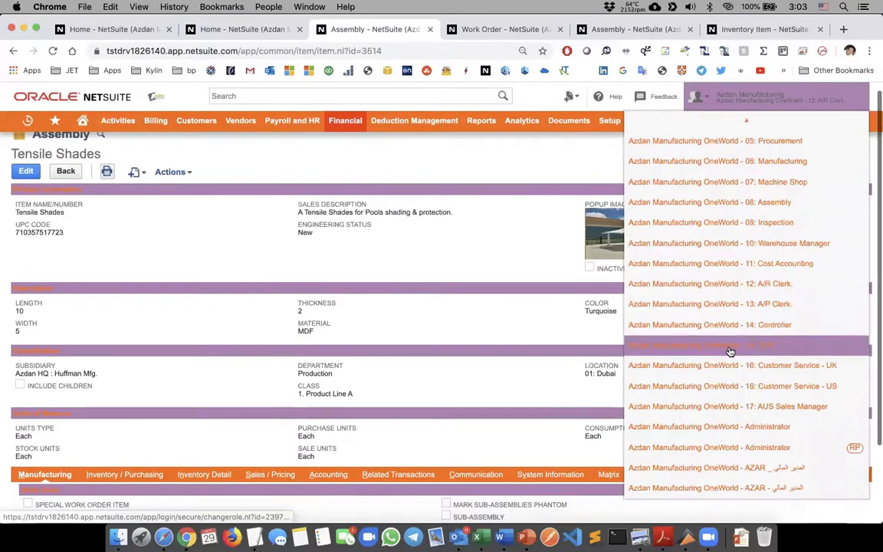
{"action": "left_click", "coordinate": [730, 333]}
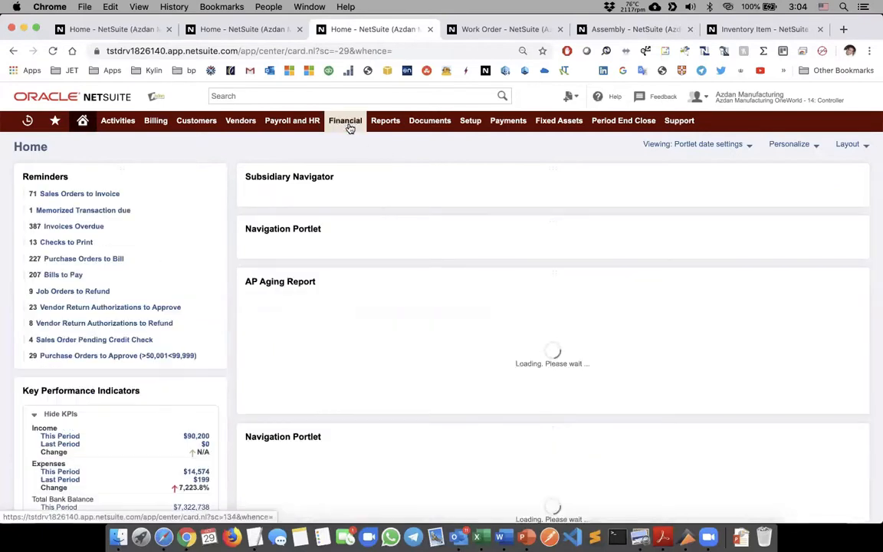
Examine the Controller dashboard's subsidiary navigator, KPIs, financial ratios, AP aging report, income trend, and navigation portlets
{"action": "mouse_move", "coordinate": [377, 127]}
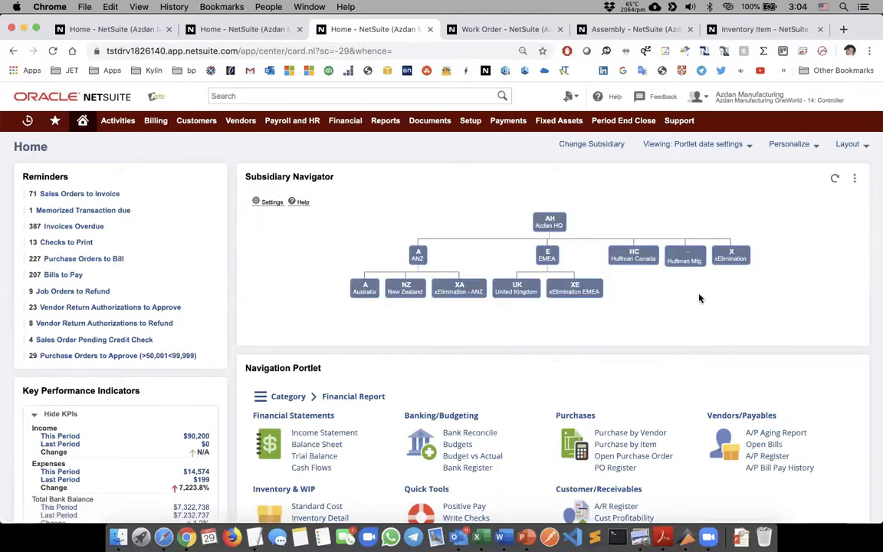
{"action": "mouse_move", "coordinate": [692, 274]}
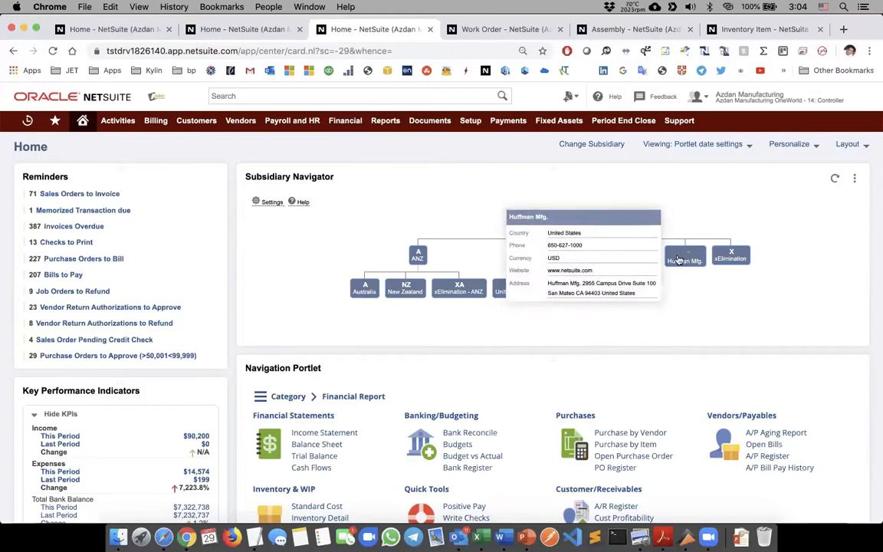
{"action": "scroll", "coordinate": [683, 292], "scroll_direction": "down", "scroll_amount": 4}
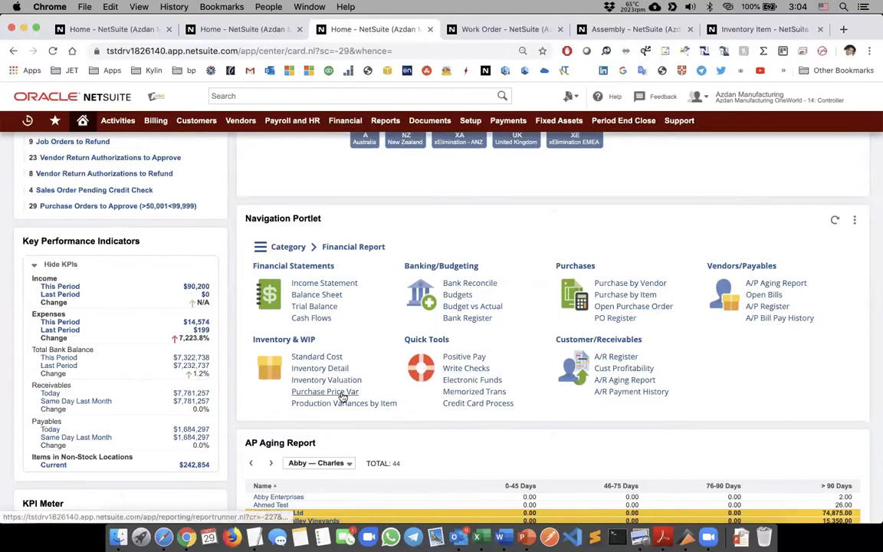
{"action": "scroll", "coordinate": [343, 396], "scroll_direction": "down", "scroll_amount": 5}
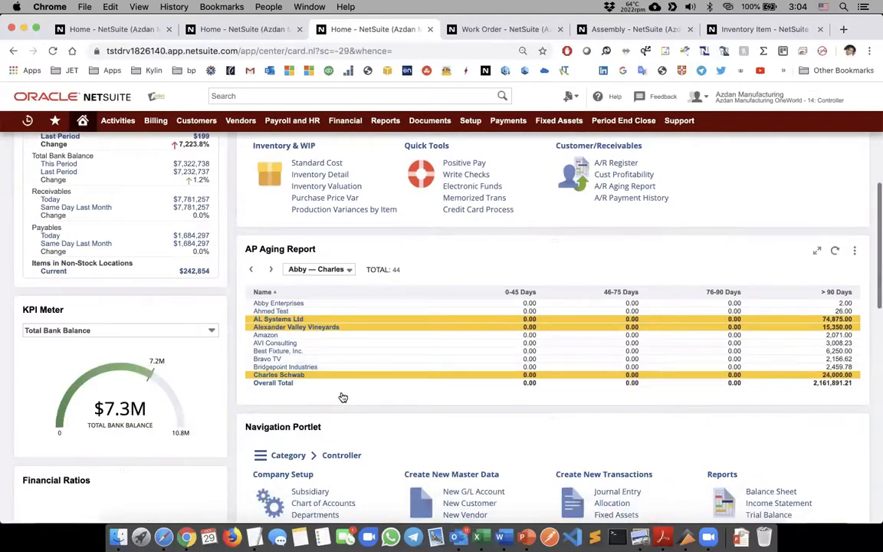
{"action": "scroll", "coordinate": [245, 253], "scroll_direction": "down", "scroll_amount": 9}
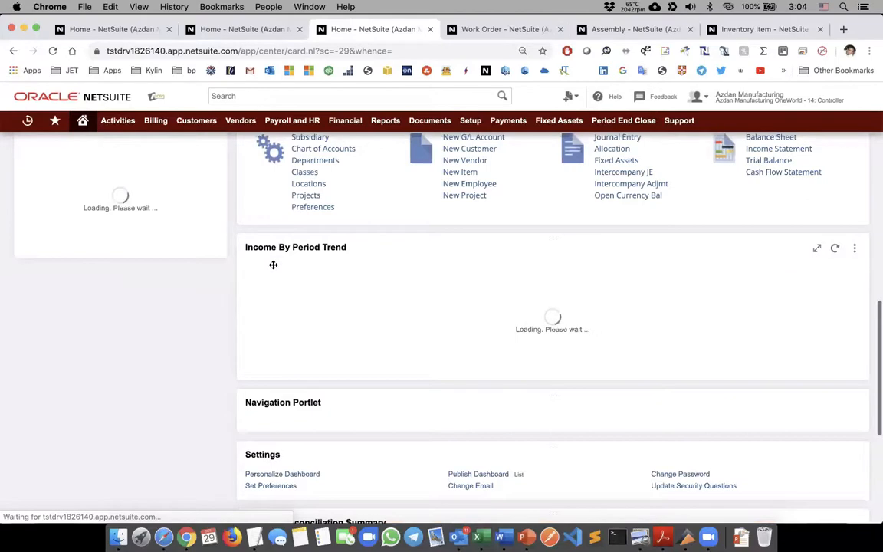
{"action": "scroll", "coordinate": [273, 265], "scroll_direction": "up", "scroll_amount": 3}
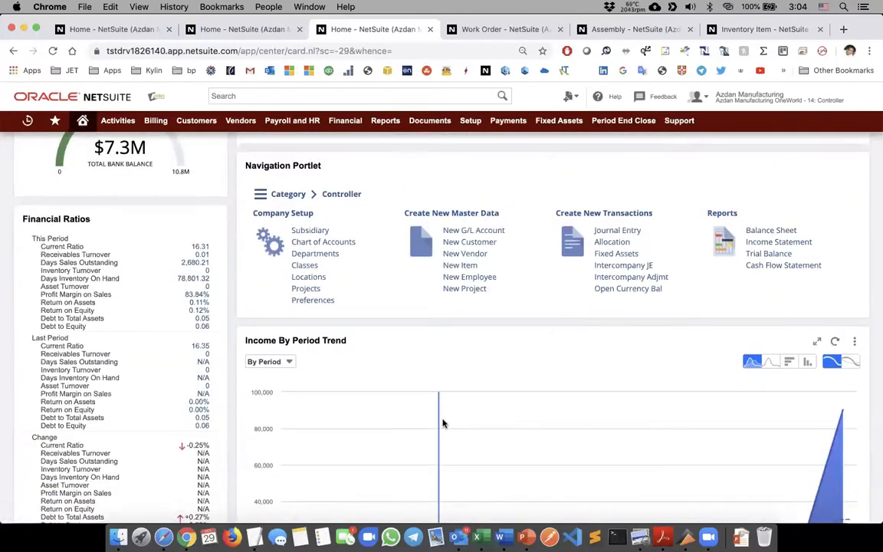
{"action": "scroll", "coordinate": [130, 297], "scroll_direction": "down", "scroll_amount": 5}
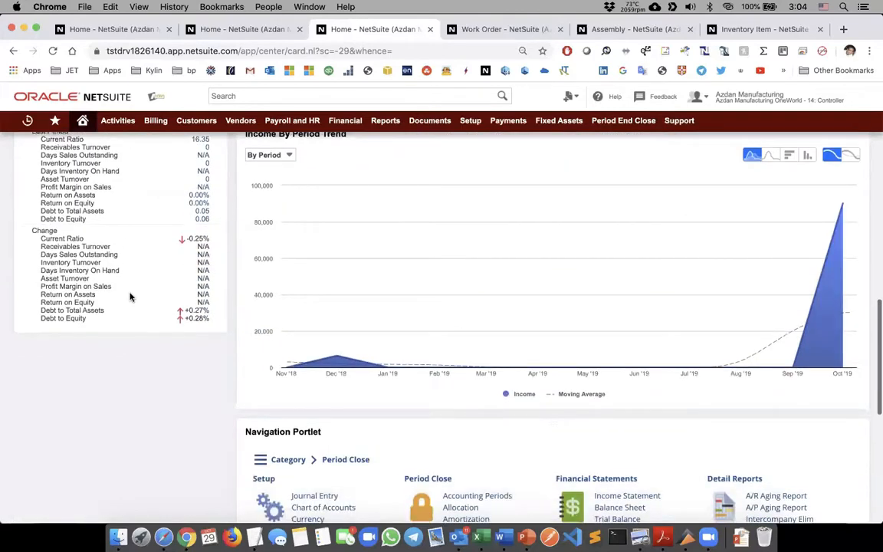
{"action": "scroll", "coordinate": [130, 296], "scroll_direction": "down", "scroll_amount": 4}
{"action": "scroll", "coordinate": [130, 296], "scroll_direction": "up", "scroll_amount": 10}
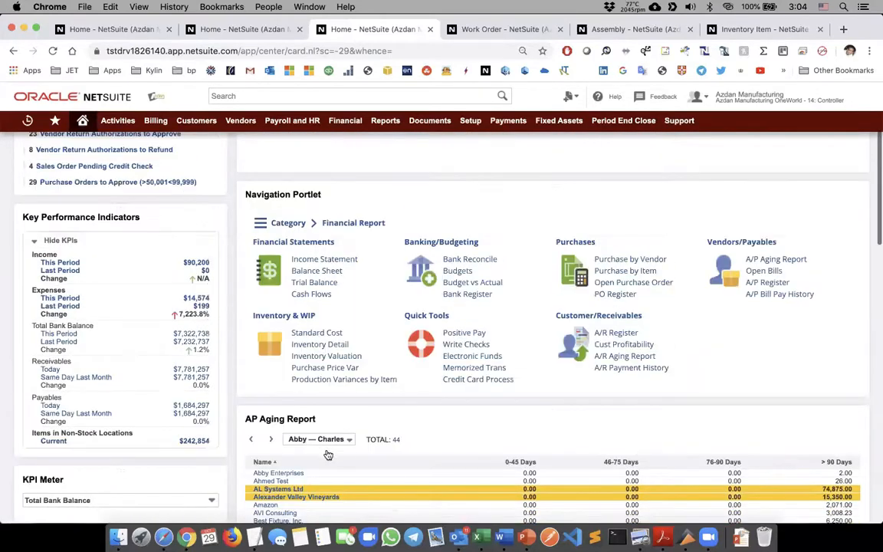
Open the Income Statement report and break its columns down by Department
{"action": "left_click", "coordinate": [306, 259]}
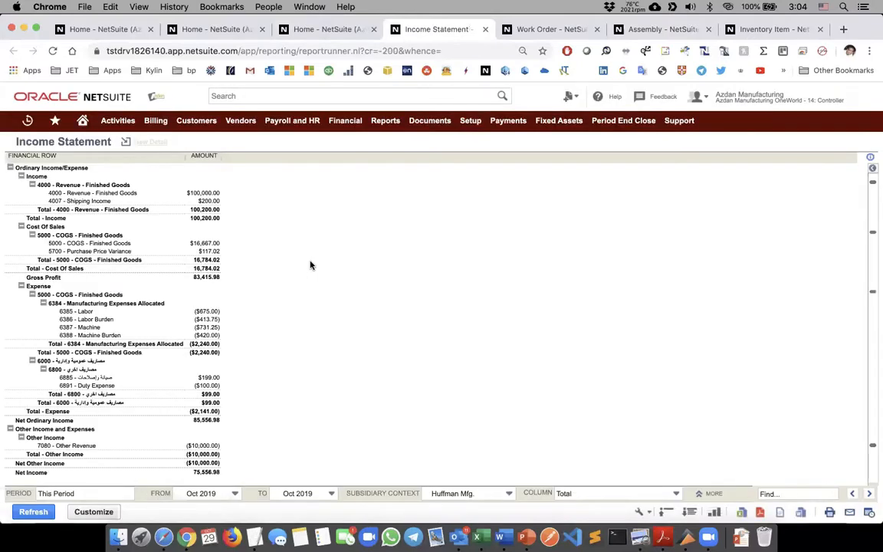
{"action": "left_click", "coordinate": [564, 493]}
{"action": "left_click", "coordinate": [575, 425]}
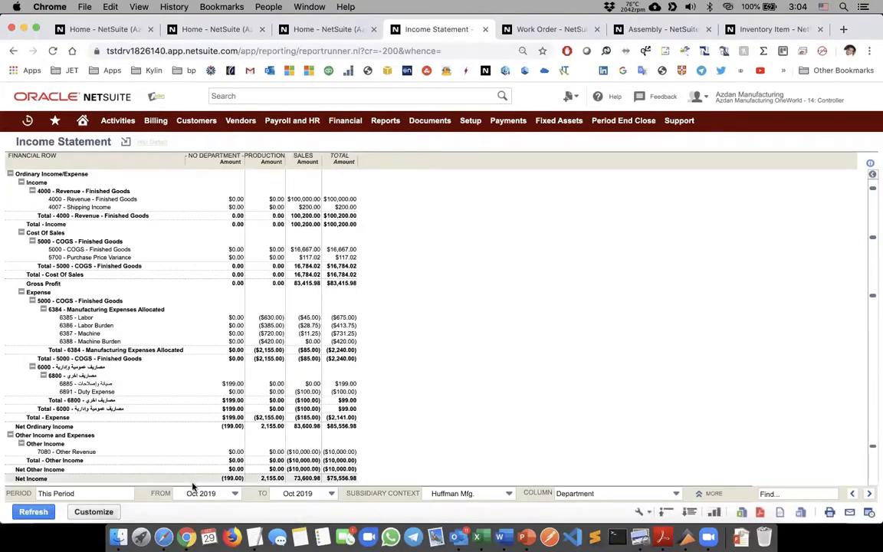
Set the Income Statement period to This Fiscal Year and refresh the report
{"action": "left_click", "coordinate": [119, 495]}
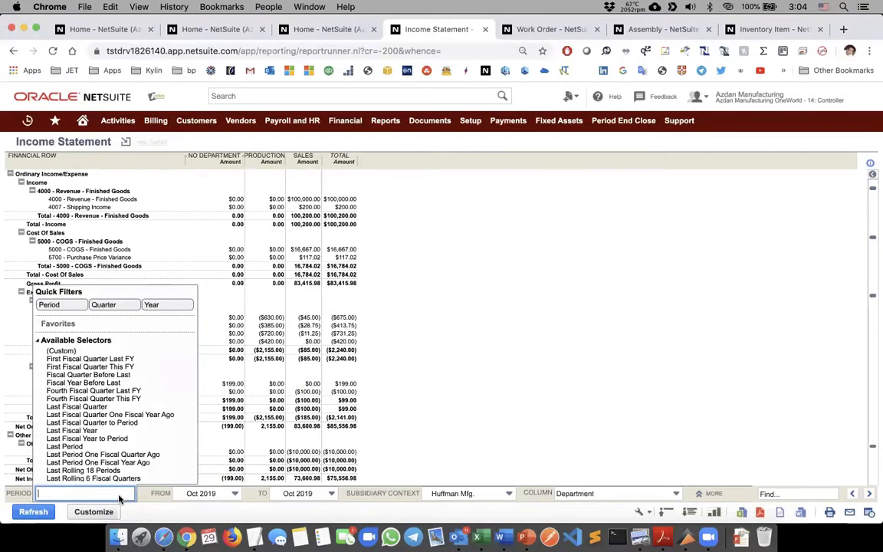
{"action": "type", "text": "this fiscal"}
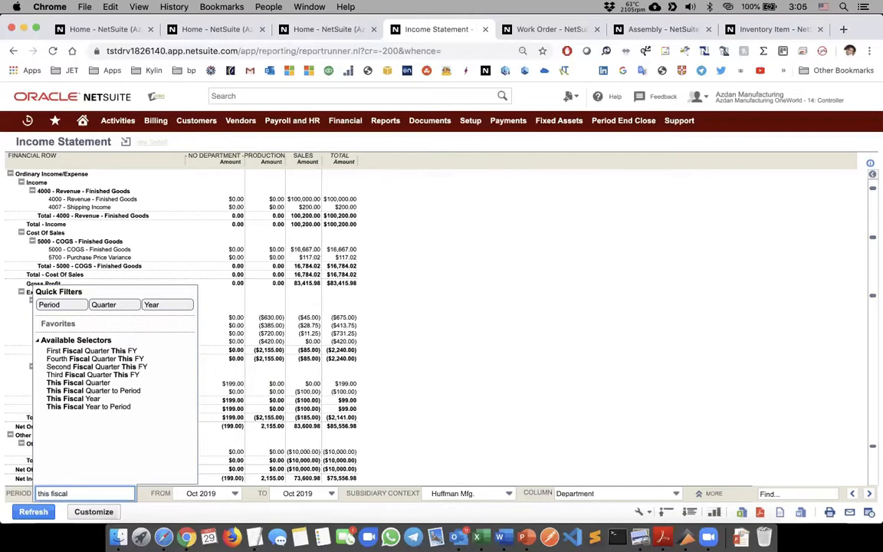
{"action": "left_click", "coordinate": [85, 398]}
{"action": "left_click", "coordinate": [35, 512]}
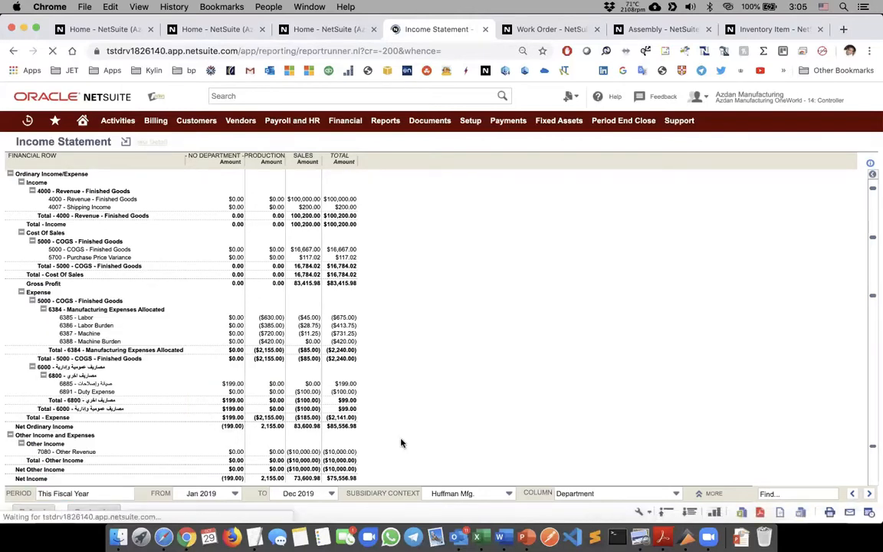
Set the Income Statement's subsidiary context to Azdan HQ (Consolidated)
{"action": "left_click", "coordinate": [444, 495]}
{"action": "scroll", "coordinate": [433, 429], "scroll_direction": "up", "scroll_amount": 10}
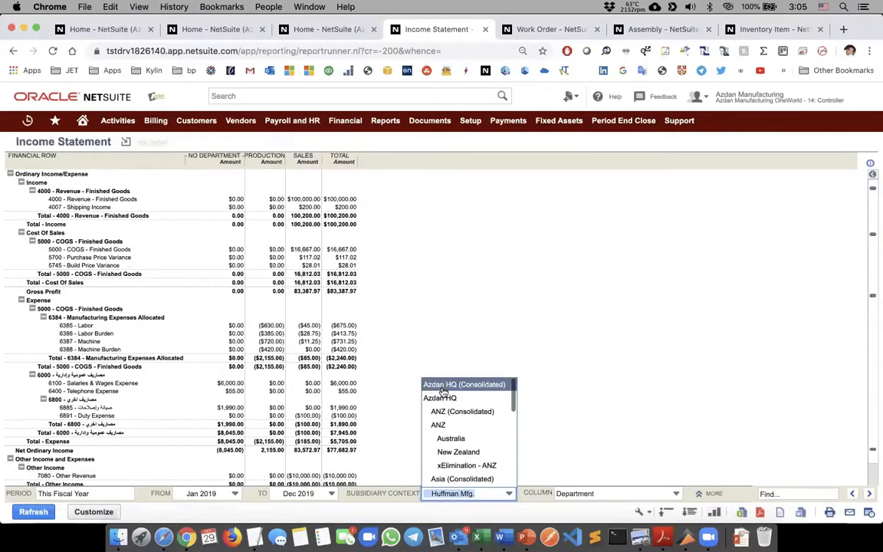
{"action": "left_click", "coordinate": [443, 387]}
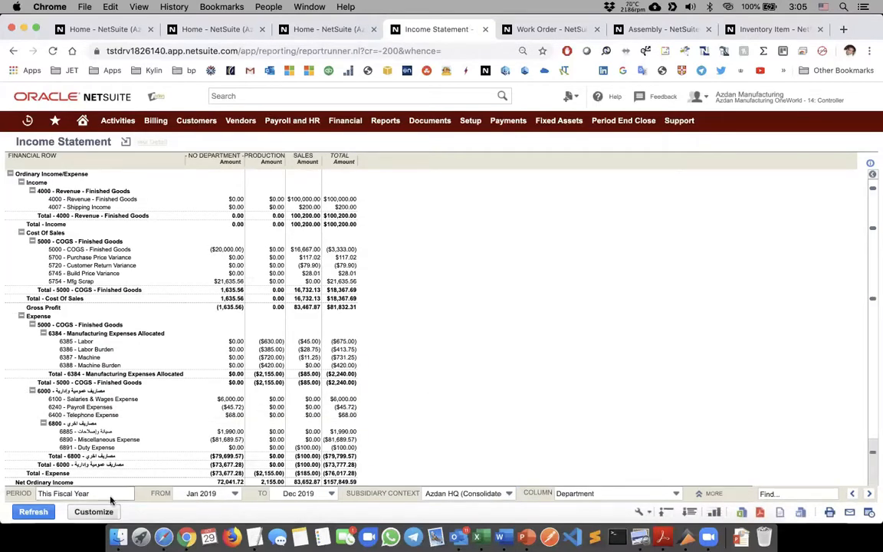
Set the Income Statement period to Last Fiscal Year and refresh the report
{"action": "left_click", "coordinate": [85, 493]}
{"action": "type", "text": "last "}
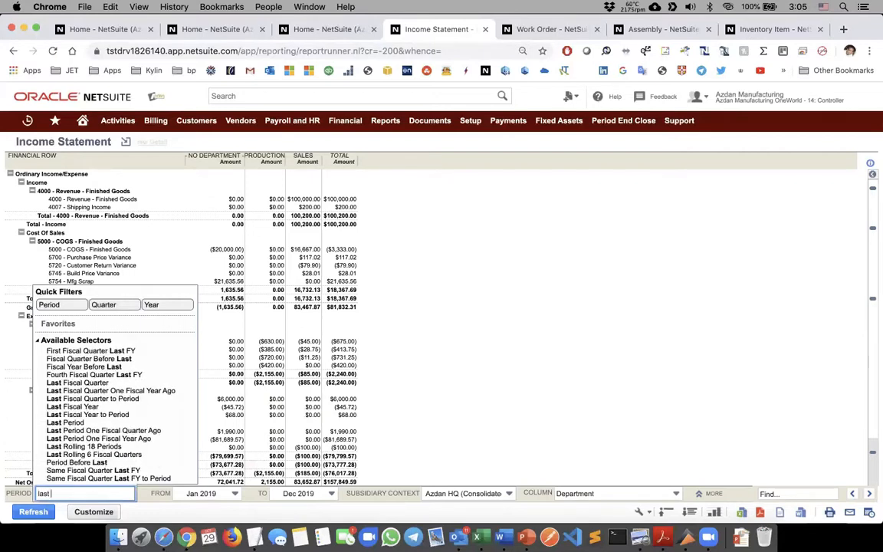
{"action": "type", "text": "fiscal year"}
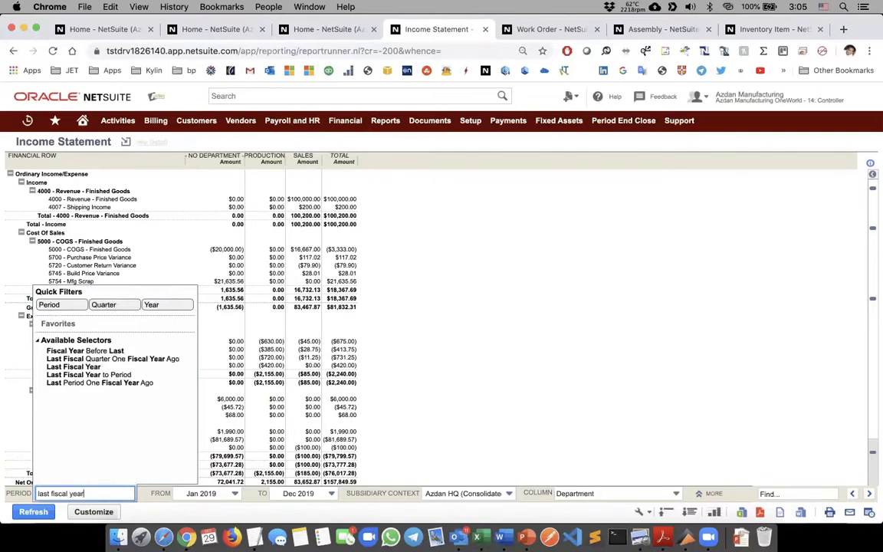
{"action": "left_click", "coordinate": [74, 366]}
{"action": "left_click", "coordinate": [41, 517]}
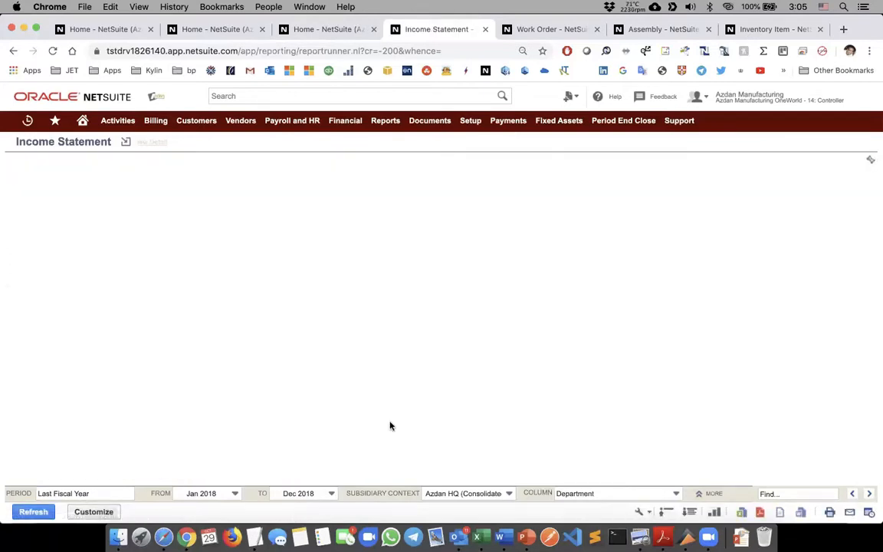
Break the Income Statement columns down by Location and look through the other column breakdown options
{"action": "left_click", "coordinate": [591, 493]}
{"action": "left_click", "coordinate": [574, 412]}
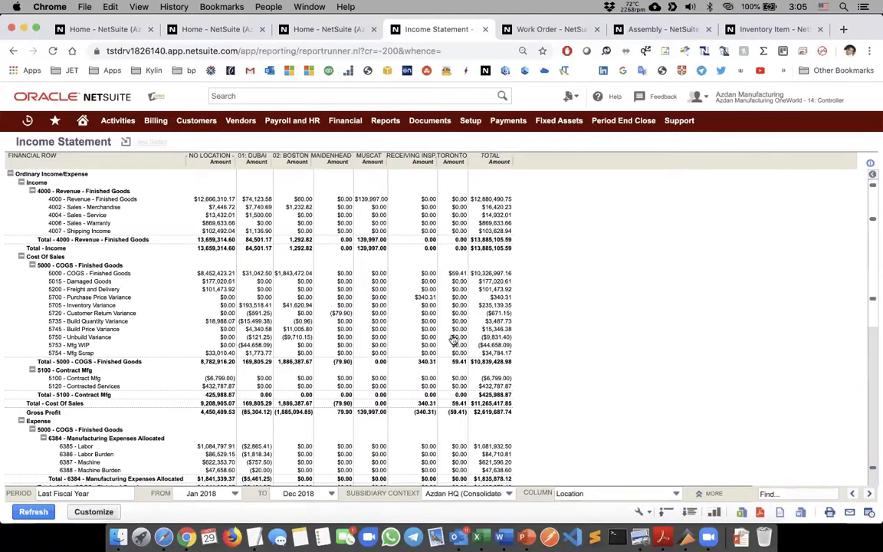
{"action": "left_click", "coordinate": [619, 494]}
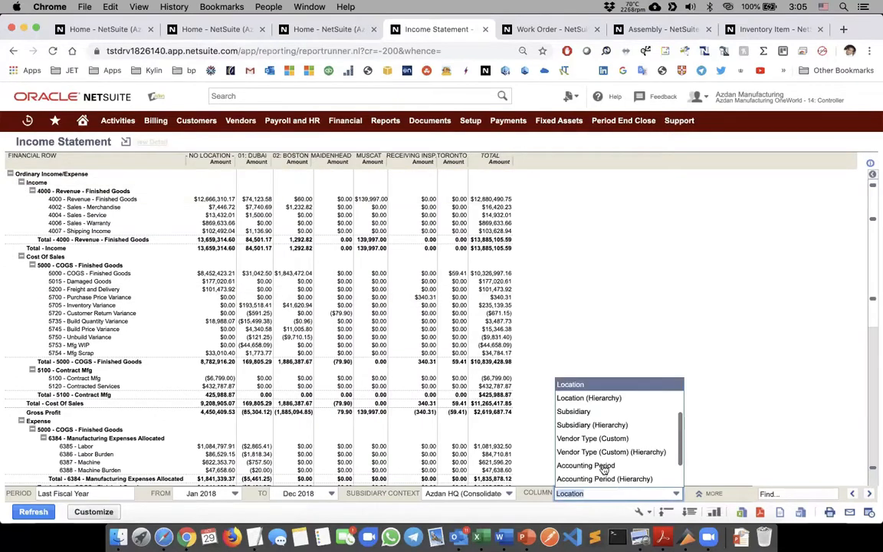
{"action": "scroll", "coordinate": [609, 442], "scroll_direction": "up", "scroll_amount": 1}
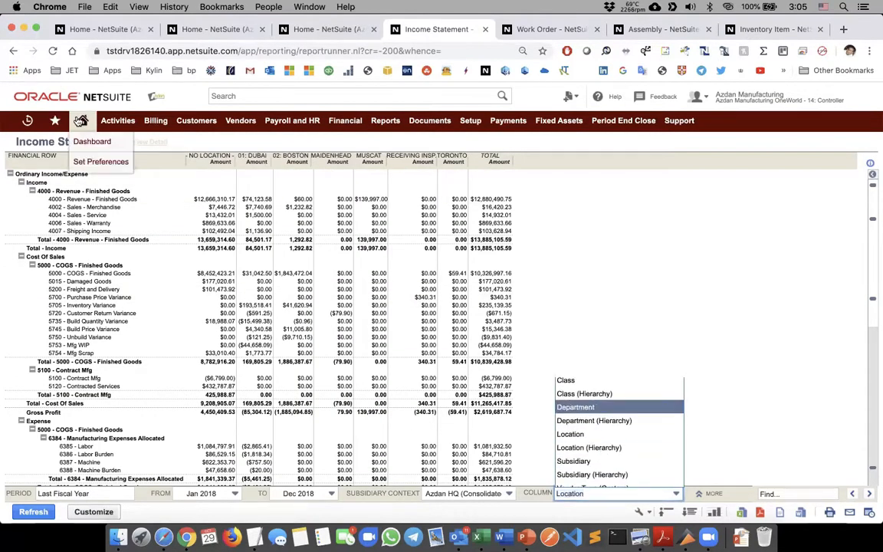
Return to the Controller home dashboard and start switching to another application
{"action": "left_click", "coordinate": [80, 121]}
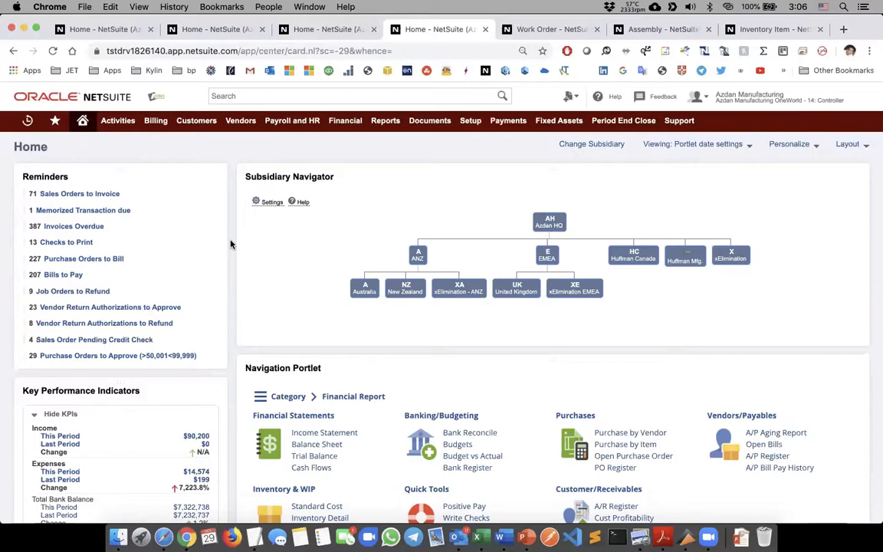
{"action": "key", "text": "super+Tab"}
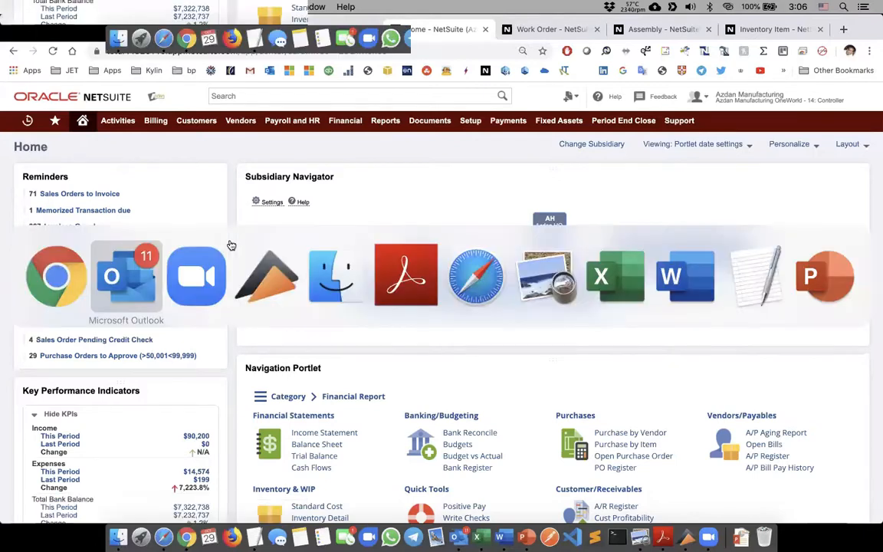